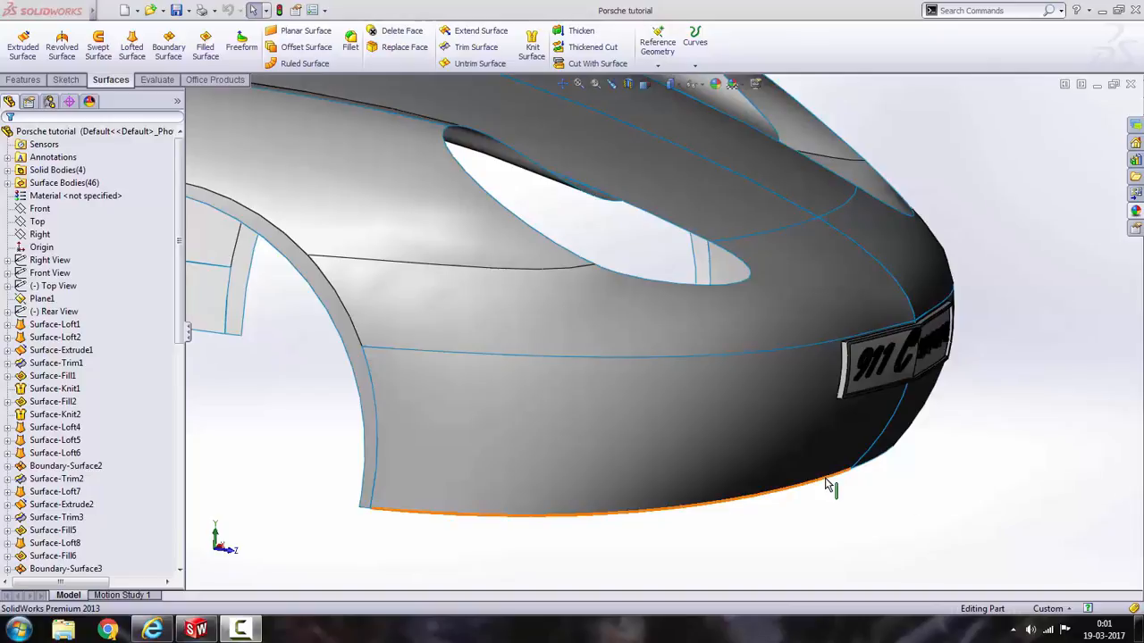
Examine the car body's rear end, focusing on the recessed slot below the rear window.
scroll(753, 432, "up", 9)
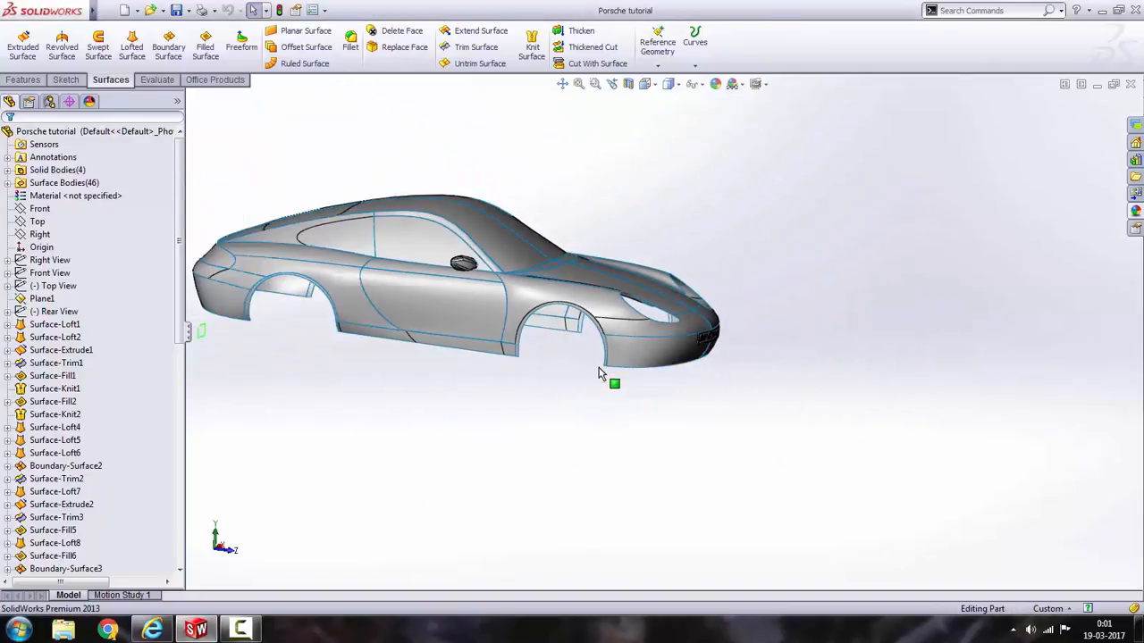
middle_click_drag(599, 371, 319, 439)
scroll(439, 197, "down", 3)
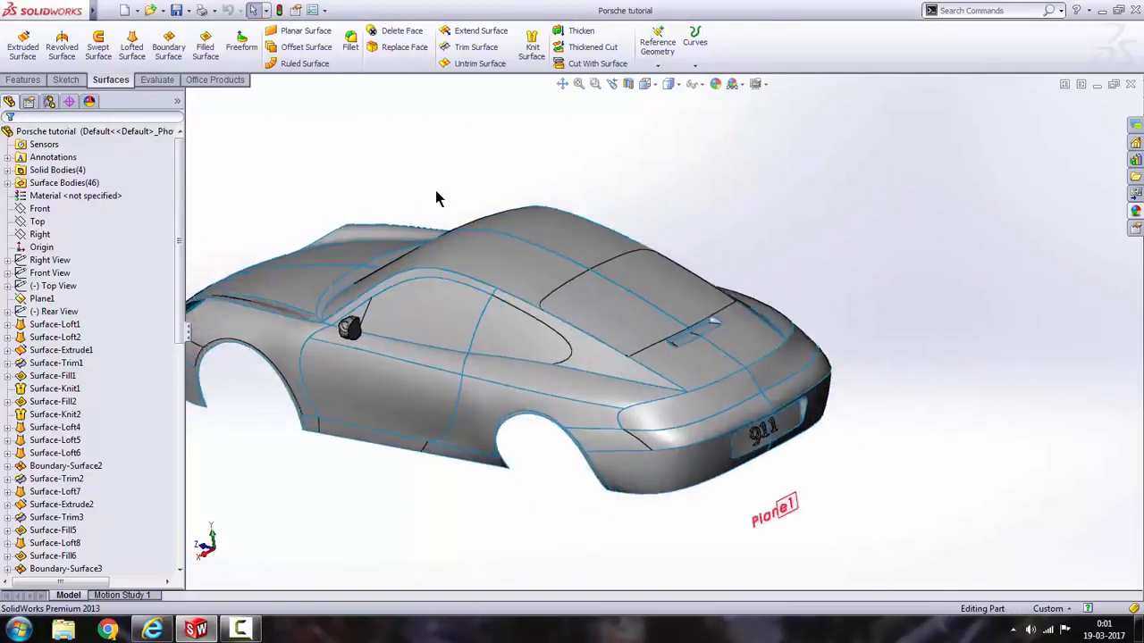
scroll(680, 345, "down", 3)
scroll(681, 340, "up", 3)
scroll(693, 357, "down", 8)
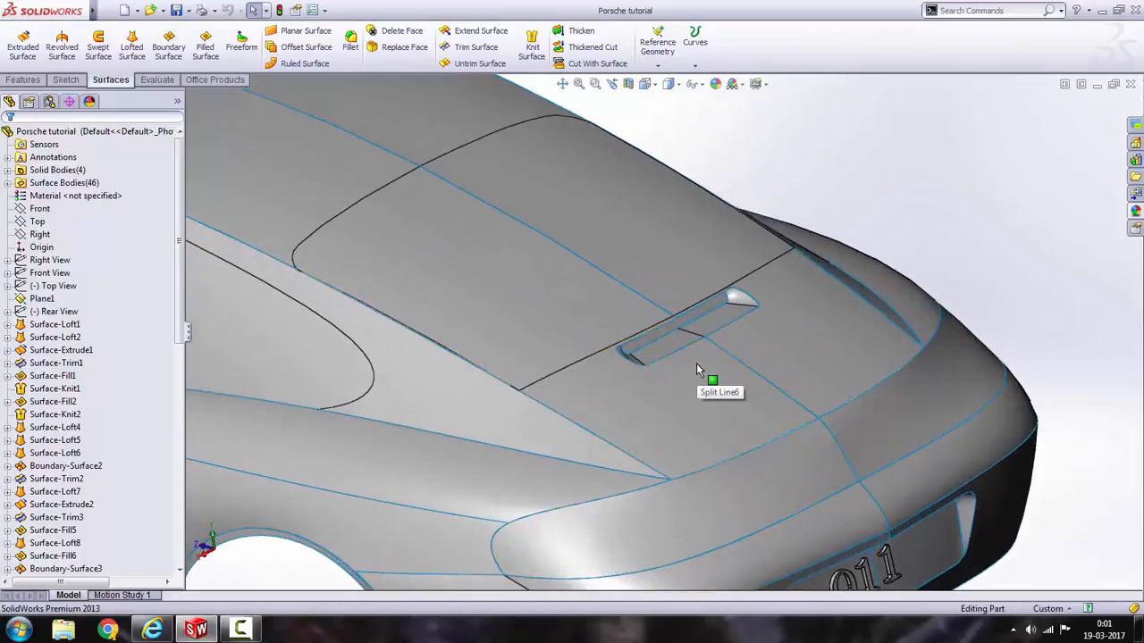
scroll(697, 364, "up", 1)
mouse_move(697, 365)
middle_mouse_down()
mouse_move(656, 446)
mouse_move(712, 363)
middle_mouse_up()
scroll(712, 363, "up", 1)
scroll(712, 363, "up", 4)
scroll(657, 314, "down", 7)
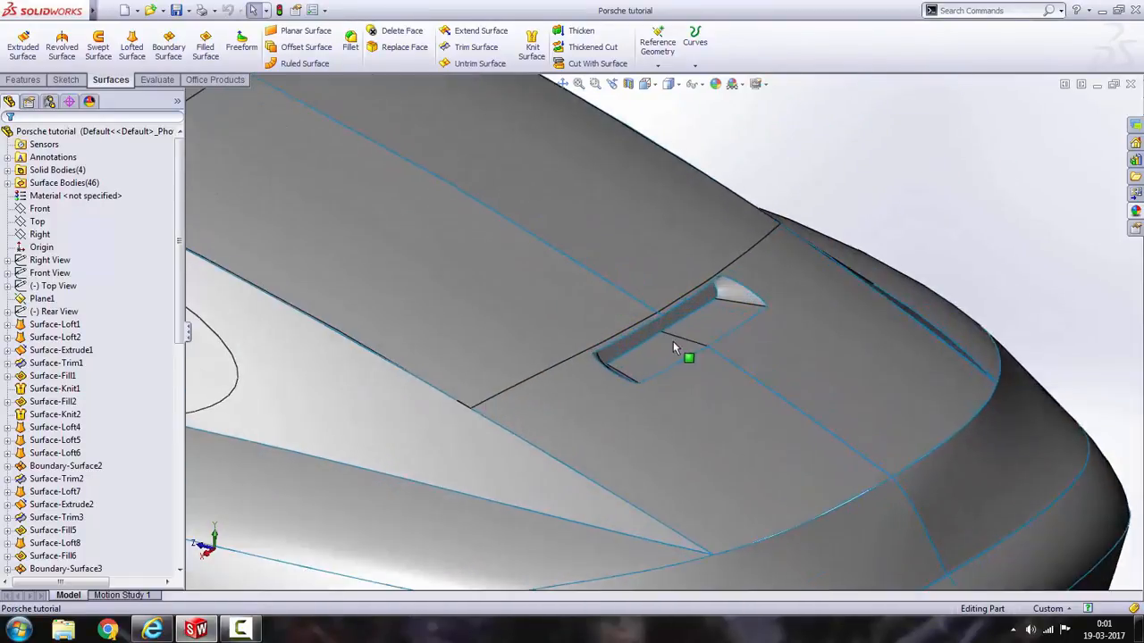
middle_click_drag(661, 321, 638, 329)
scroll(639, 338, "down", 1)
scroll(639, 337, "up", 1)
scroll(708, 335, "up", 3)
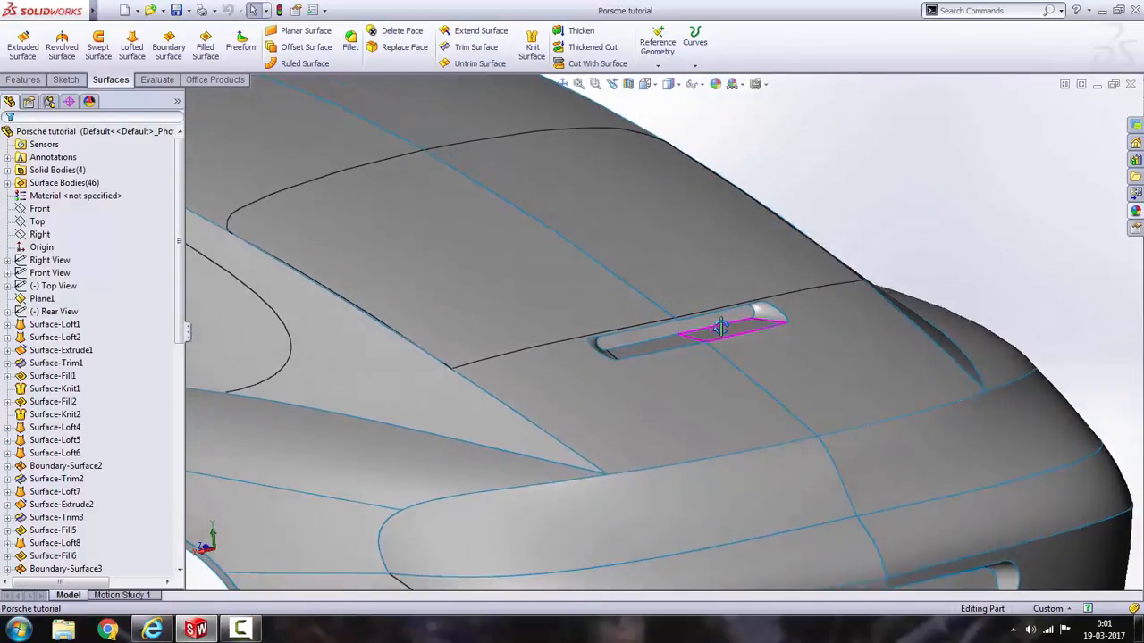
scroll(671, 326, "down", 4)
scroll(671, 326, "down", 2)
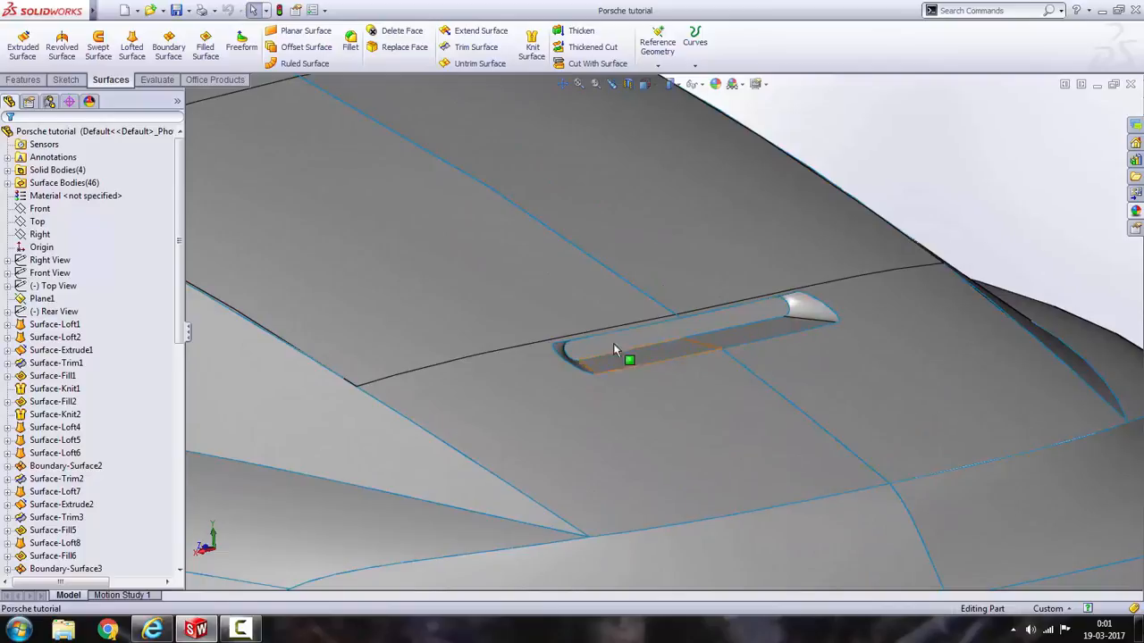
scroll(632, 335, "up", 3)
scroll(776, 309, "down", 3)
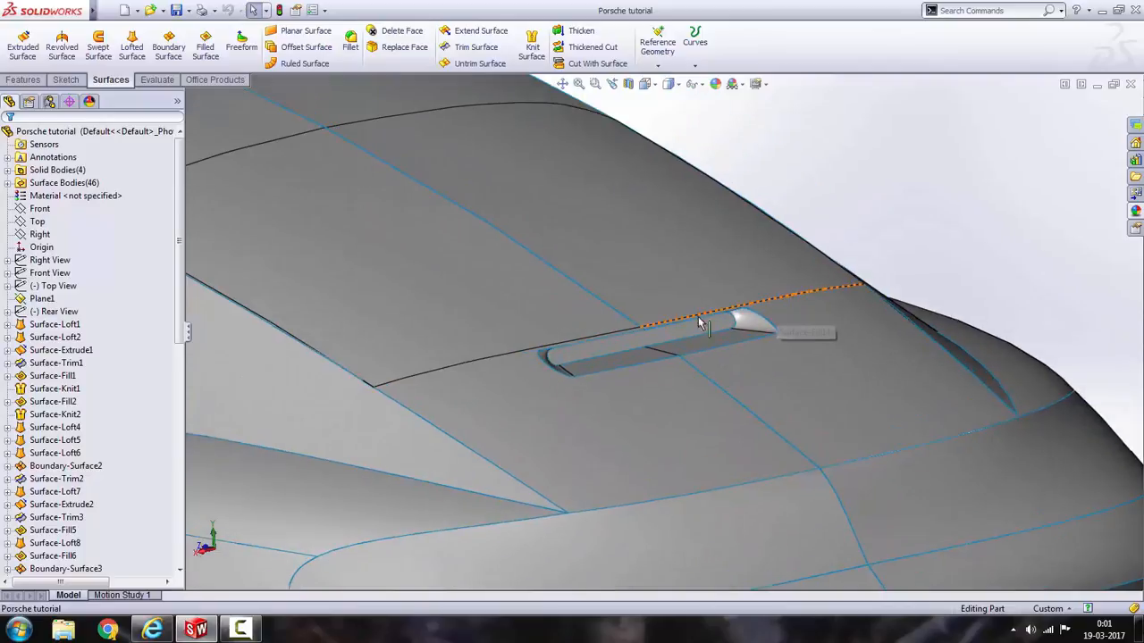
Apply the Red LED light appearance to the long rounded face inside the recessed slot below the rear window.
left_click(617, 349)
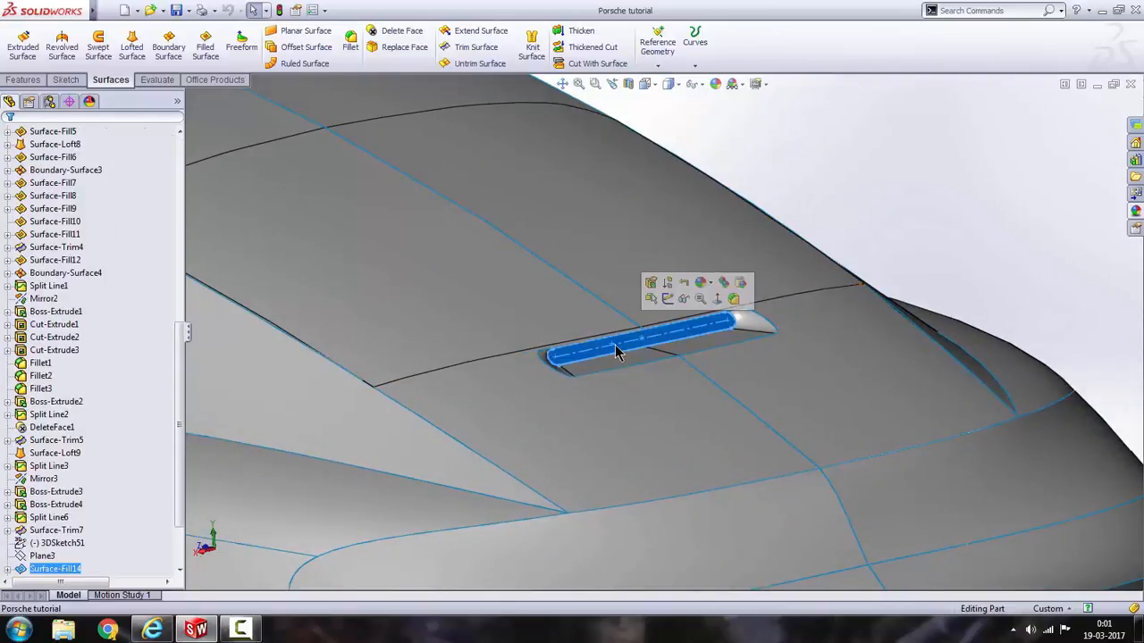
left_click(1136, 214)
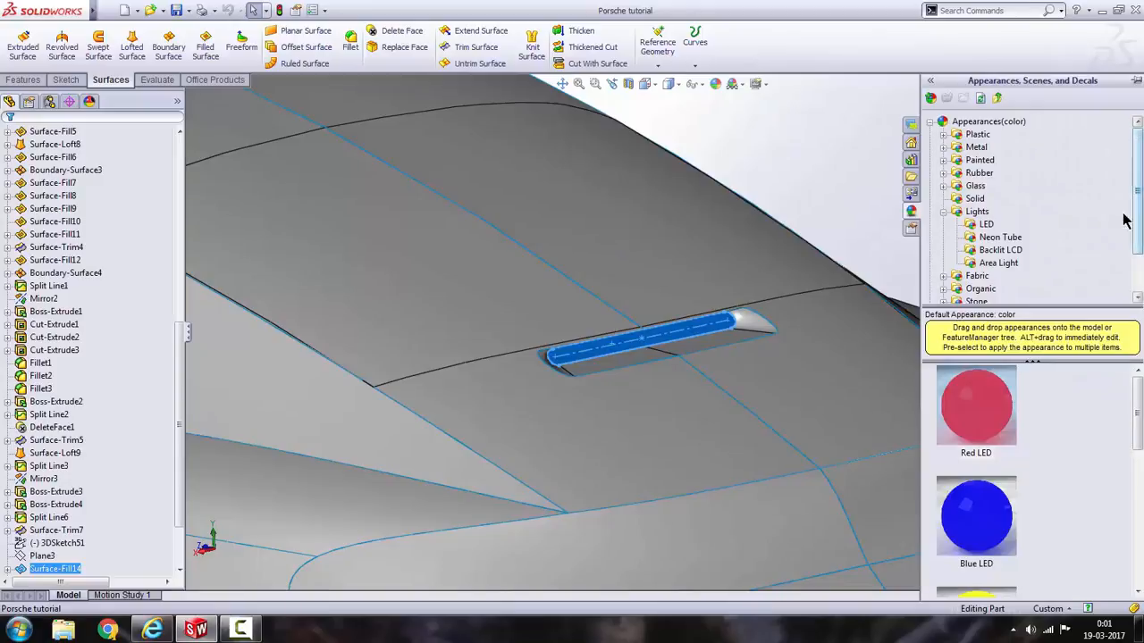
left_click(980, 215)
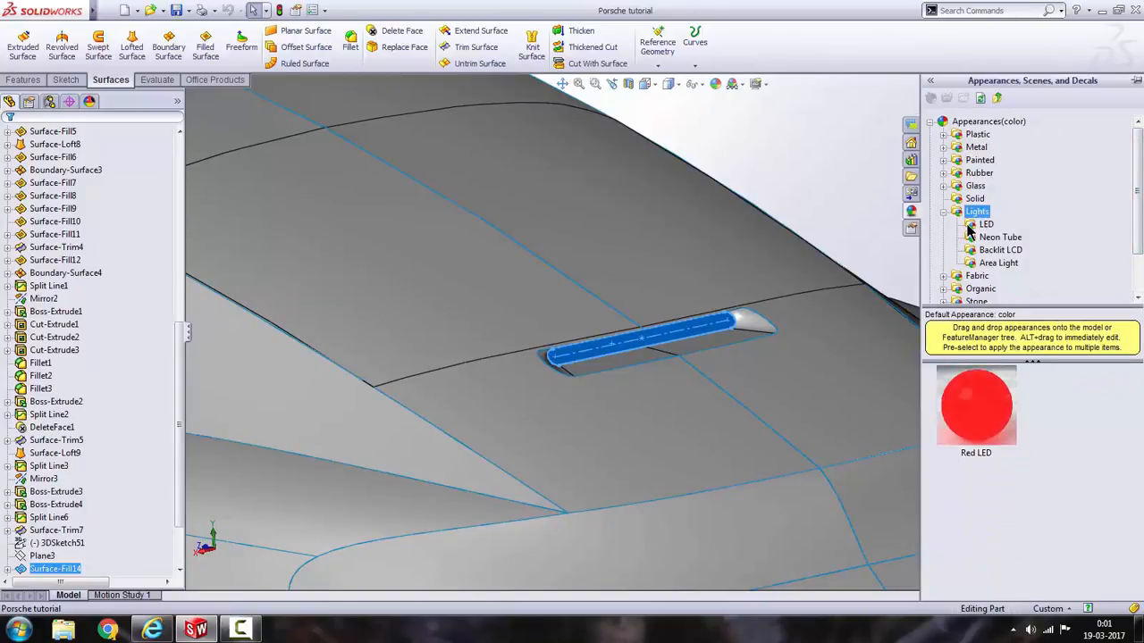
left_click(942, 211)
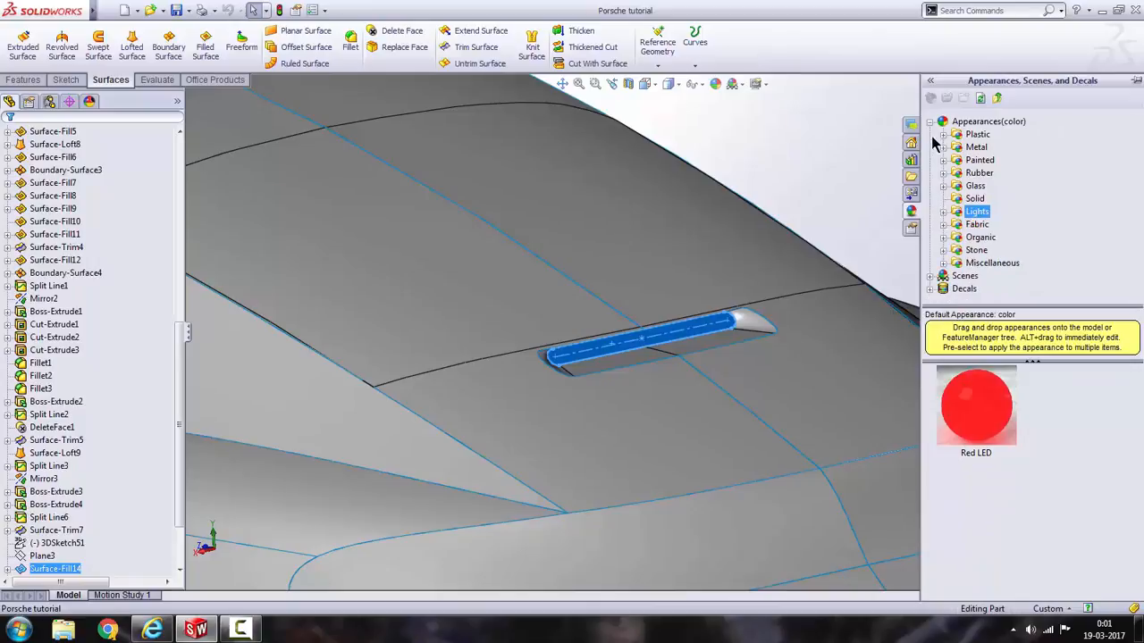
left_click(931, 123)
left_click(930, 123)
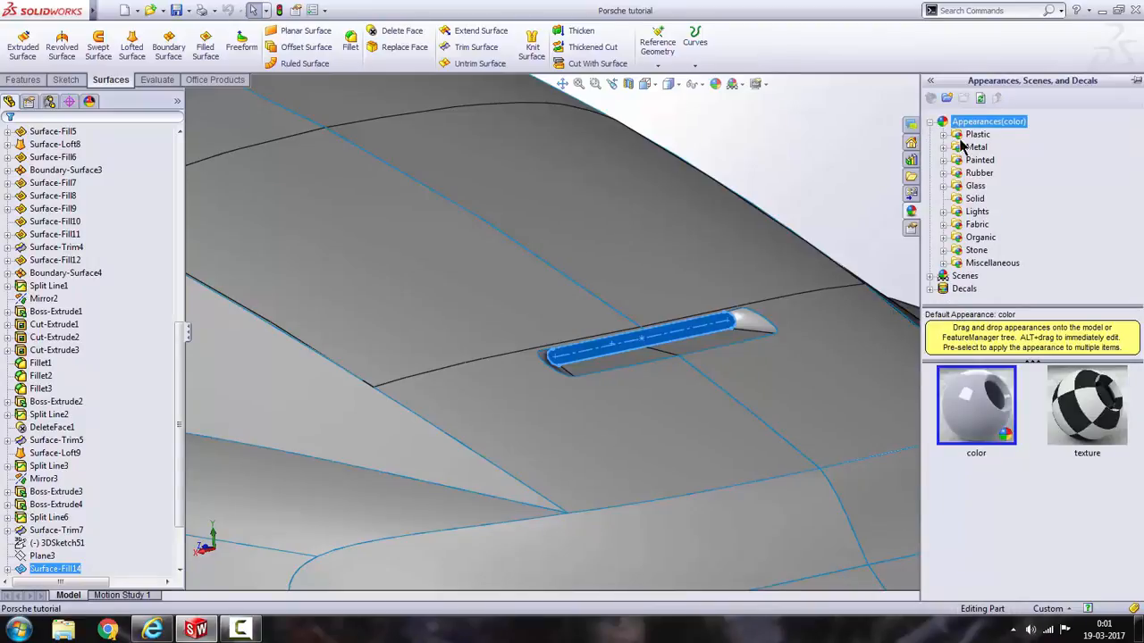
left_click(944, 212)
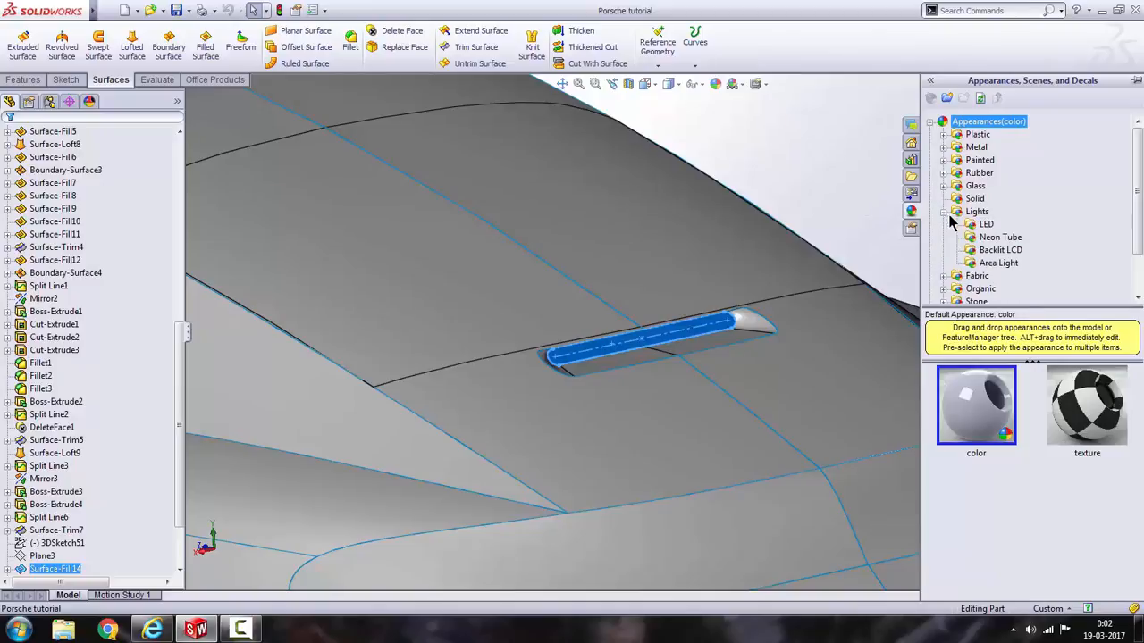
left_click(986, 229)
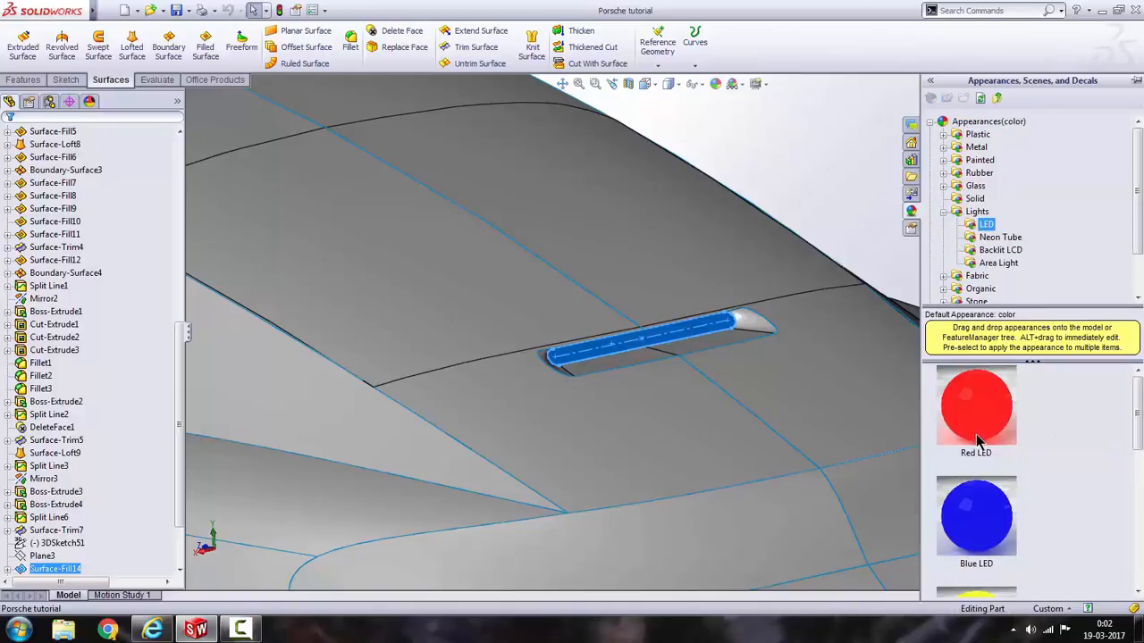
double_click(983, 417)
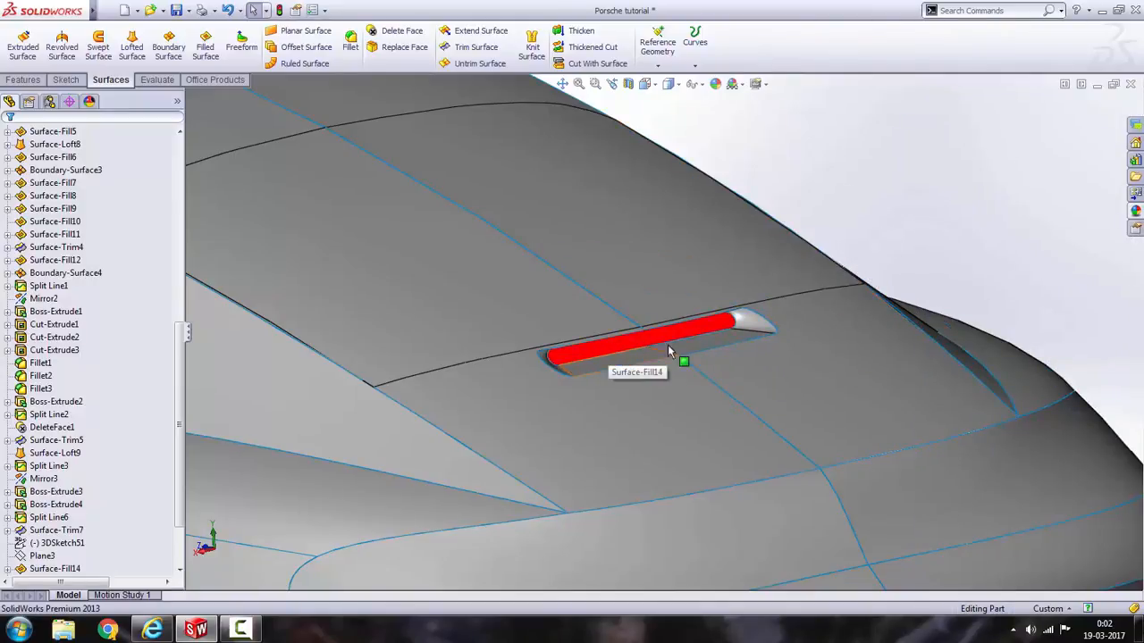
Show the Rear View reference sketch picture behind the car body.
scroll(679, 343, "up", 5)
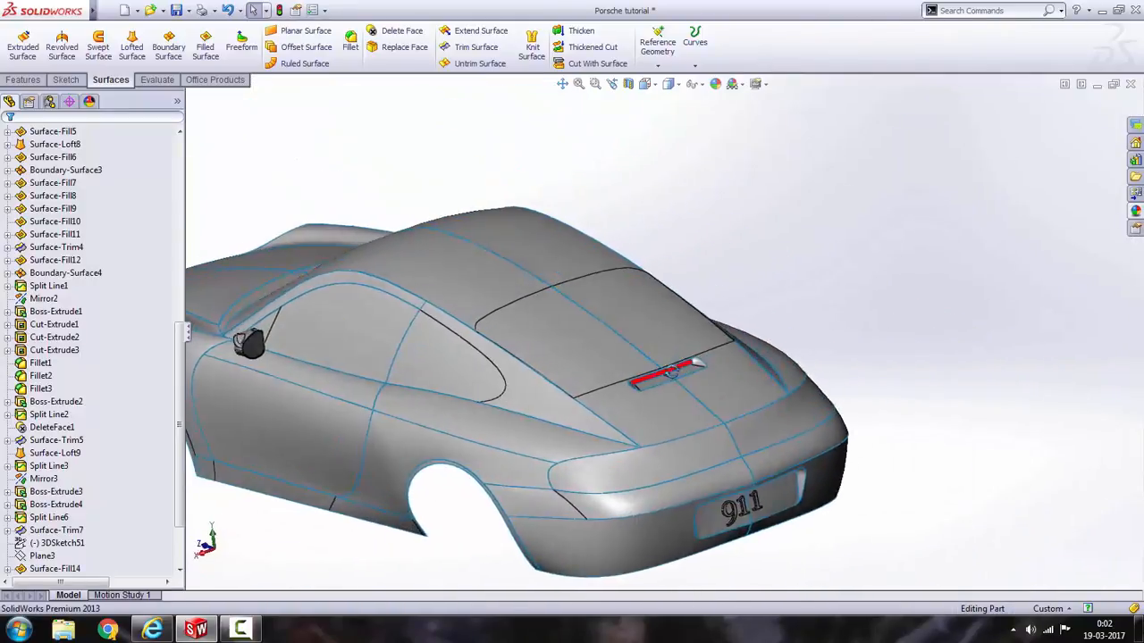
middle_click_drag(672, 371, 665, 384)
scroll(617, 375, "up", 3)
scroll(471, 369, "down", 3)
middle_click_drag(557, 359, 630, 362)
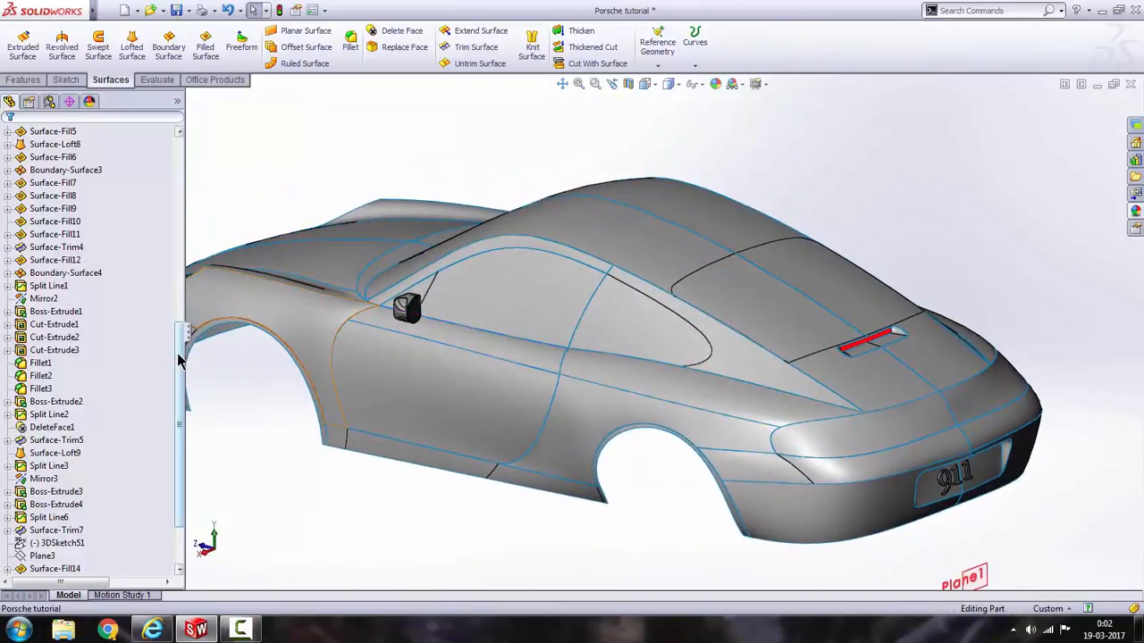
left_click_drag(179, 360, 179, 175)
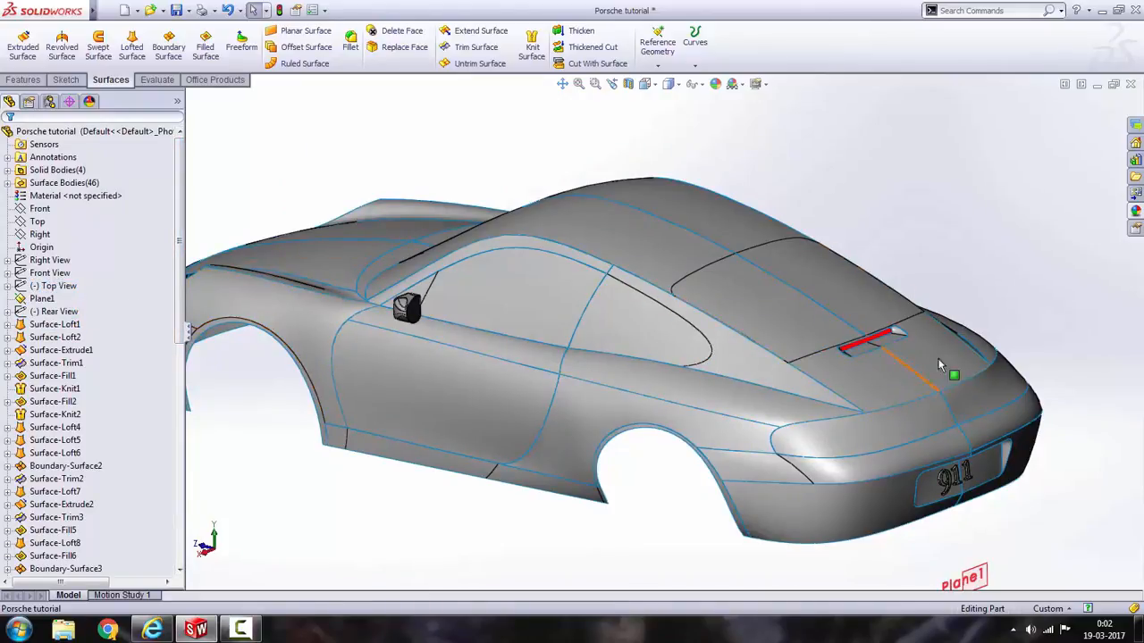
scroll(977, 375, "down", 3)
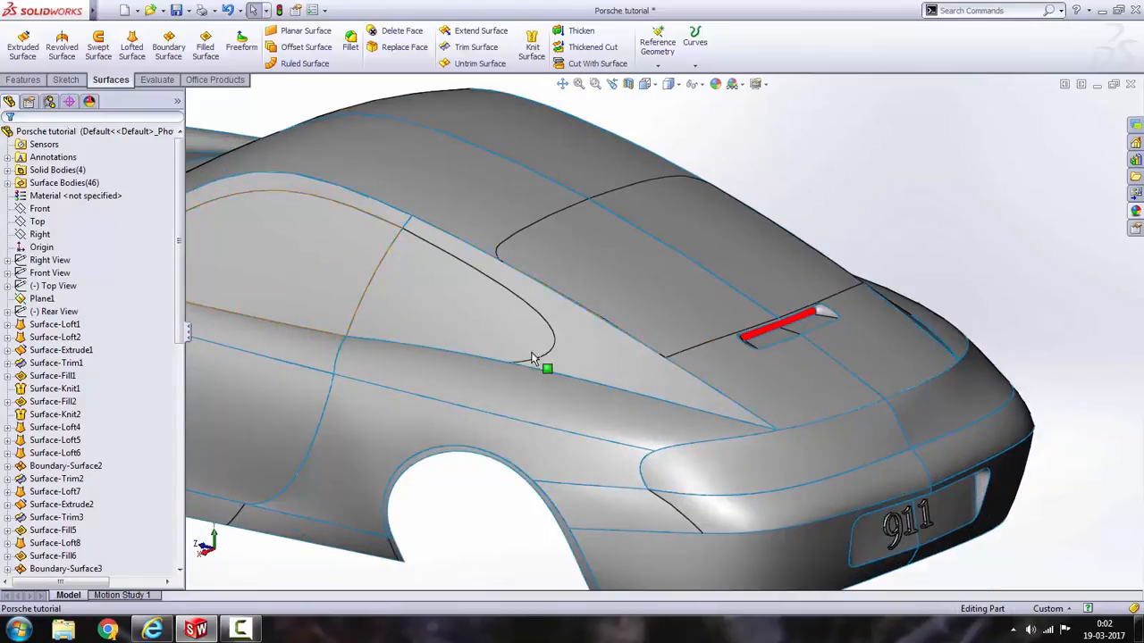
right_click(58, 316)
left_click(66, 293)
scroll(987, 404, "down", 2)
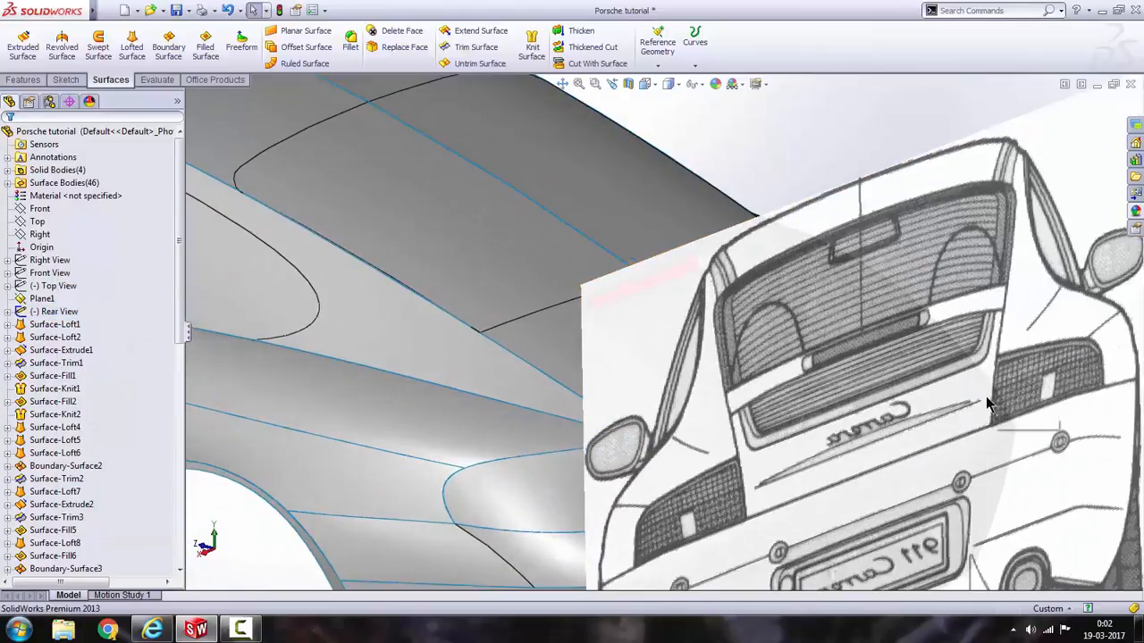
scroll(987, 404, "up", 2)
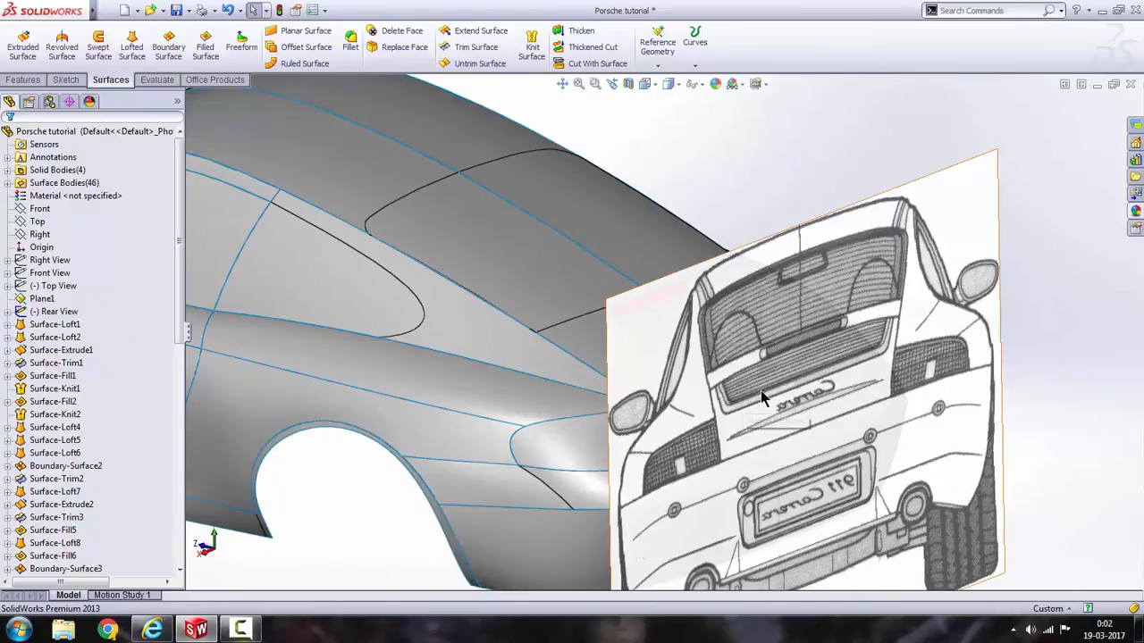
Show the Top View reference sketch picture and orient the model to the Top view.
left_click(60, 349)
scroll(451, 327, "up", 6)
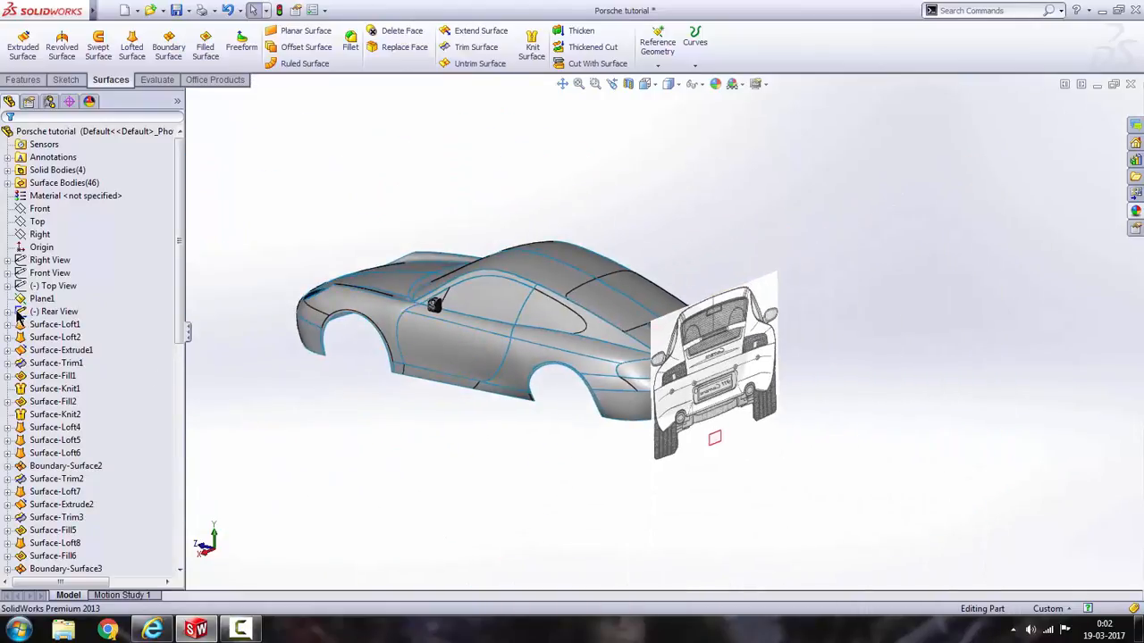
right_click(56, 288)
left_click(73, 258)
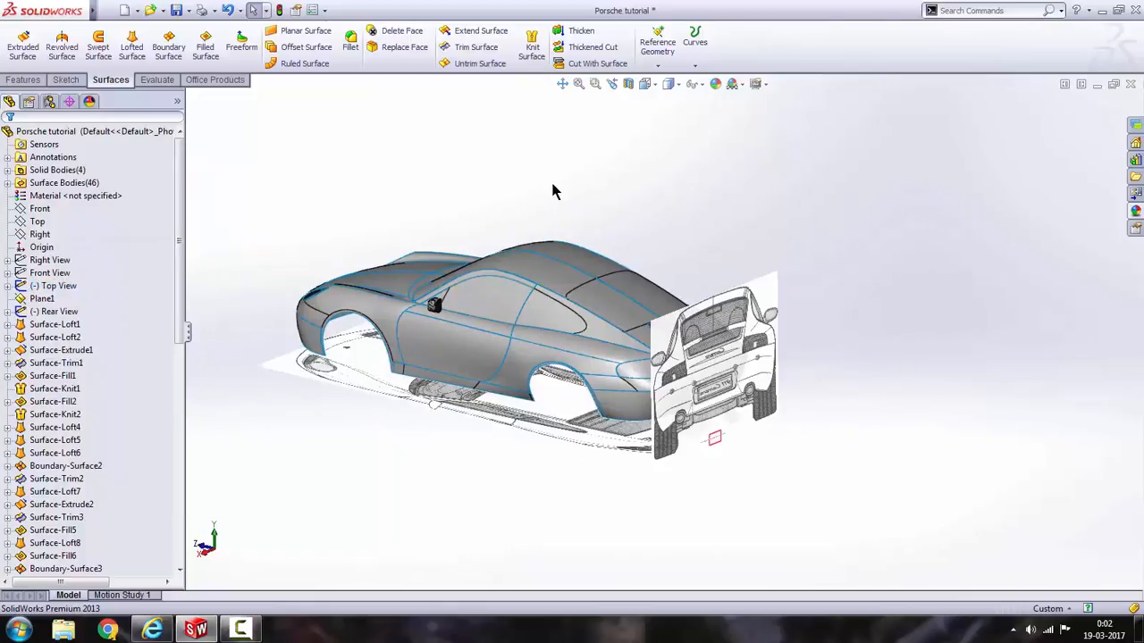
key("space")
left_click(672, 225)
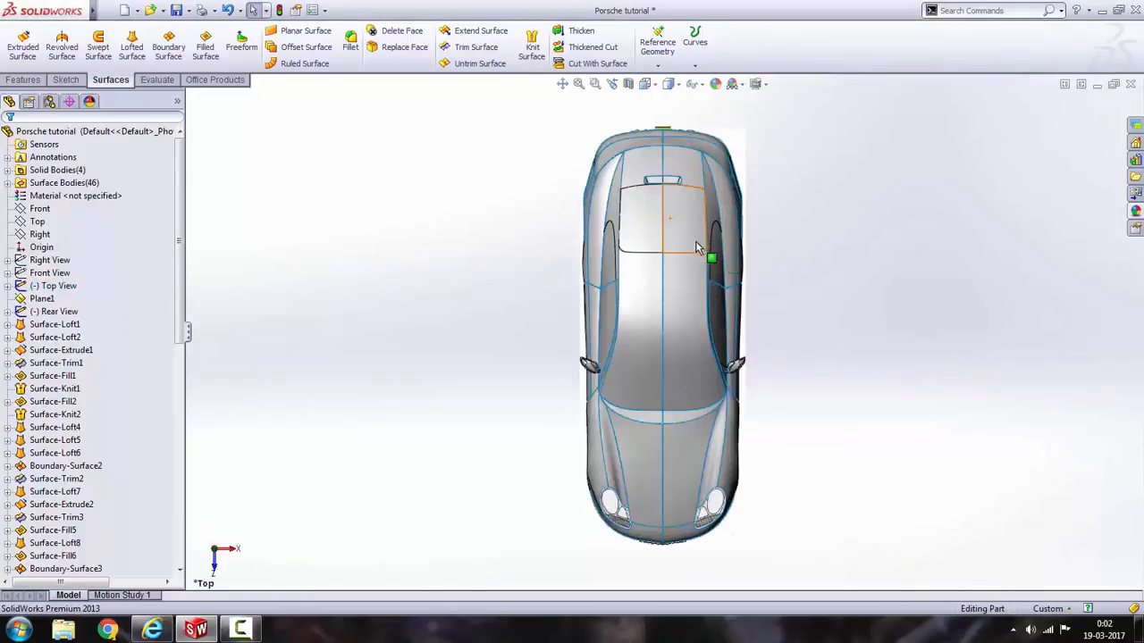
scroll(617, 250, "down", 3)
scroll(613, 256, "down", 1)
Start a sketch on the Top plane and set the display style to Wireframe.
left_click(27, 235)
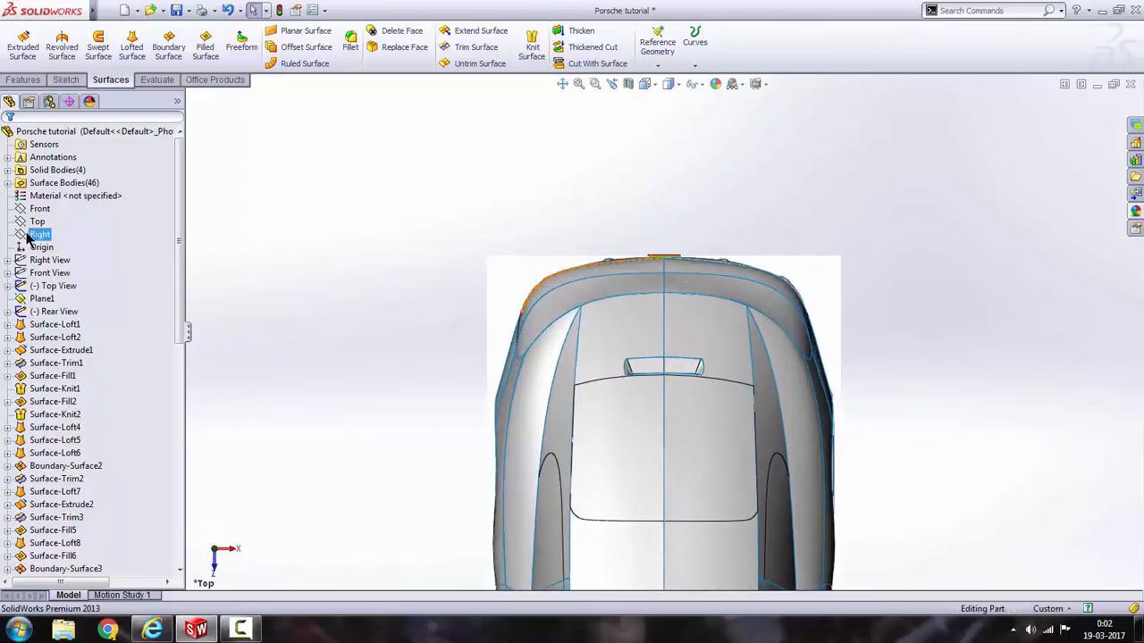
left_click(53, 200)
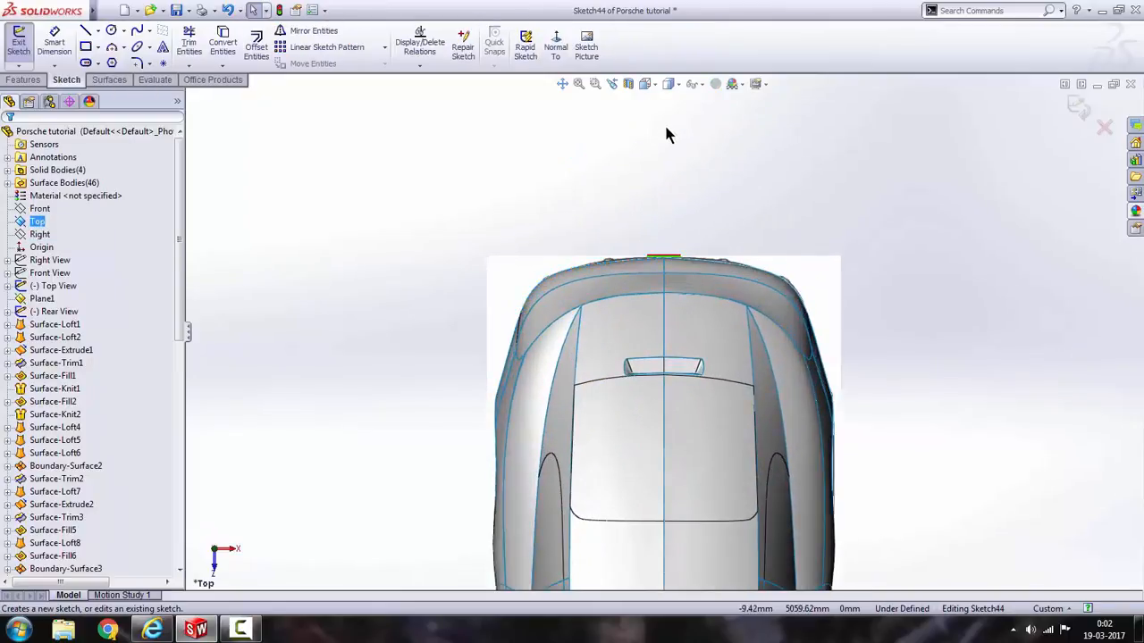
left_click(677, 84)
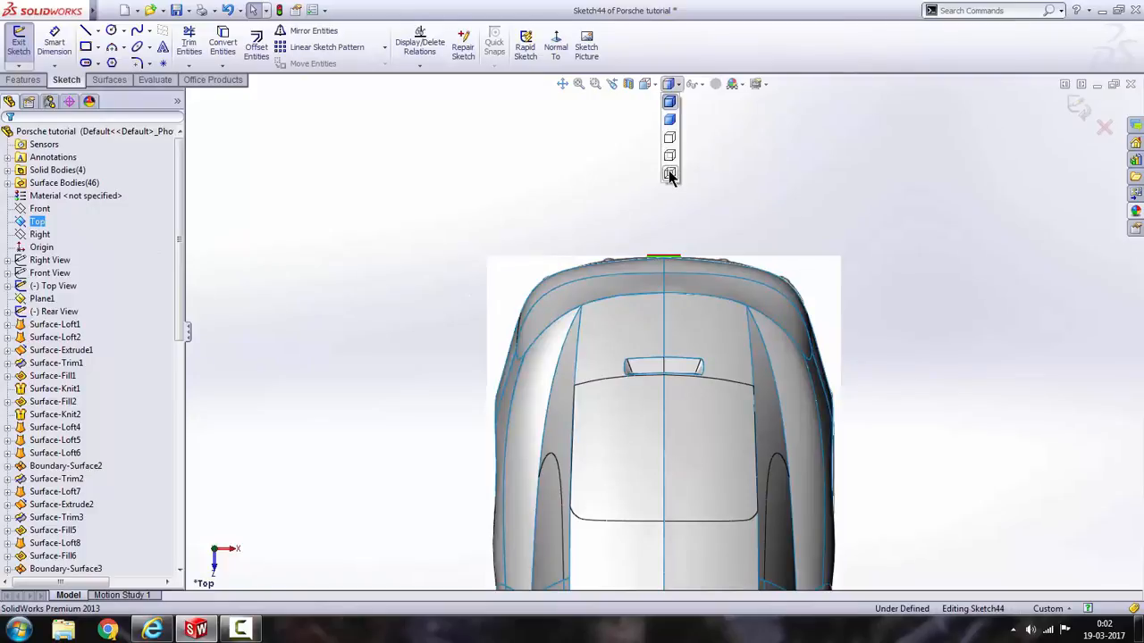
left_click(670, 175)
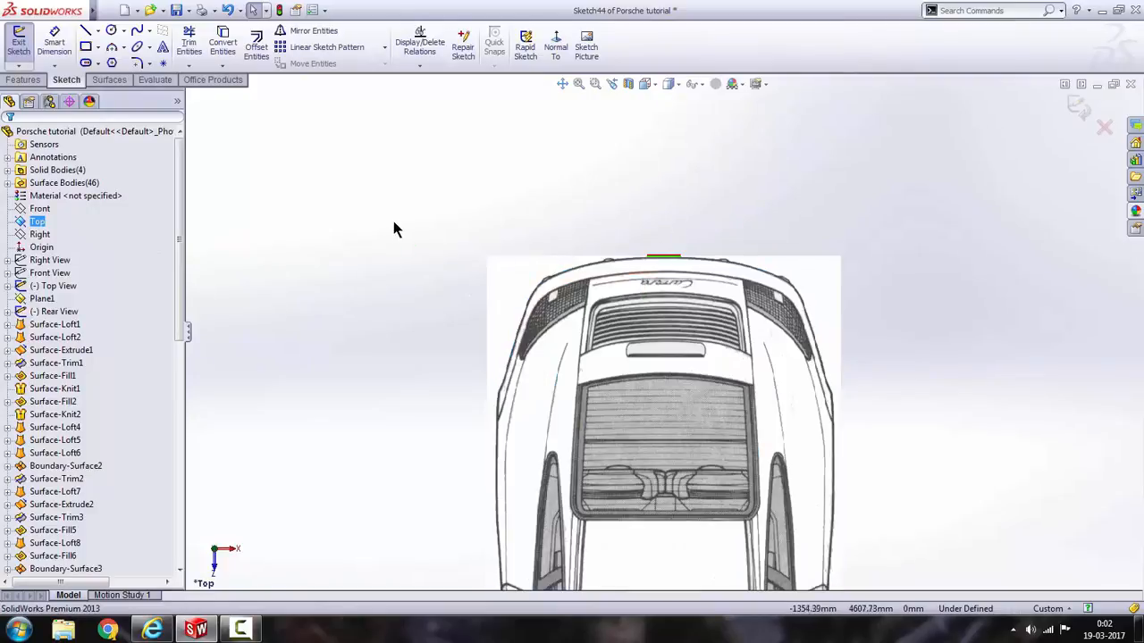
Sketch a three-point spline roughly following the left half of the engine grille's outer outline, from its lower corner to the car's centreline.
scroll(706, 326, "down", 3)
scroll(512, 332, "up", 2)
scroll(428, 302, "down", 2)
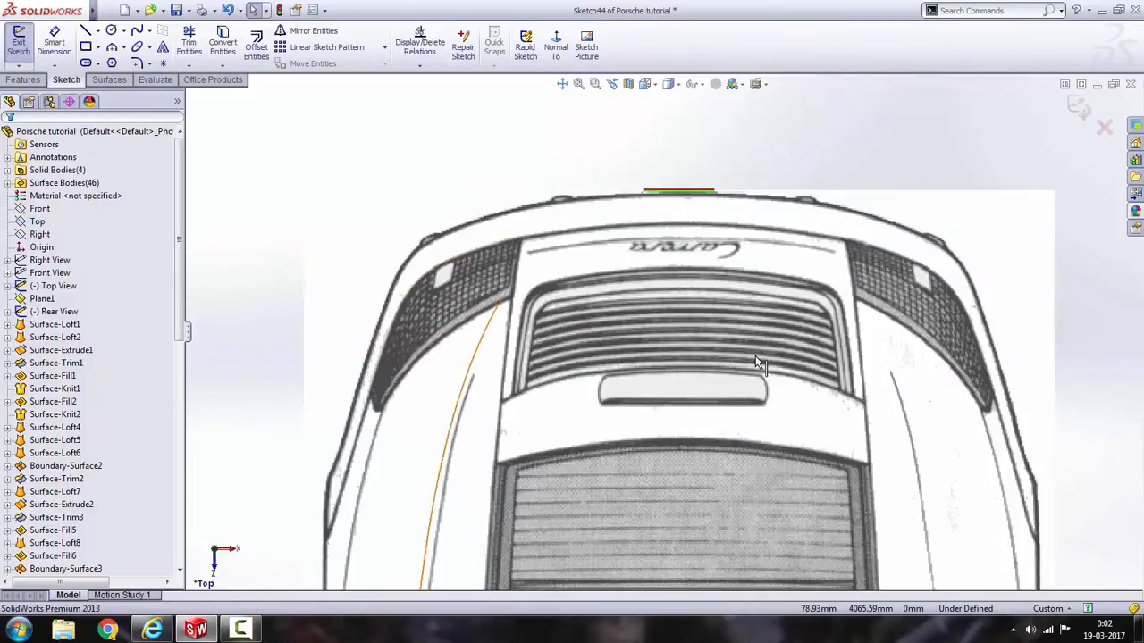
scroll(573, 300, "down", 1)
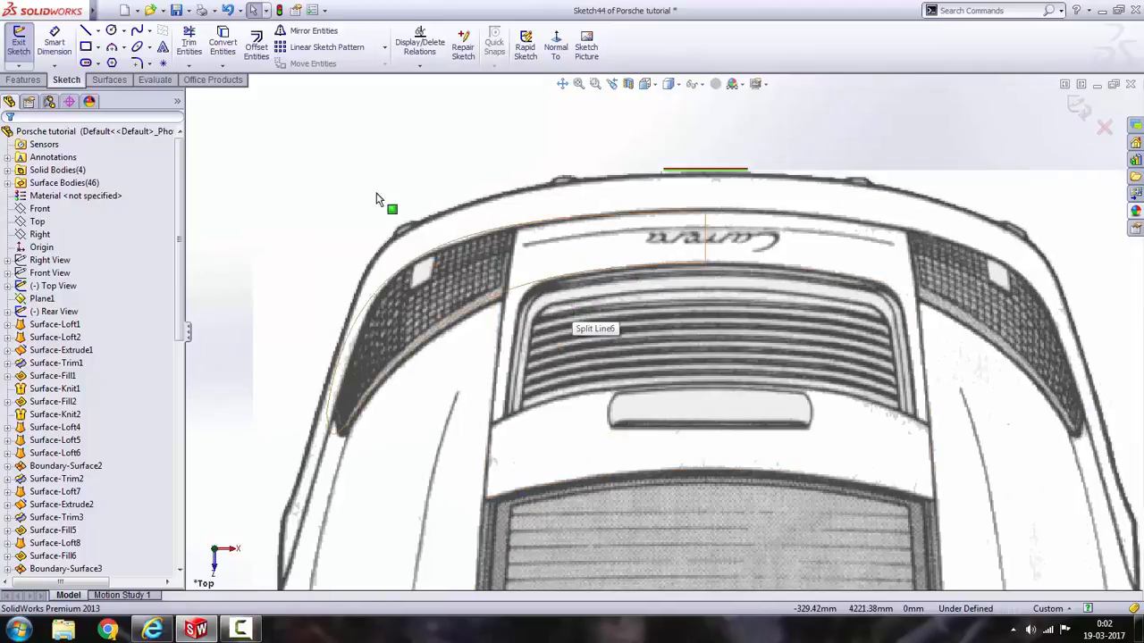
left_click(139, 33)
scroll(626, 348, "down", 2)
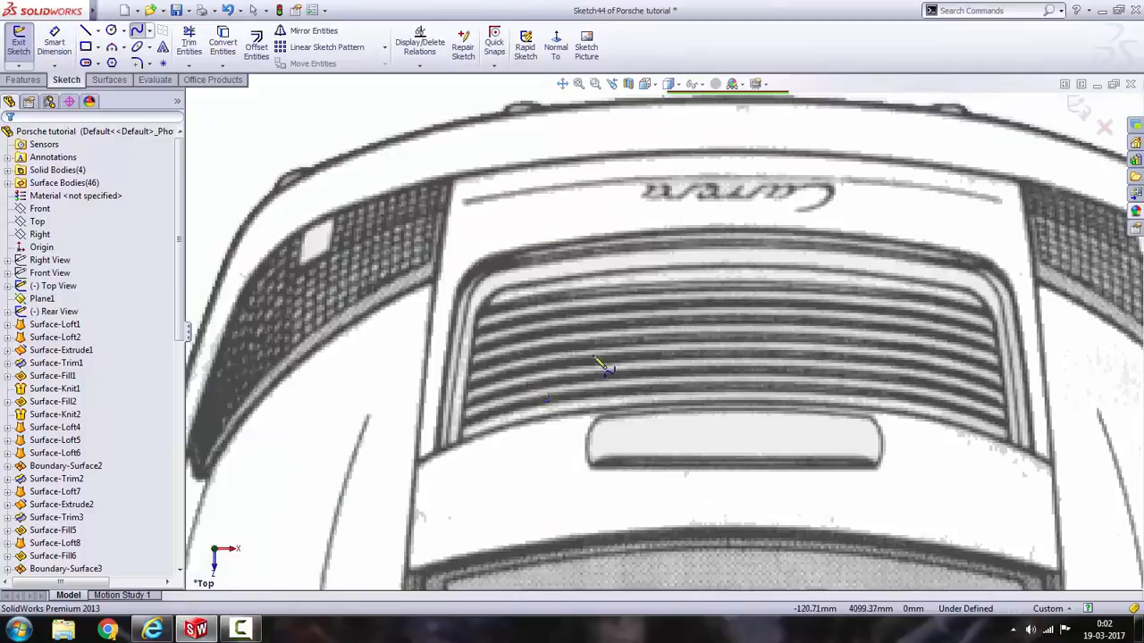
left_click(444, 459)
scroll(465, 287, "down", 2)
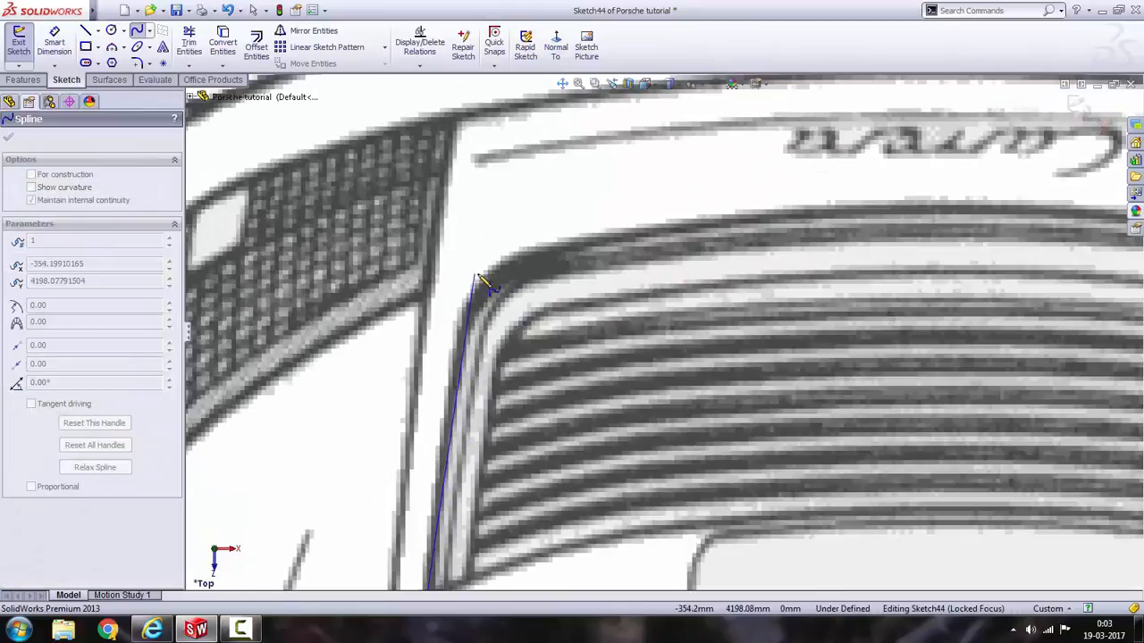
left_click(507, 275)
scroll(507, 275, "up", 2)
scroll(804, 277, "down", 3)
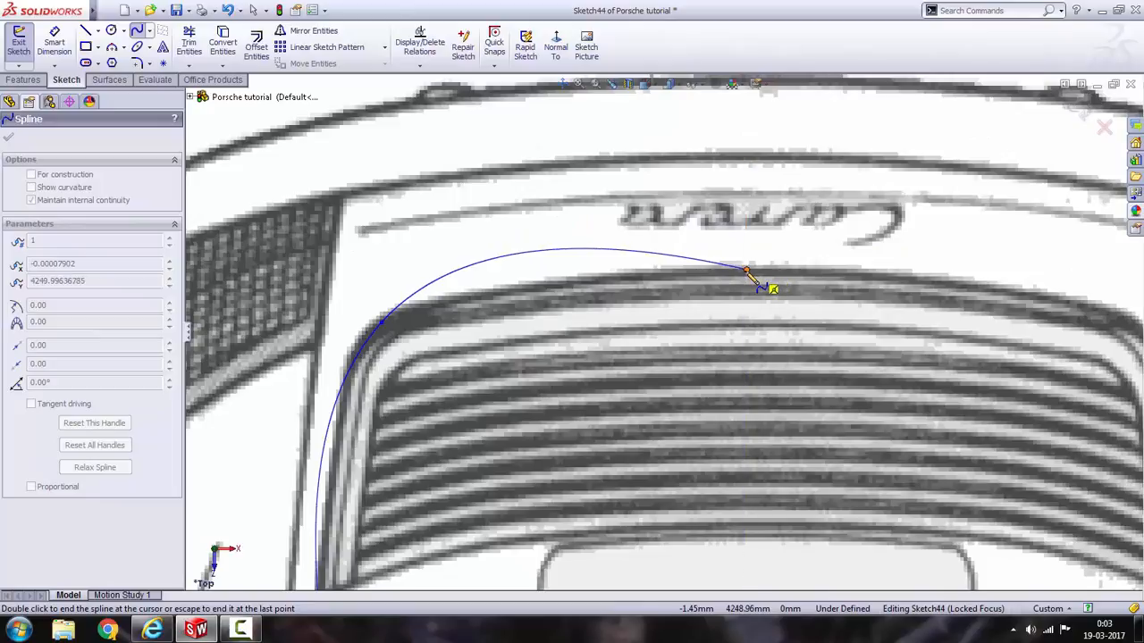
left_click(747, 270)
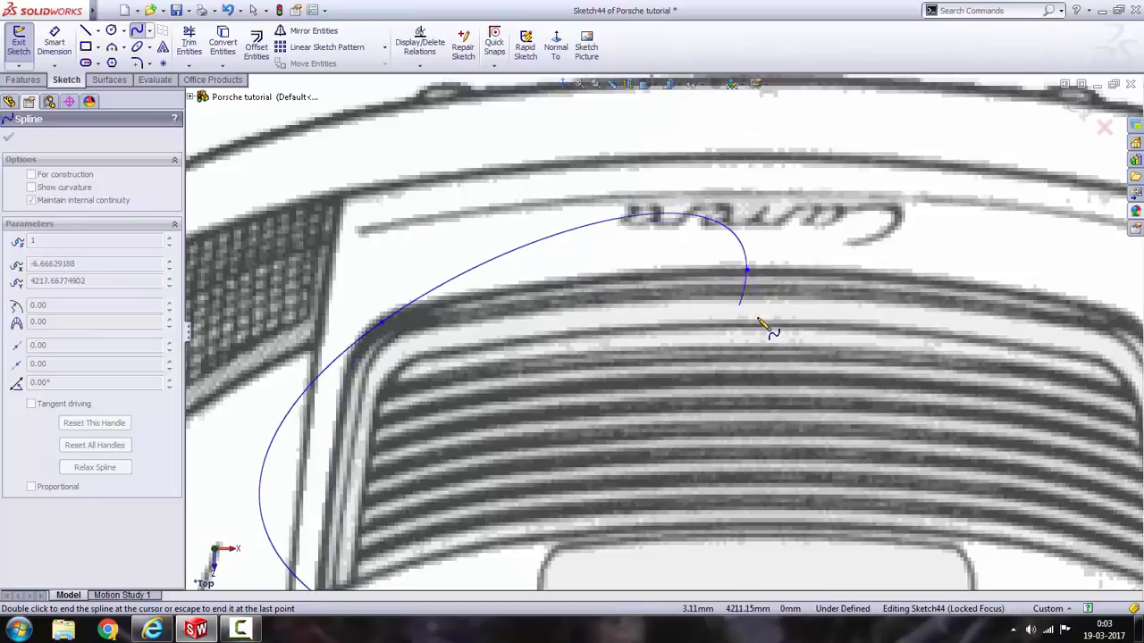
key("Escape")
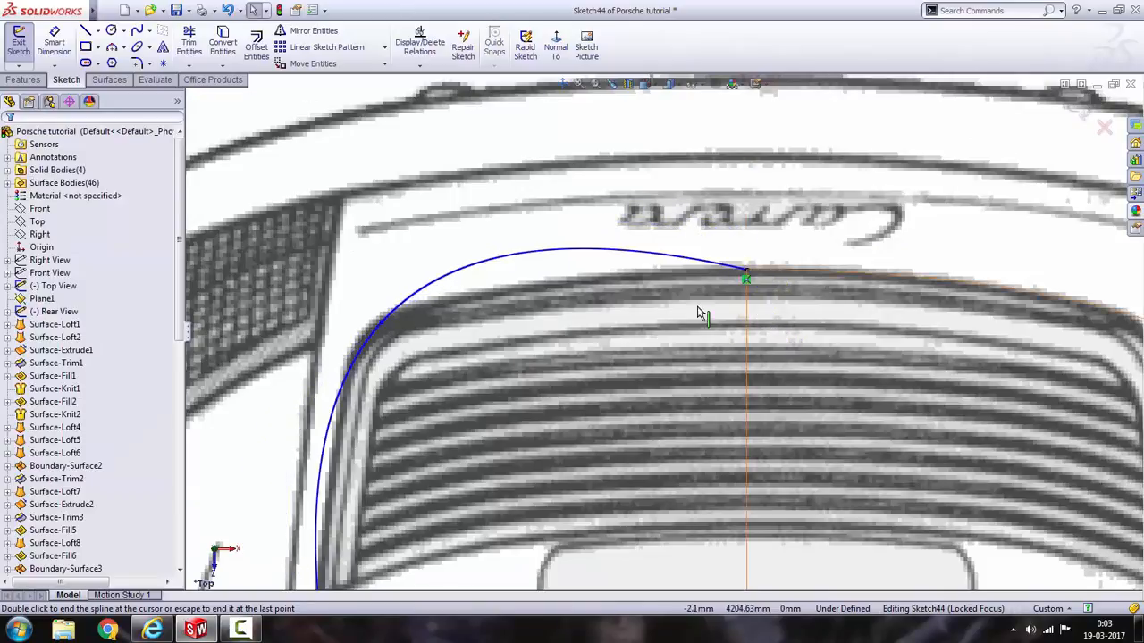
Reshape the grille spline with its tangent handles so it follows the outline's upper edge, rounded corner and side.
left_click(611, 253)
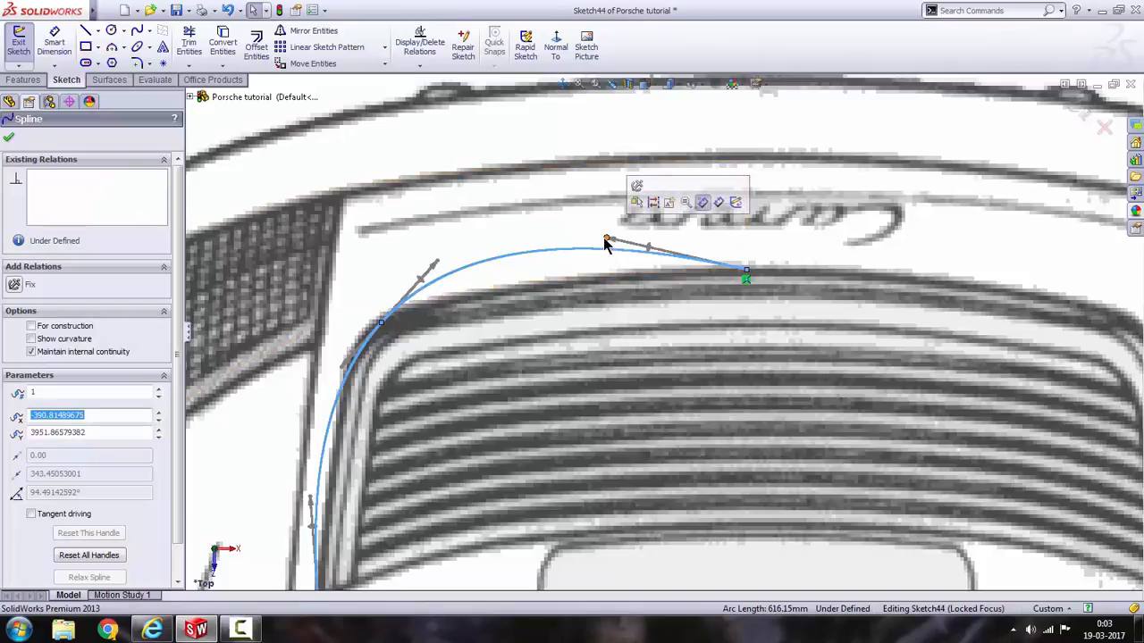
left_click_drag(606, 243, 697, 270)
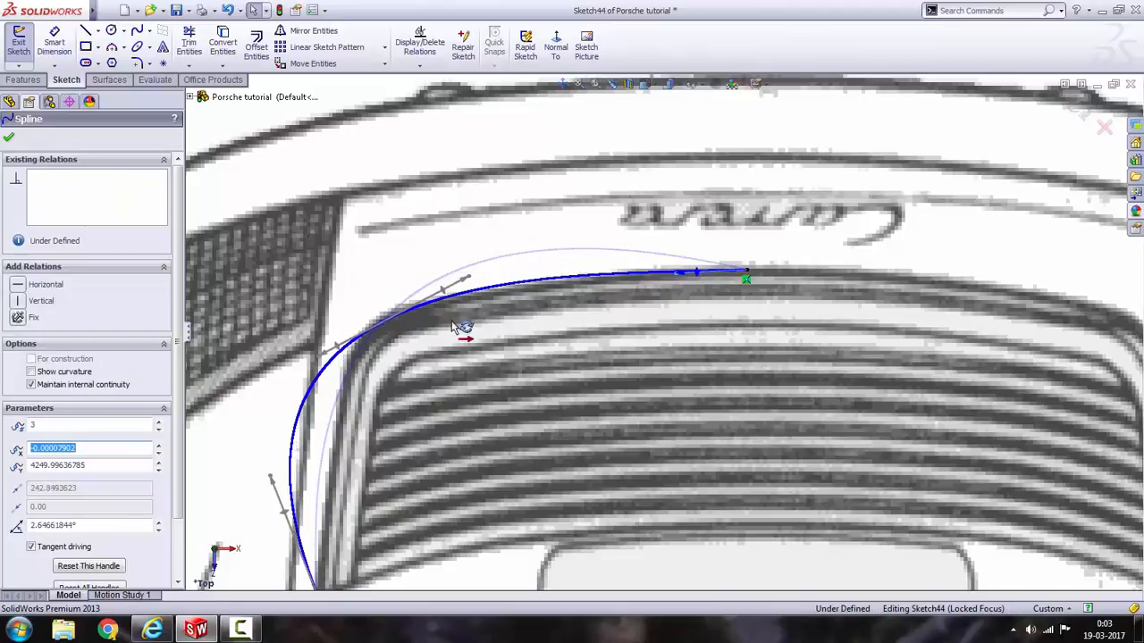
left_click_drag(269, 476, 330, 476)
scroll(386, 316, "down", 1)
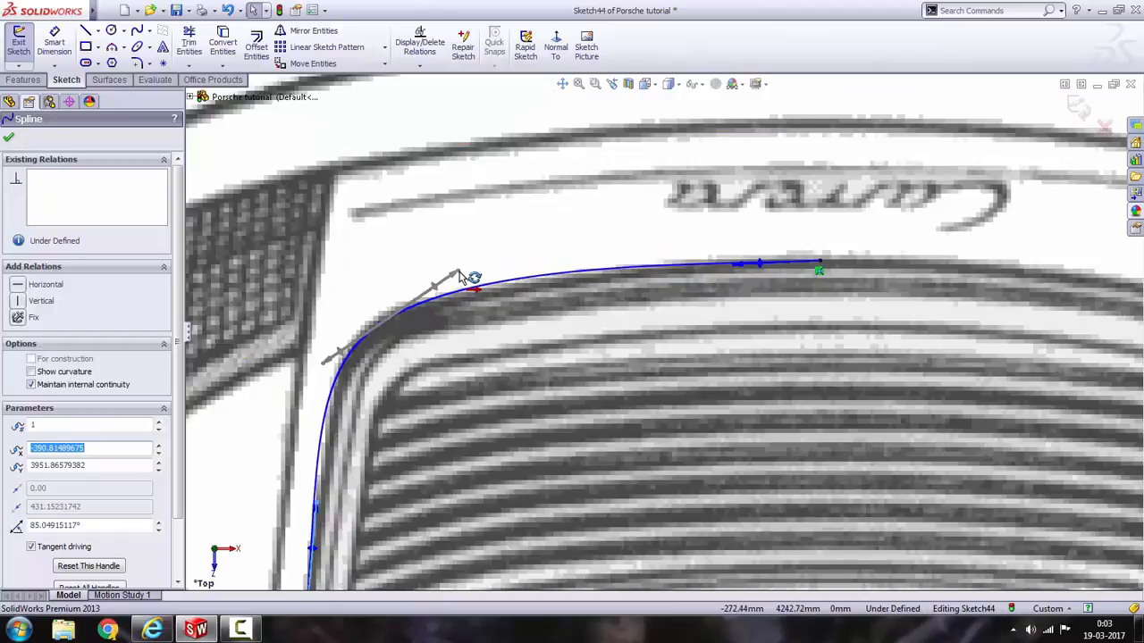
left_click_drag(458, 276, 442, 288)
scroll(386, 328, "down", 2)
scroll(345, 414, "up", 4)
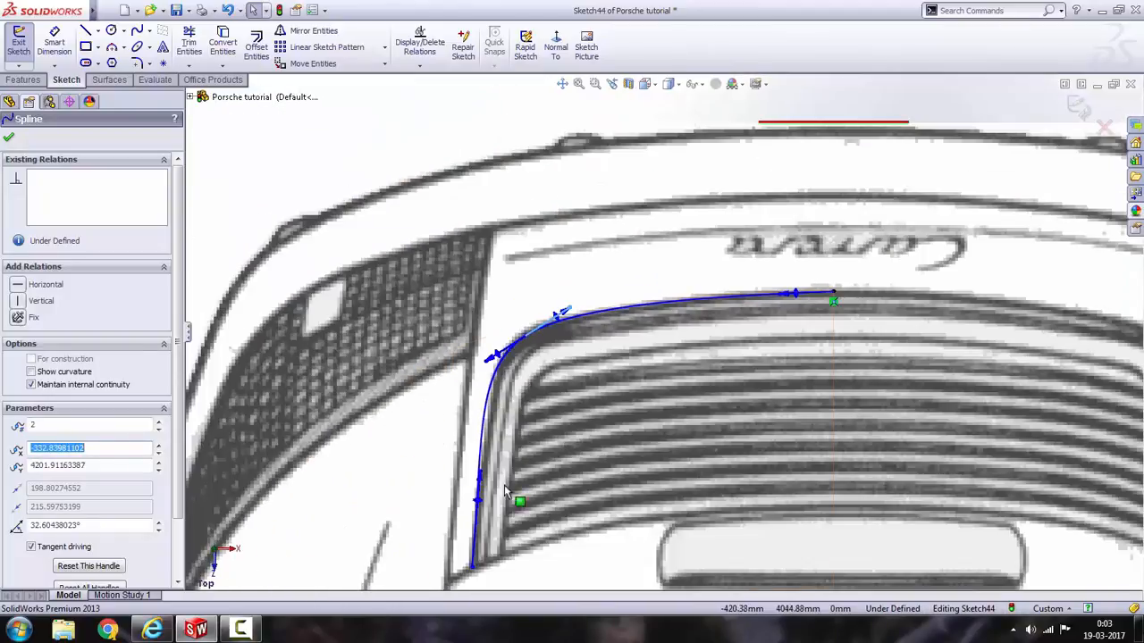
Fine-tune the tangents at the spline's corner point and lower end against the grille's side edge in the blueprint.
left_click_drag(487, 360, 490, 366)
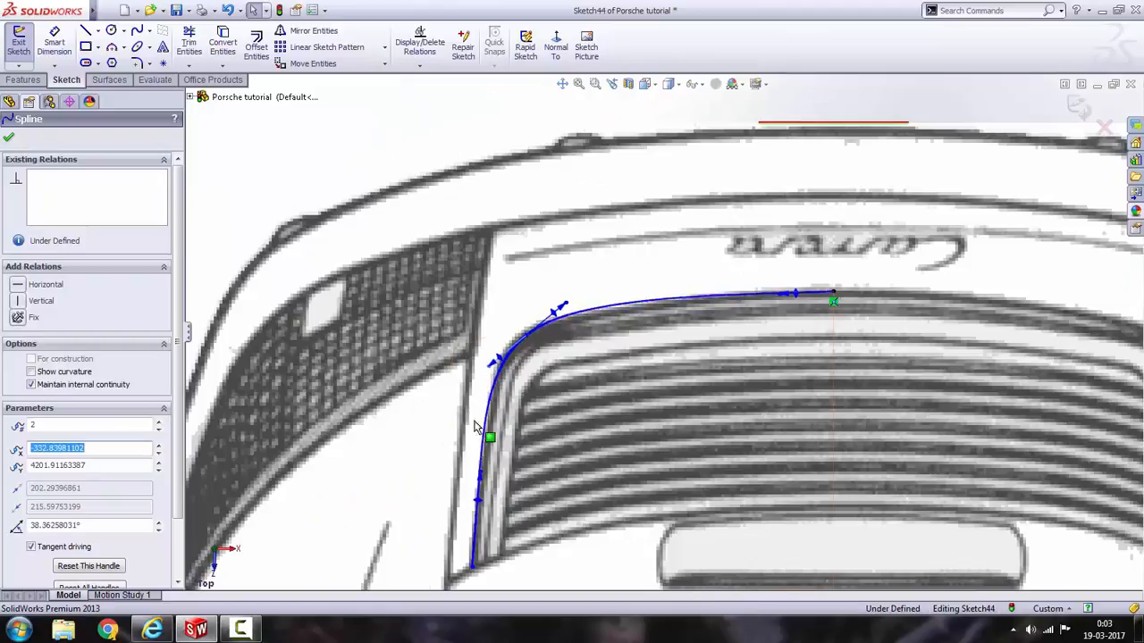
left_click_drag(480, 475, 482, 484)
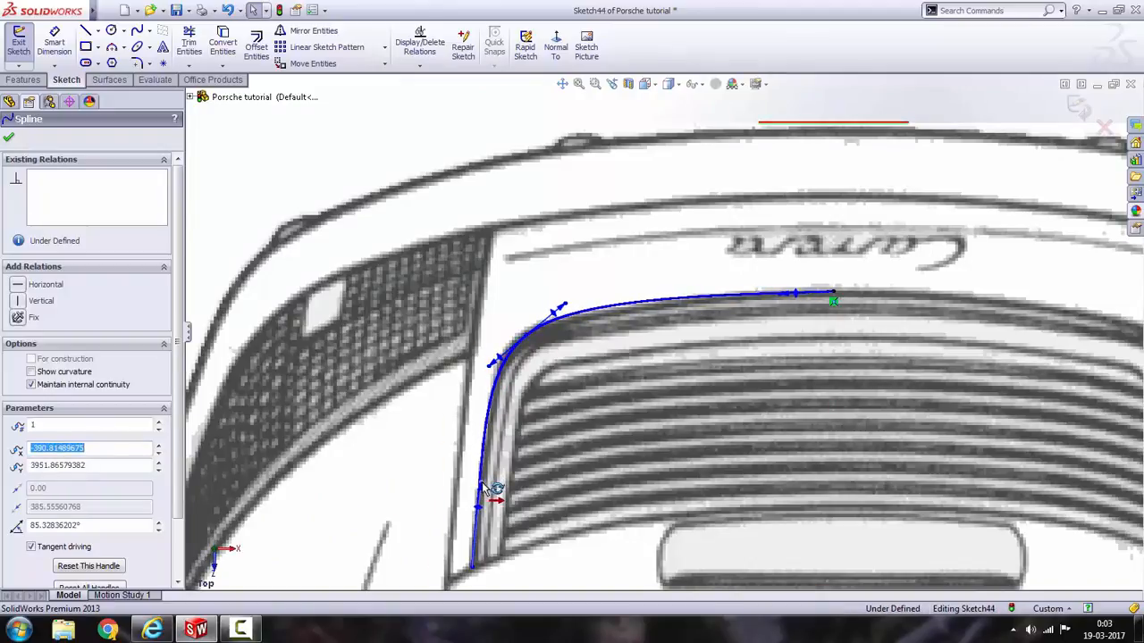
scroll(500, 464, "up", 3)
scroll(679, 323, "down", 5)
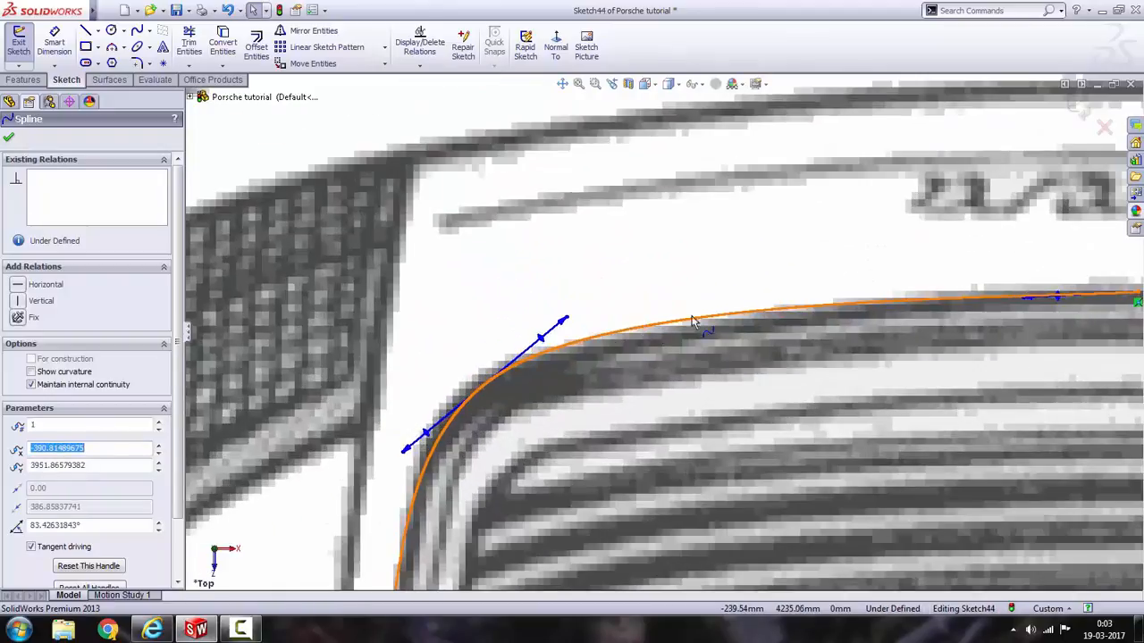
scroll(972, 307, "up", 3)
scroll(420, 362, "down", 3)
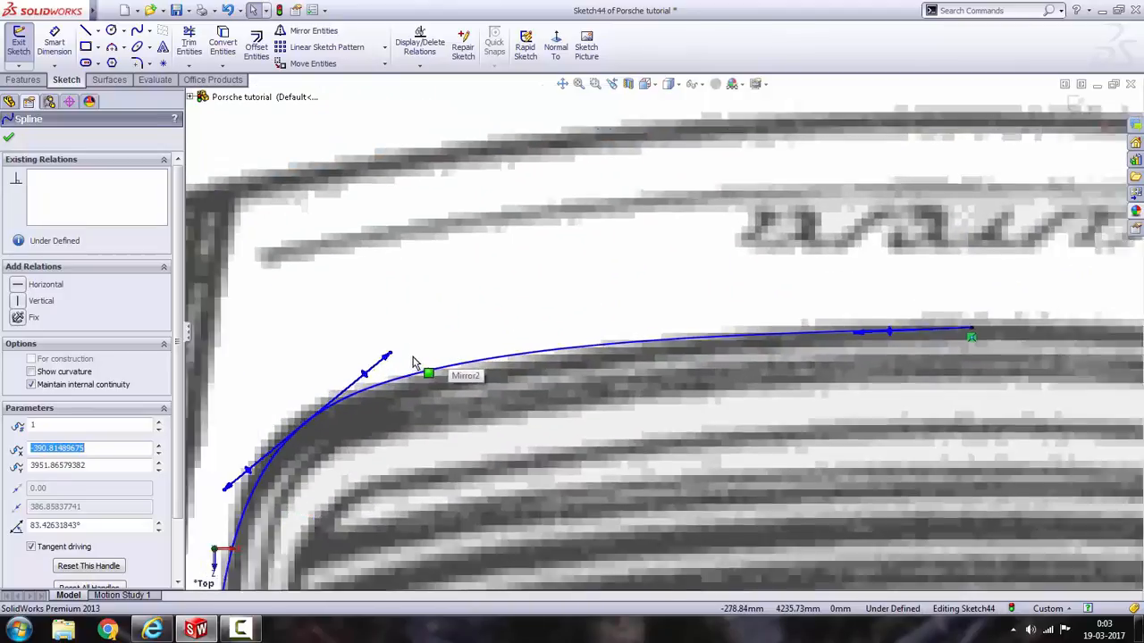
Refine the spline's corner tangents and level its tangent at the car's centreline to match the blueprint's upper grille edge.
scroll(413, 357, "up", 1)
left_click_drag(431, 351, 313, 454)
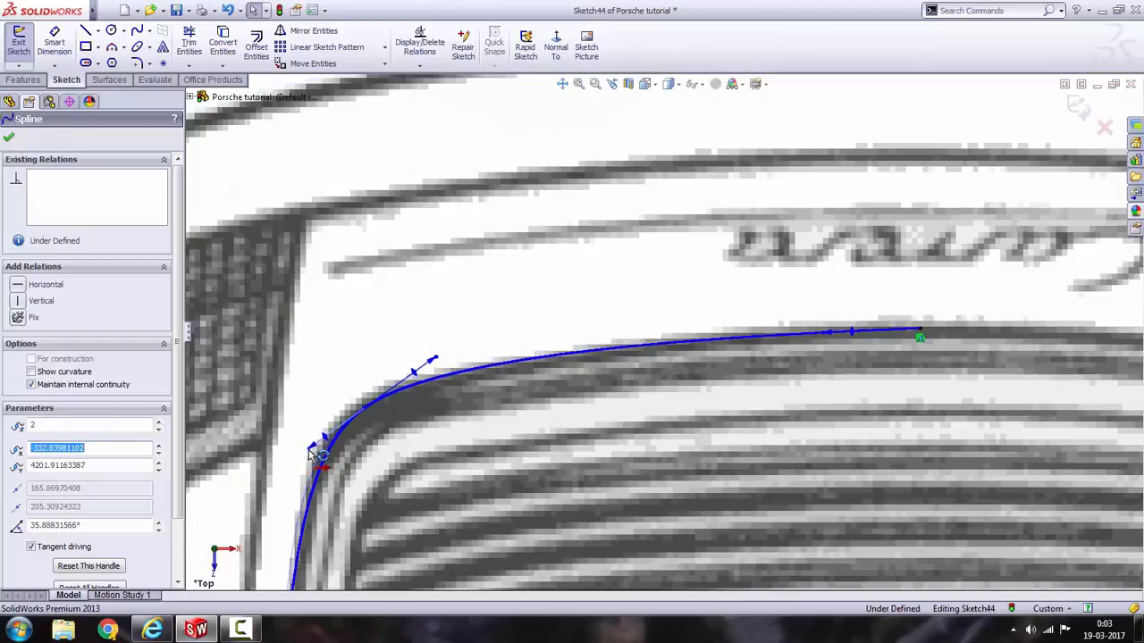
left_click_drag(435, 358, 430, 369)
scroll(817, 339, "down", 2)
left_click_drag(808, 341, 825, 333)
scroll(813, 334, "up", 5)
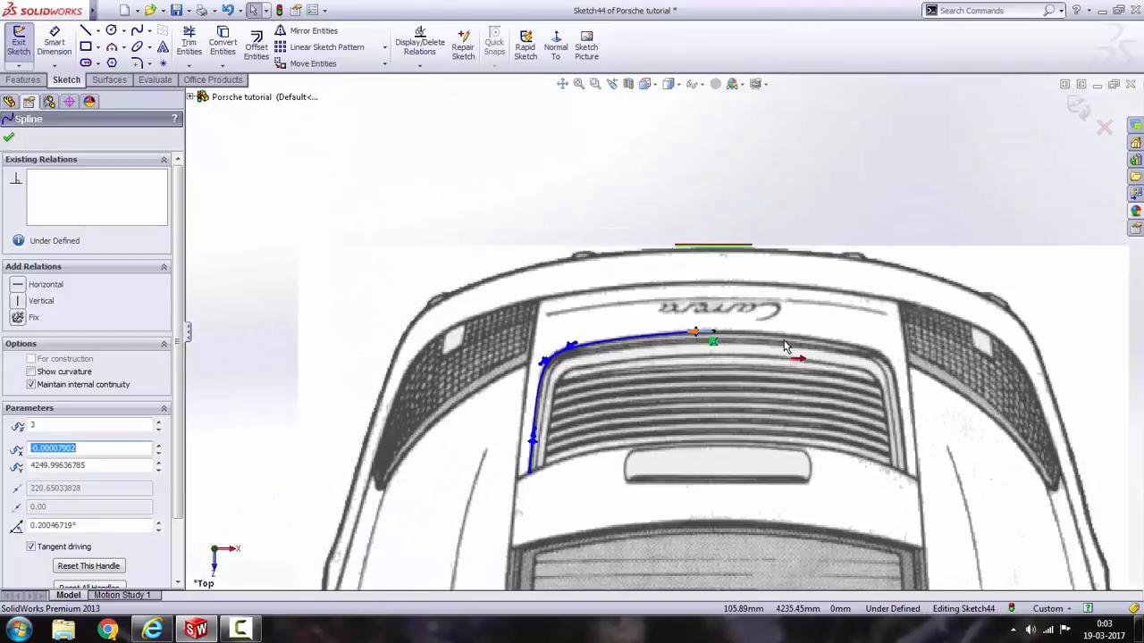
left_click(899, 176)
scroll(617, 412, "down", 2)
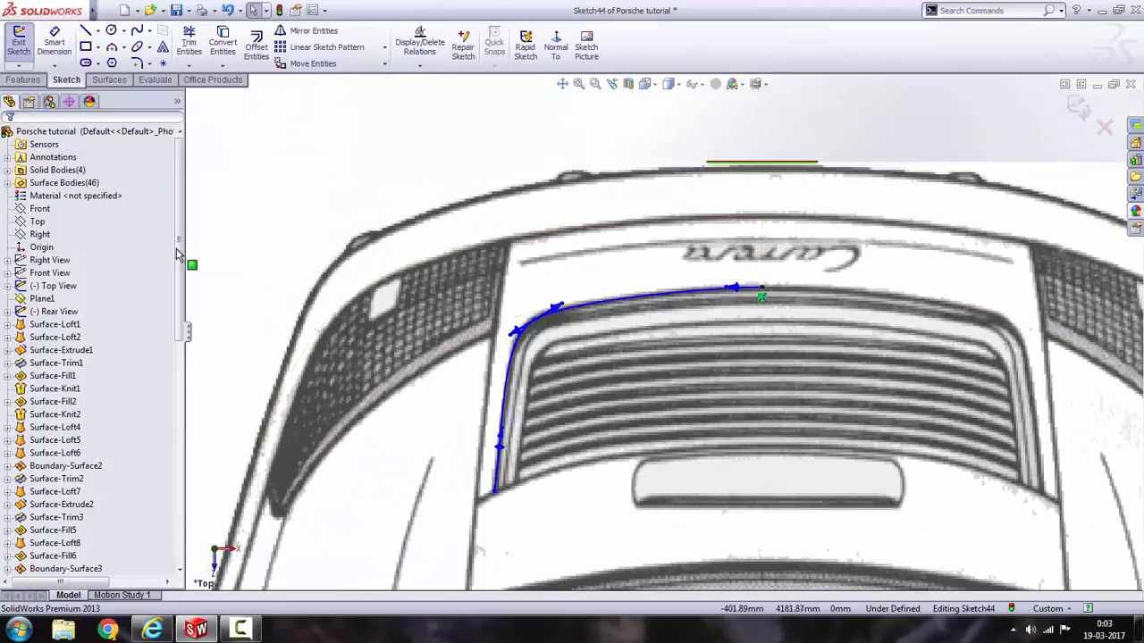
Sketch a vertical centerline about 256 mm long from the spline's end on the car's centreline towards the rear bumper.
left_click(97, 31)
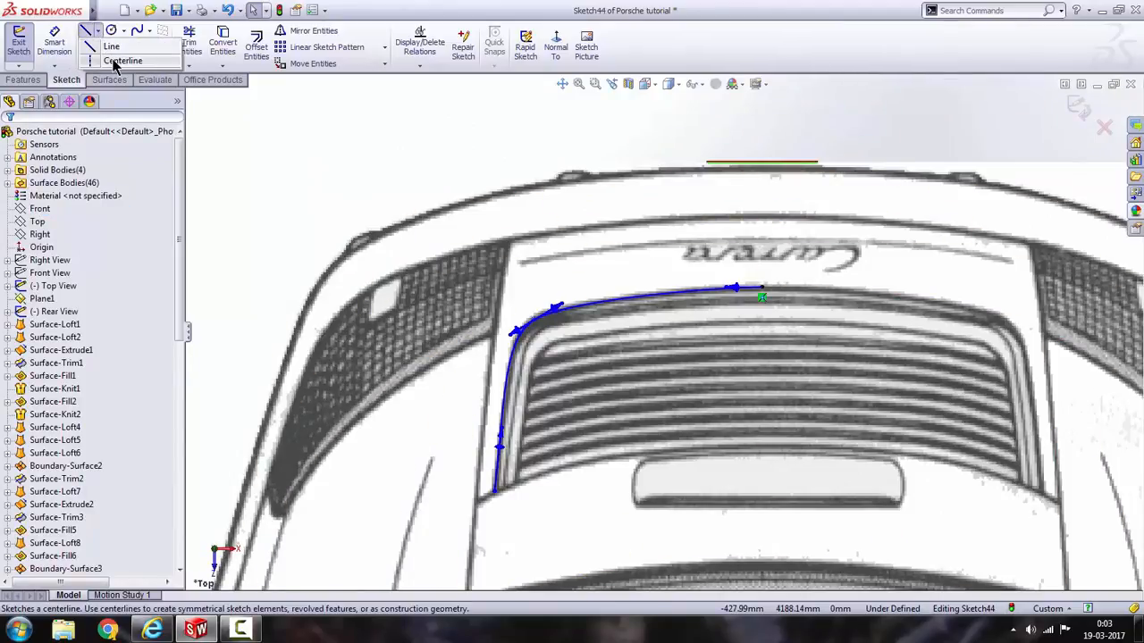
left_click(120, 67)
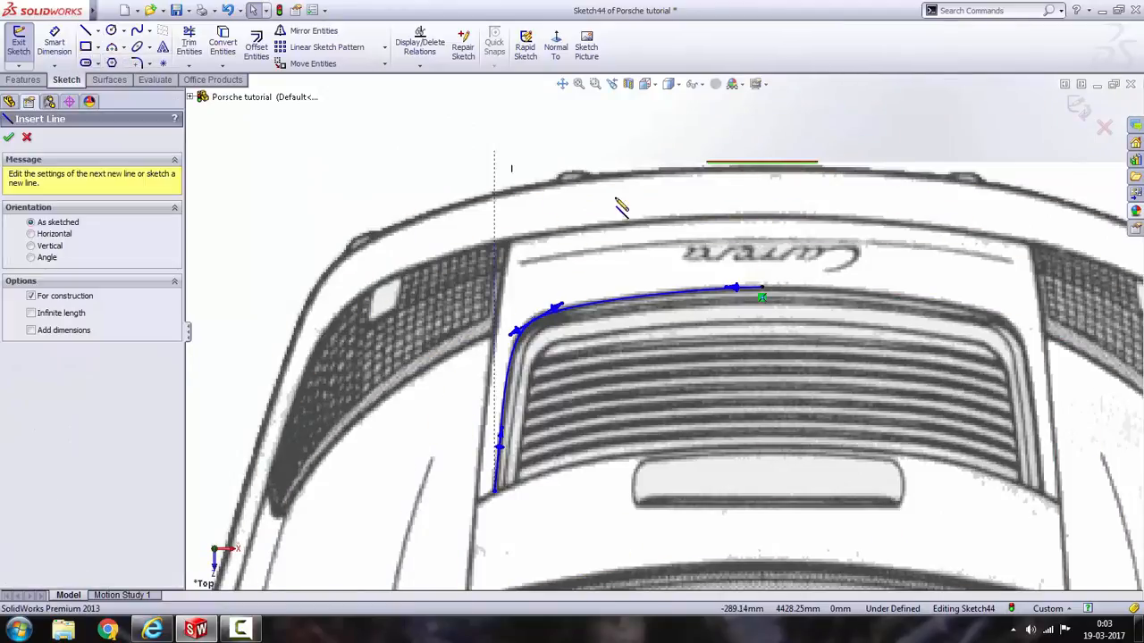
left_click(762, 289)
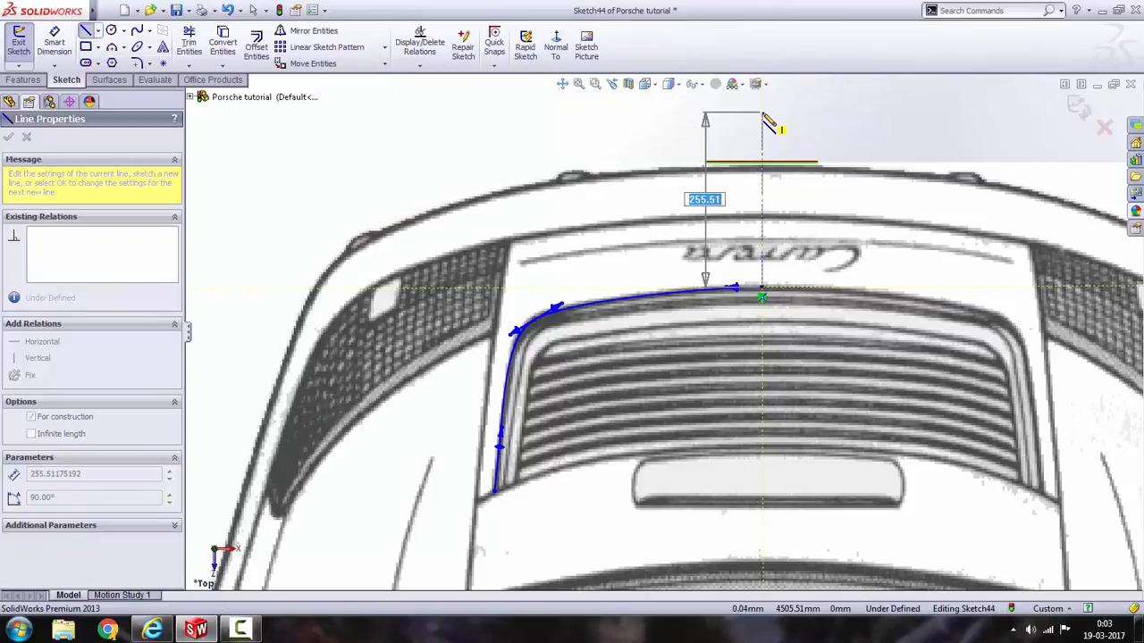
left_click(763, 114)
key("Escape")
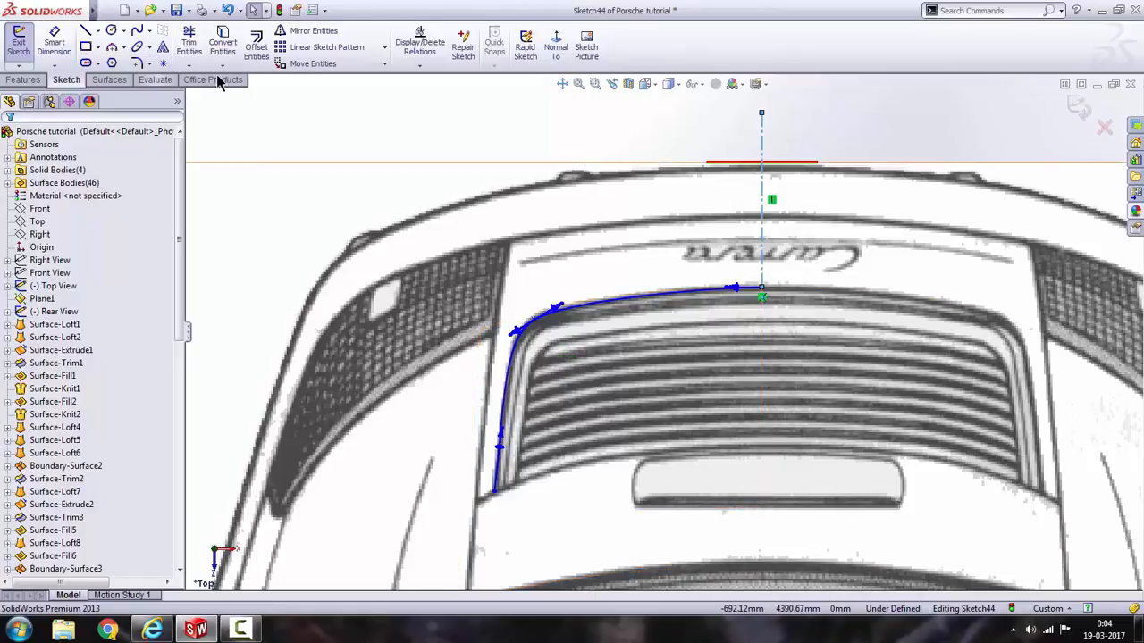
Mirror the half-outline spline about the vertical centerline, keeping the original.
left_click(308, 31)
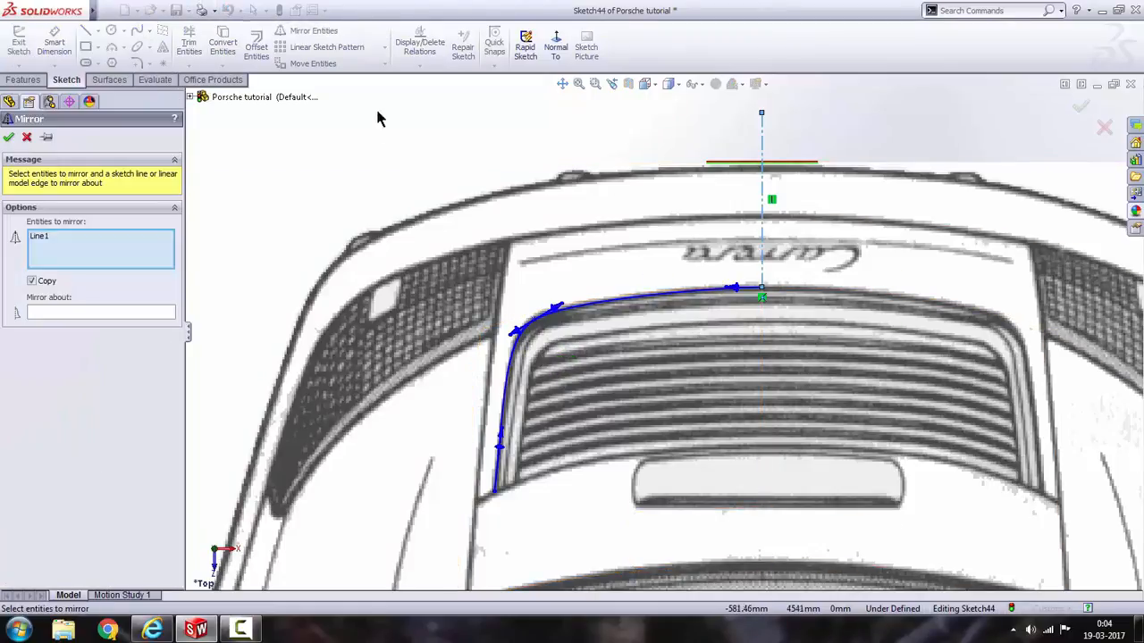
right_click(104, 251)
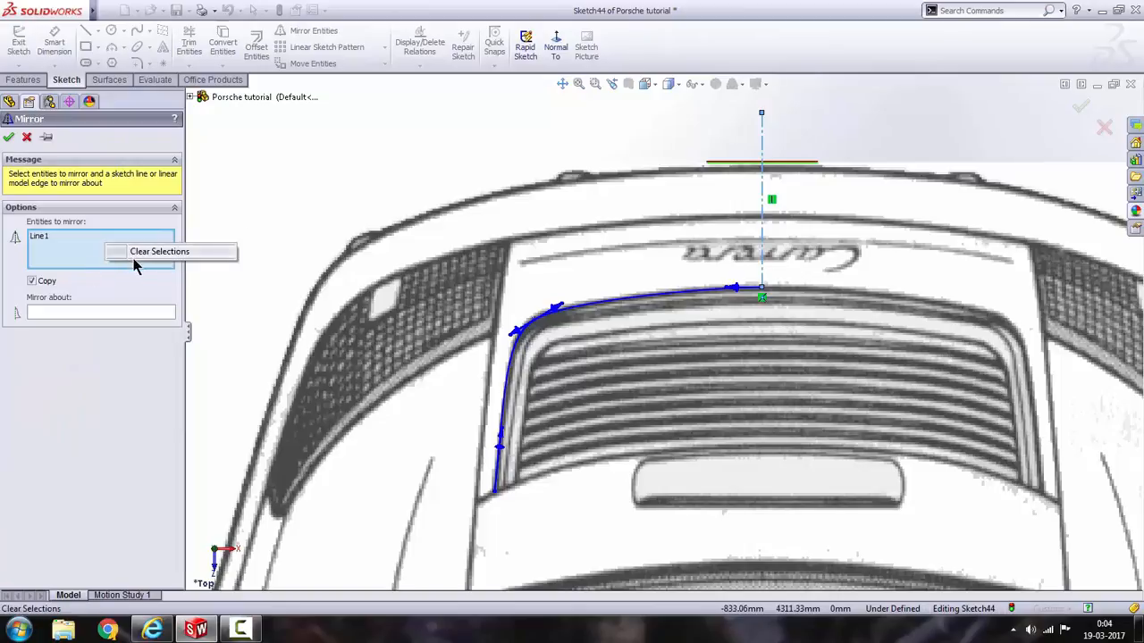
left_click(134, 255)
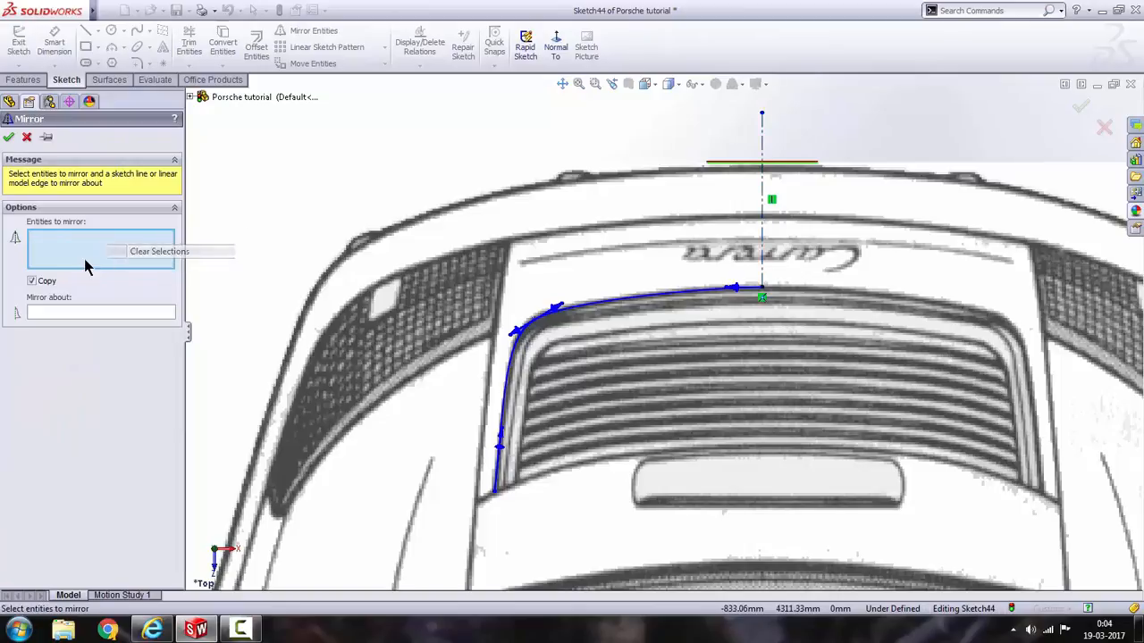
left_click(624, 302)
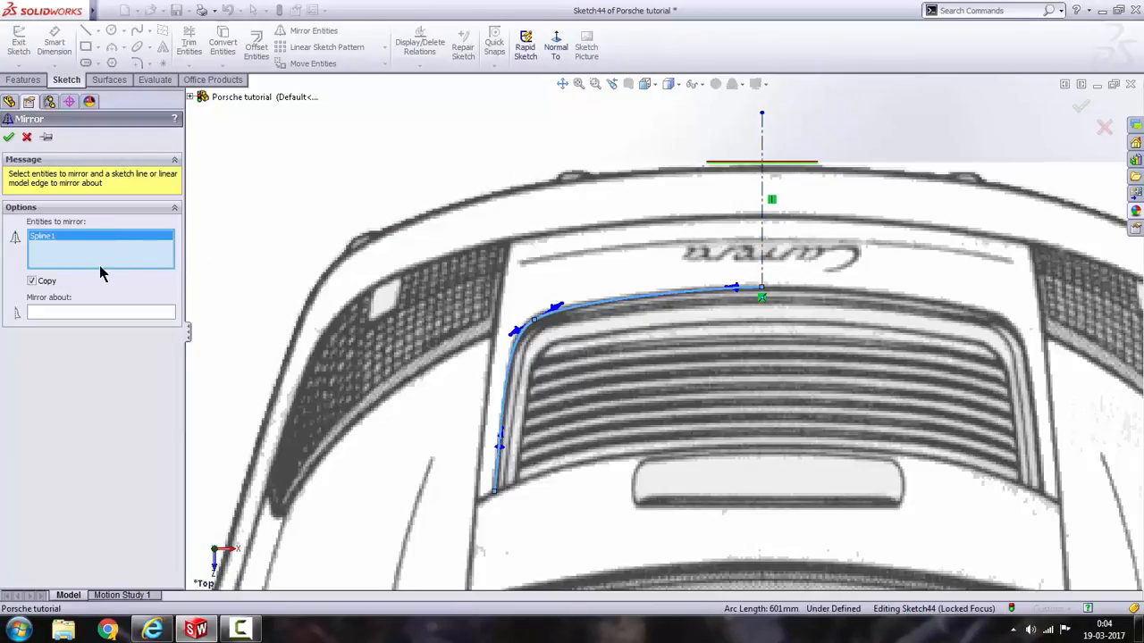
left_click(89, 313)
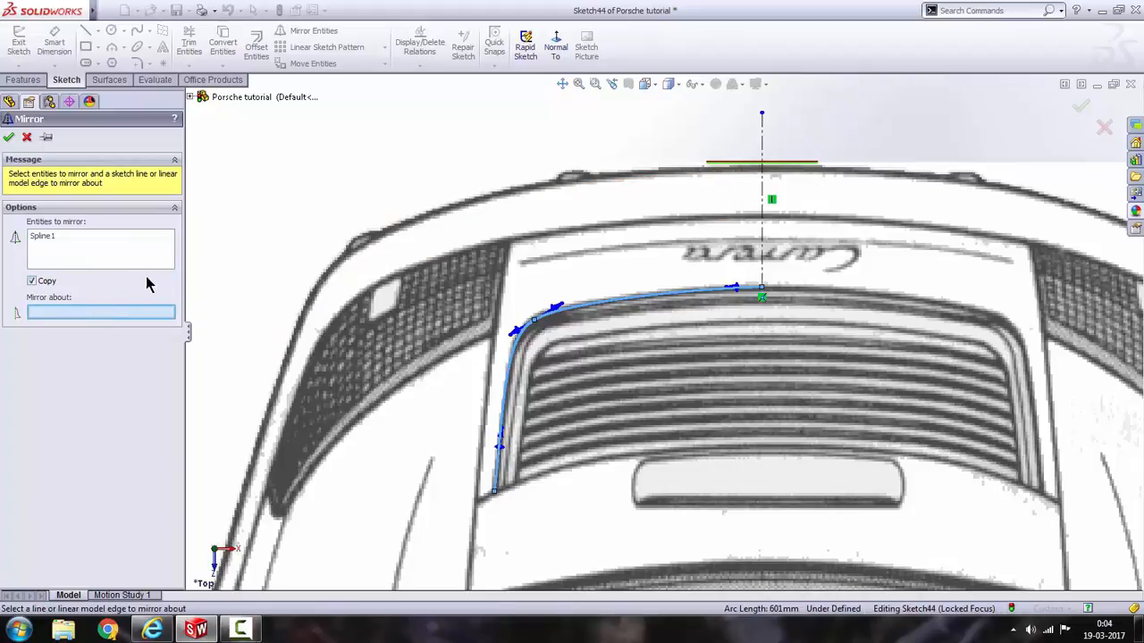
left_click(764, 141)
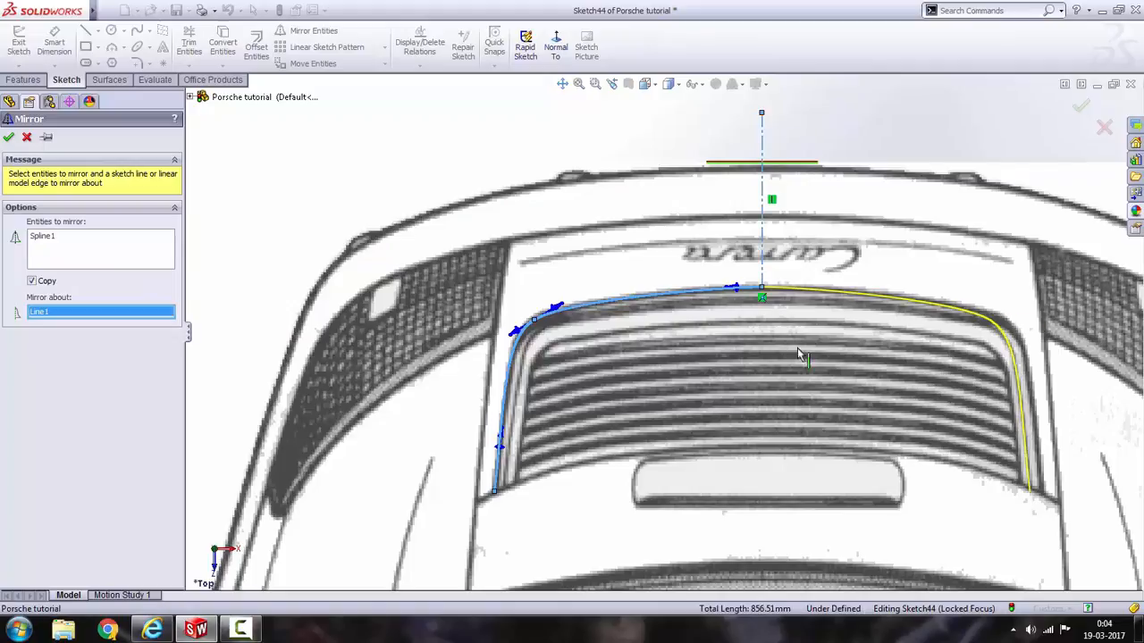
left_click(9, 139)
key("z")
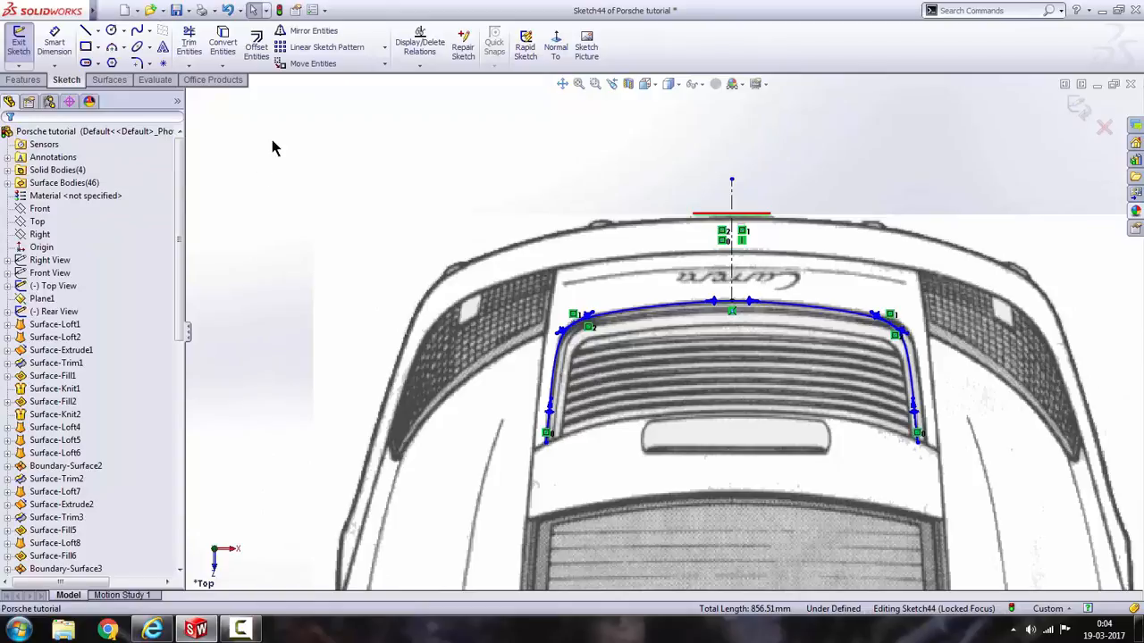
Close the grille outline with a three-point spline along its lower edge, joining both side ends through the car's centreline.
left_click(139, 33)
scroll(478, 429, "down", 4)
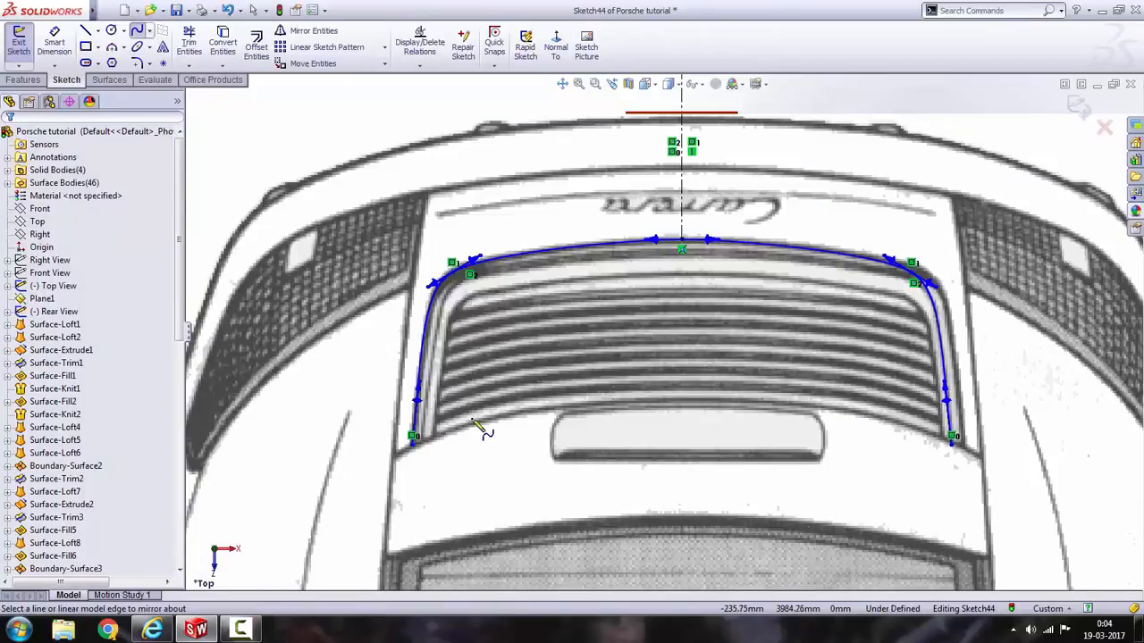
left_click(392, 440)
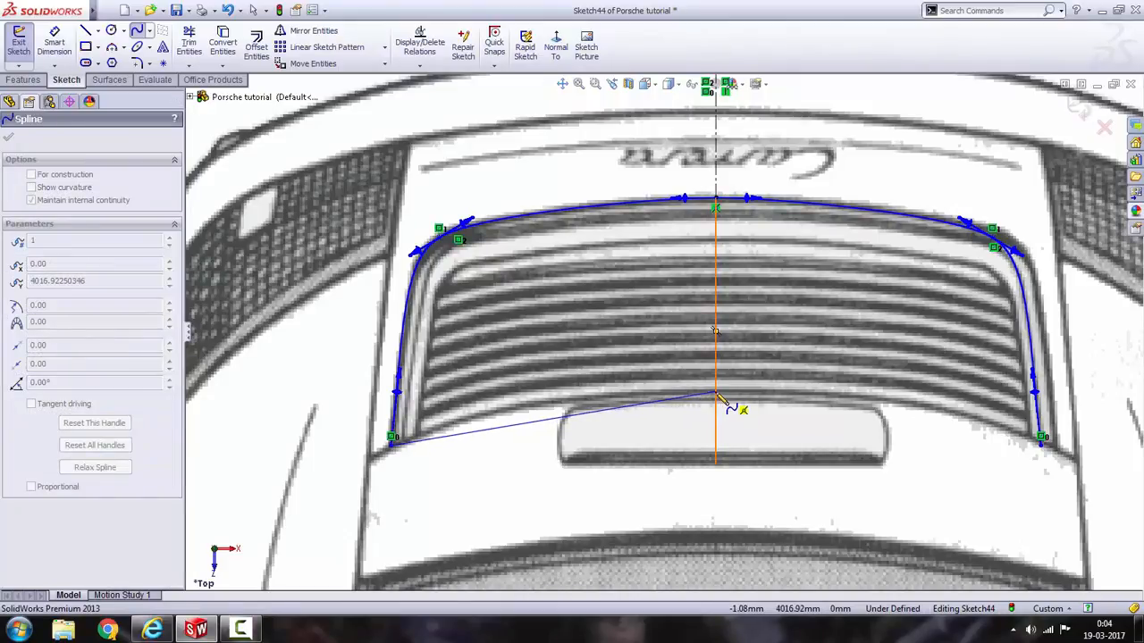
left_click(716, 393)
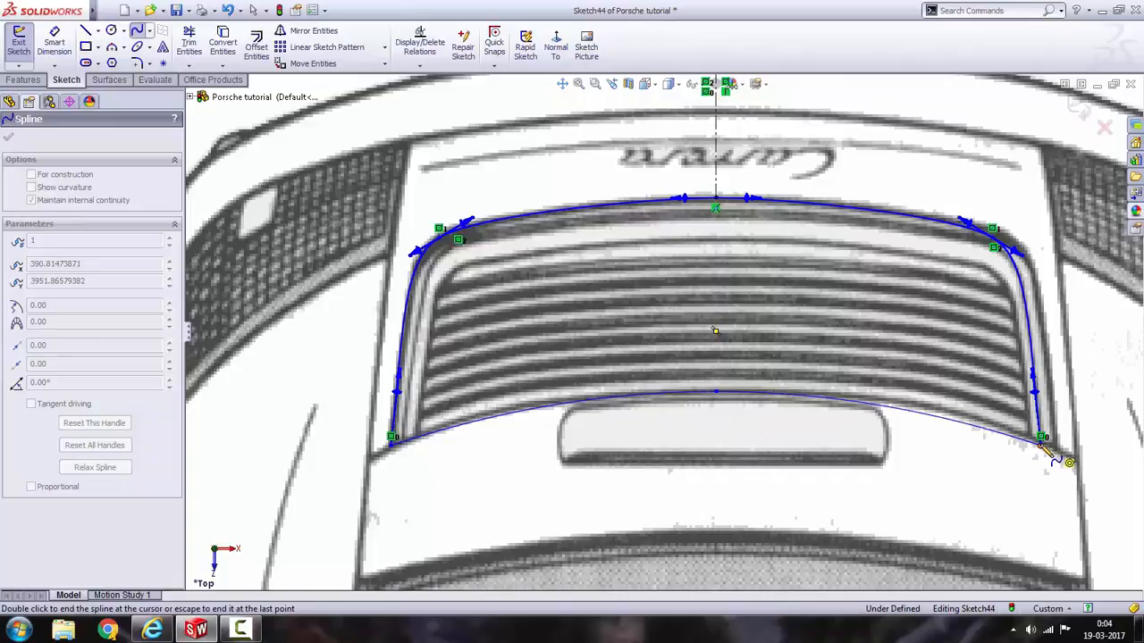
double_click(1042, 438)
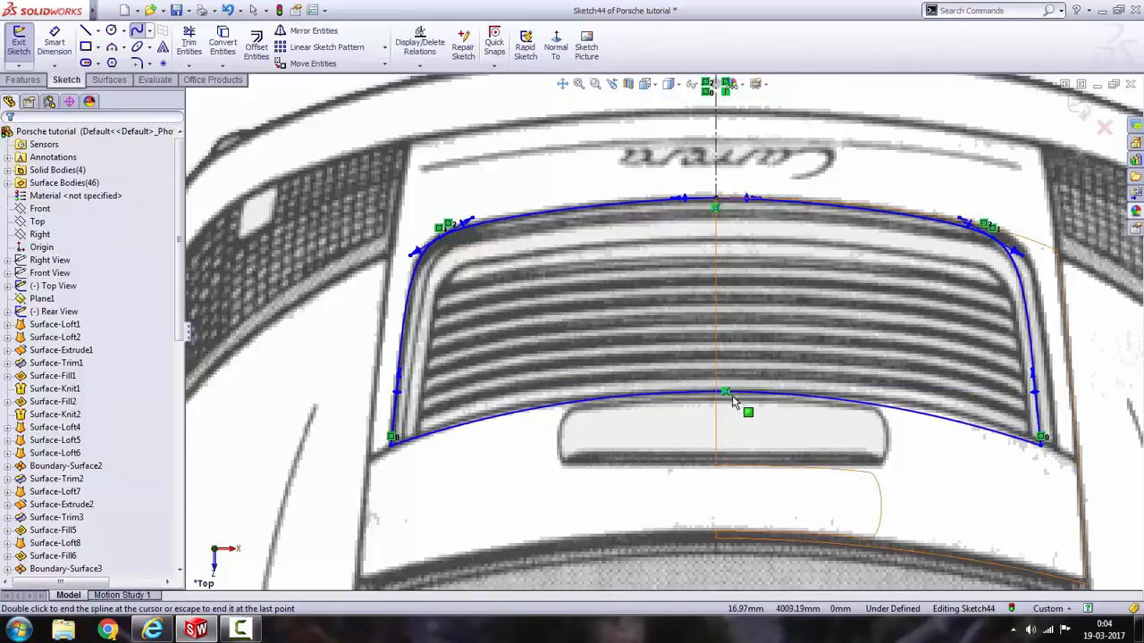
Add a Horizontal relation to the middle tangent handle of the grille's lower spline.
scroll(930, 419, "down", 3)
scroll(563, 380, "up", 3)
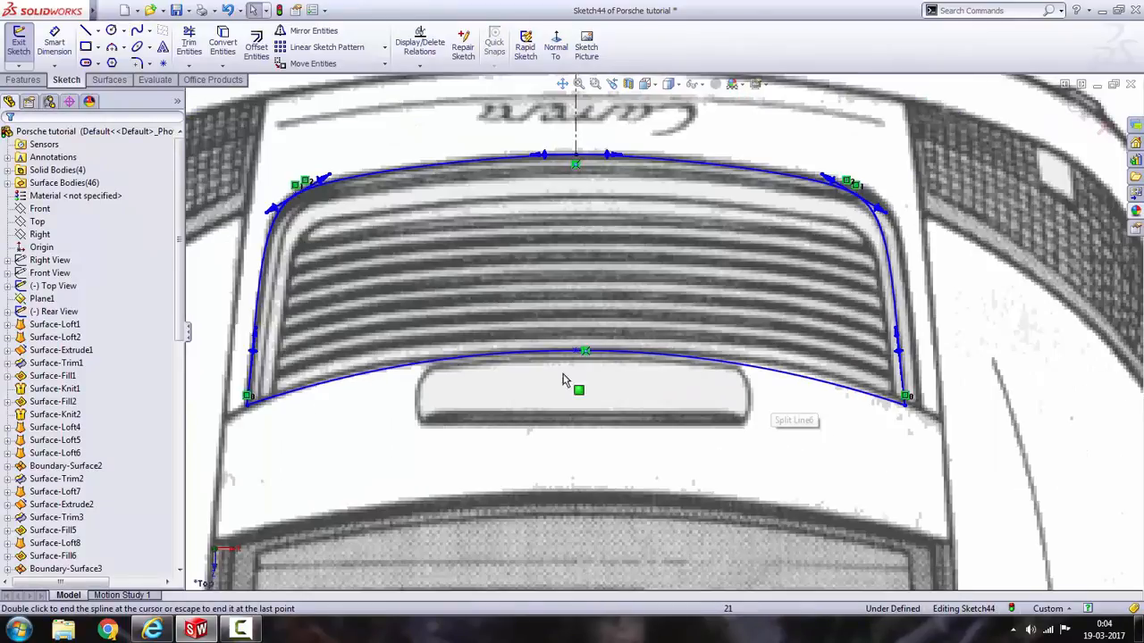
scroll(408, 396, "down", 2)
left_click(468, 351)
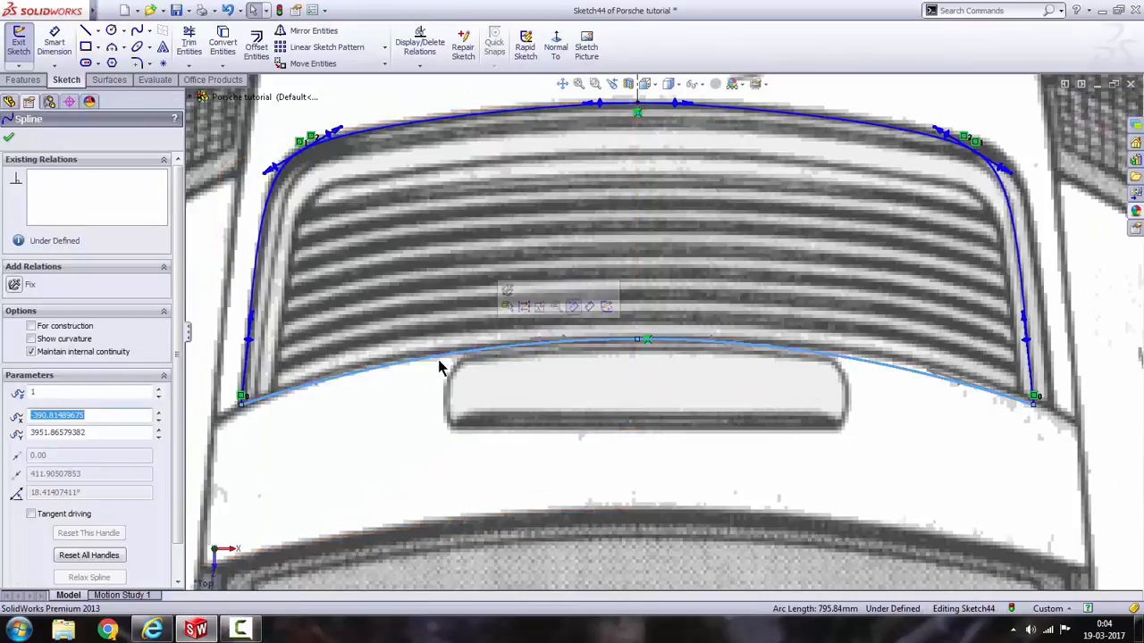
left_click(537, 341)
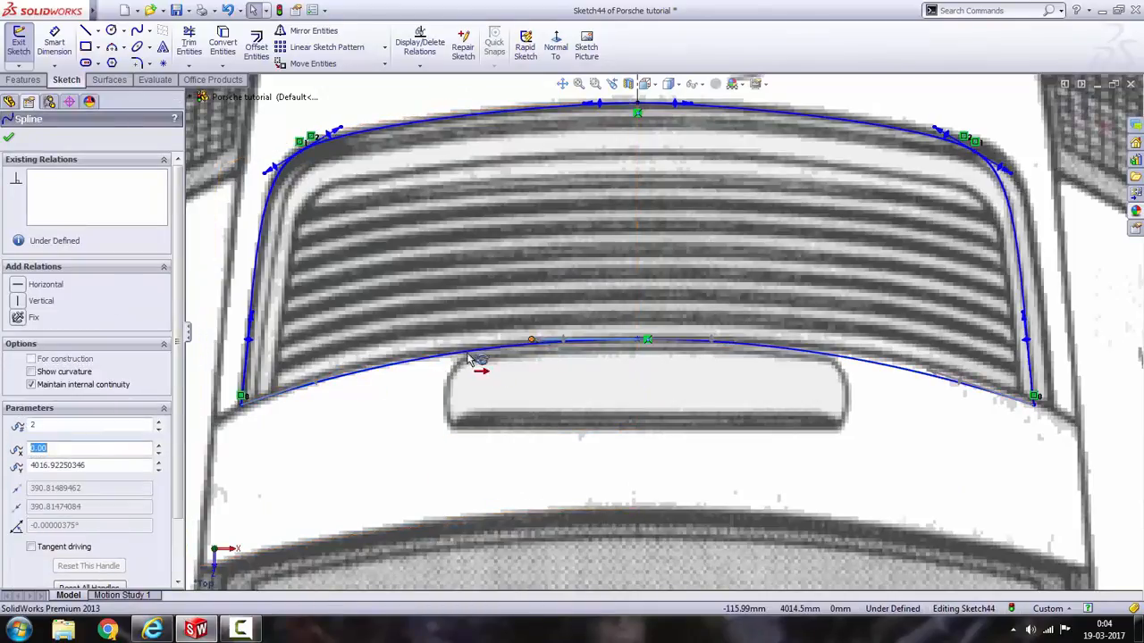
left_click(19, 285)
scroll(623, 366, "up", 2)
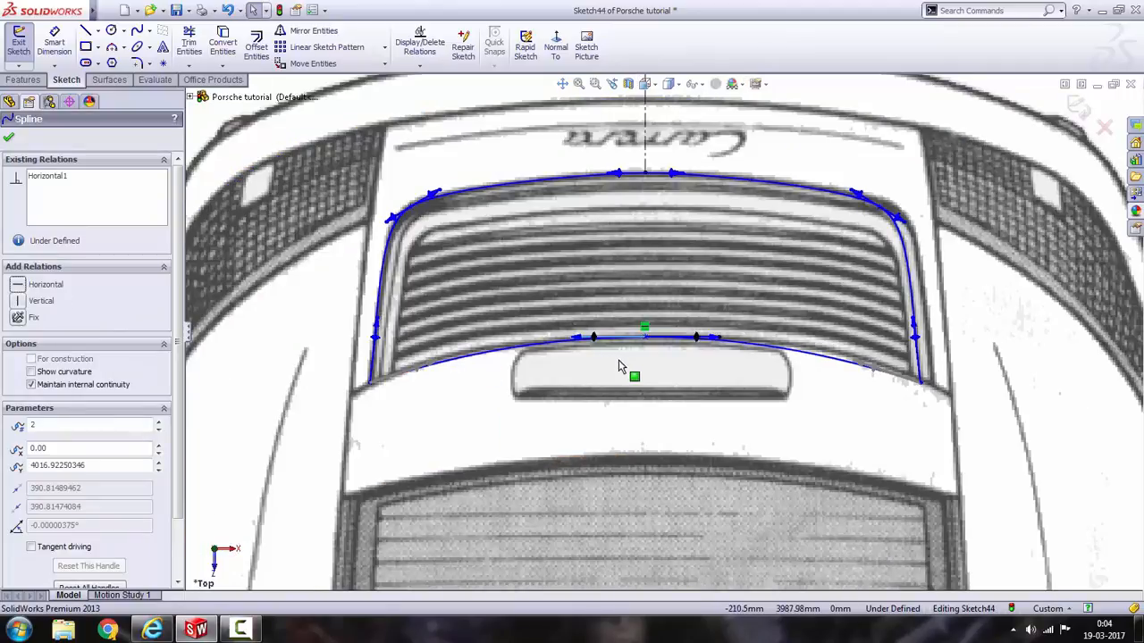
scroll(623, 367, "up", 3)
left_click(985, 345)
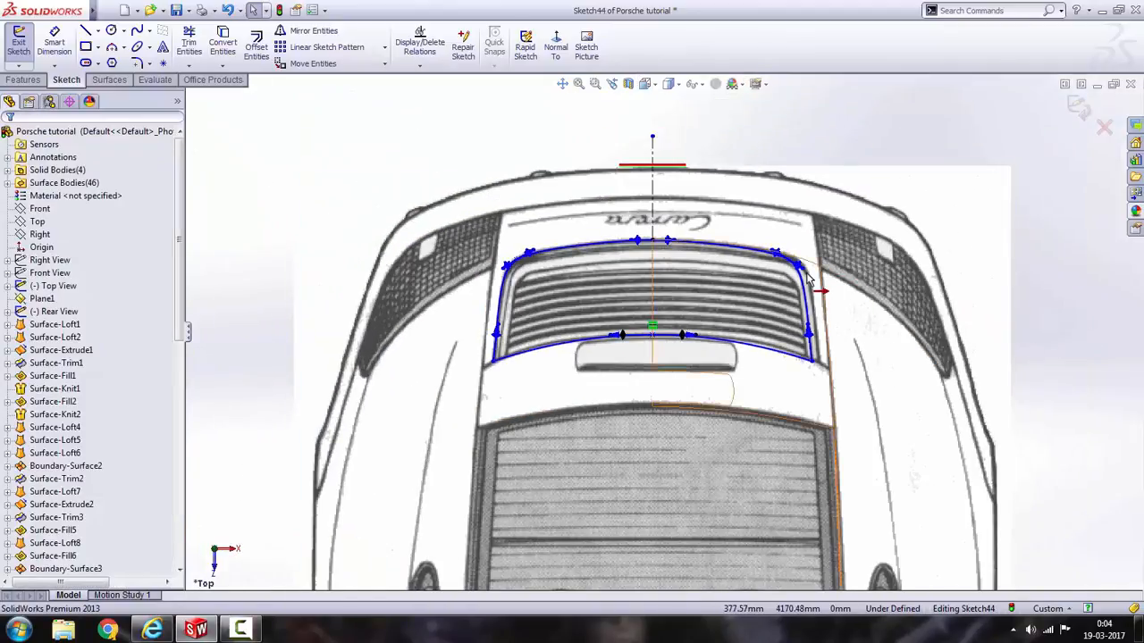
Exit the grille outline sketch and set the display style to Shaded With Edges.
left_click(1078, 109)
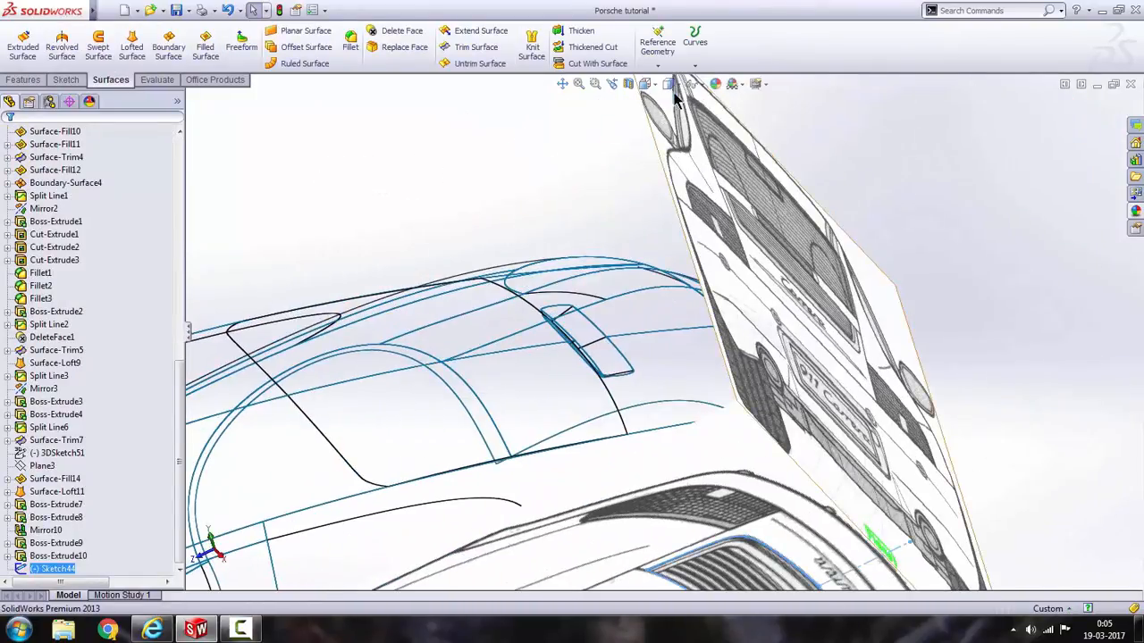
left_click(682, 89)
left_click(676, 105)
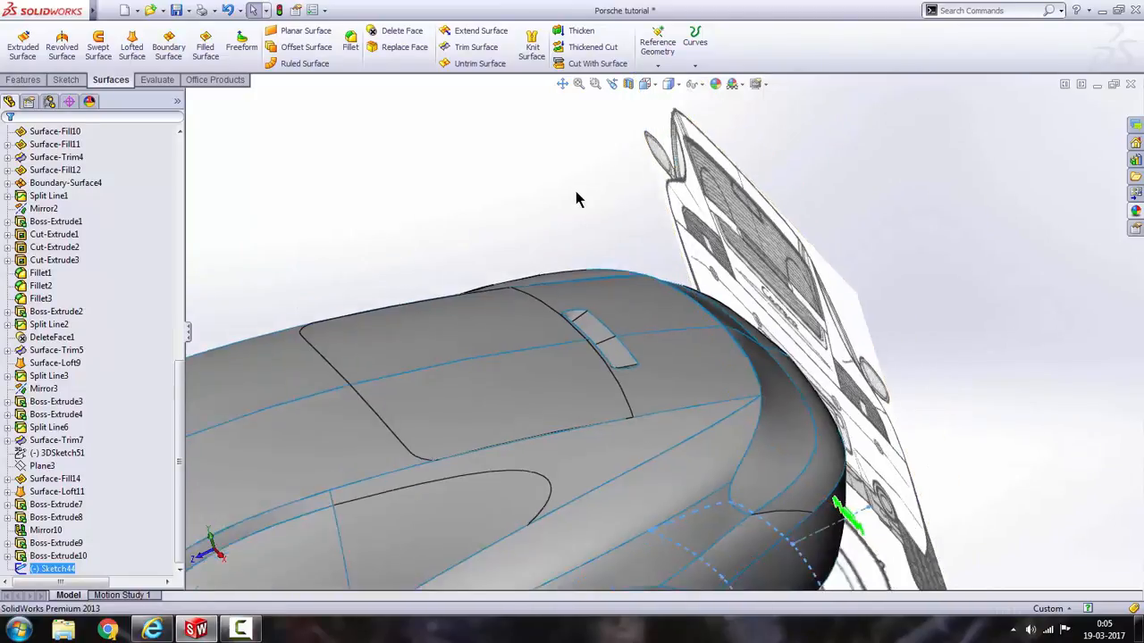
Trim the upper rear body surface with the grille outline sketch, removing both halves enclosed by the outline.
mouse_move(582, 197)
middle_mouse_down()
mouse_move(528, 225)
mouse_move(539, 324)
mouse_move(544, 268)
middle_mouse_up()
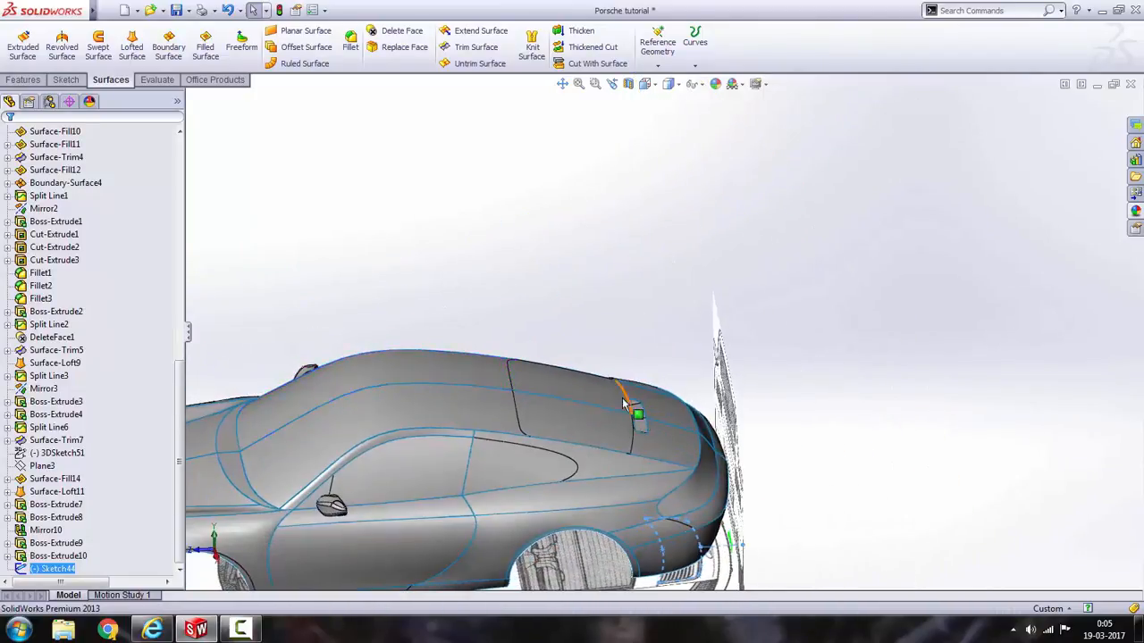
left_click(476, 56)
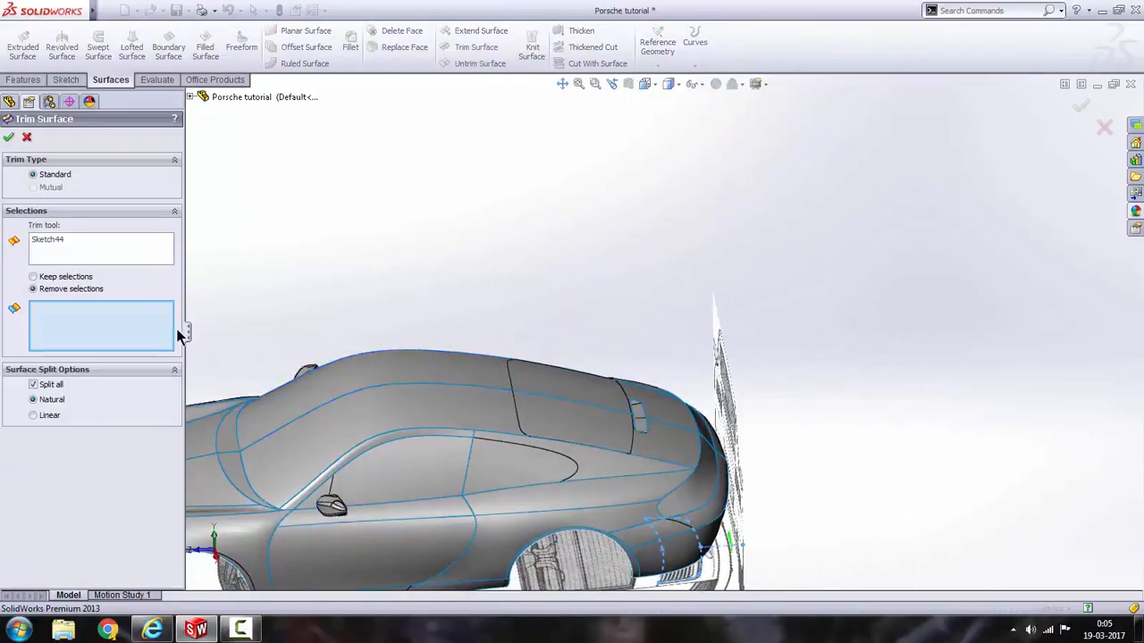
middle_click_drag(665, 447, 703, 447)
scroll(703, 445, "down", 6)
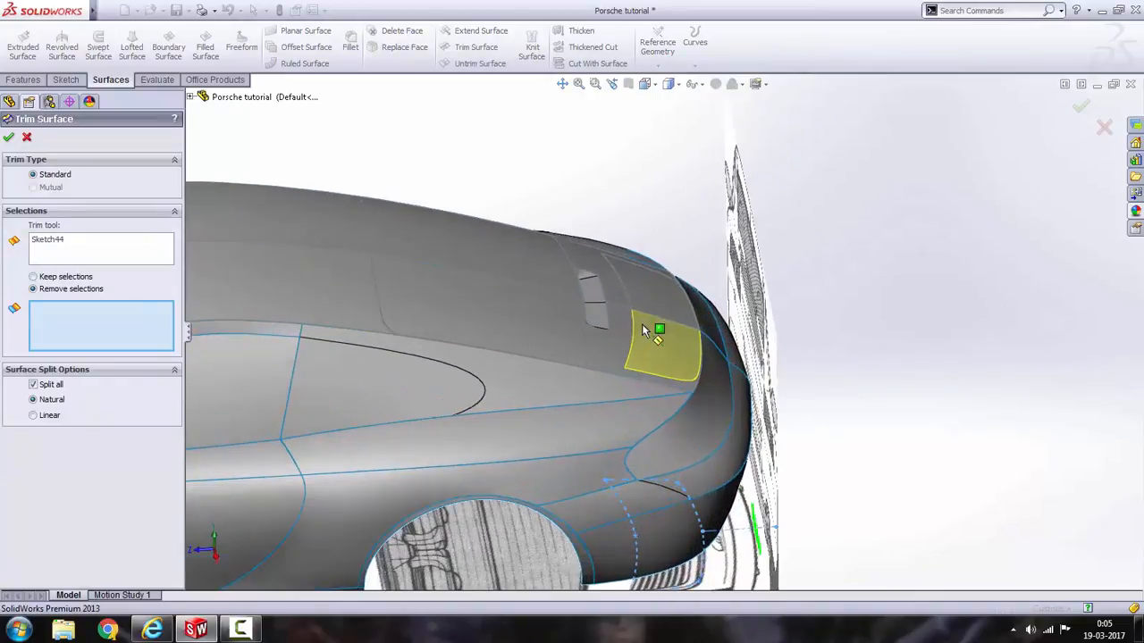
left_click(653, 355)
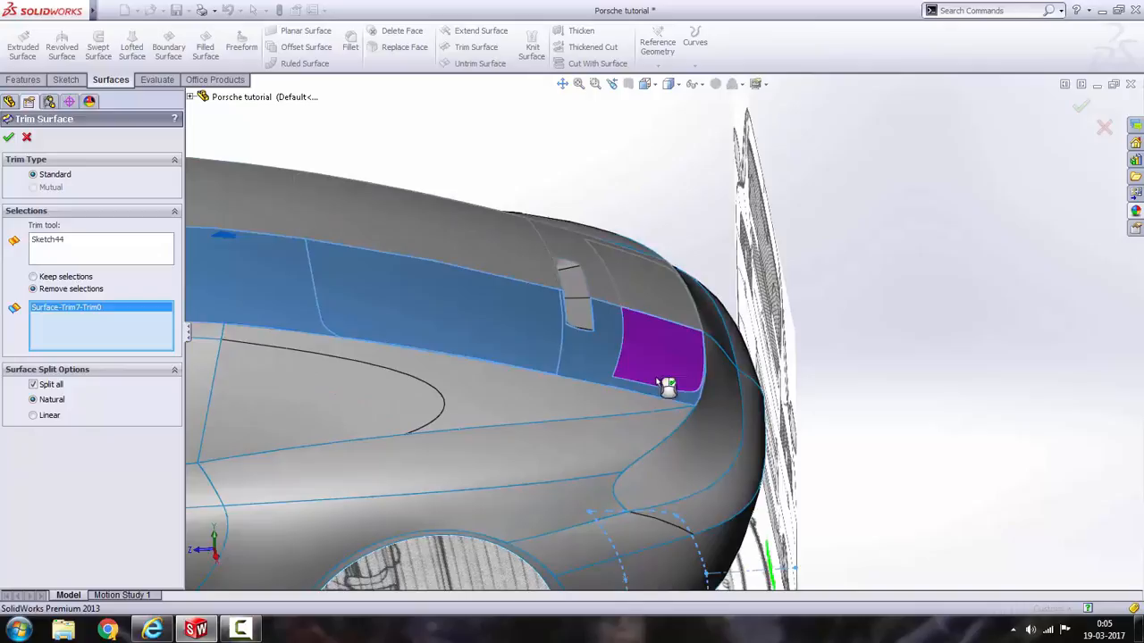
left_click(649, 296)
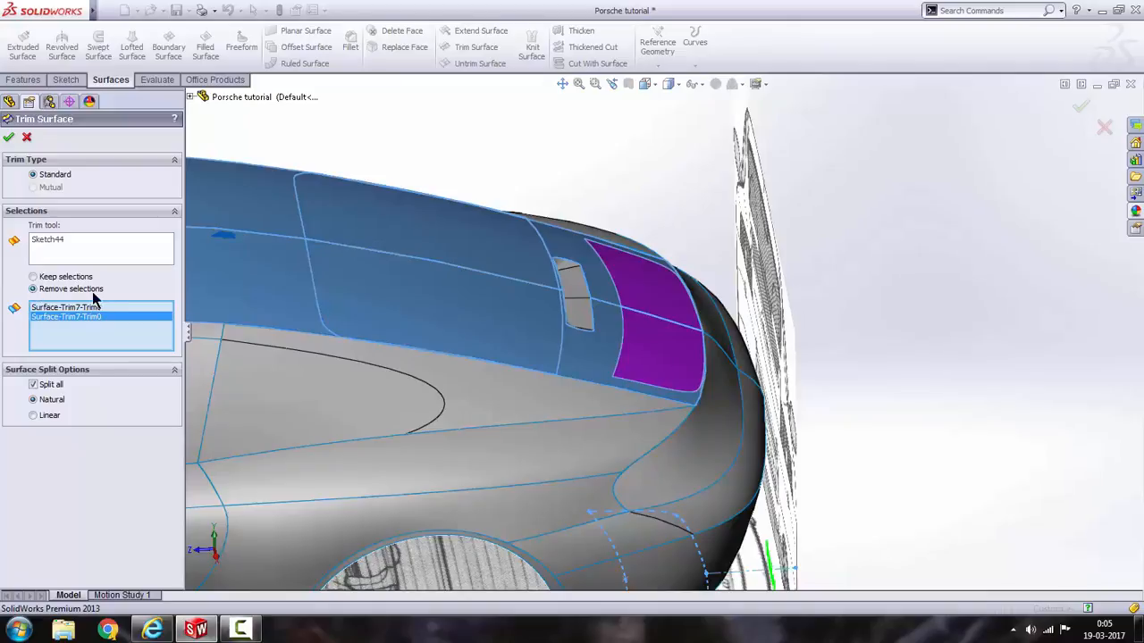
left_click(8, 138)
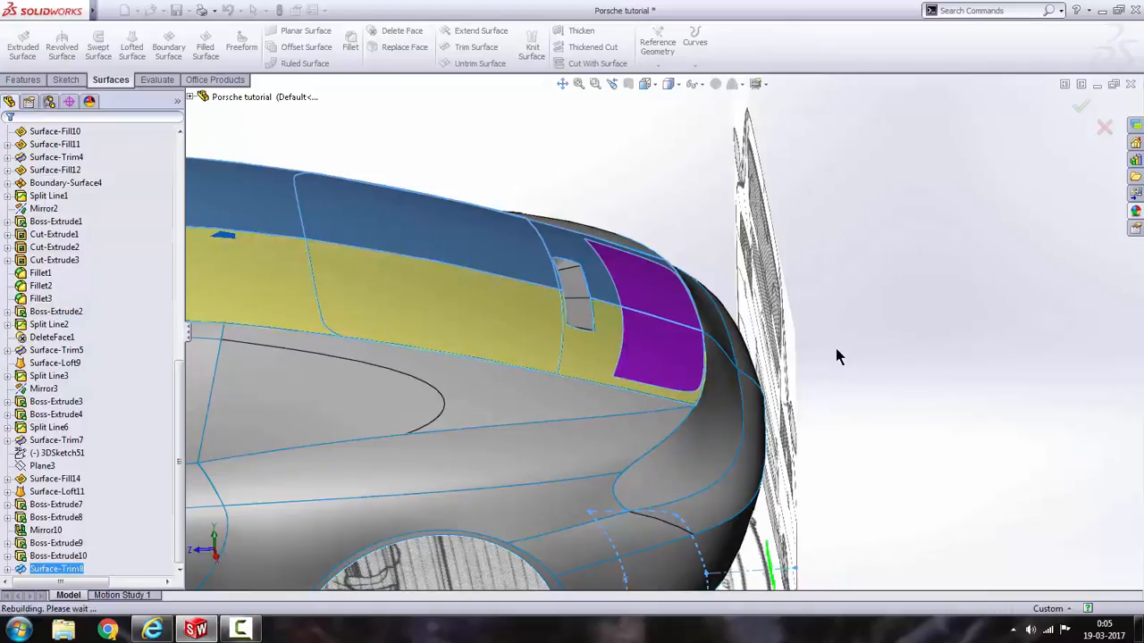
Show the Right View blueprint sketch with the car in the standard Right orientation, and save the part.
mouse_move(899, 354)
middle_mouse_down()
mouse_move(659, 340)
mouse_move(634, 311)
mouse_move(613, 327)
mouse_move(638, 327)
mouse_move(629, 304)
mouse_move(619, 311)
mouse_move(639, 375)
mouse_move(588, 358)
mouse_move(582, 310)
mouse_move(569, 318)
mouse_move(610, 331)
middle_mouse_up()
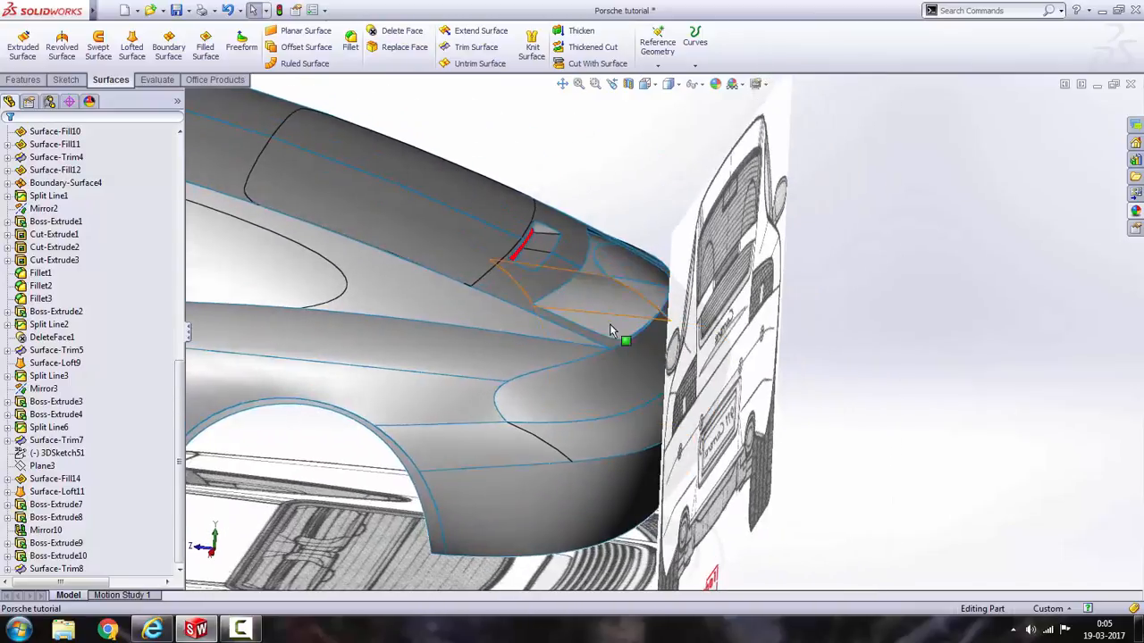
key("space")
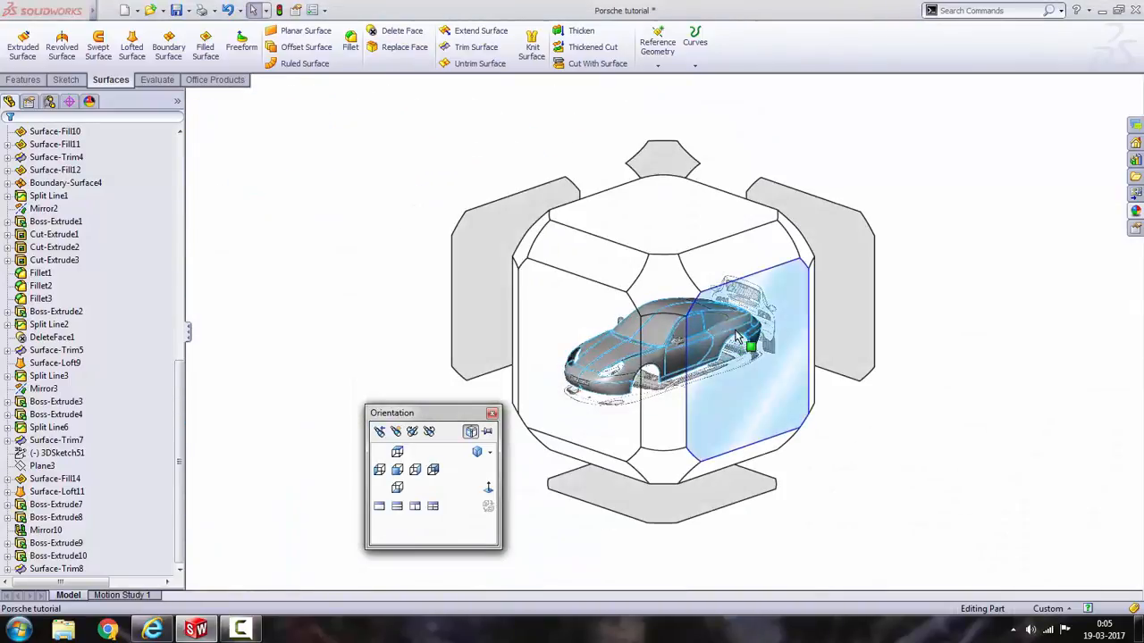
left_click(858, 320)
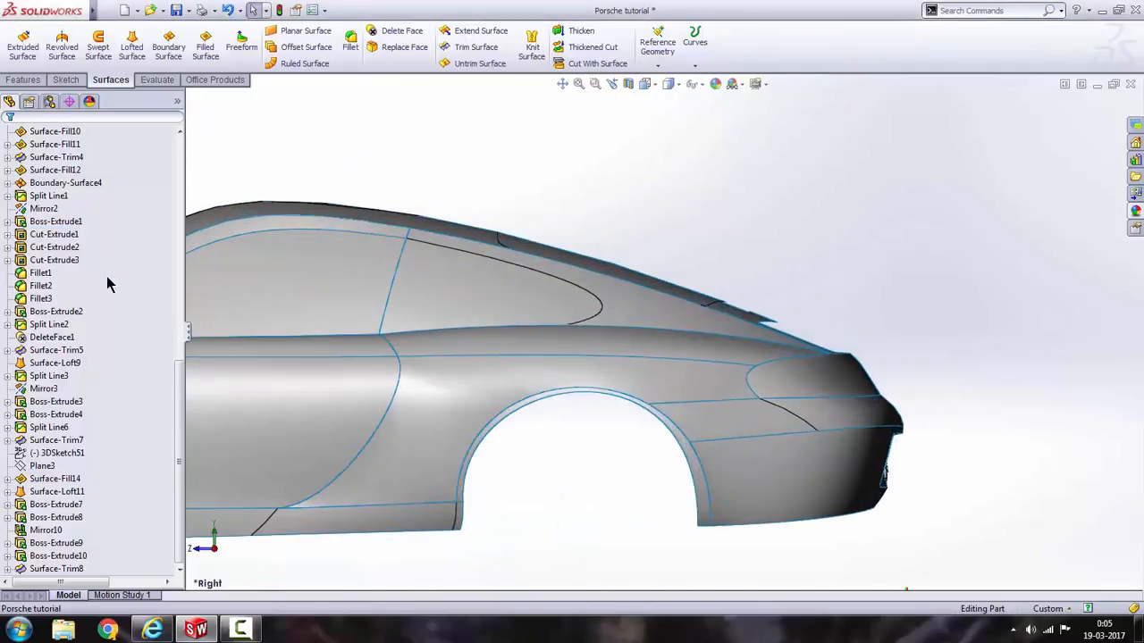
scroll(108, 288, "up", 15)
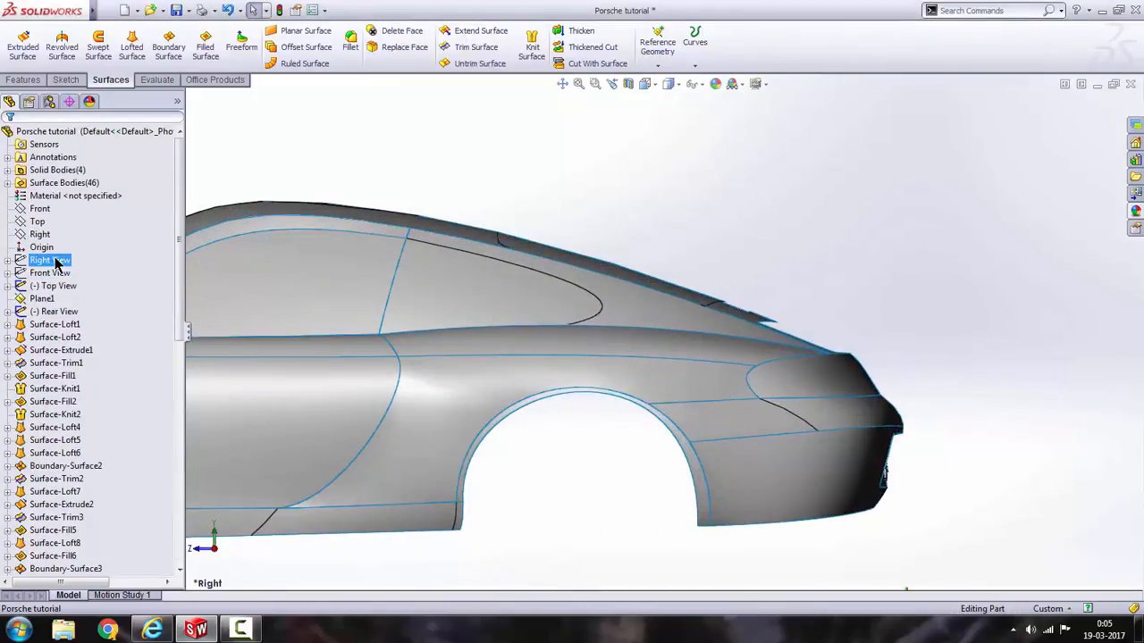
right_click(55, 261)
left_click(73, 231)
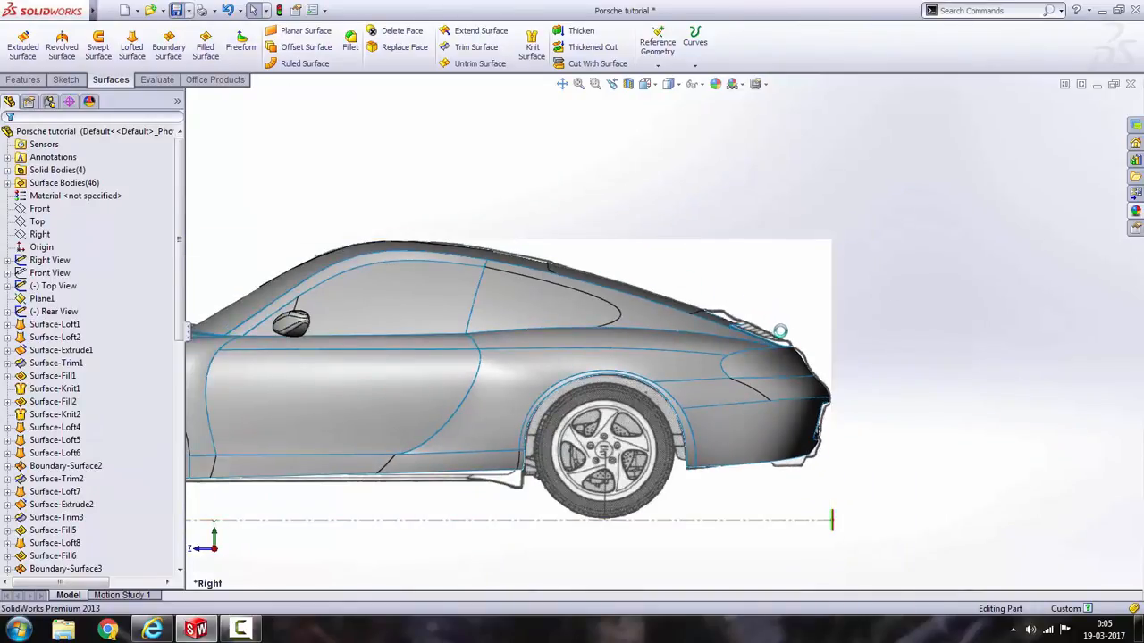
key("ctrl+s")
In a new sketch on the Right plane, draw a two-point spline from the body's rear edge up to the blueprint's grille lip corner.
scroll(781, 331, "down", 10)
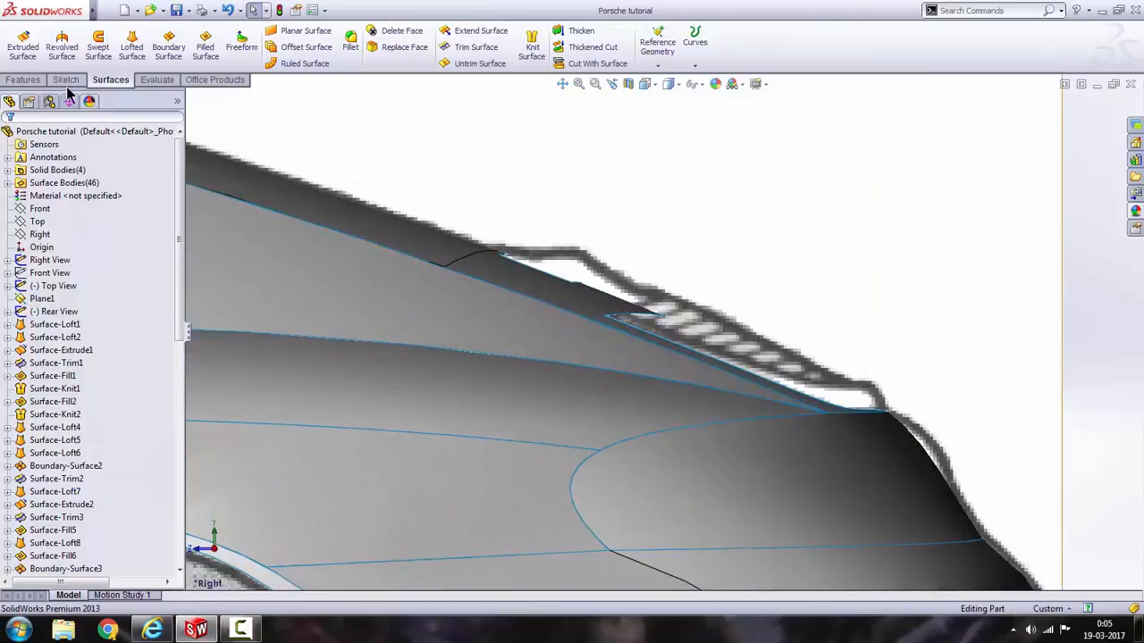
left_click(62, 81)
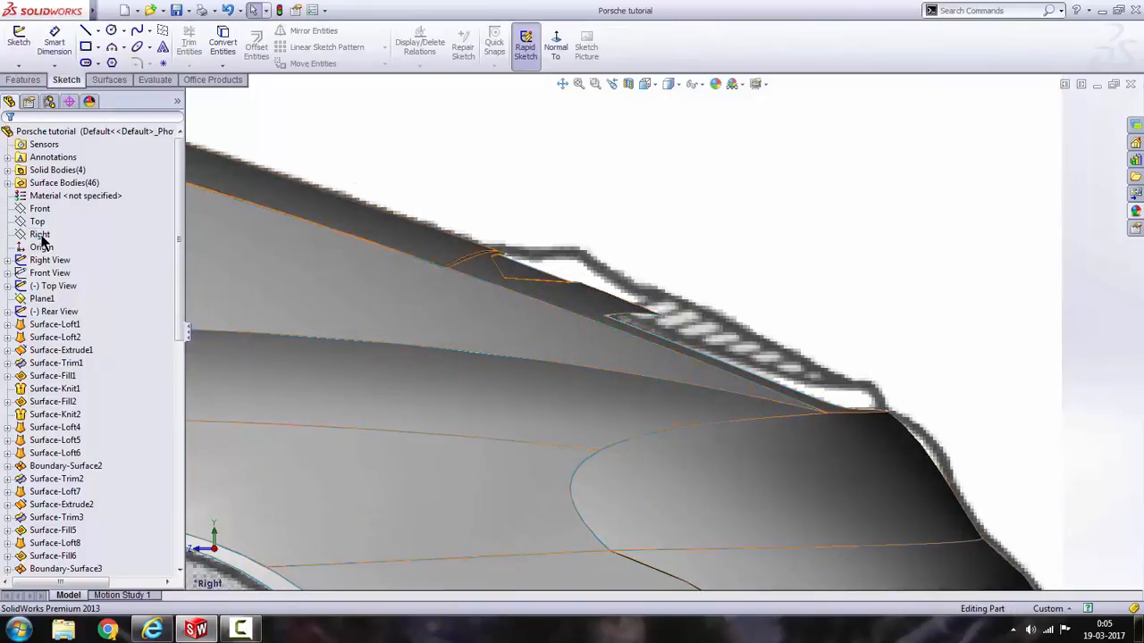
left_click(40, 234)
left_click(50, 217)
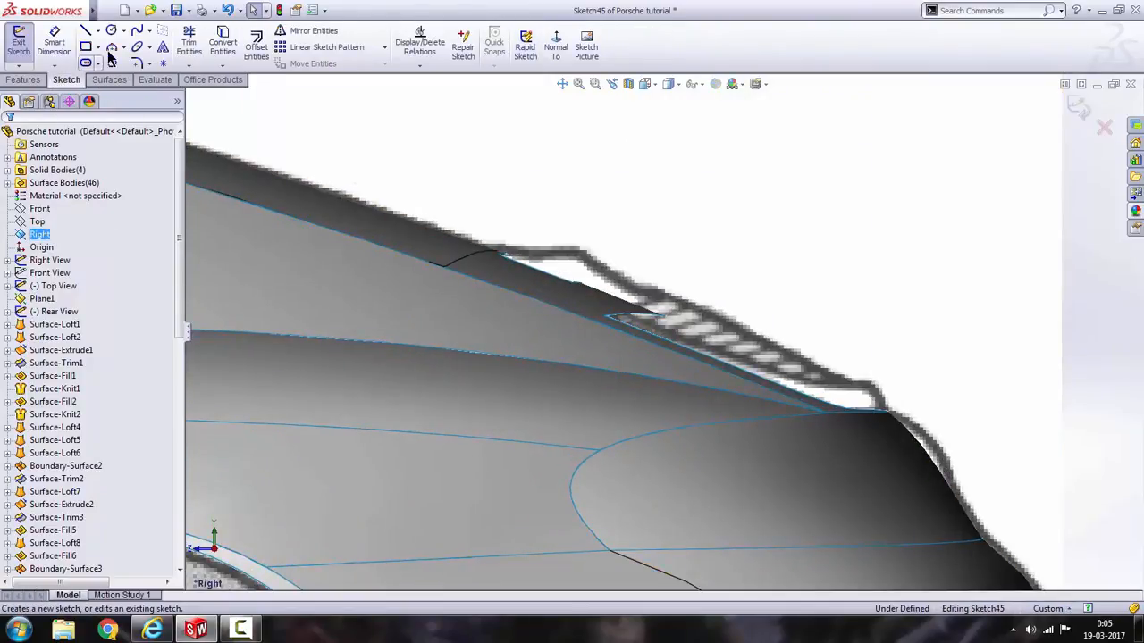
left_click(136, 31)
scroll(916, 447, "down", 2)
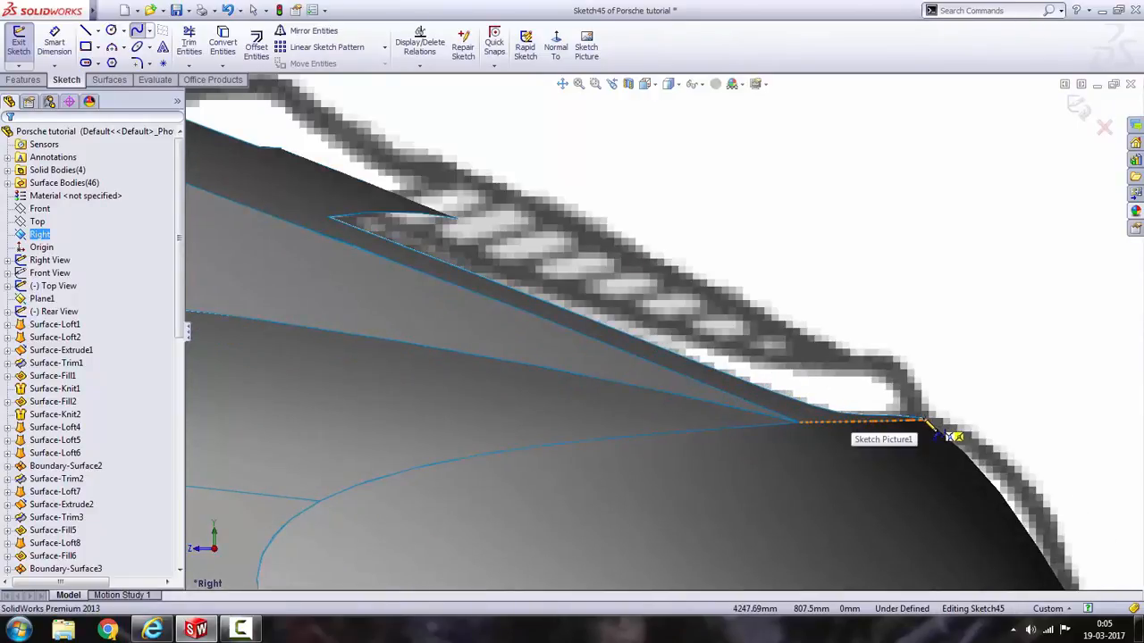
scroll(929, 426, "down", 3)
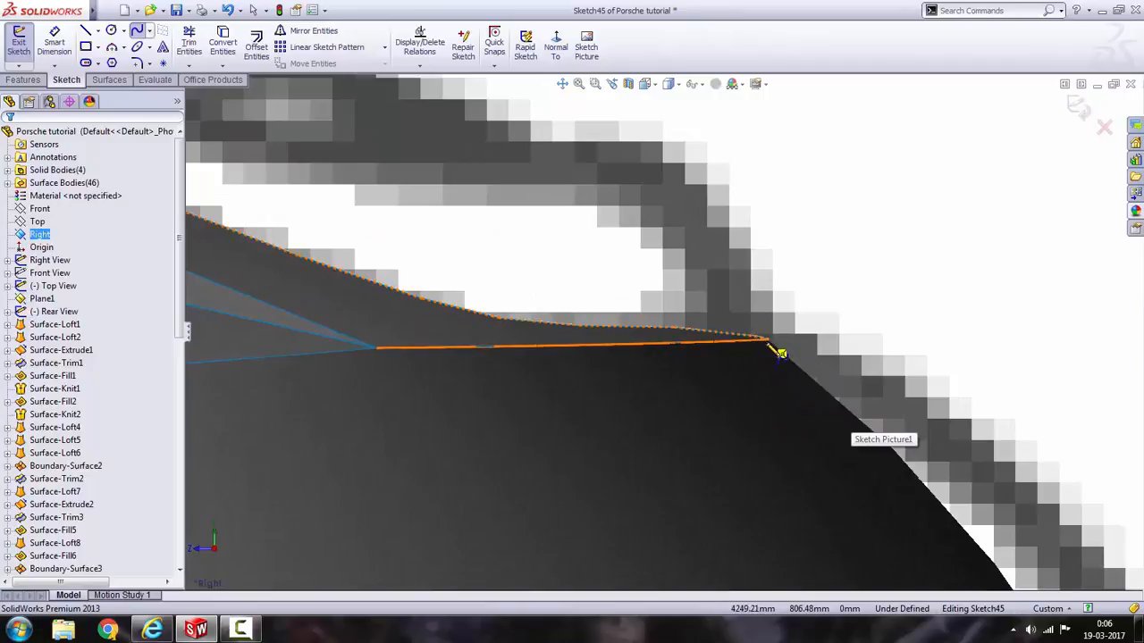
scroll(767, 343, "up", 3)
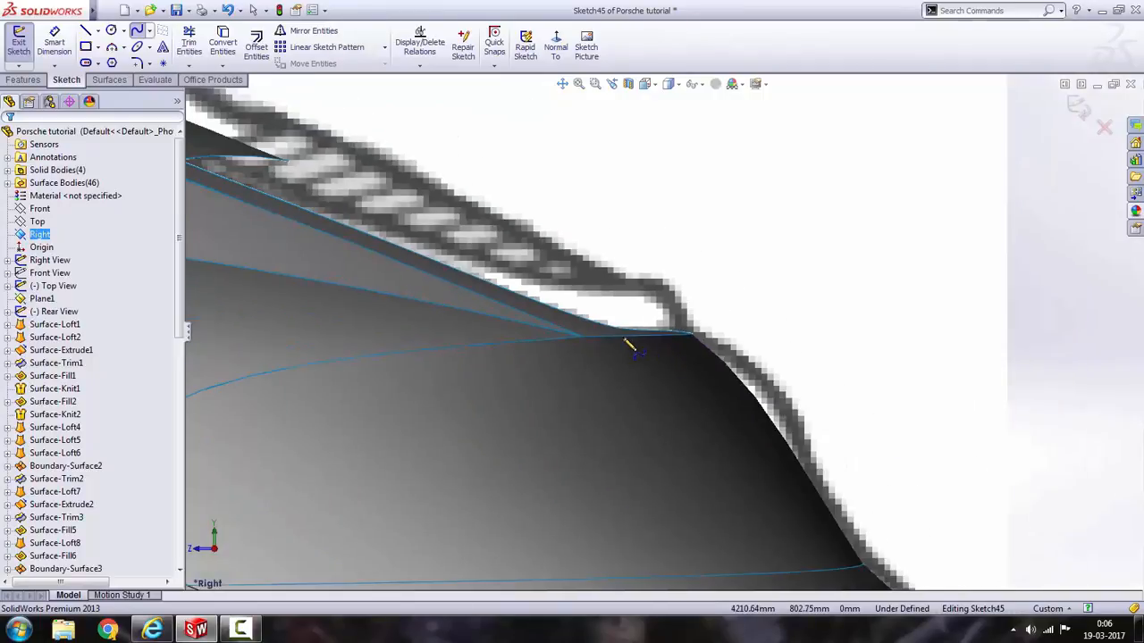
scroll(630, 329, "down", 3)
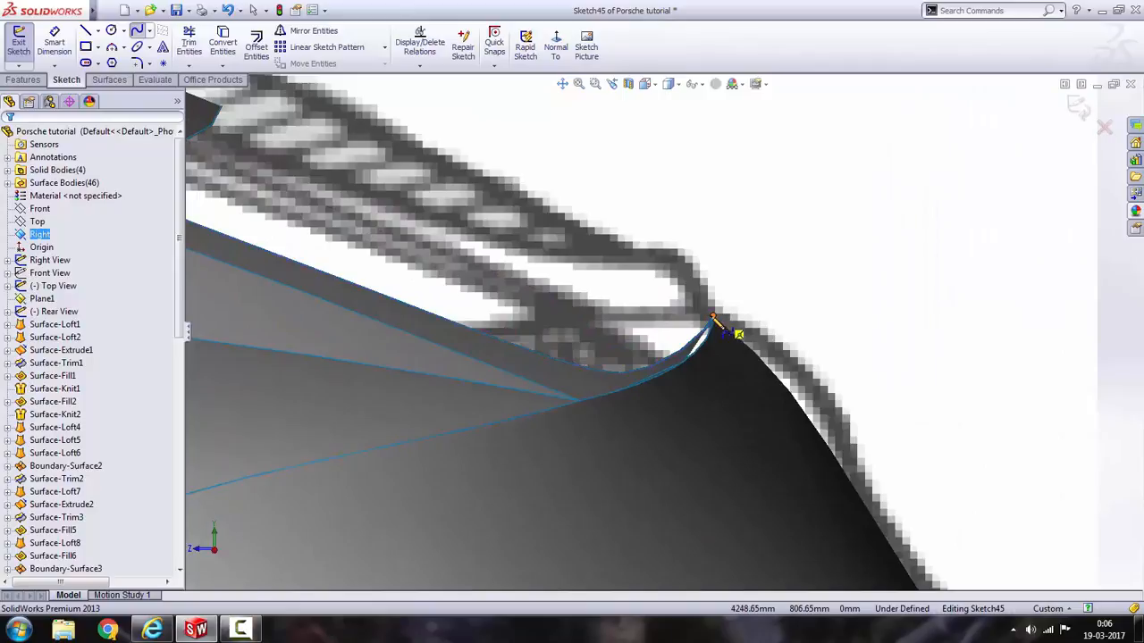
left_click(713, 318)
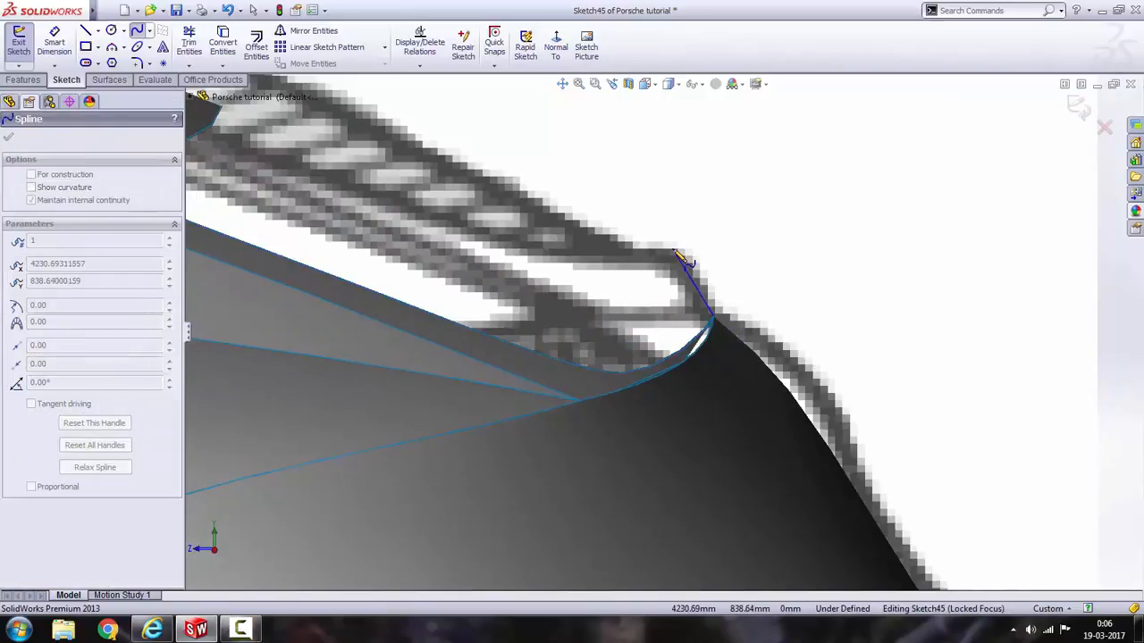
left_click(671, 251)
key("Escape")
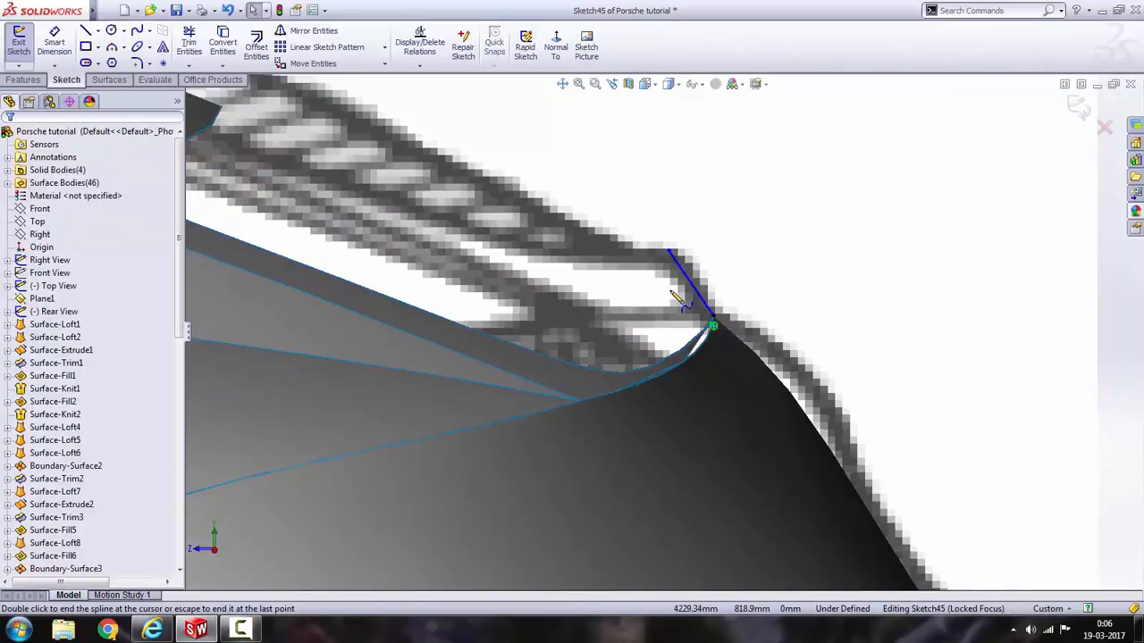
left_click(565, 56)
Adjust the short spline's upper endpoint and both tangent handles to follow the blueprint's curved lip, and exit the sketch.
scroll(882, 327, "down", 10)
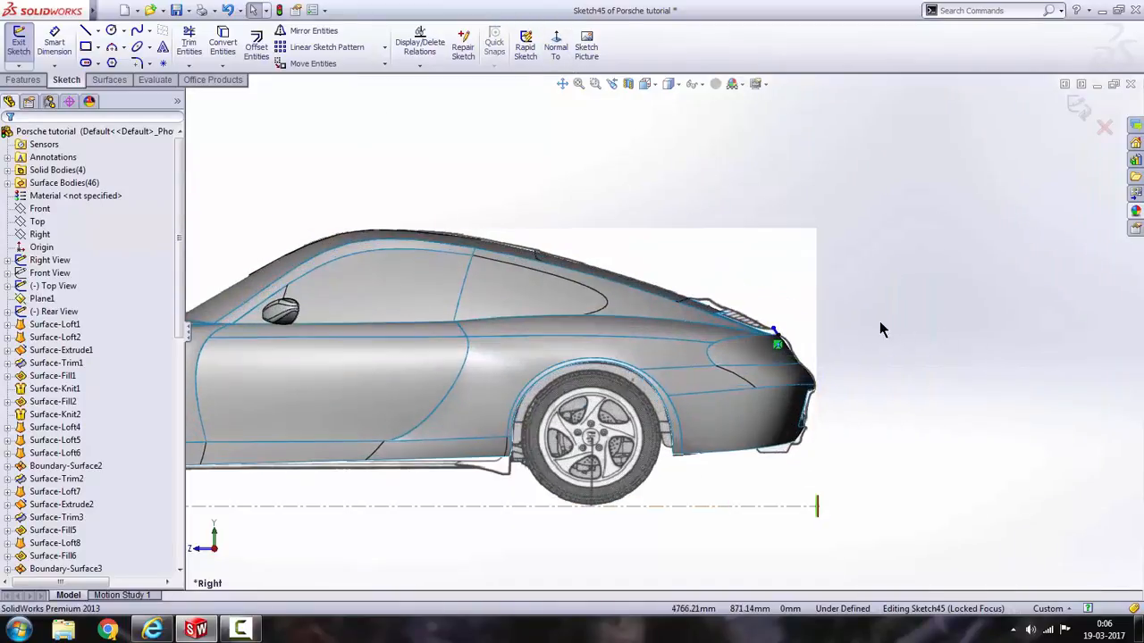
scroll(683, 329, "down", 5)
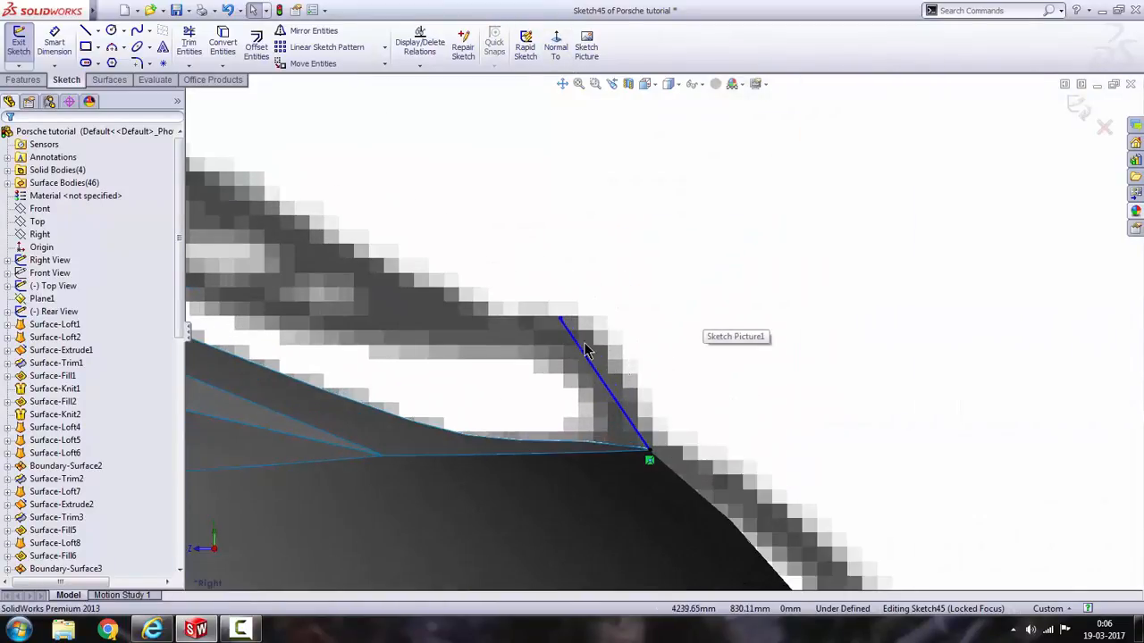
left_click_drag(561, 319, 569, 324)
mouse_move(605, 379)
left_mouse_down()
mouse_move(623, 369)
mouse_move(644, 418)
mouse_move(617, 420)
left_mouse_up()
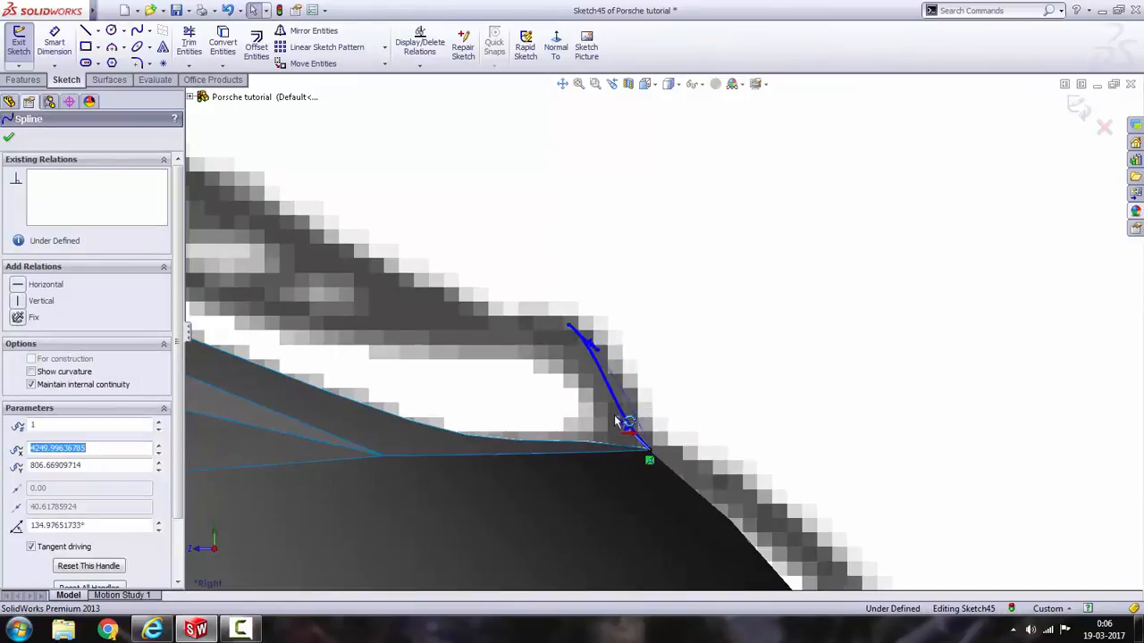
left_click(570, 326)
mouse_move(561, 324)
left_mouse_down()
mouse_move(613, 319)
mouse_move(565, 322)
left_mouse_up()
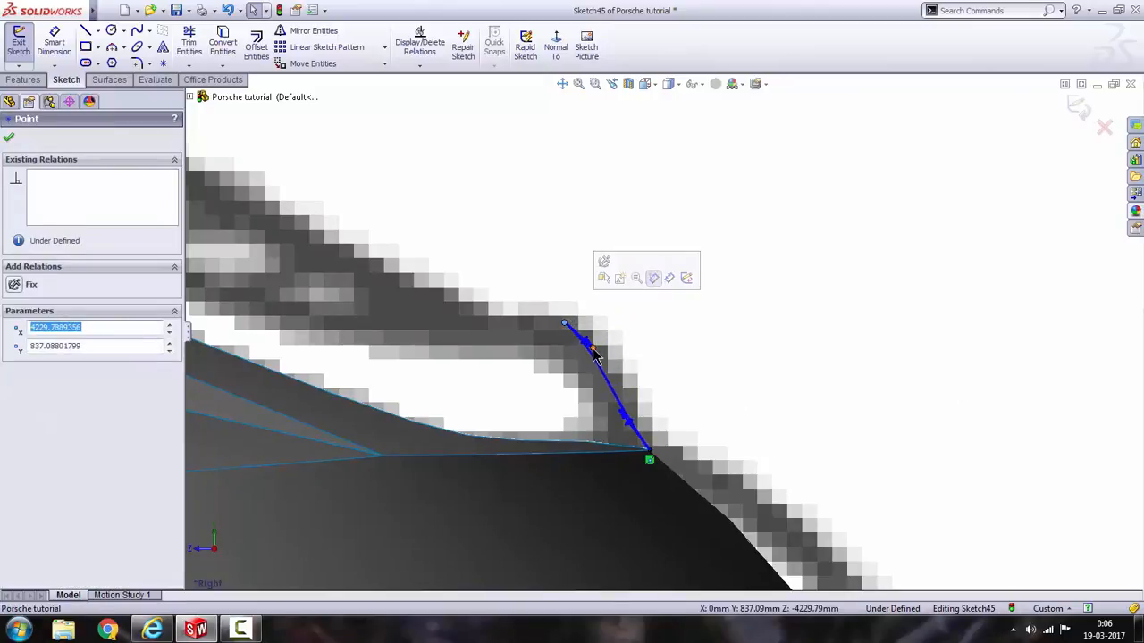
left_click(593, 354)
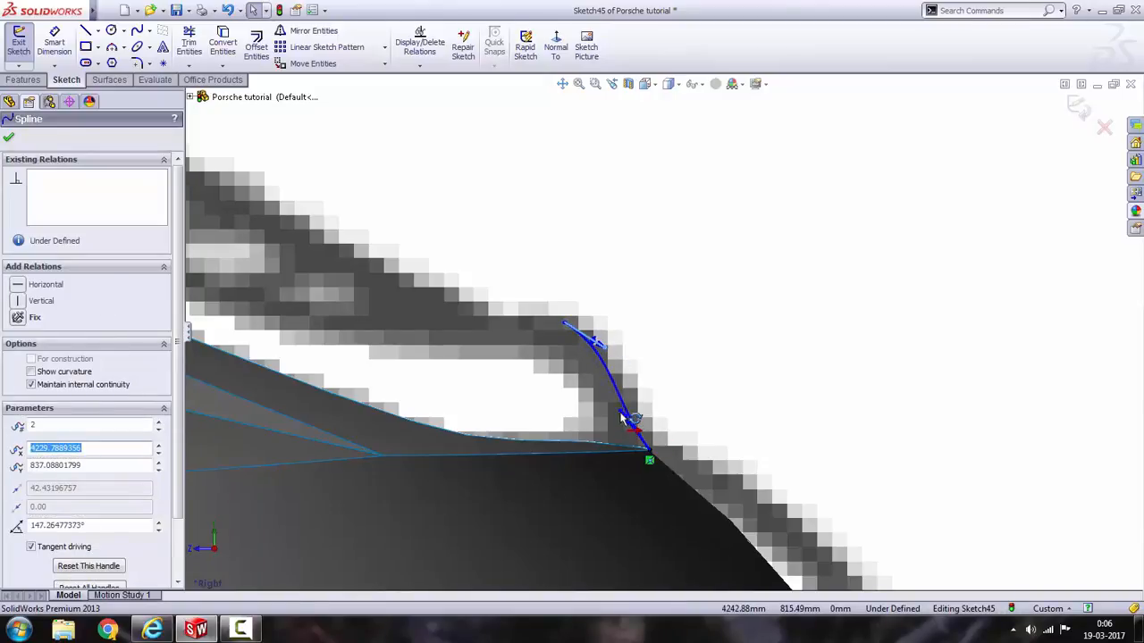
left_click_drag(622, 418, 618, 418)
scroll(618, 414, "up", 7)
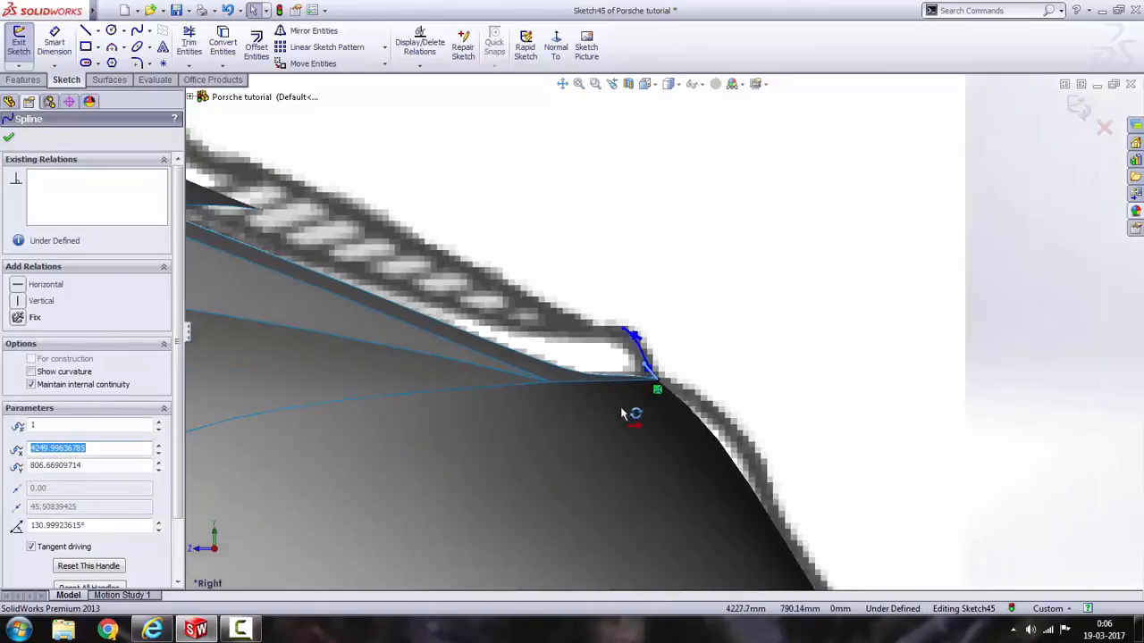
left_click(964, 336)
scroll(521, 300, "up", 3)
scroll(572, 304, "down", 5)
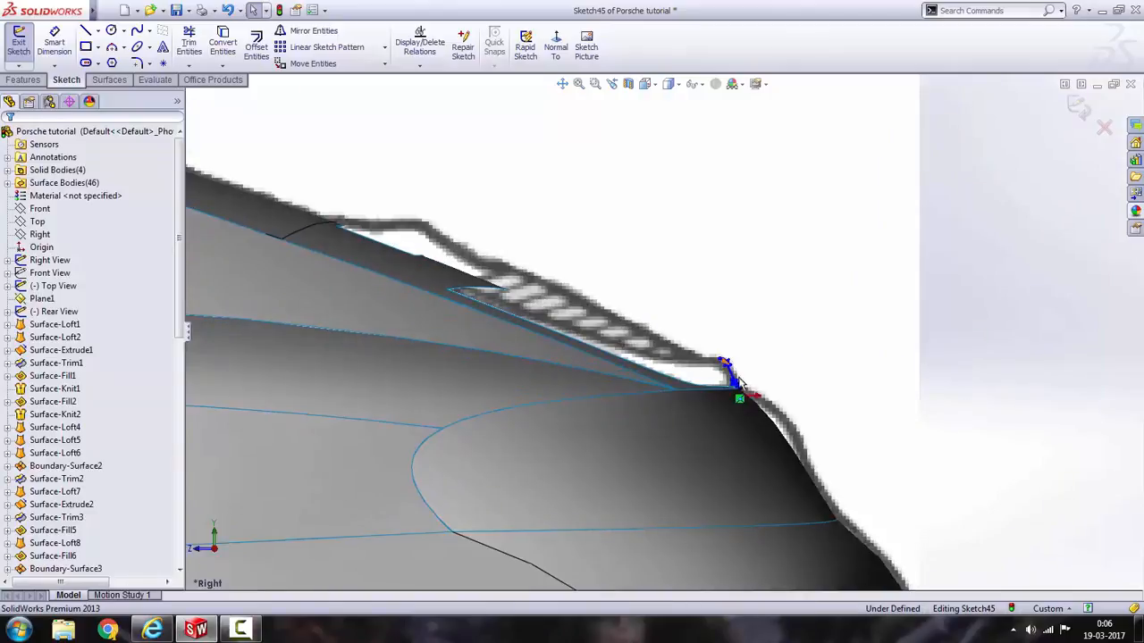
scroll(798, 308, "up", 2)
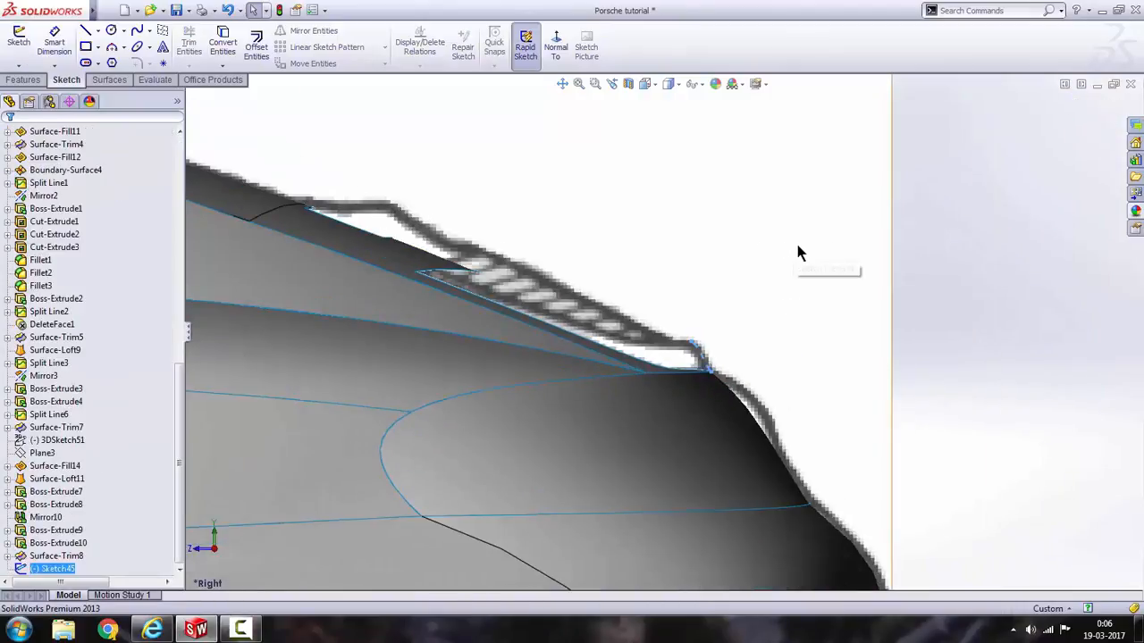
Start a spline in a new 3D sketch with the car's rear grille shown in the standard Top orientation.
left_click(18, 65)
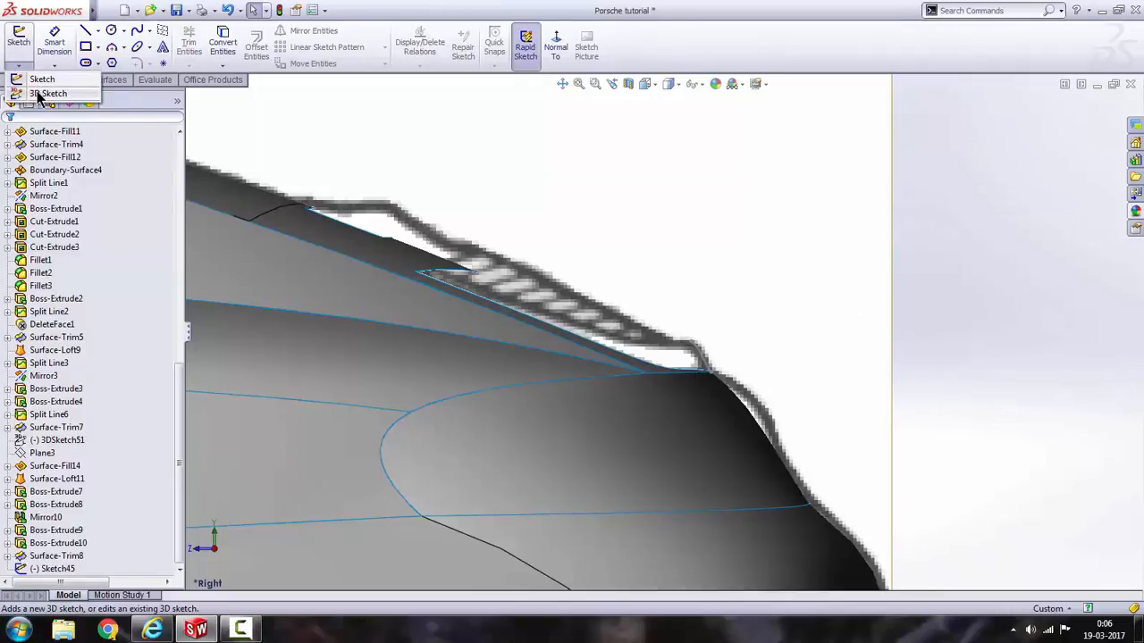
left_click(47, 94)
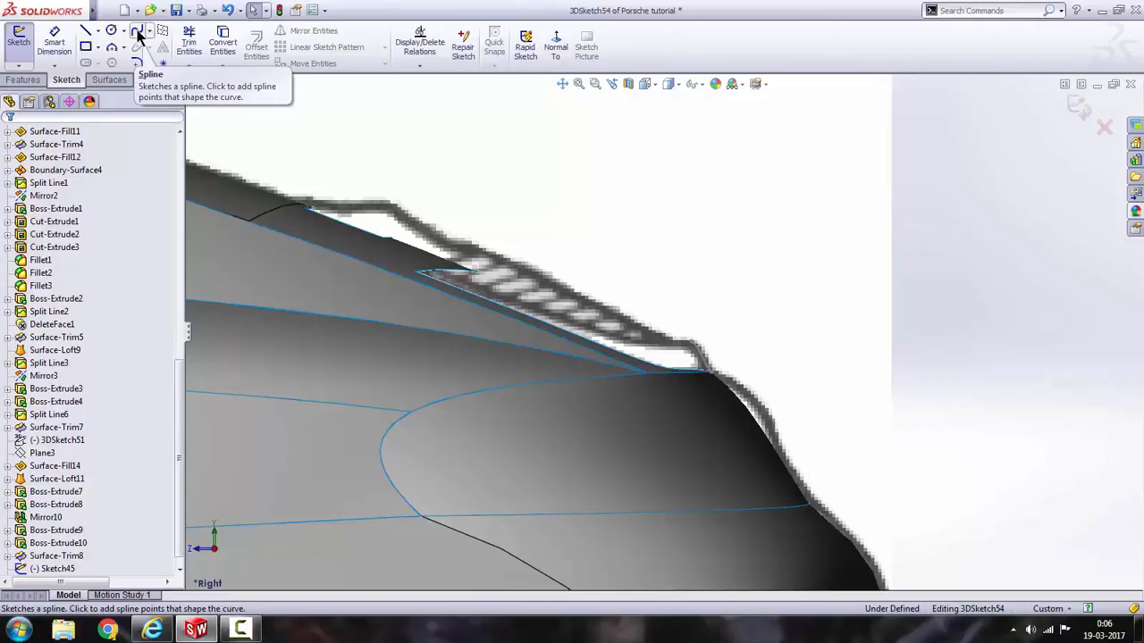
left_click(138, 32)
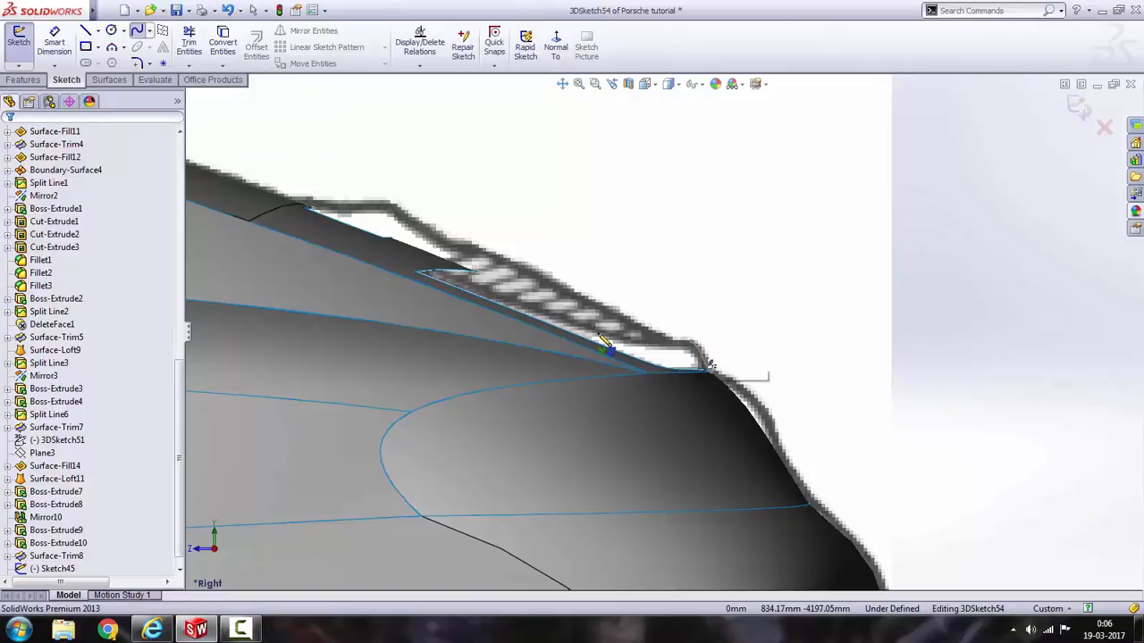
scroll(605, 343, "up", 5)
key("space")
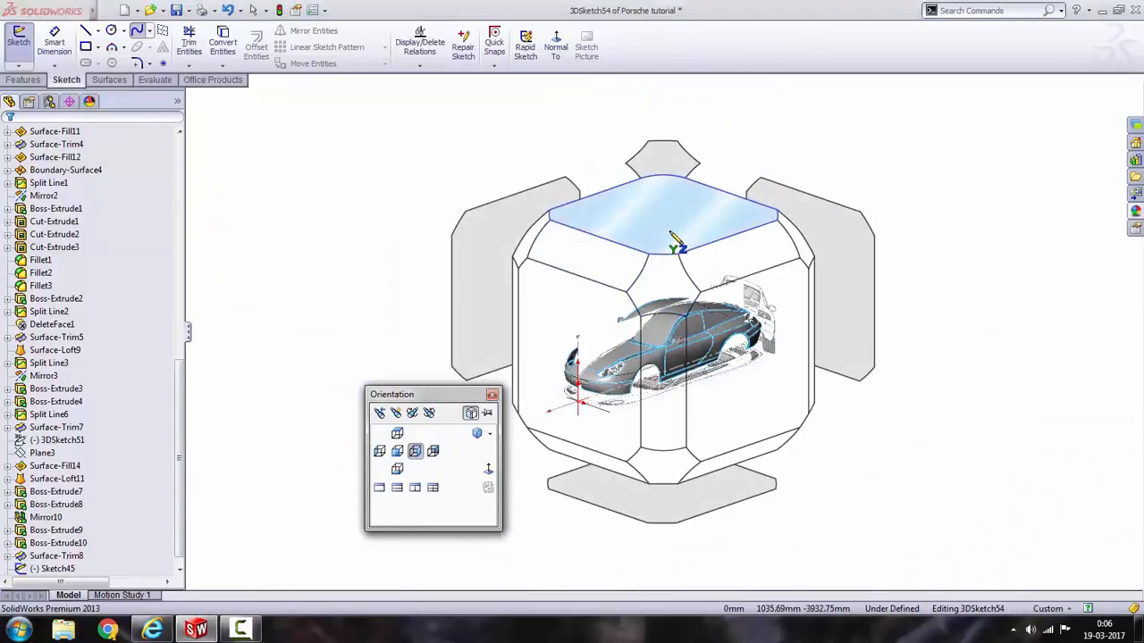
left_click(677, 244)
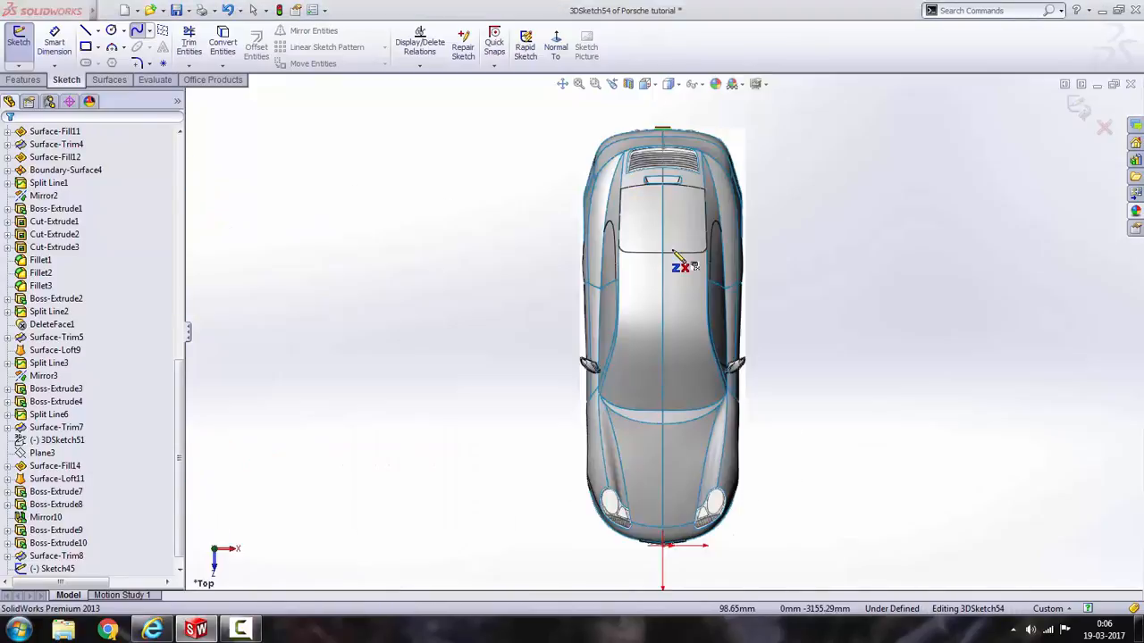
scroll(662, 251, "down", 5)
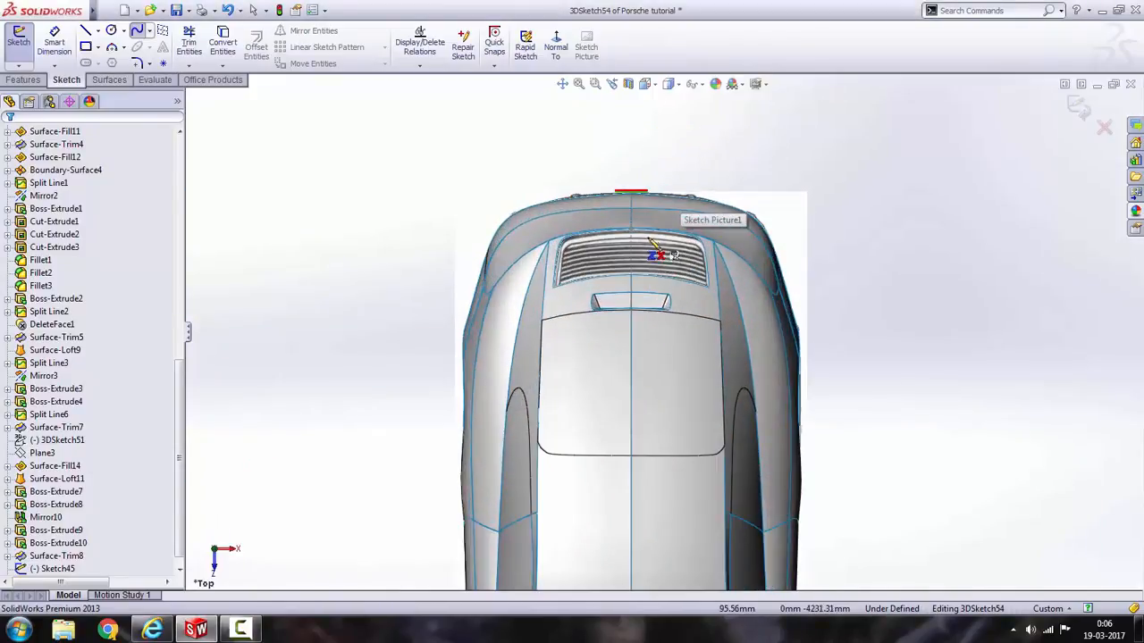
scroll(649, 240, "down", 5)
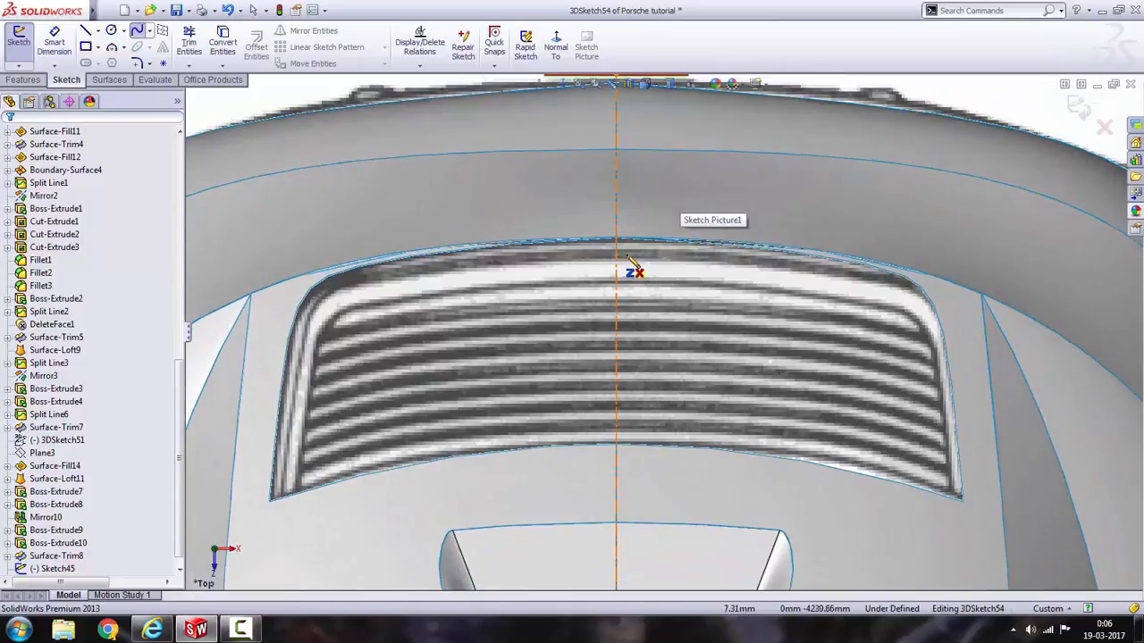
middle_click_drag(631, 262, 627, 260)
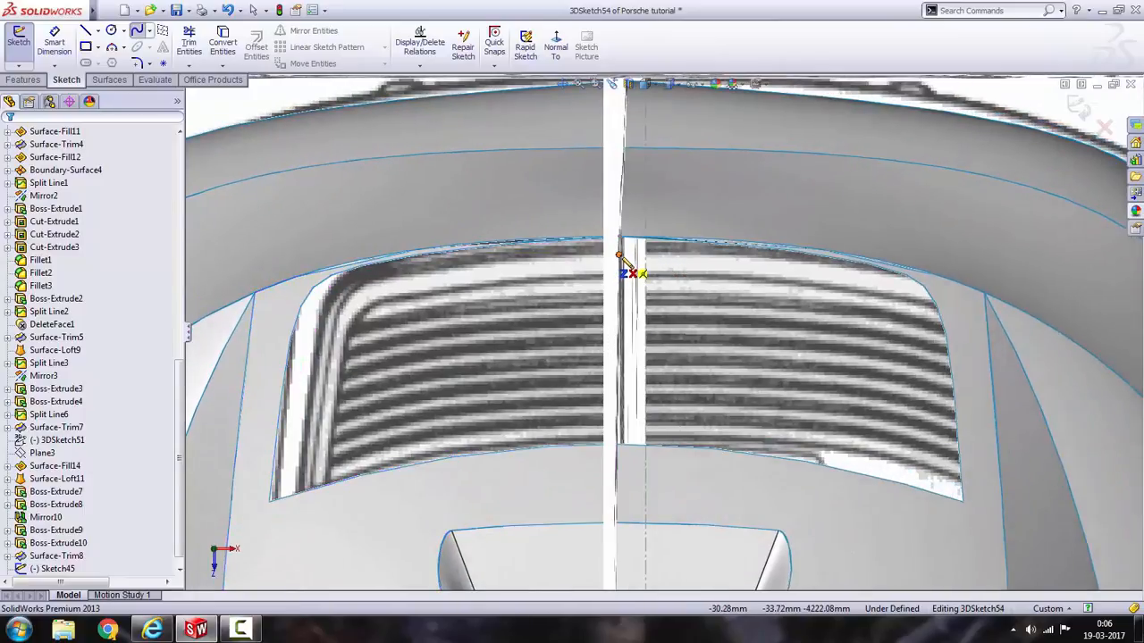
left_click(619, 255)
scroll(740, 280, "up", 3)
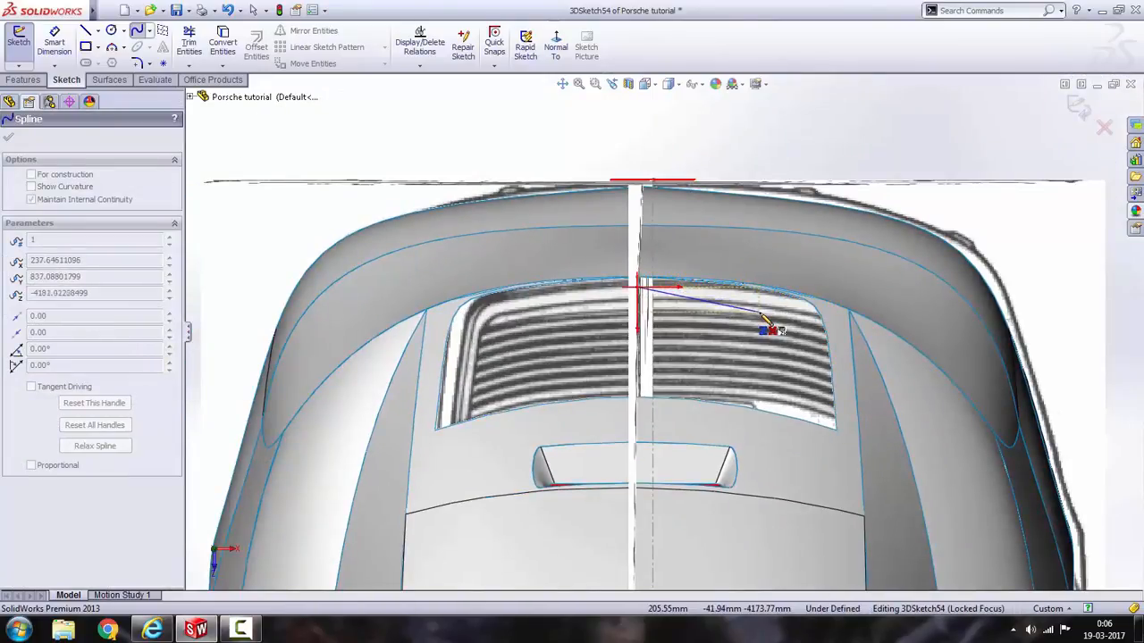
left_click(555, 47)
key("space")
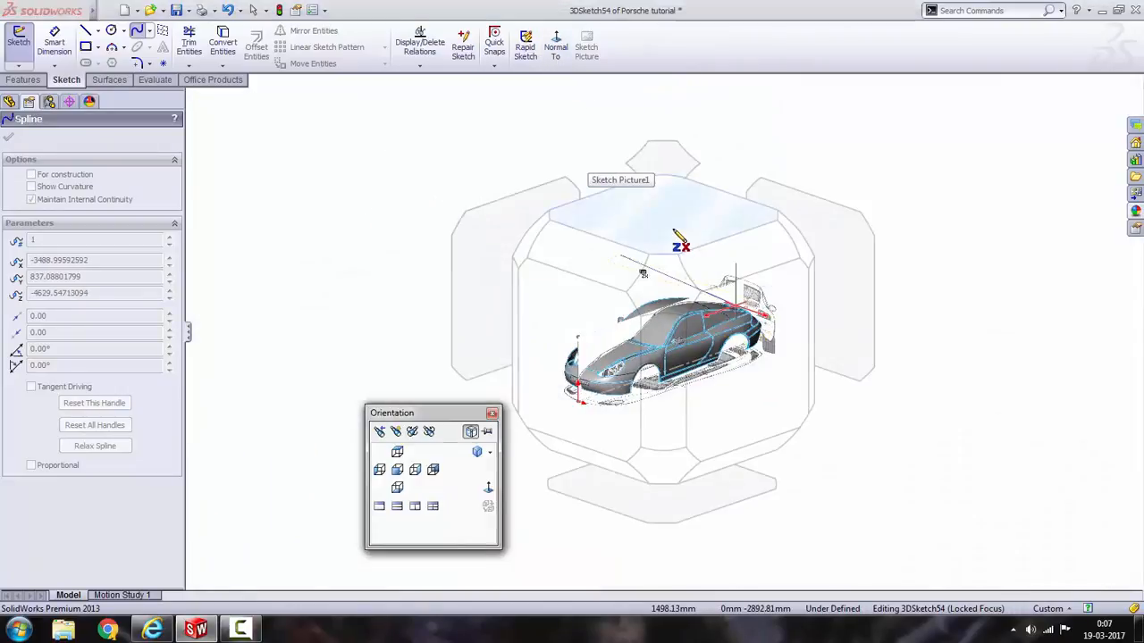
left_click(675, 233)
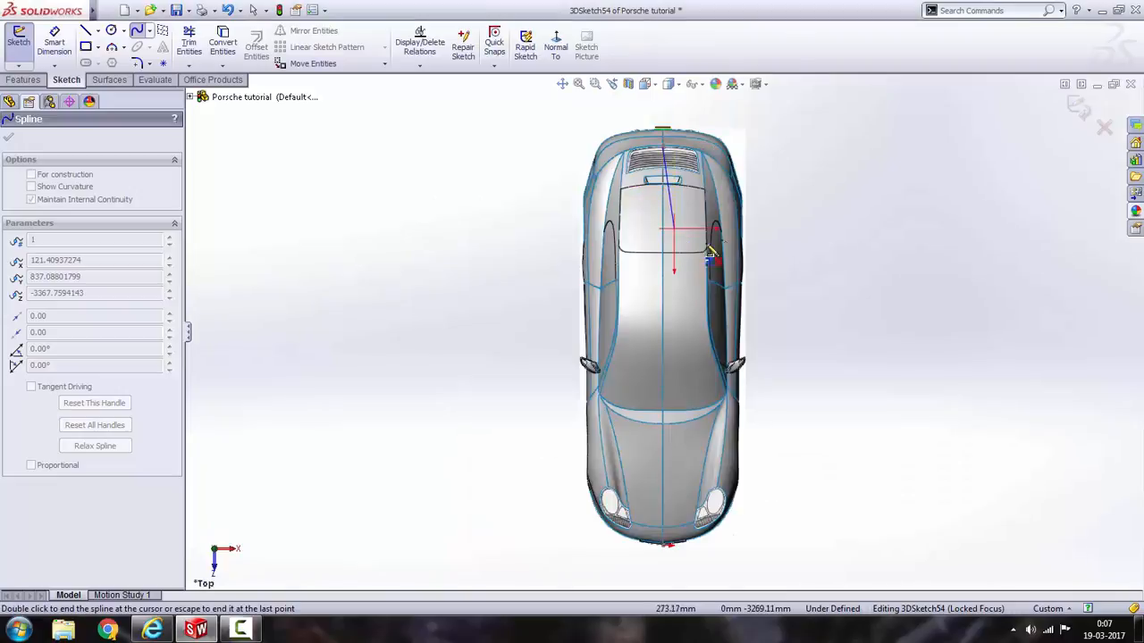
scroll(715, 205, "down", 4)
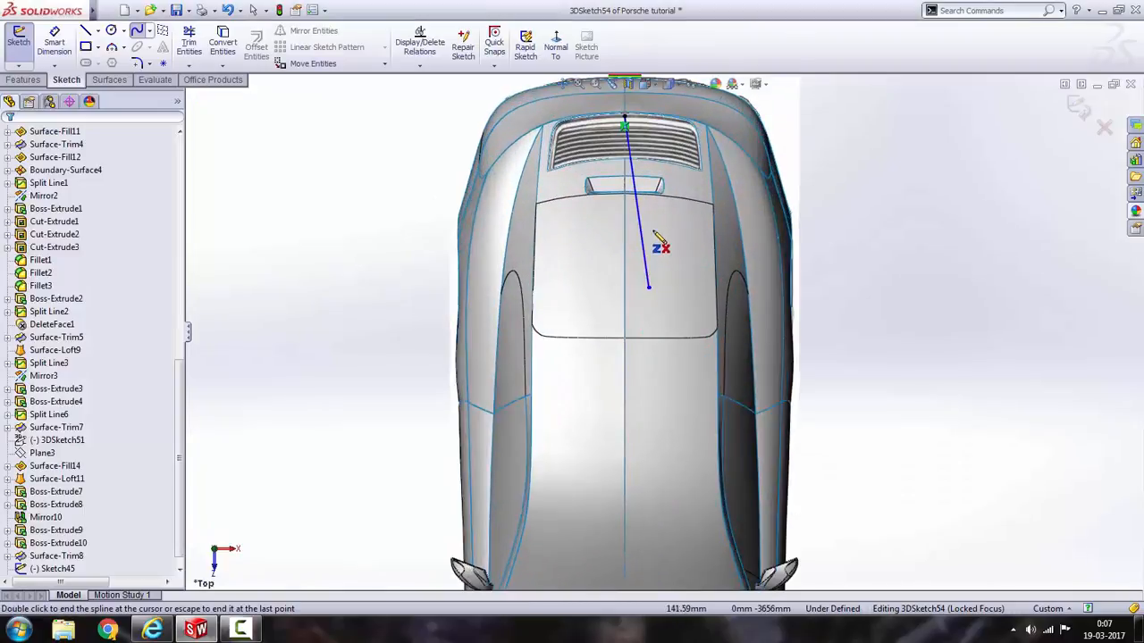
double_click(640, 229)
key("Escape")
key("f")
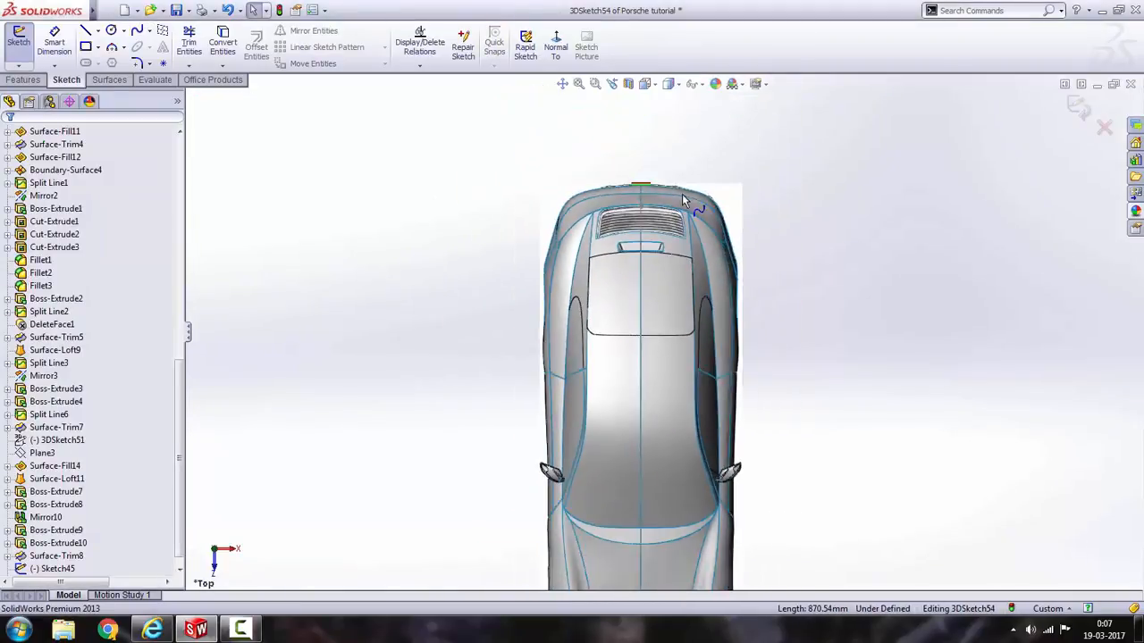
Draw a three-point spline from the grille's rear centre, past its rounded corner, to the front side corner of the grille opening.
scroll(600, 252, "down", 3)
scroll(550, 219, "down", 2)
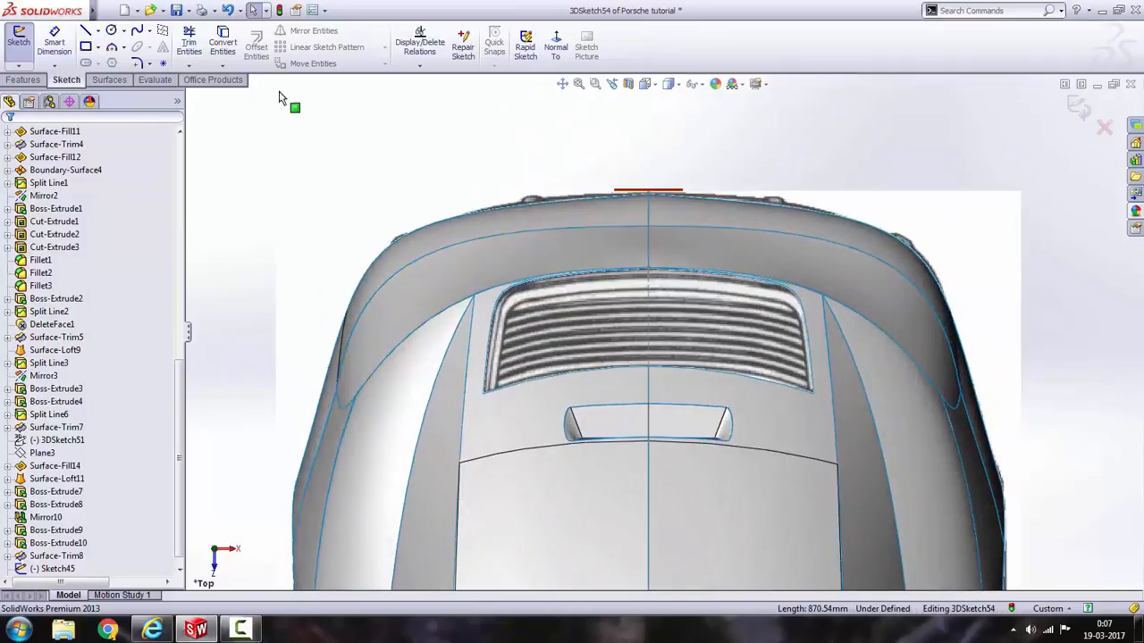
left_click(138, 32)
scroll(662, 299, "down", 3)
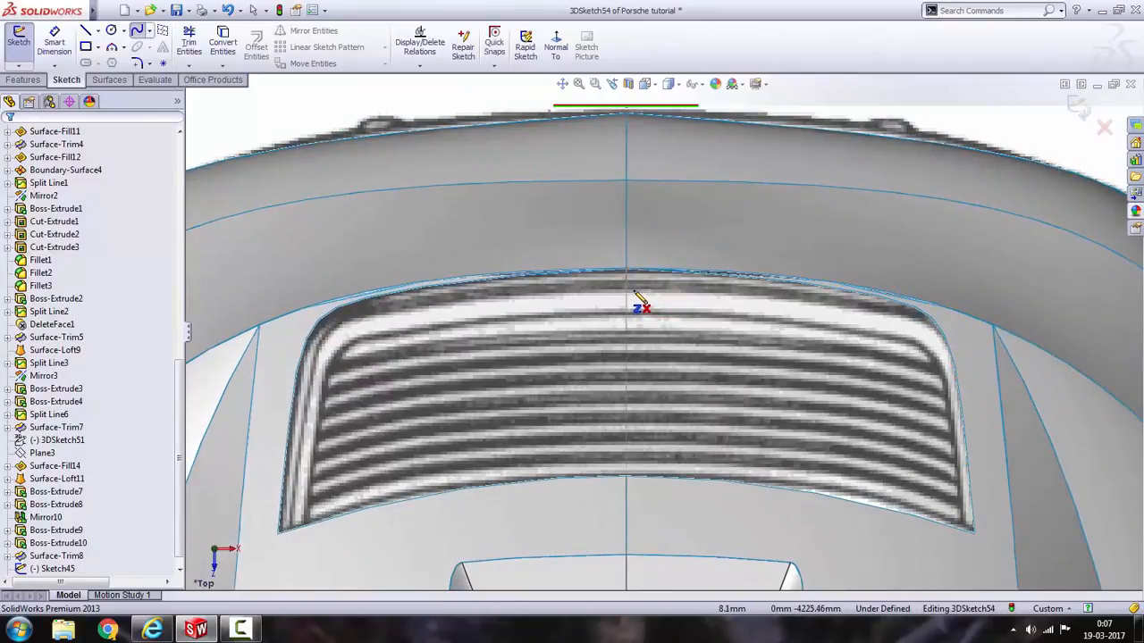
left_click(632, 289)
left_click(883, 313)
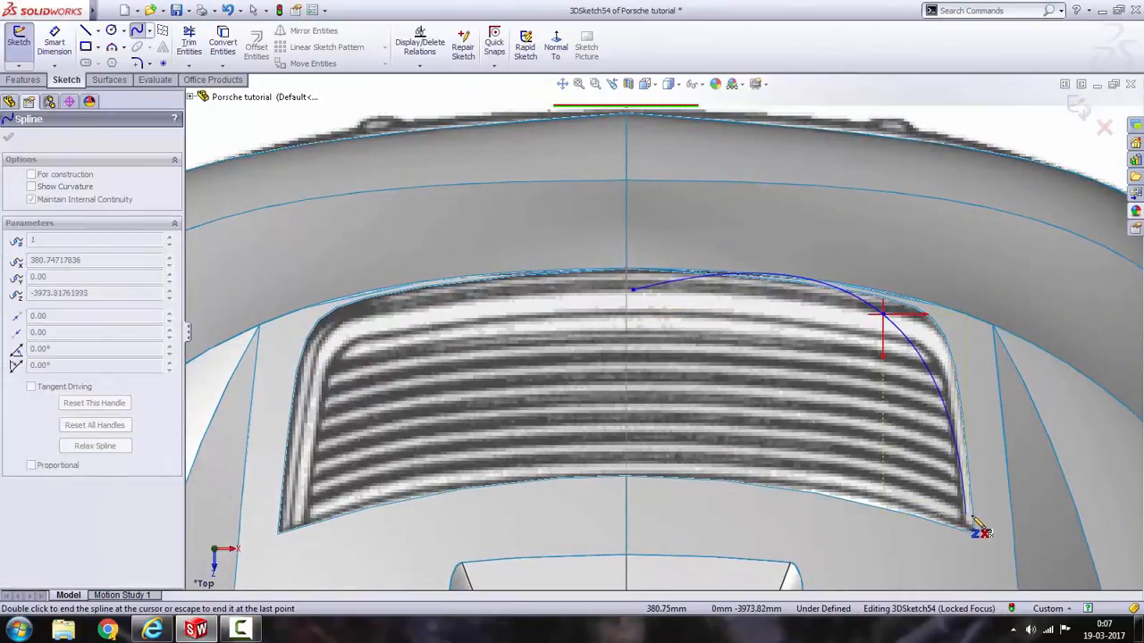
scroll(963, 530, "down", 5)
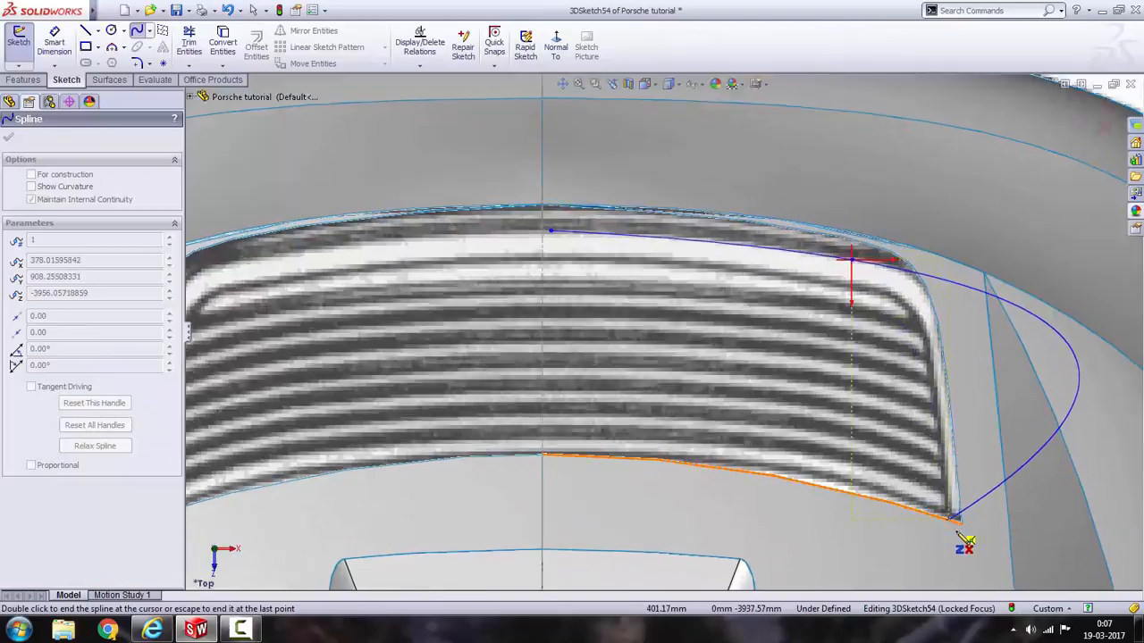
left_click(861, 450)
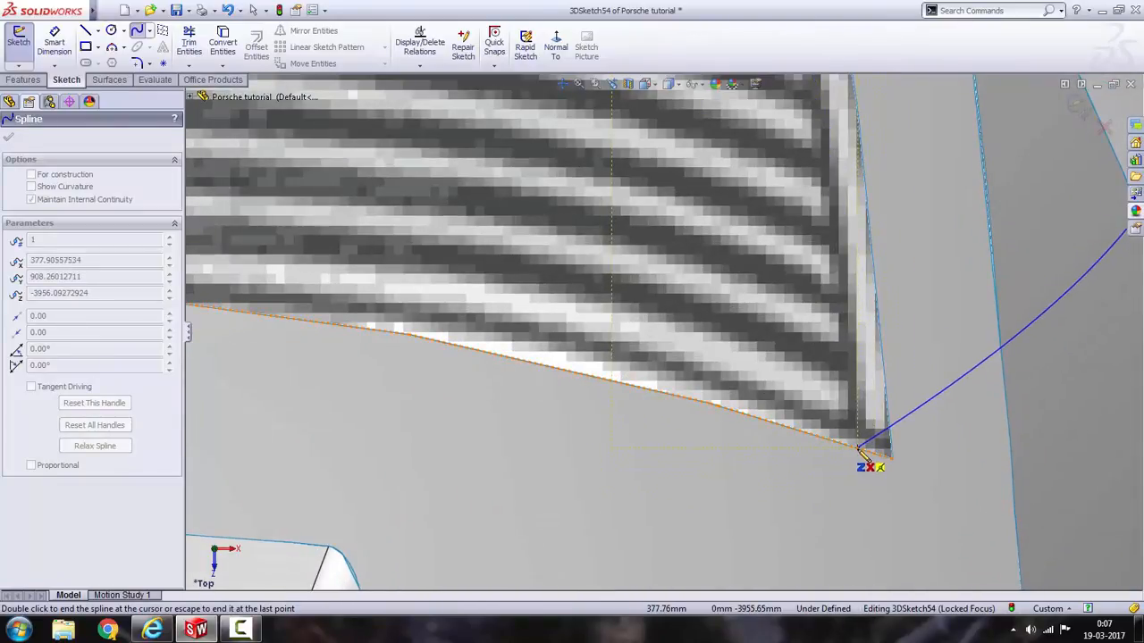
key("Escape")
scroll(912, 375, "up", 8)
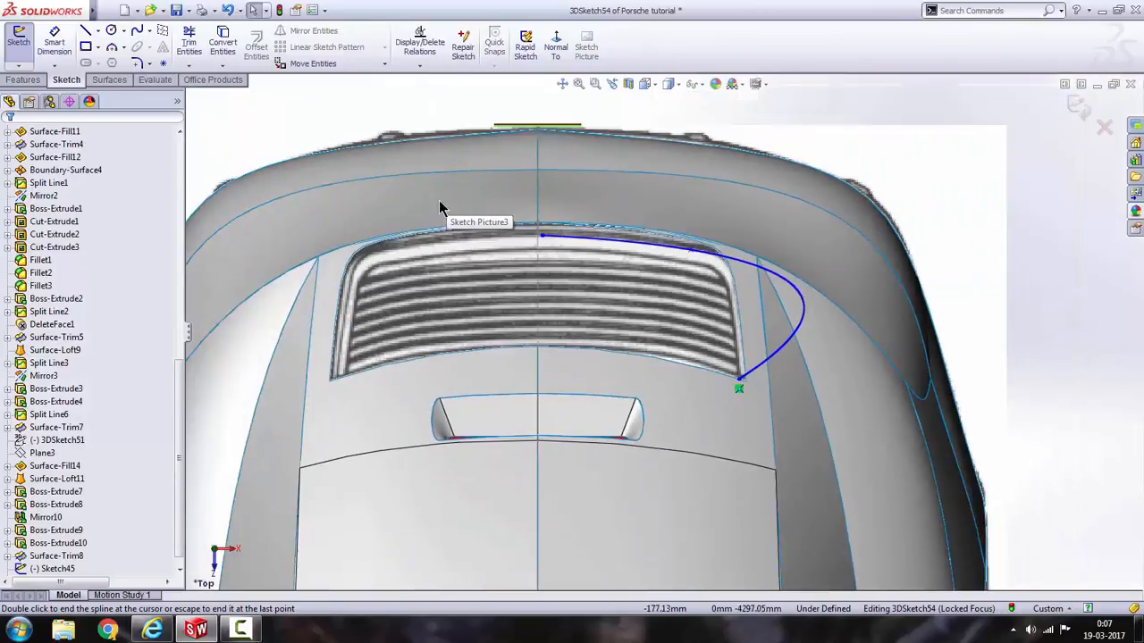
Make the spline's centre endpoint coincident with the upper endpoint of the short lip spline on the Right plane.
middle_click_drag(442, 209, 428, 208)
scroll(400, 177, "down", 4)
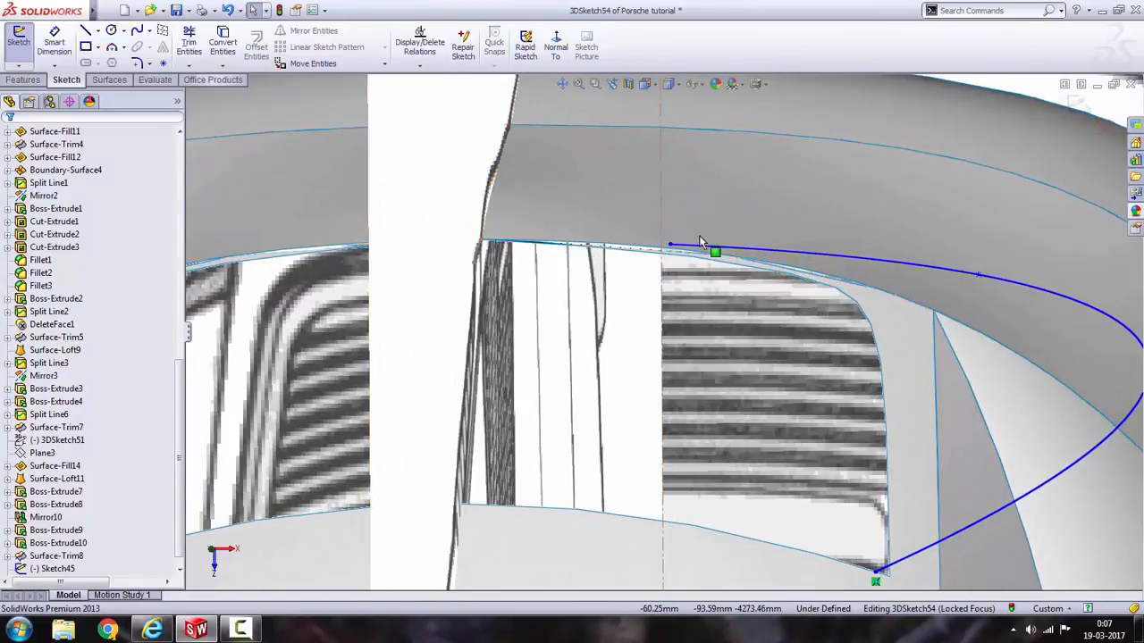
left_click(672, 246)
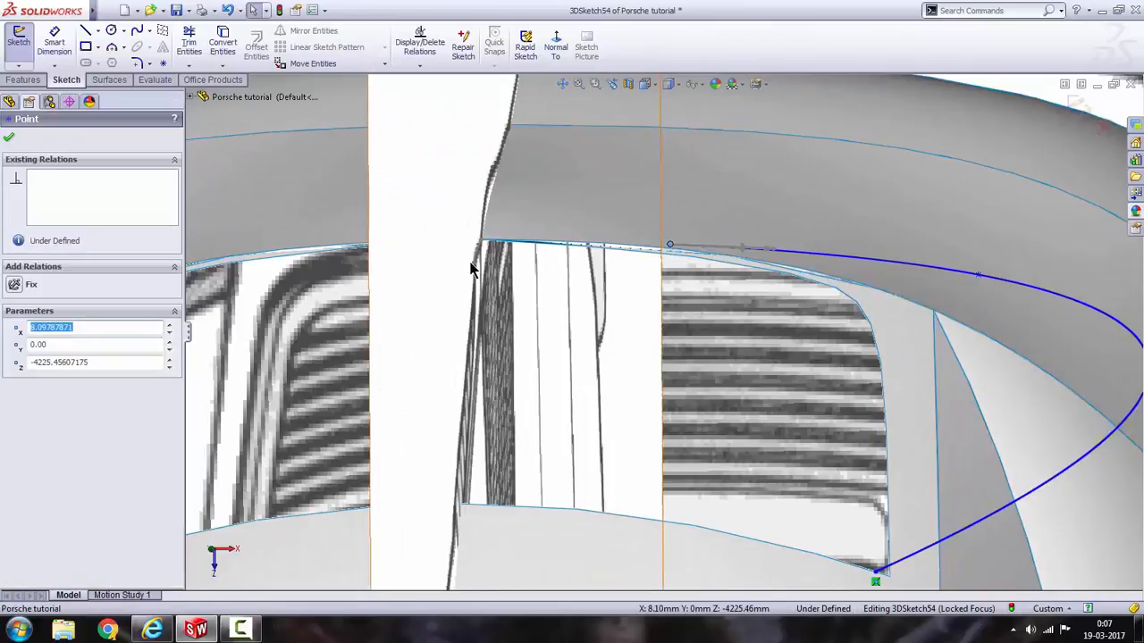
left_click(474, 261, "ctrl")
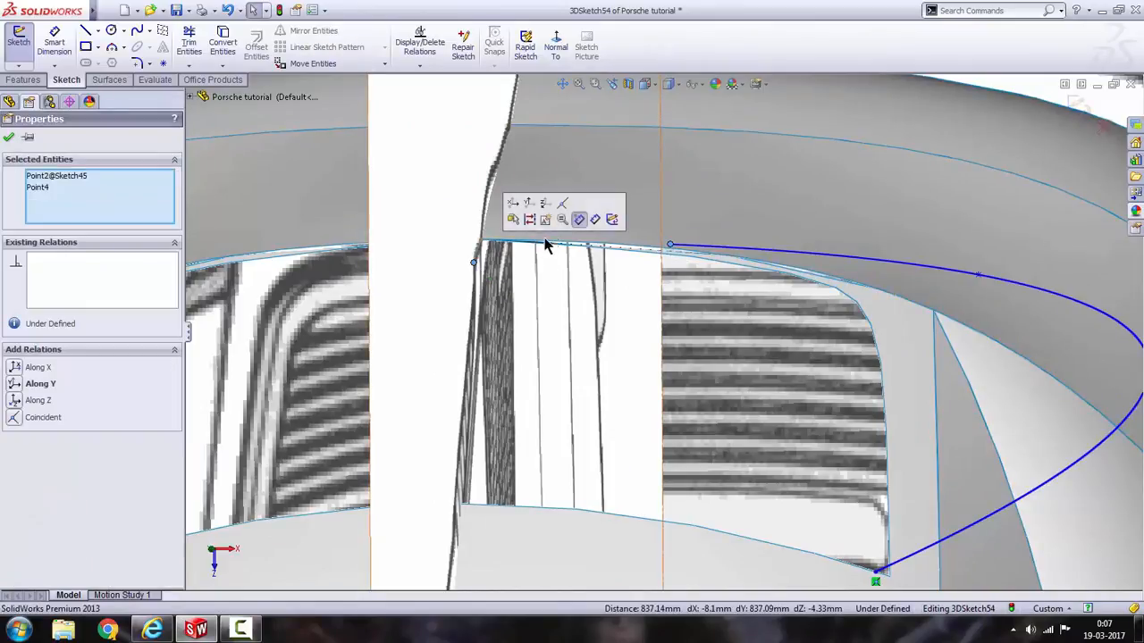
left_click(562, 208)
scroll(636, 286, "up", 6)
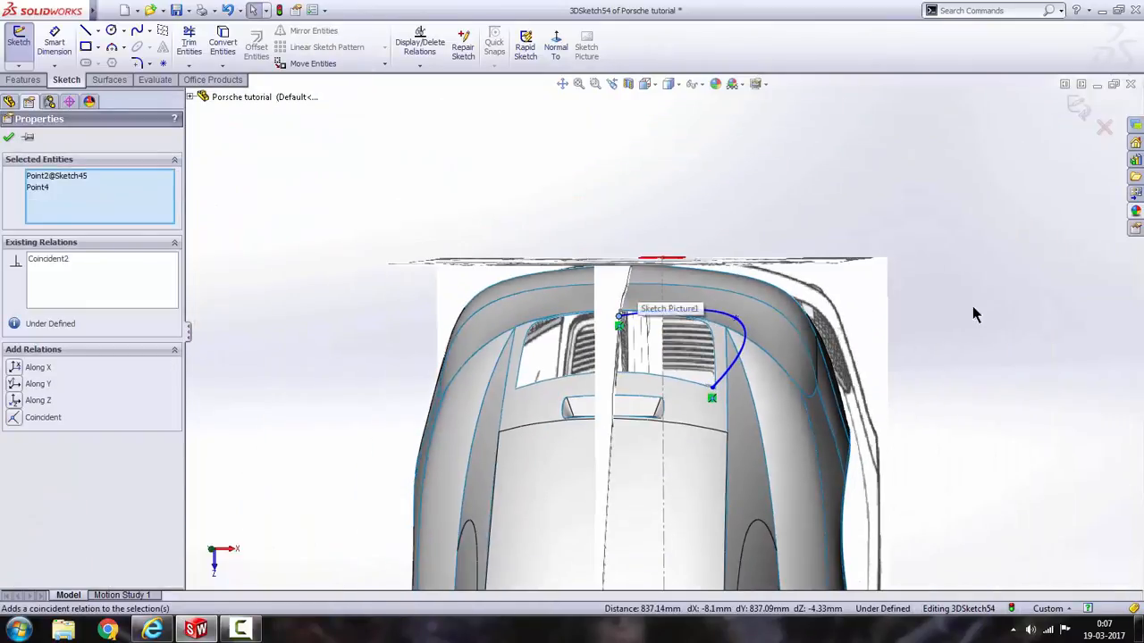
left_click(972, 313)
In the Right orientation, raise the spline's middle point from the ground line to just below the blueprint's grille lip.
key("space")
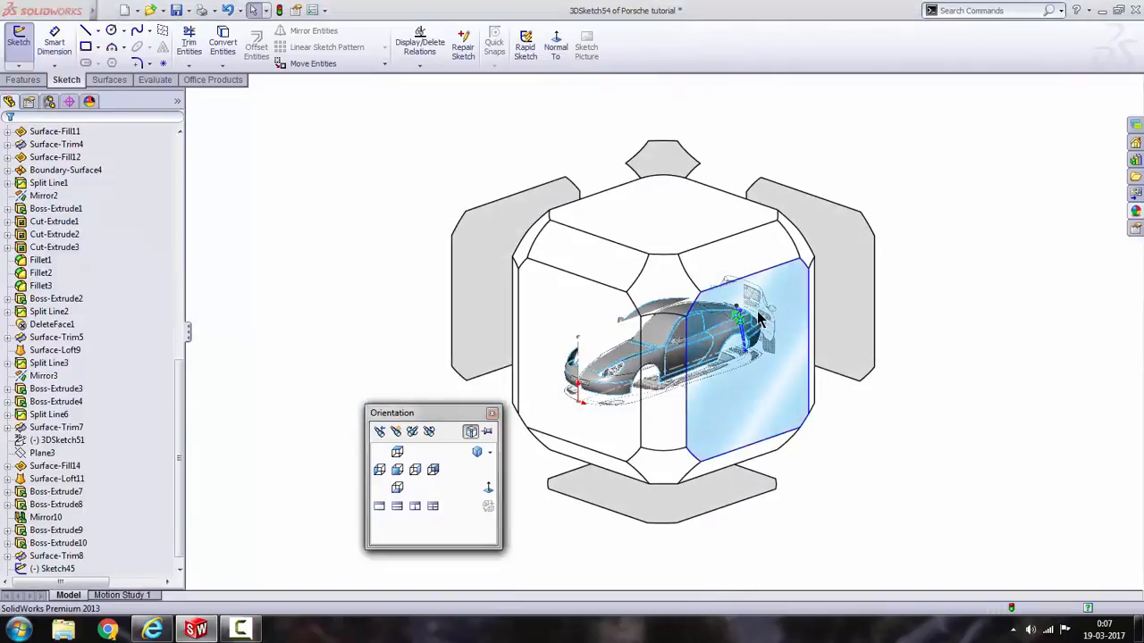
left_click(750, 335)
scroll(872, 332, "down", 4)
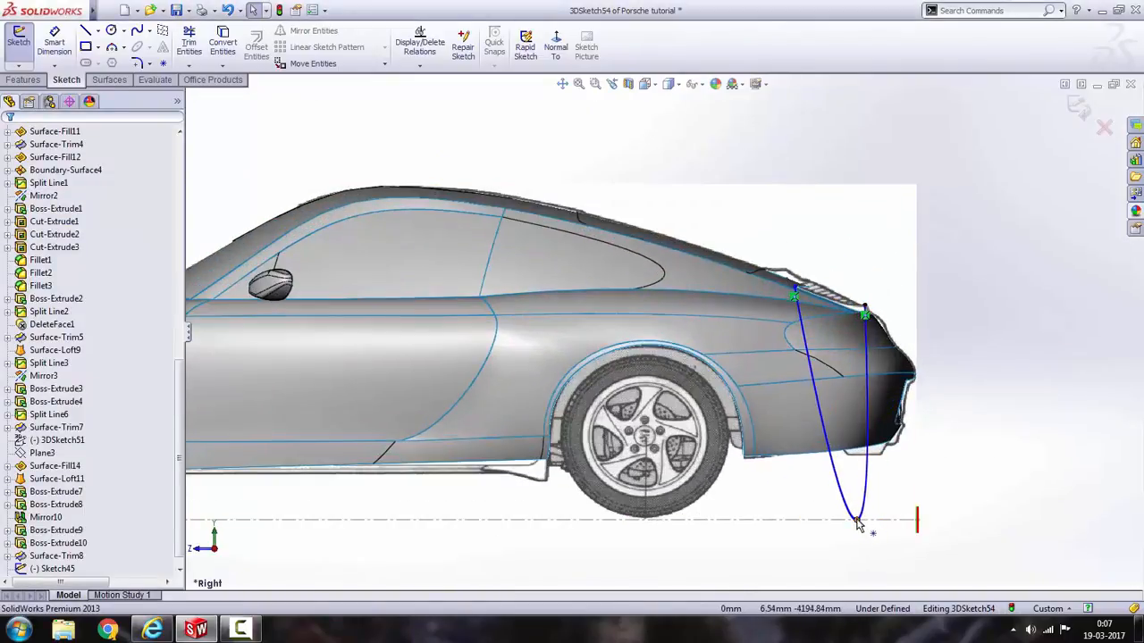
left_click_drag(860, 519, 745, 299)
scroll(850, 317, "down", 8)
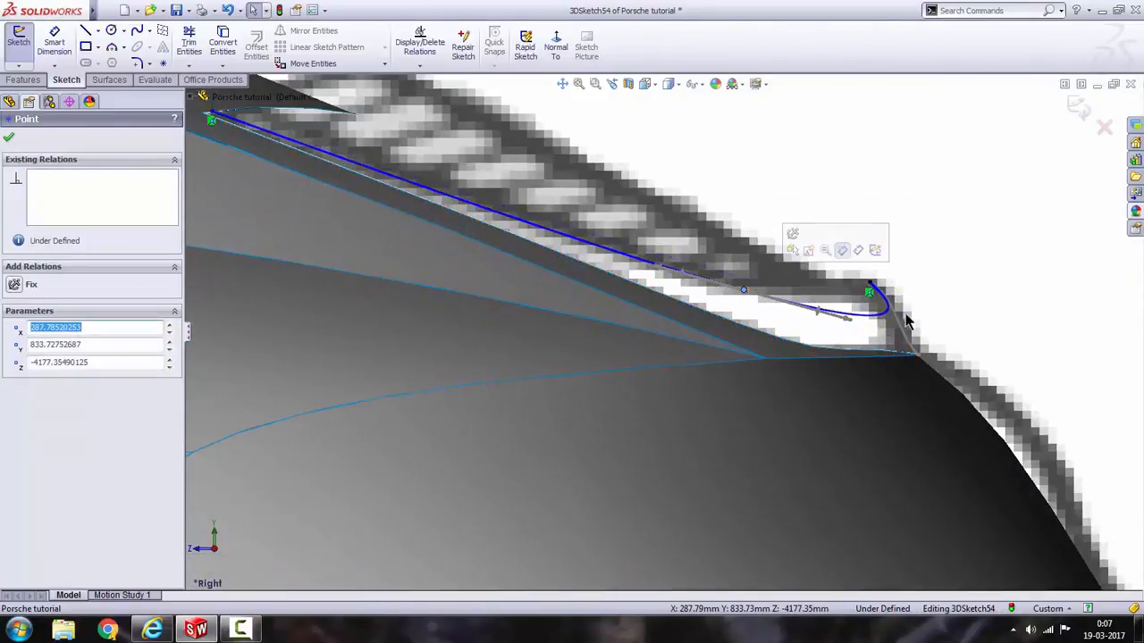
scroll(905, 320, "up", 10)
key("Escape")
In the Top orientation, adjust the spline's middle point and both end tangent handles to follow the blueprint's grille edge and side.
key("space")
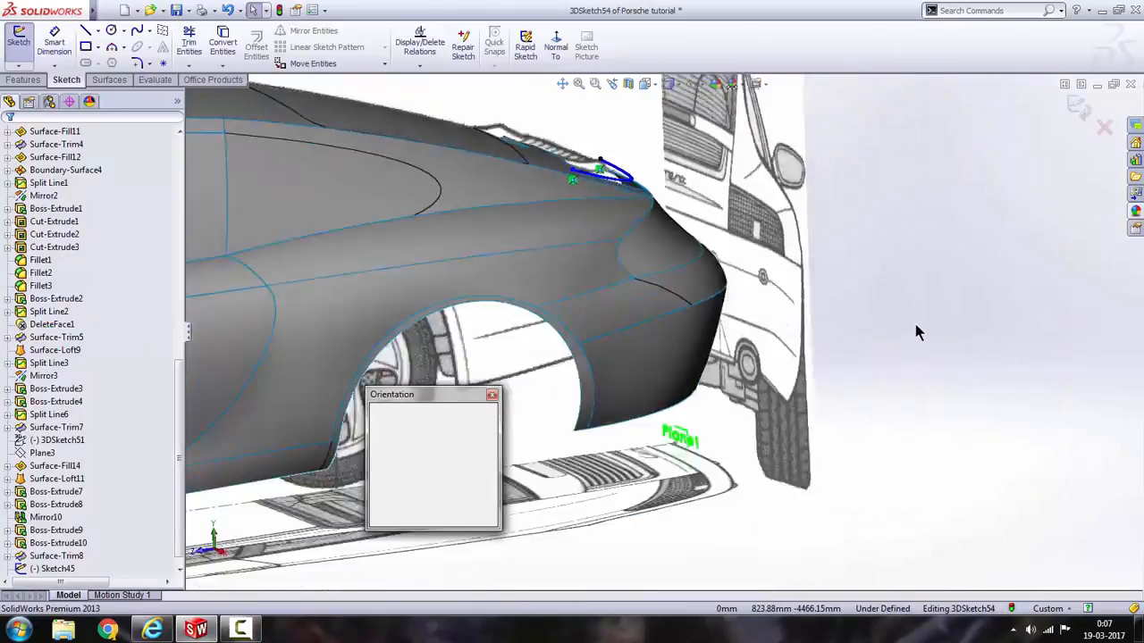
left_click(703, 217)
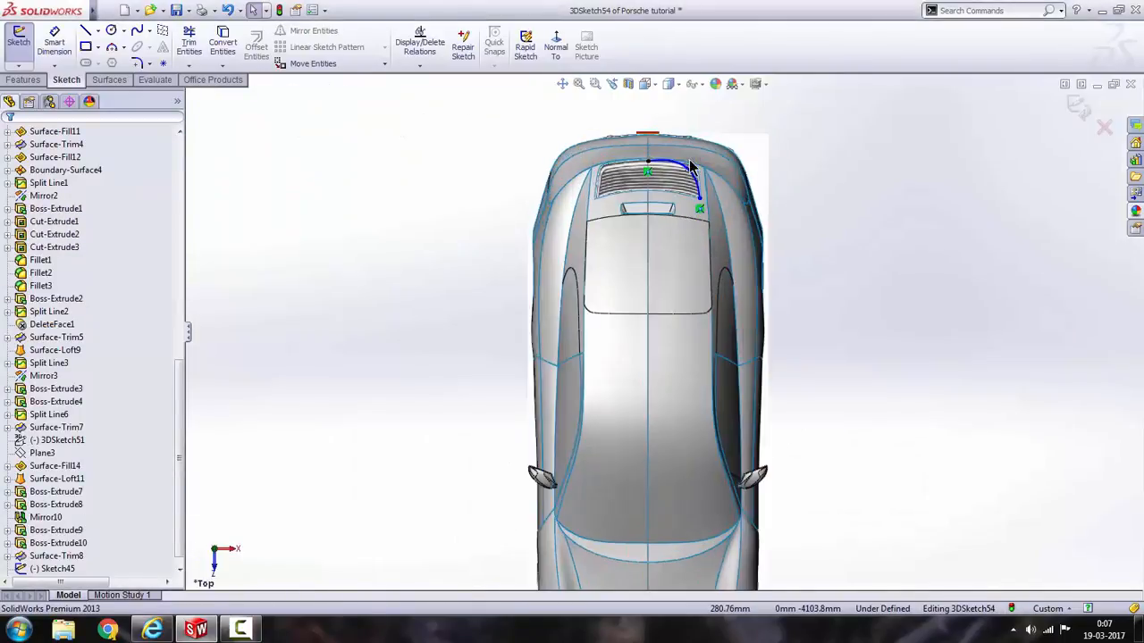
scroll(690, 166, "down", 15)
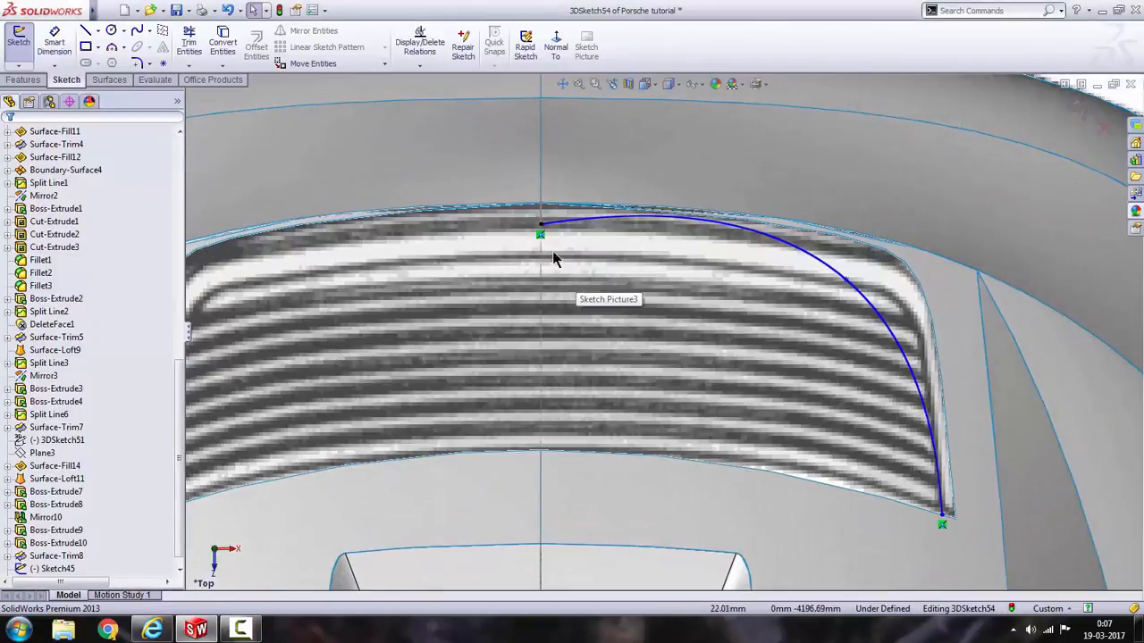
left_click(689, 216)
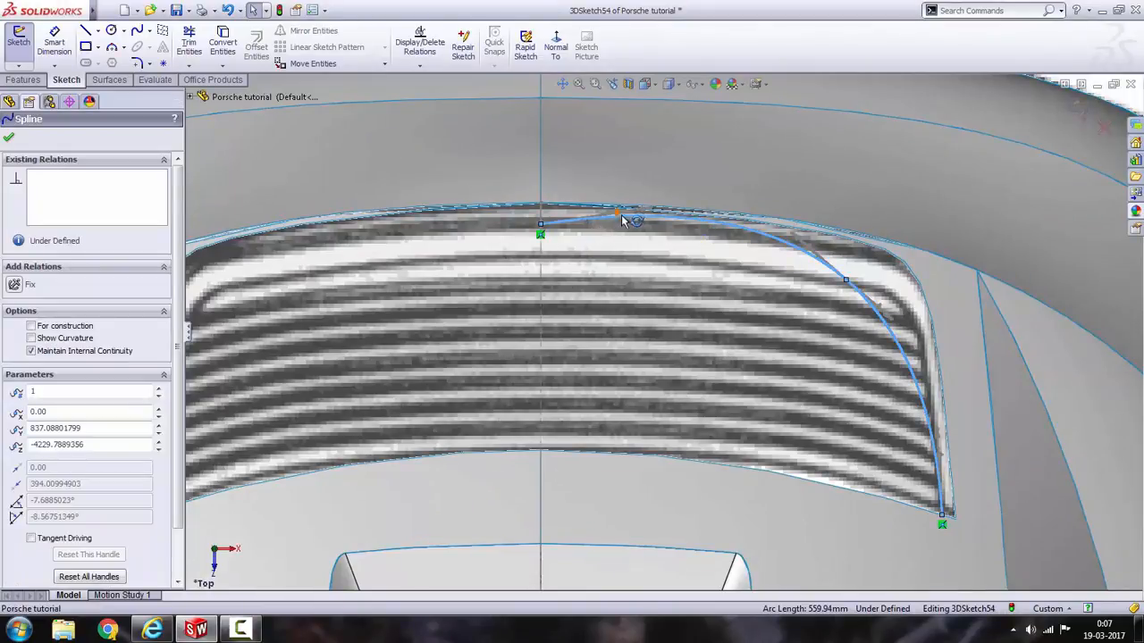
left_click_drag(653, 217, 658, 235)
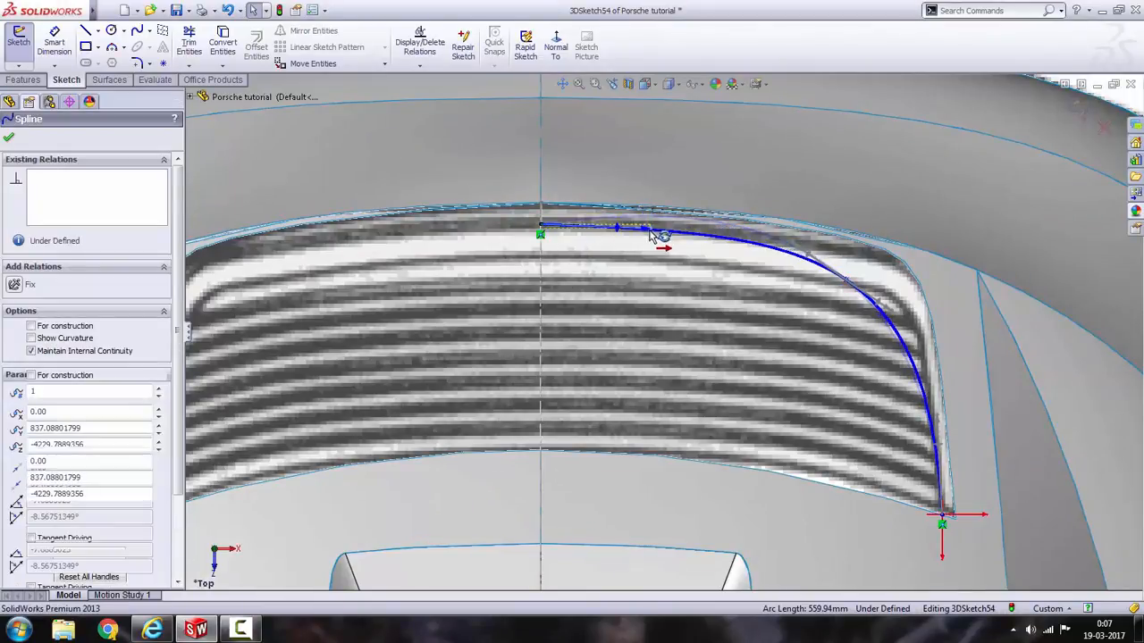
left_click_drag(846, 284, 868, 270)
left_click(944, 390)
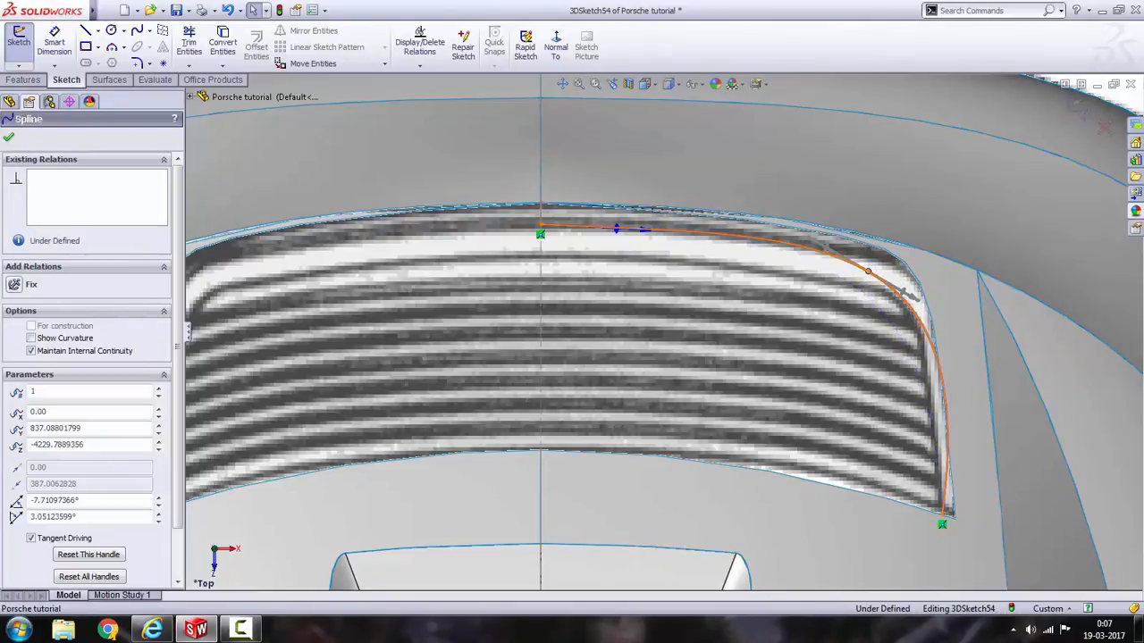
left_click(957, 404)
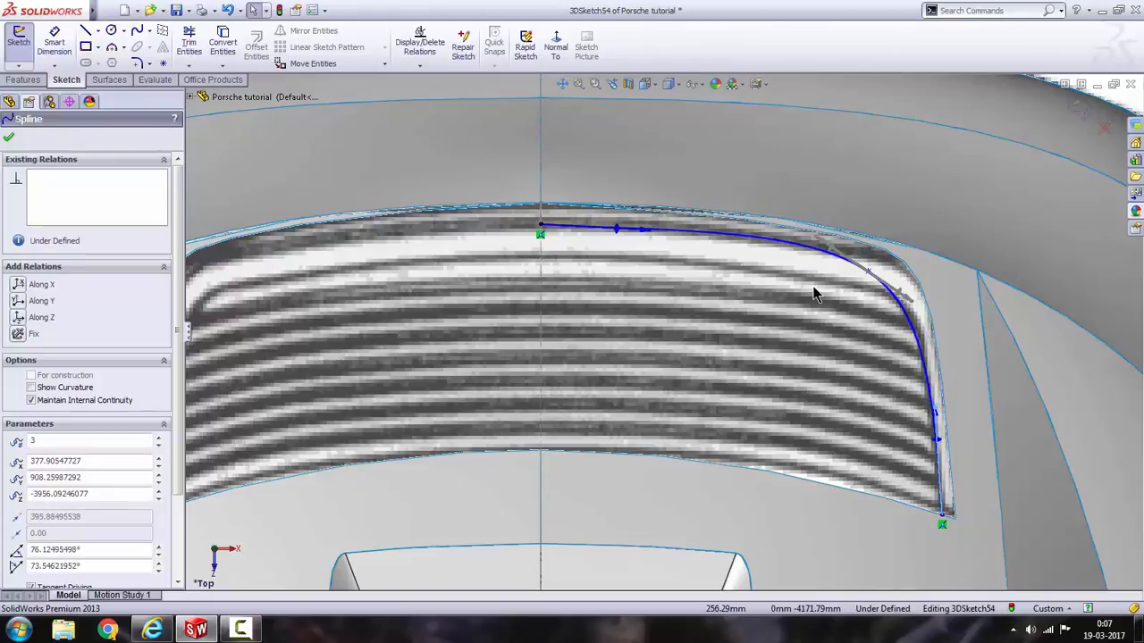
Refine the spline's middle point at the grille's rounded corner and constrain its centre tangent handle along X.
scroll(819, 283, "up", 2)
scroll(822, 292, "down", 4)
mouse_move(753, 327)
left_mouse_down()
mouse_move(769, 333)
mouse_move(760, 332)
left_mouse_up()
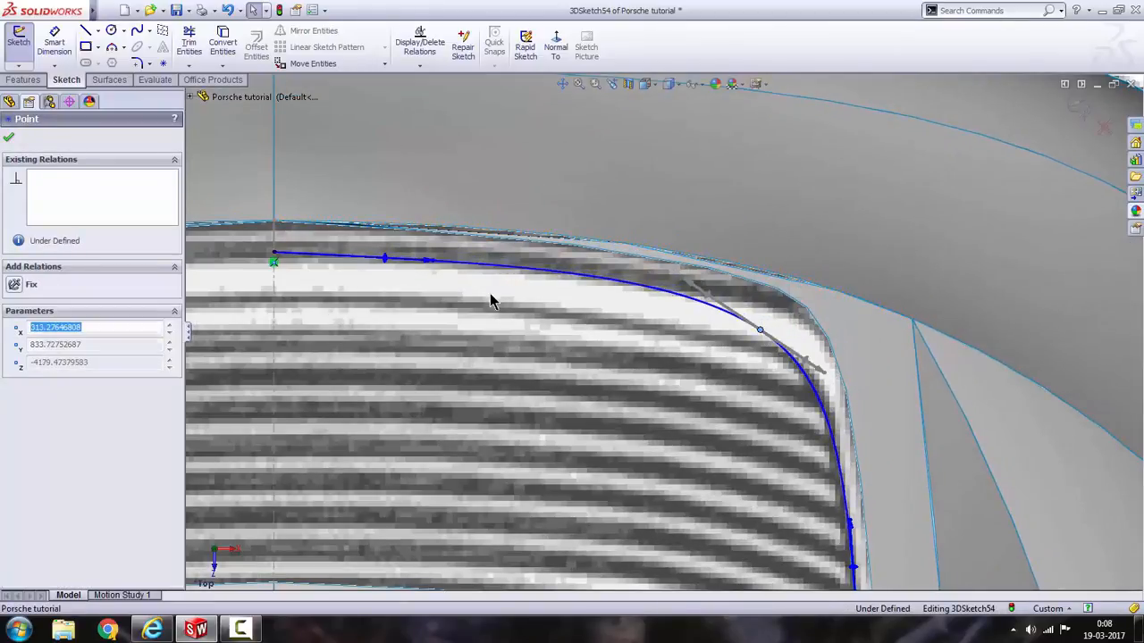
left_click(435, 262)
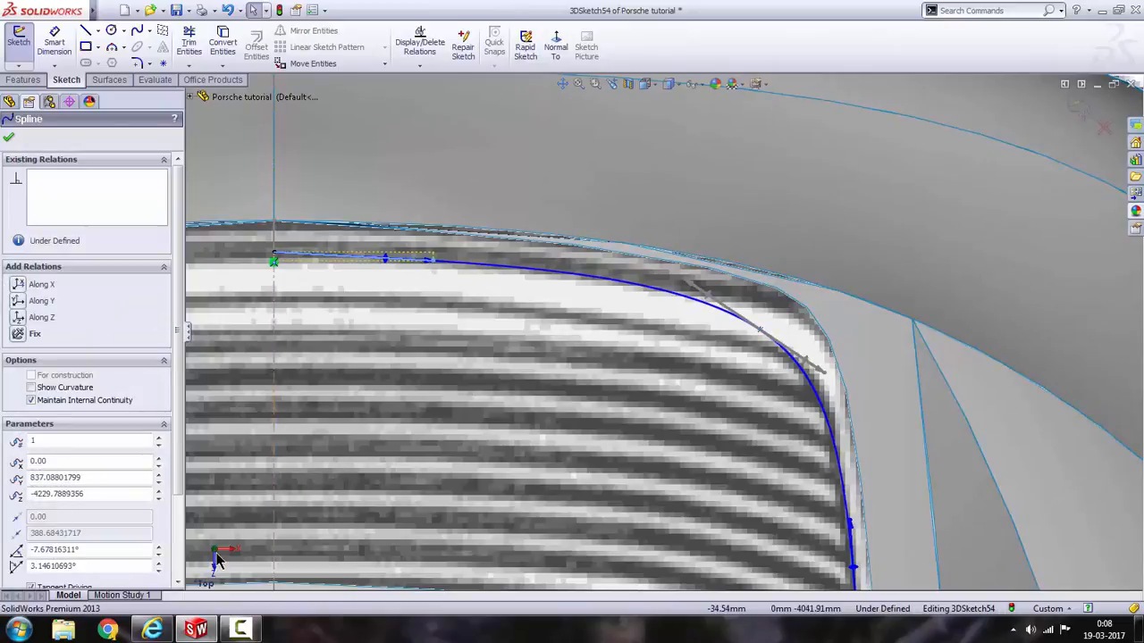
left_click(18, 286)
scroll(284, 323, "up", 7)
left_click(904, 327)
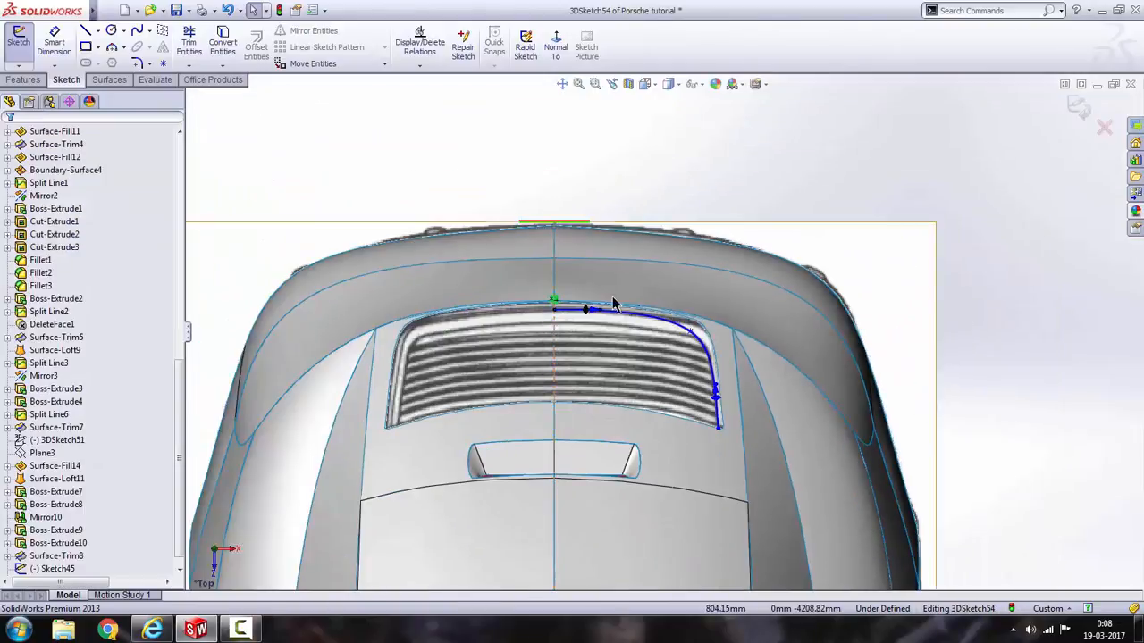
In the Back orientation, shift the spline's side endpoint slightly inward onto the blueprint's grille frame.
key("space")
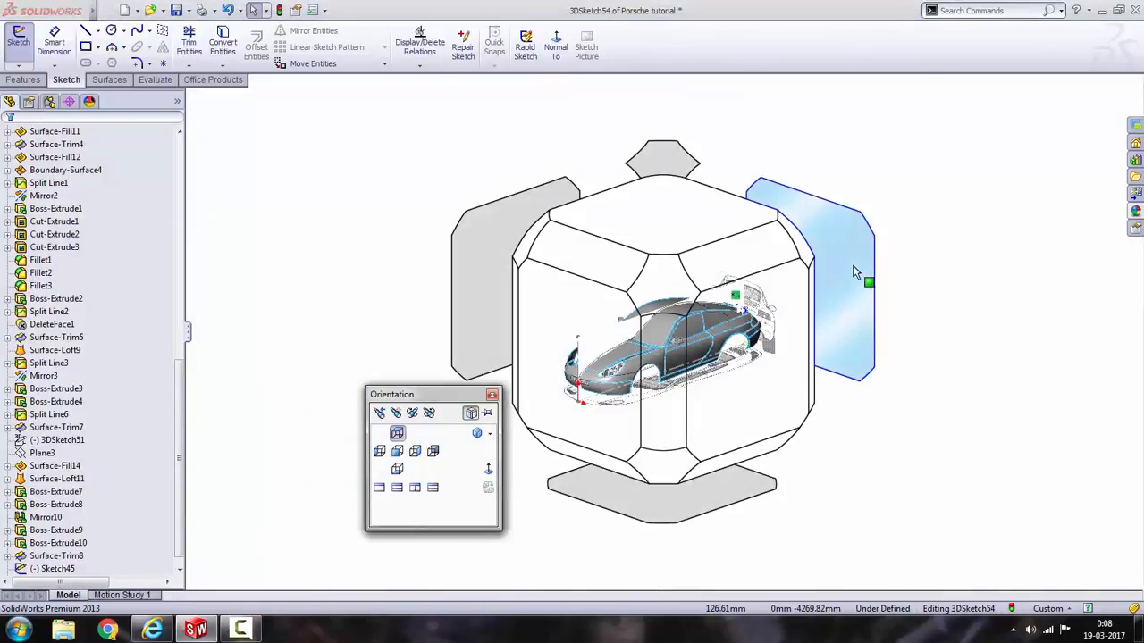
left_click(854, 272)
scroll(637, 337, "down", 5)
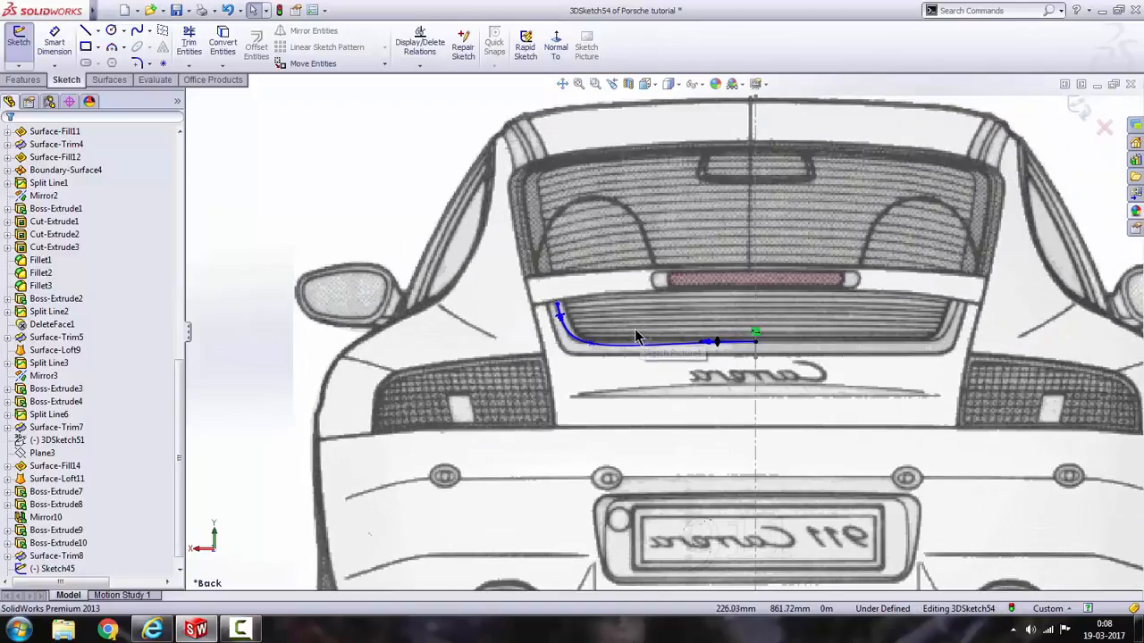
scroll(557, 303, "down", 8)
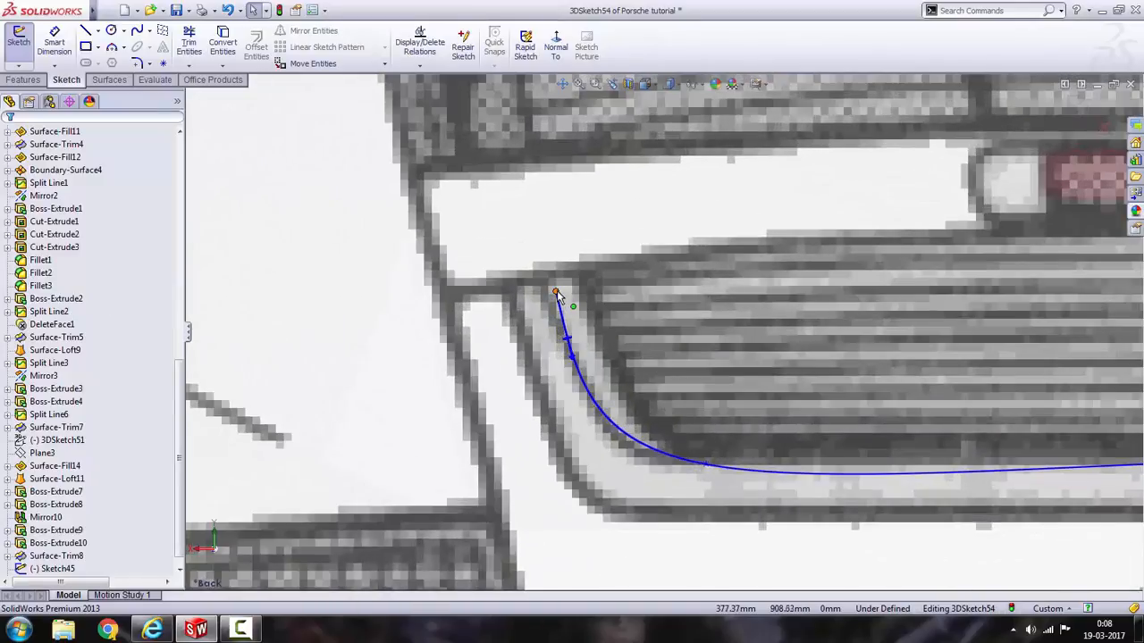
mouse_move(556, 291)
left_mouse_down()
mouse_move(581, 281)
mouse_move(563, 282)
left_mouse_up()
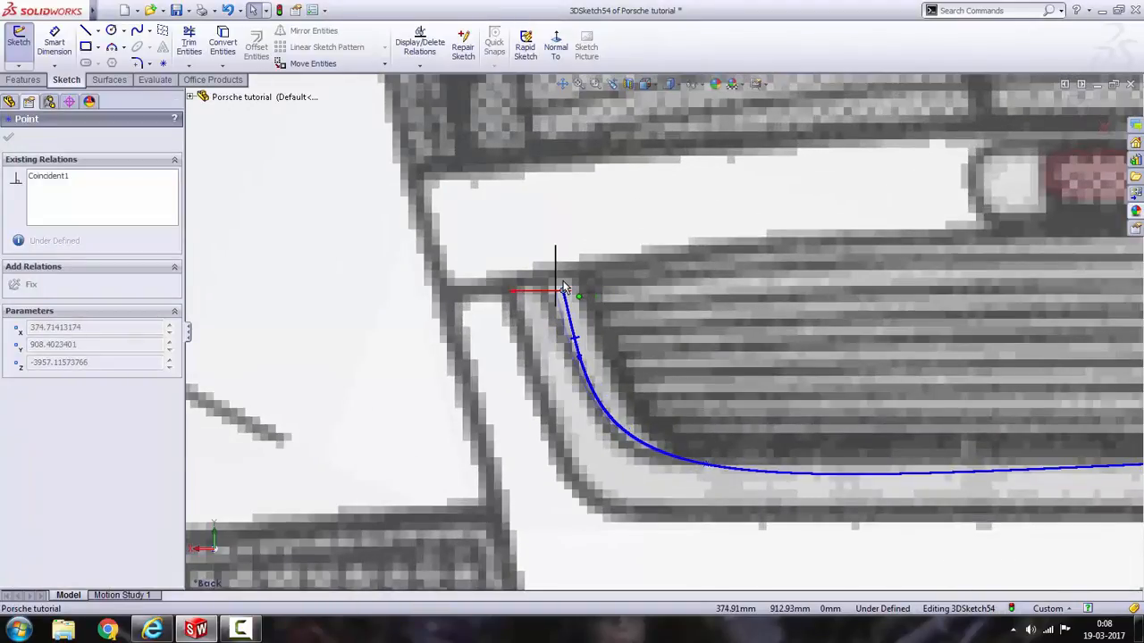
scroll(561, 290, "up", 10)
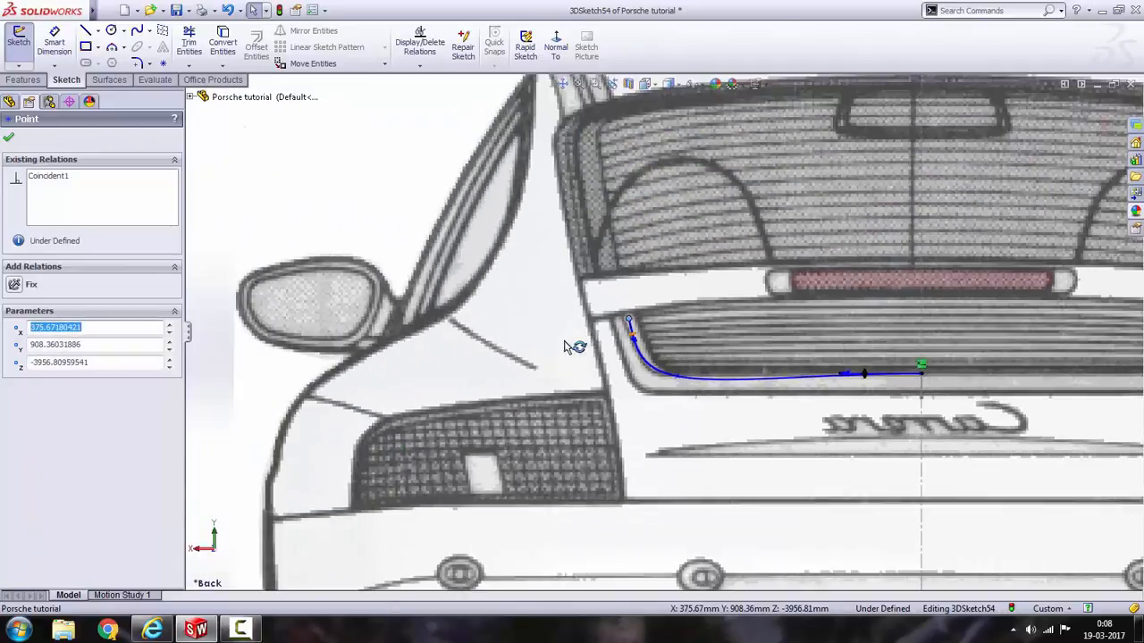
key("Escape")
Shorten the spline's centre tangent handle and flatten the middle point's handle to follow the grille's lower edge in the rear blueprint.
scroll(651, 344, "down", 5)
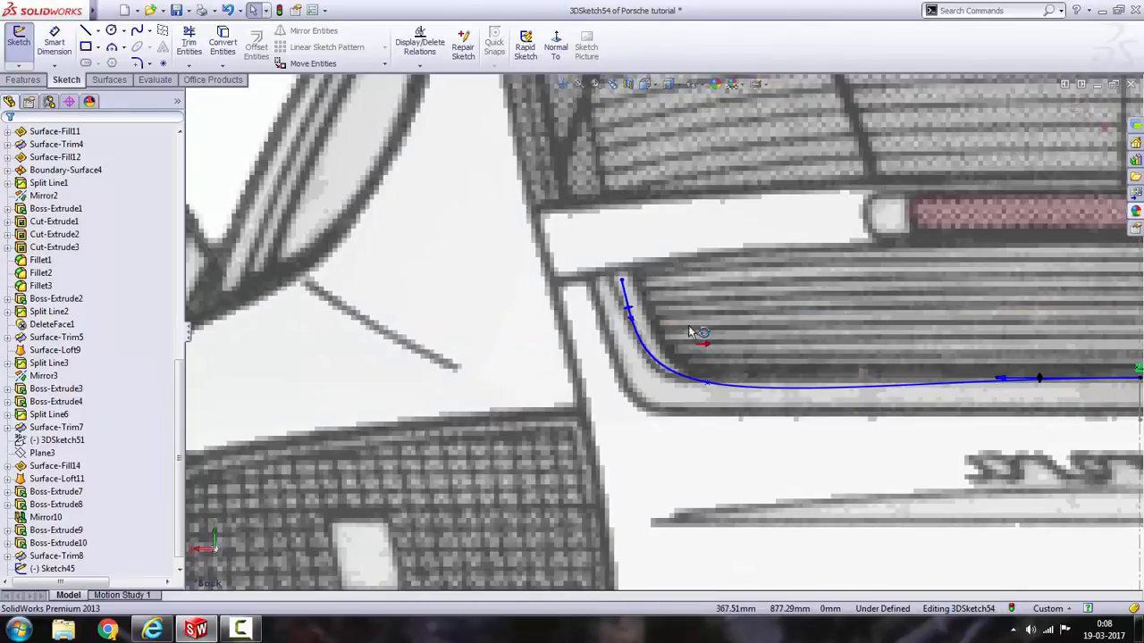
scroll(819, 358, "up", 5)
scroll(680, 376, "down", 5)
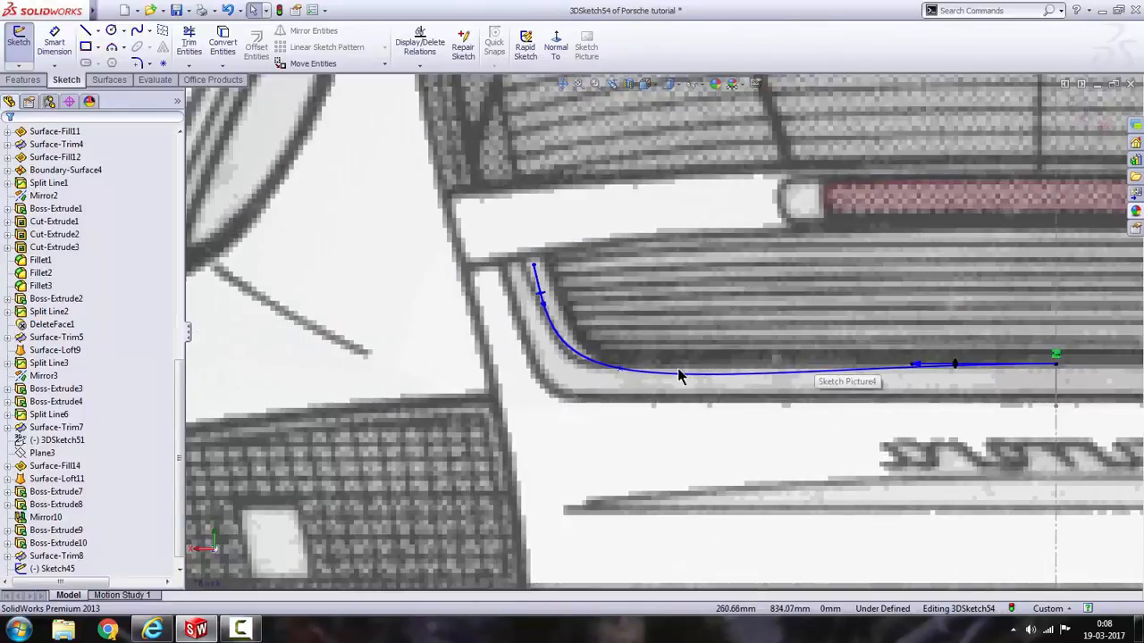
left_click(760, 375)
left_click_drag(912, 366, 969, 366)
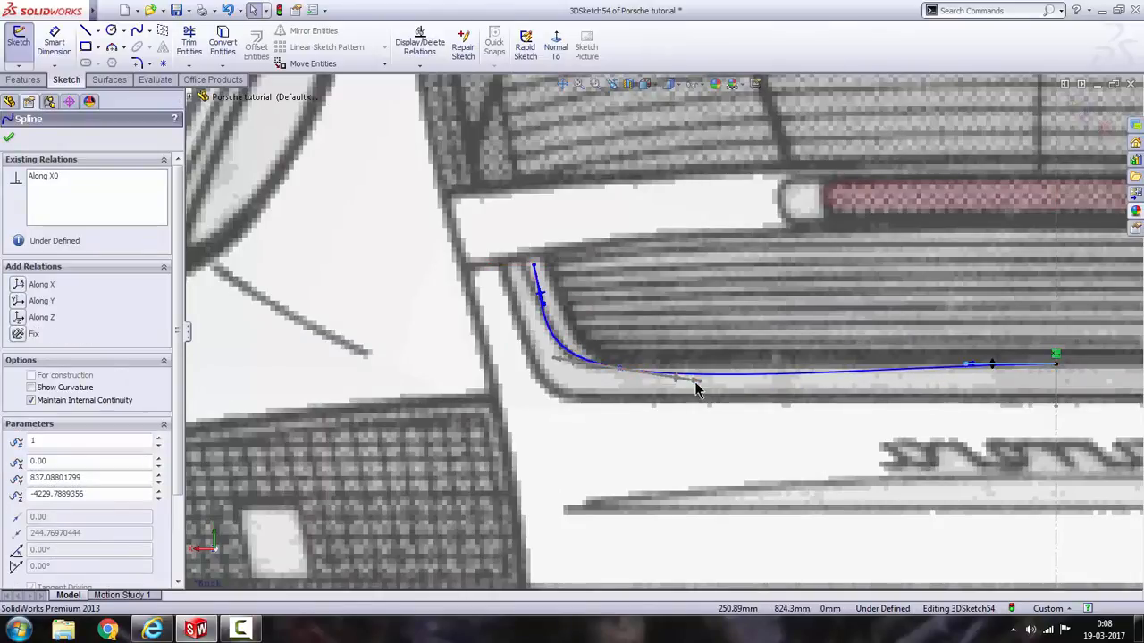
left_click_drag(700, 382, 701, 375)
scroll(587, 368, "up", 6)
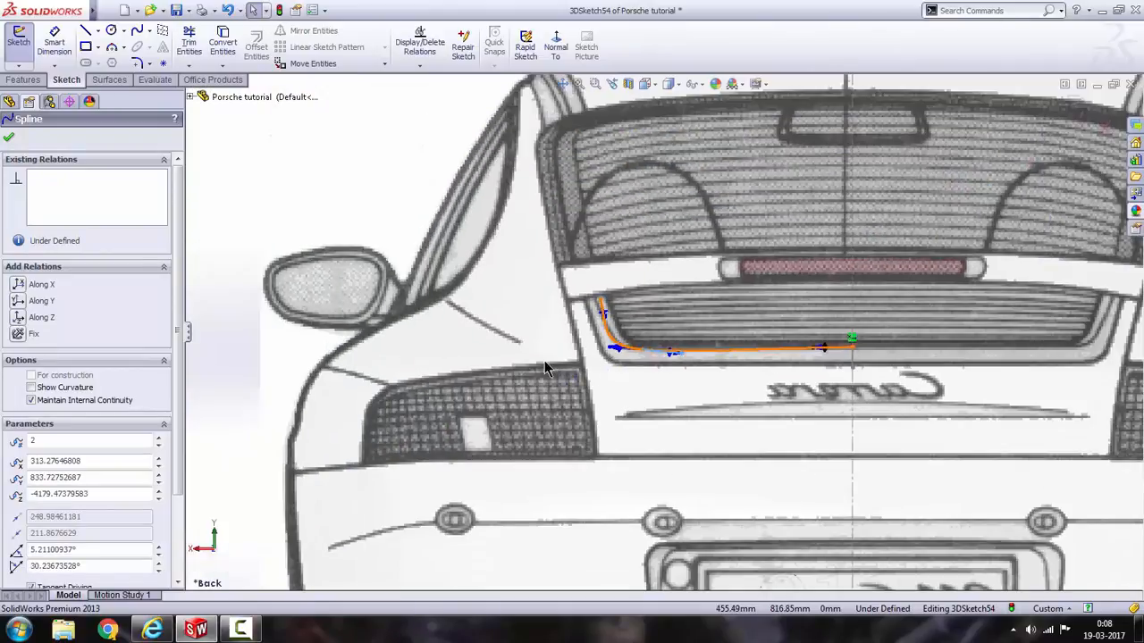
left_click(298, 362)
In the Right orientation, adjust the tangent handle at the spline's front side endpoint and exit the 3D sketch.
key("space")
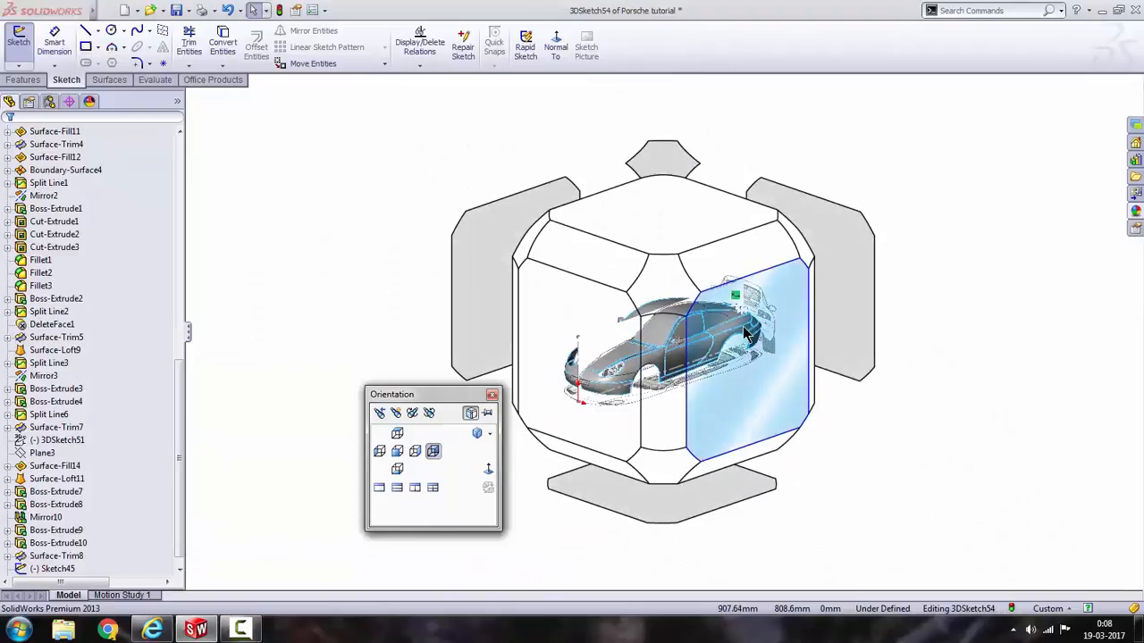
left_click(749, 343)
scroll(920, 318, "down", 3)
scroll(941, 348, "down", 10)
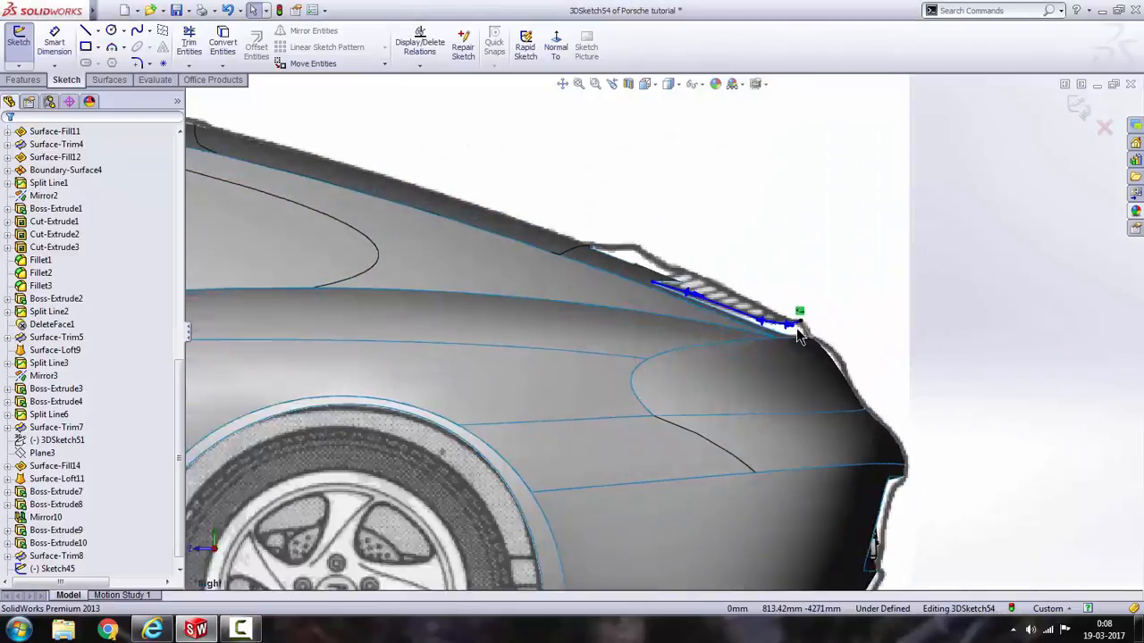
scroll(673, 320, "up", 3)
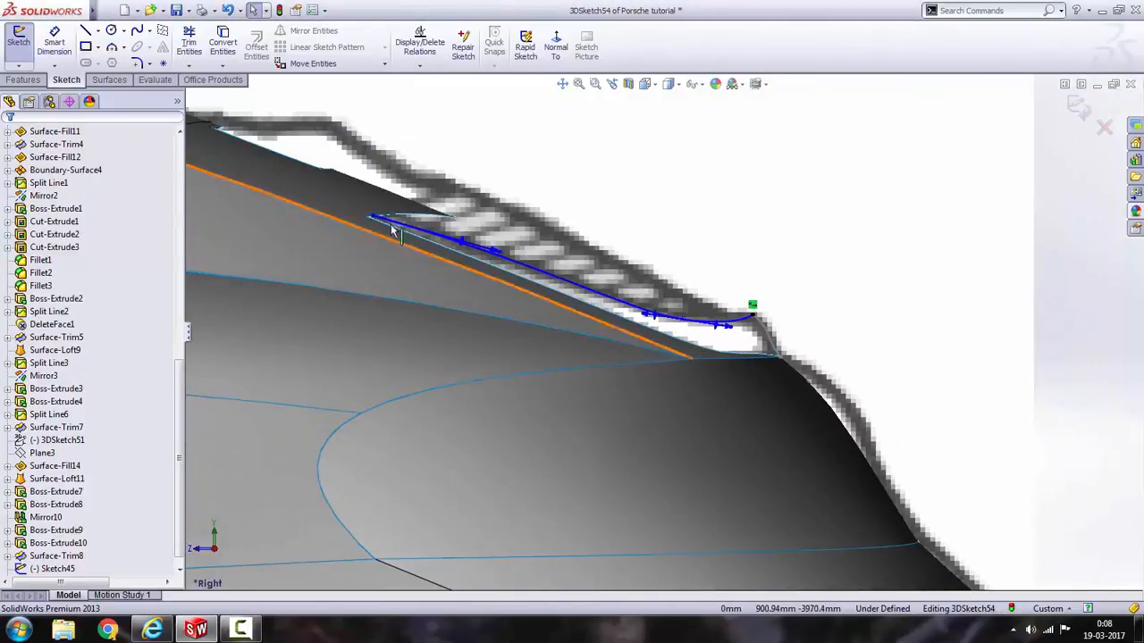
left_click(501, 252)
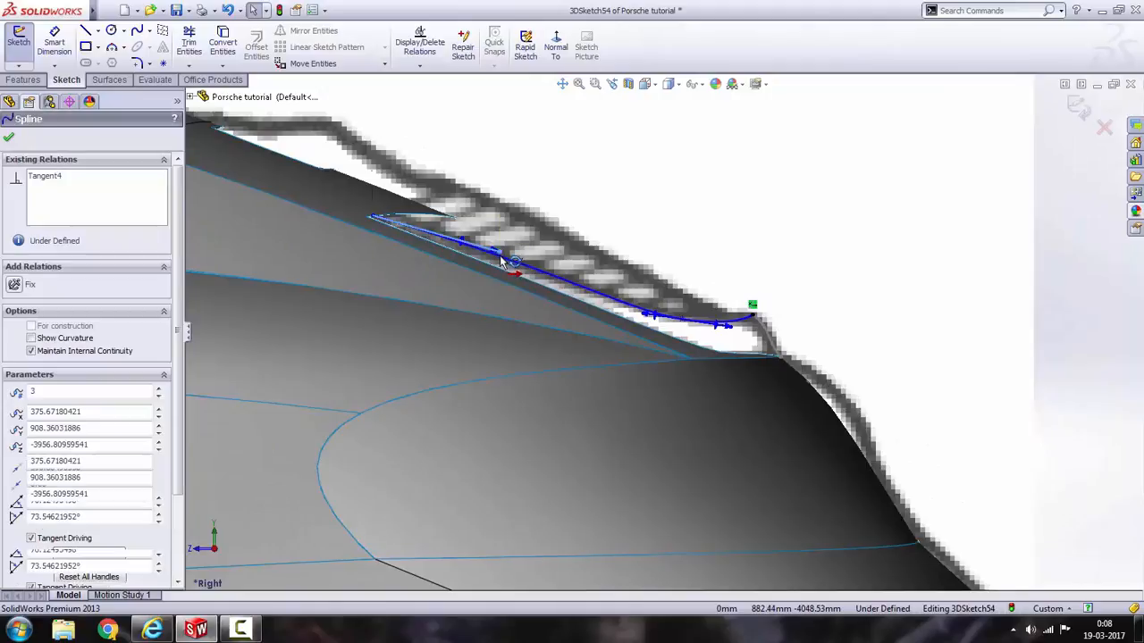
scroll(734, 324, "down", 3)
scroll(735, 323, "up", 5)
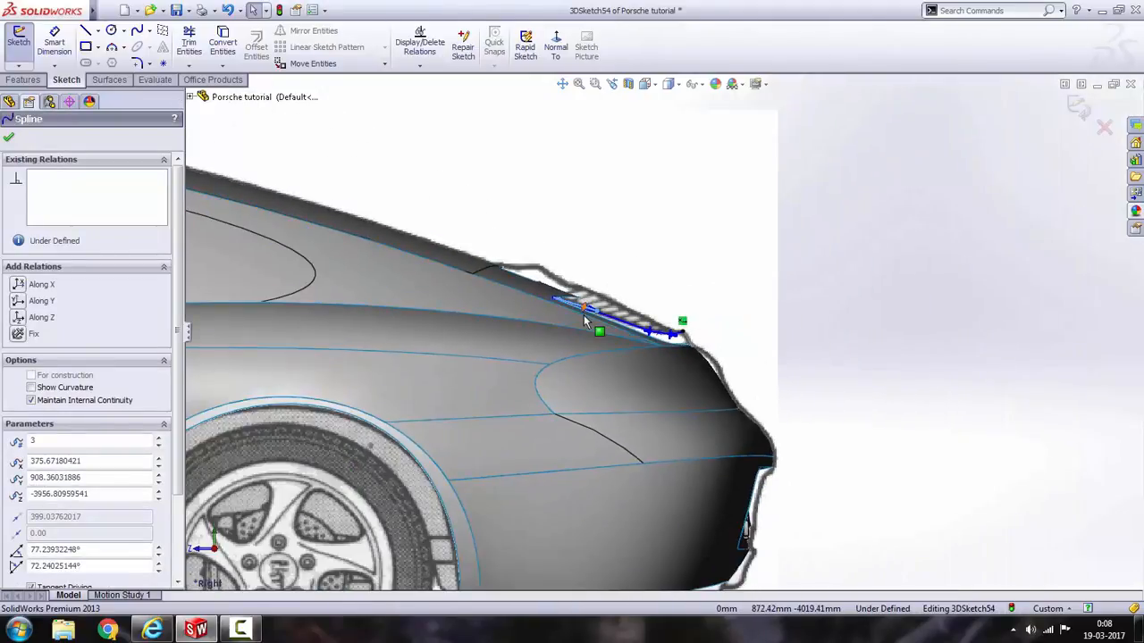
scroll(675, 335, "up", 2)
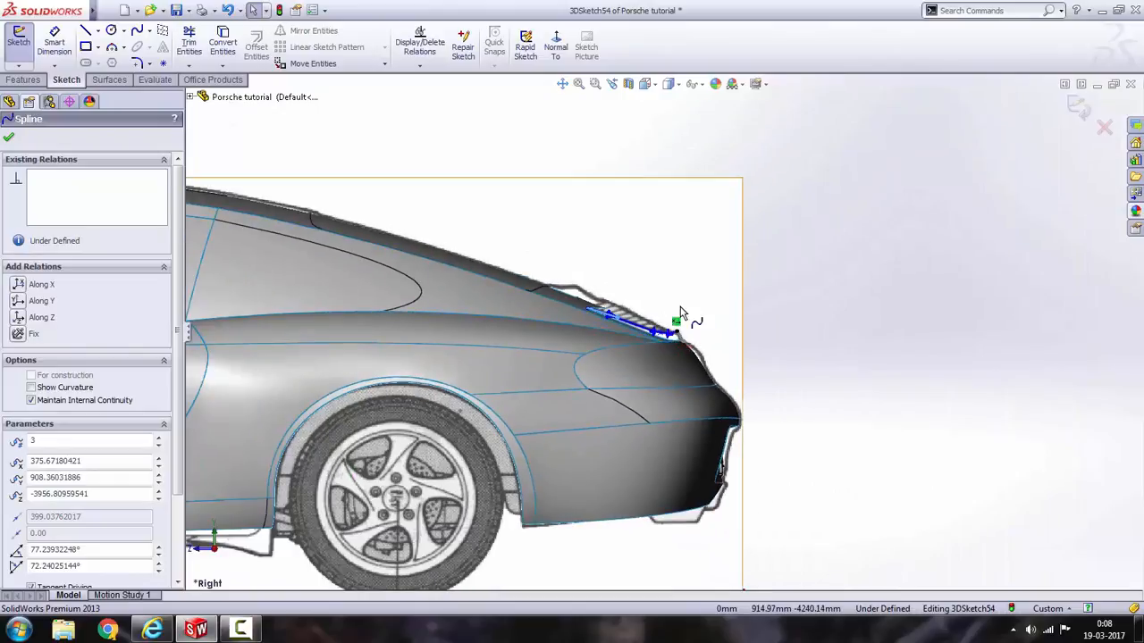
left_click(930, 241)
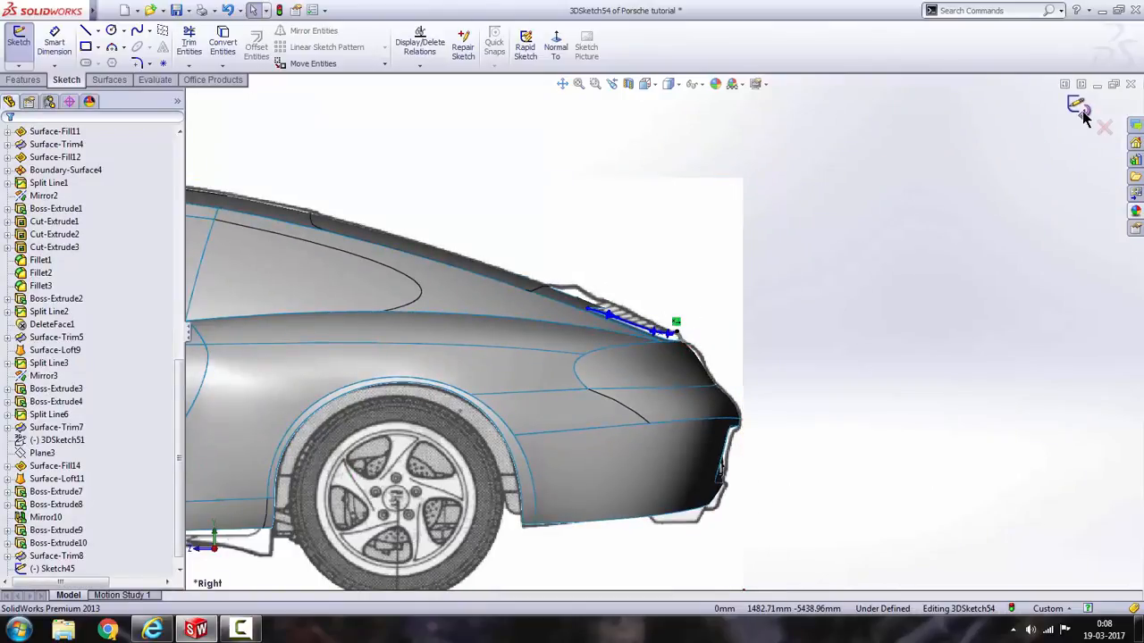
scroll(897, 194, "up", 3)
left_click(762, 261)
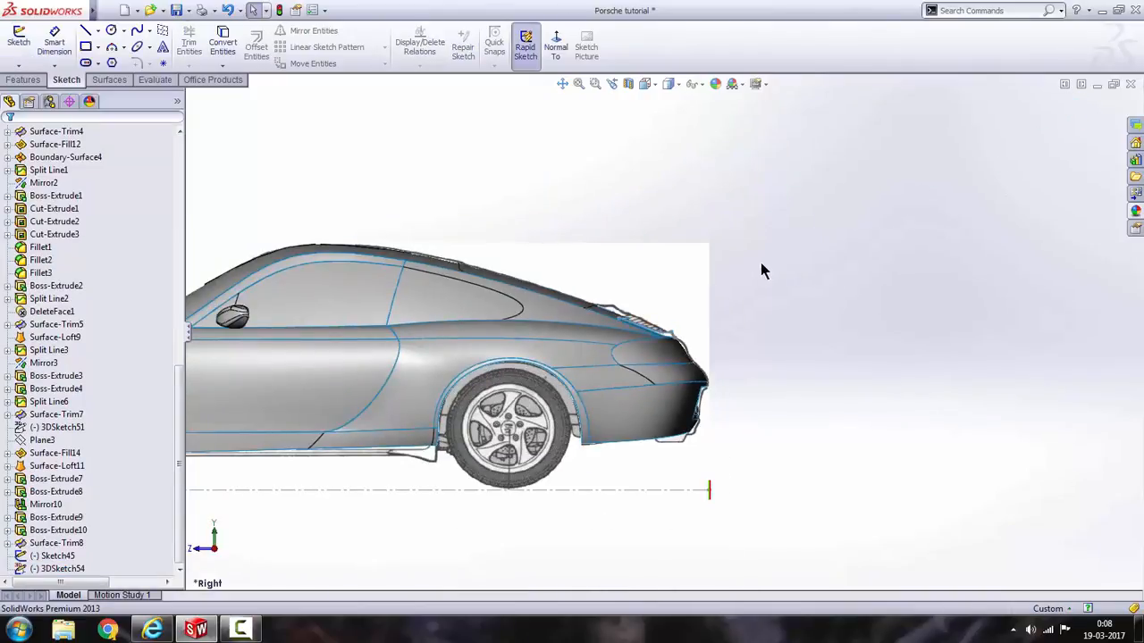
Start a Boundary Surface with the short lip spline and the grille opening's front edge as Direction 1 curves.
scroll(638, 349, "down", 10)
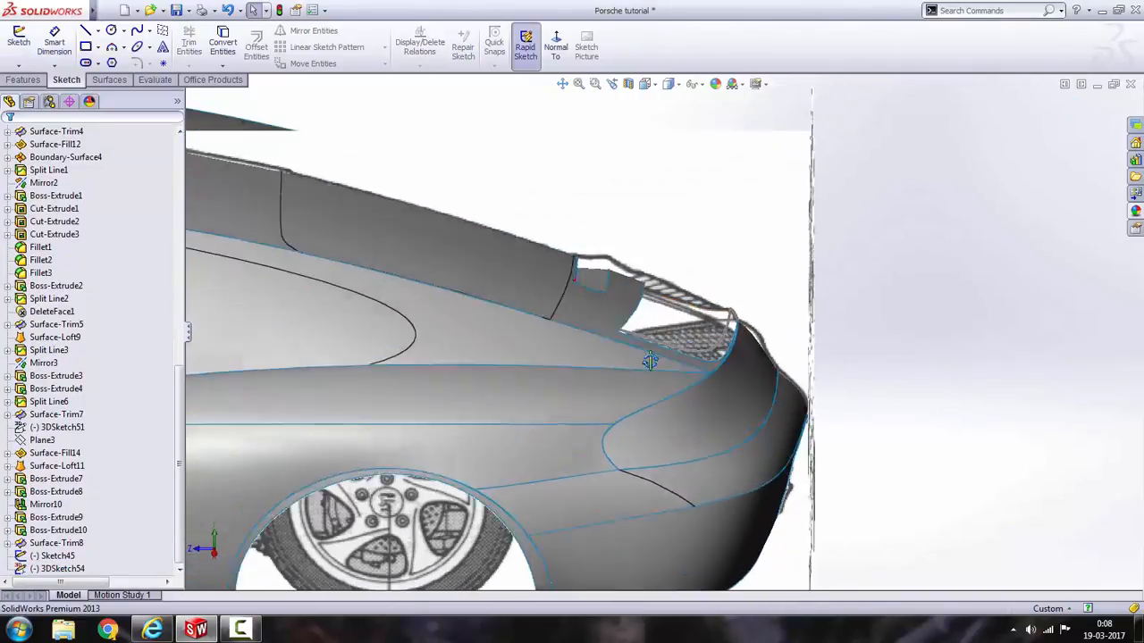
scroll(693, 362, "down", 5)
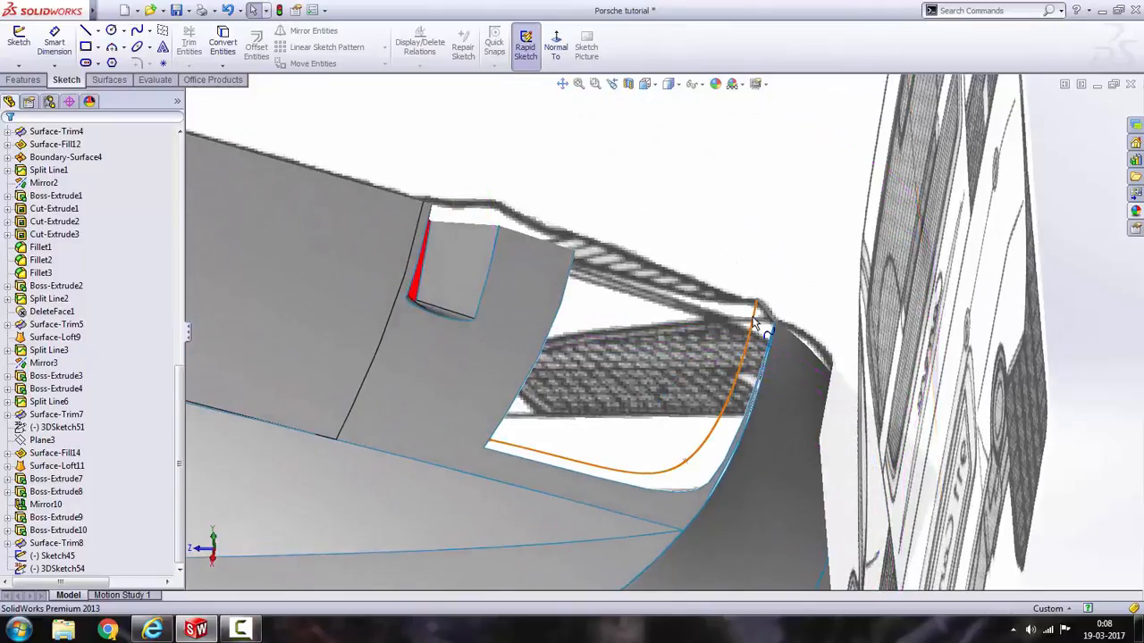
scroll(560, 446, "down", 5)
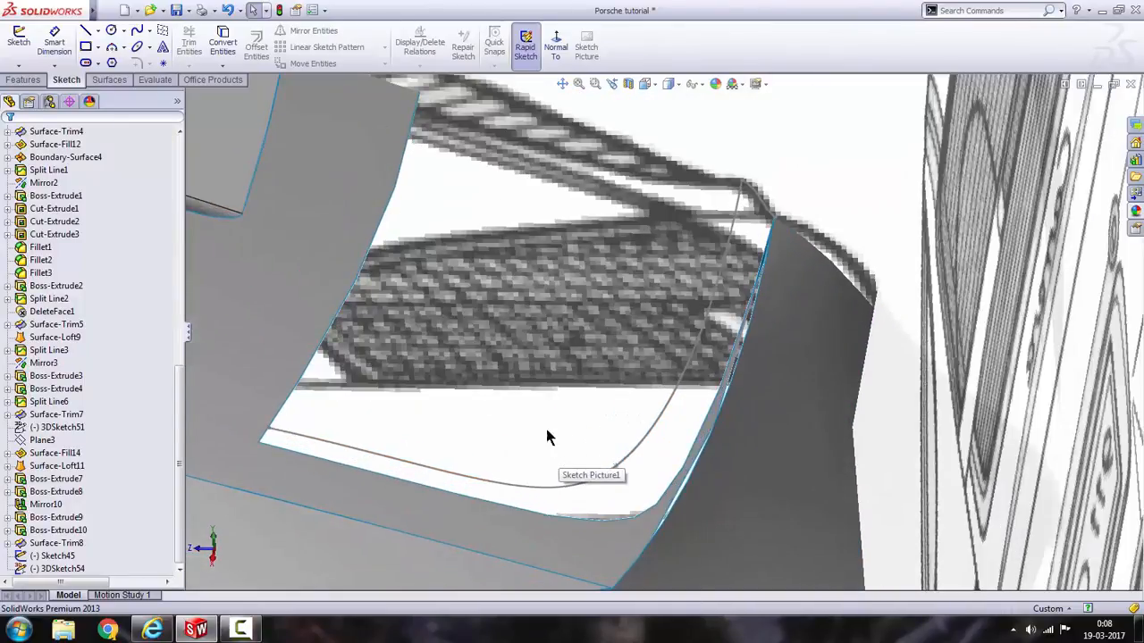
left_click(109, 80)
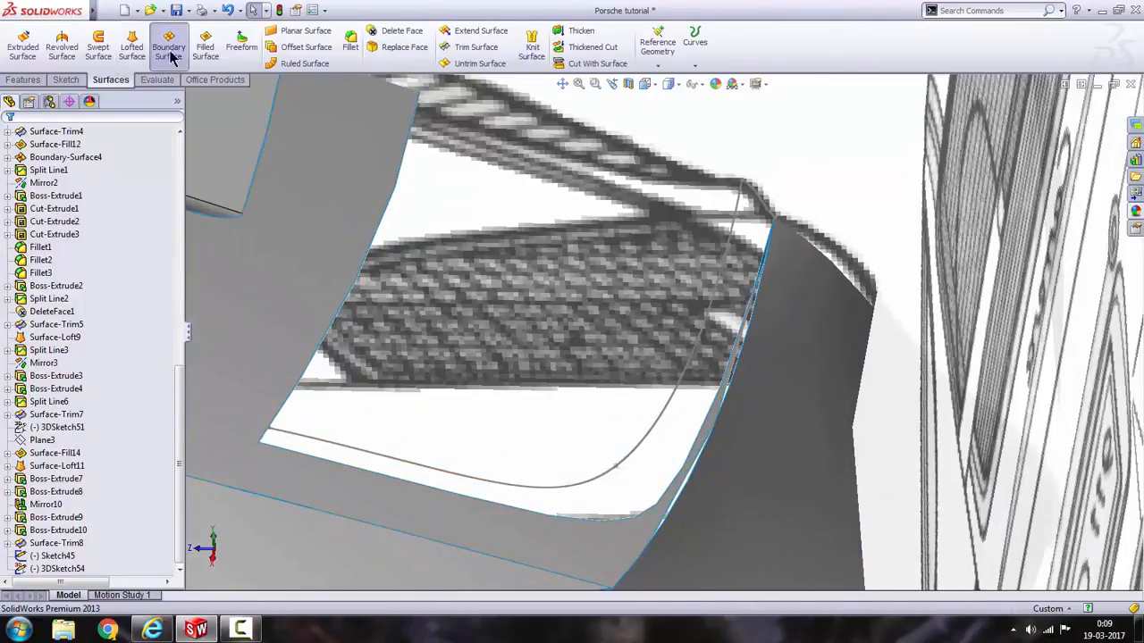
left_click(168, 47)
left_click(763, 207)
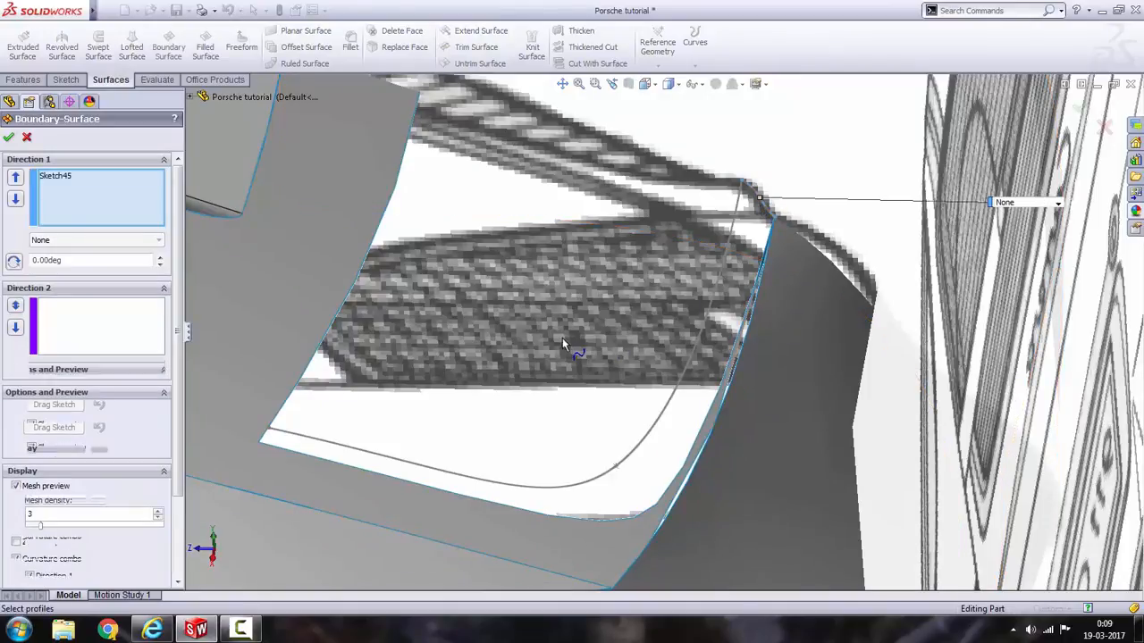
scroll(506, 425, "up", 2)
scroll(502, 431, "down", 2)
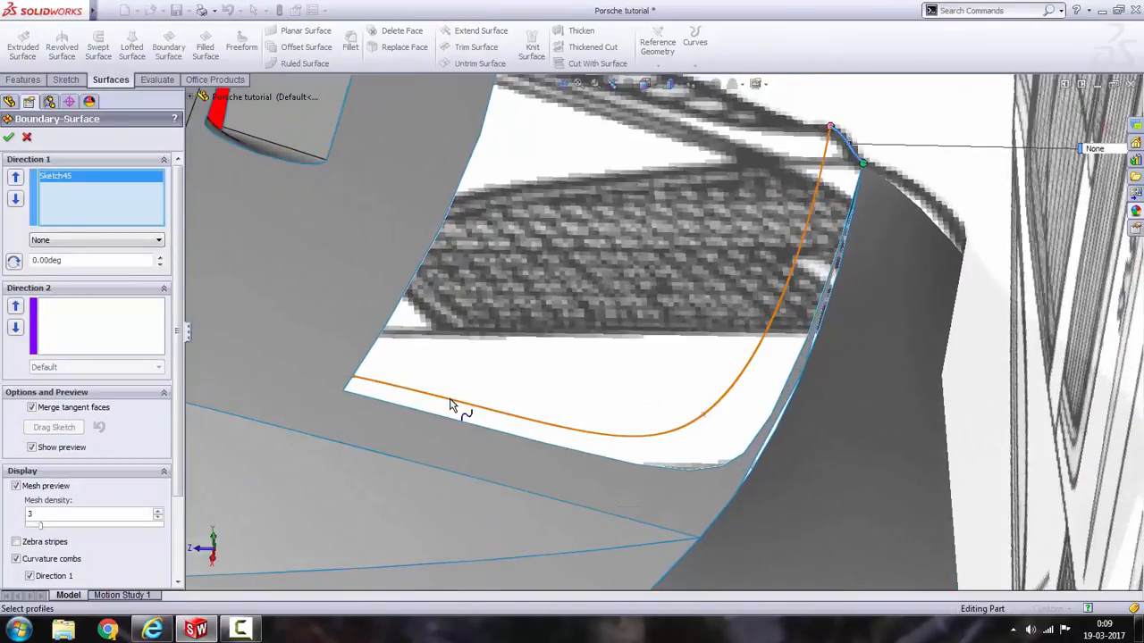
scroll(353, 384, "down", 2)
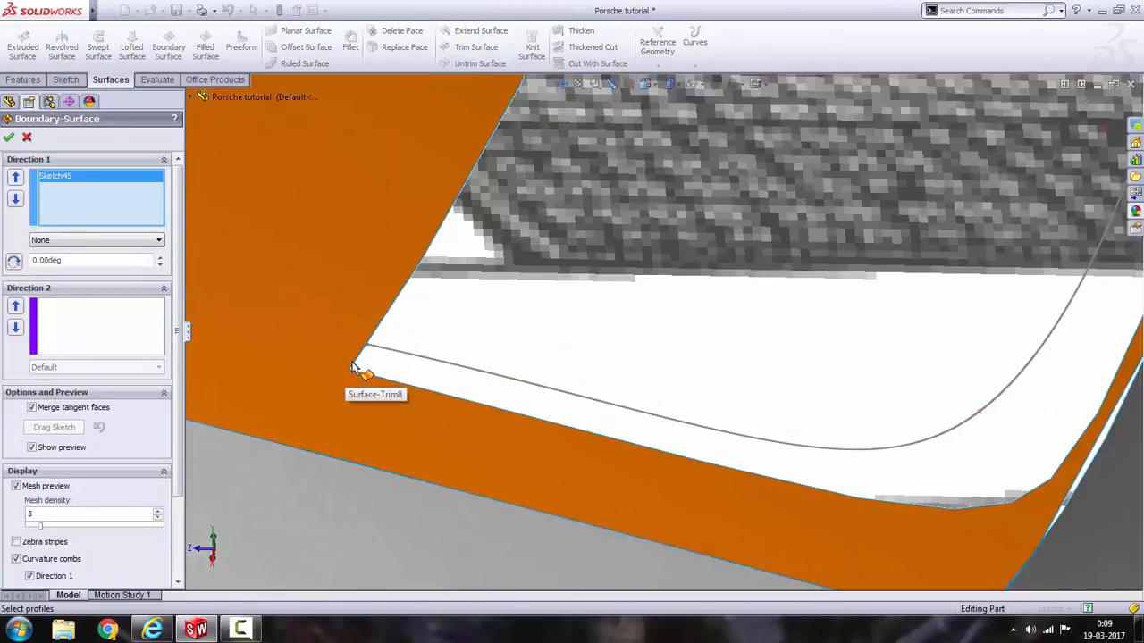
left_click(357, 361)
scroll(493, 383, "up", 4)
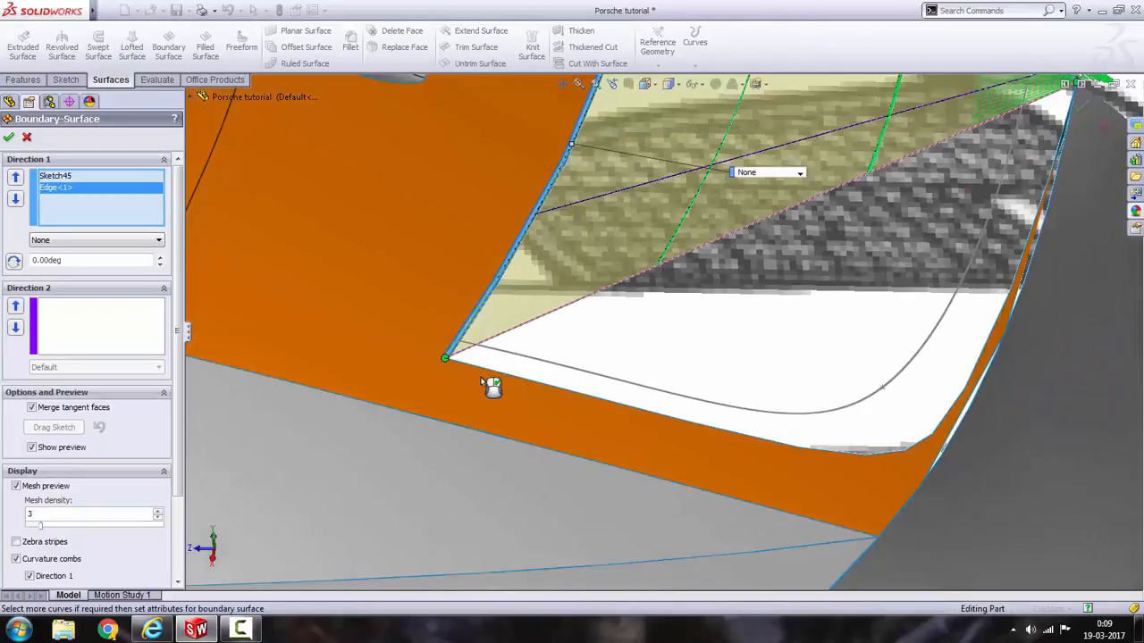
Add the 3D spline and the grille opening's curved outer edge as Direction 2 curves.
left_click(129, 323)
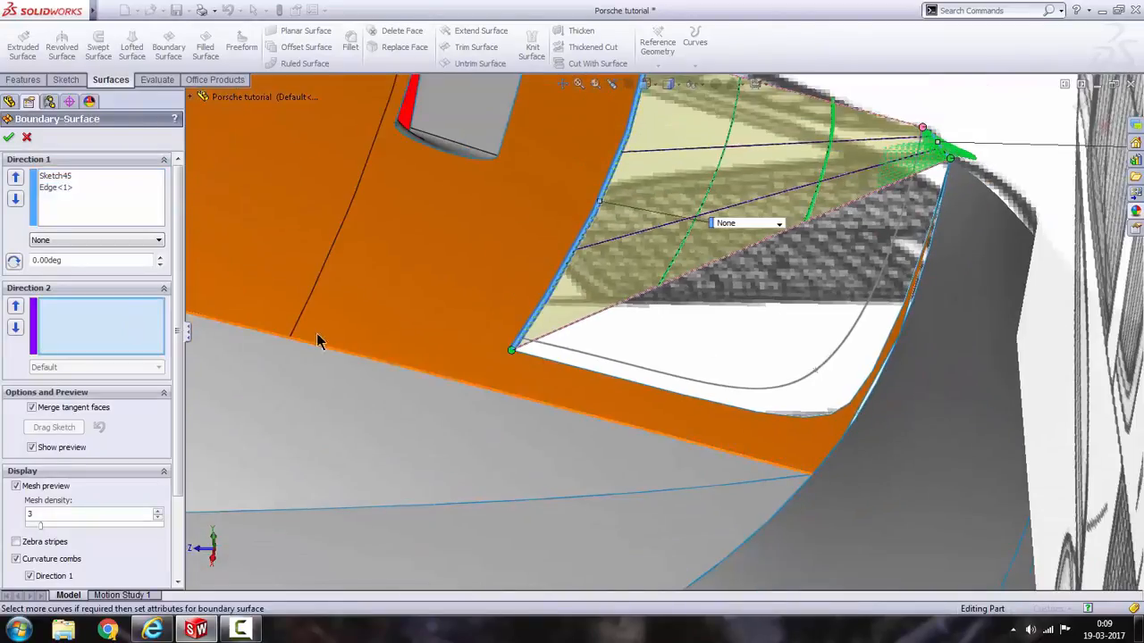
left_click(592, 362)
scroll(639, 382, "down", 2)
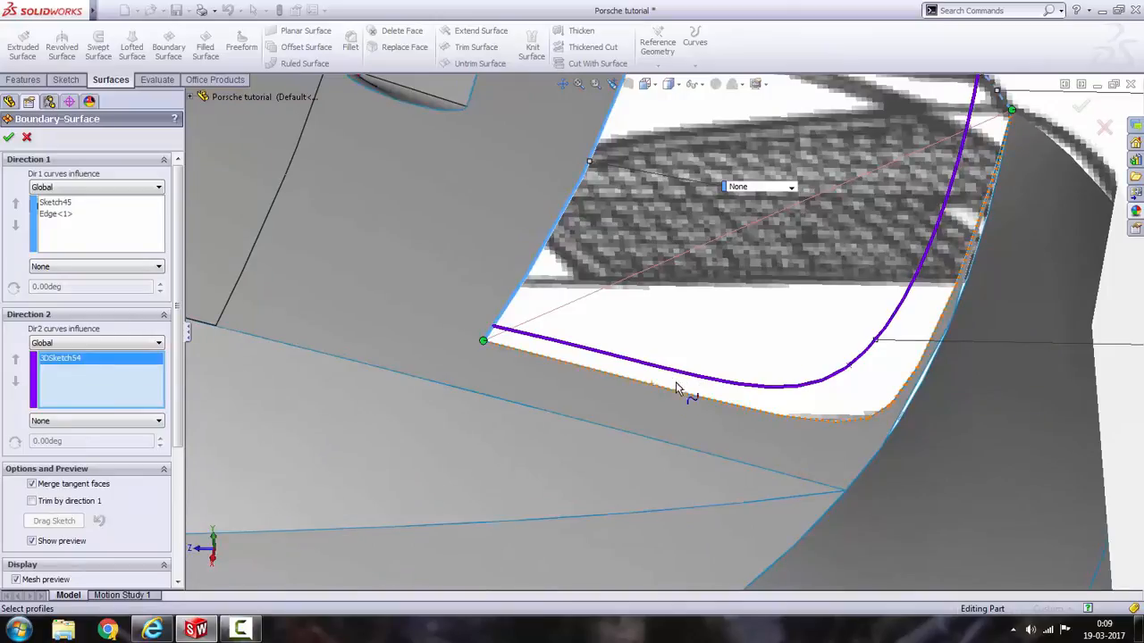
left_click(680, 399)
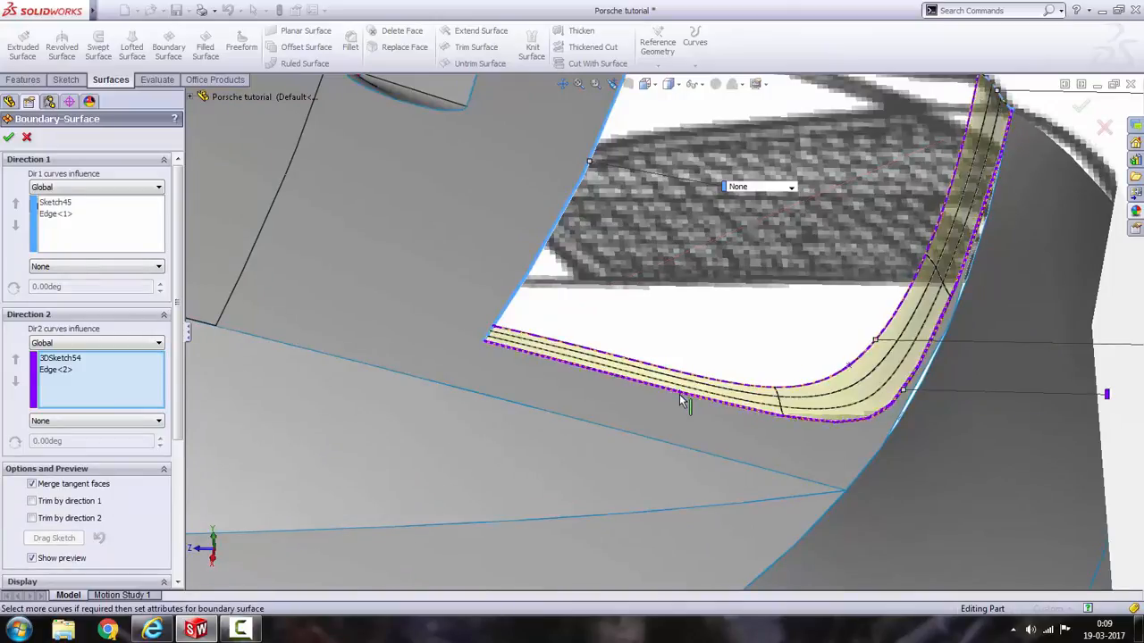
Check the boundary surface preview along the grille rim and create the surface with no tangency constraints.
middle_click_drag(858, 357, 923, 219)
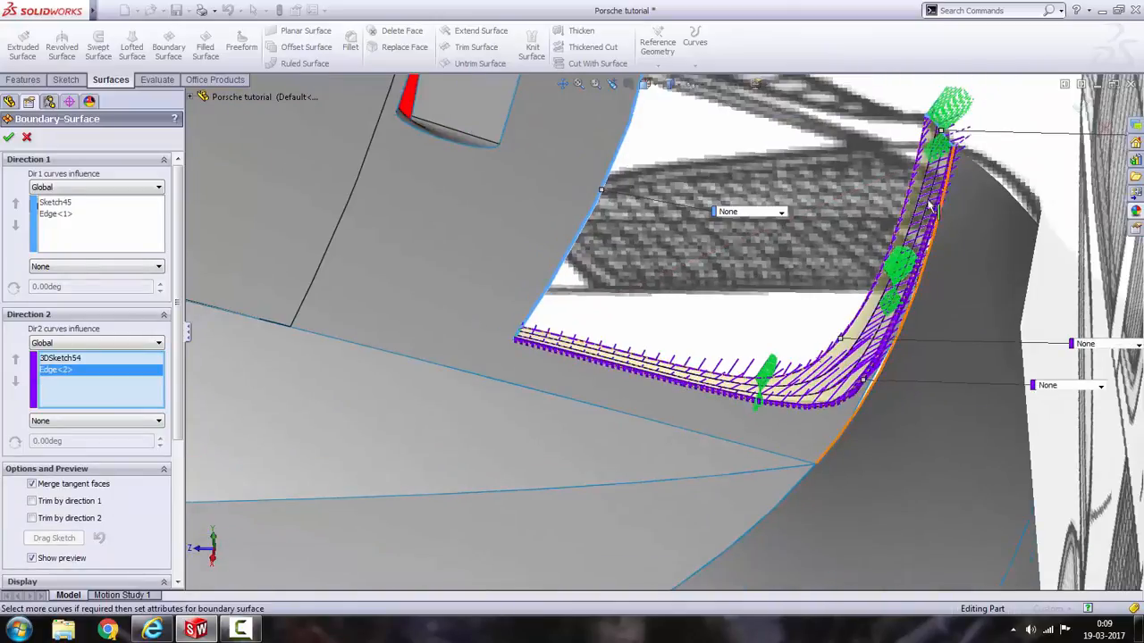
scroll(932, 208, "down", 2)
scroll(336, 400, "down", 1)
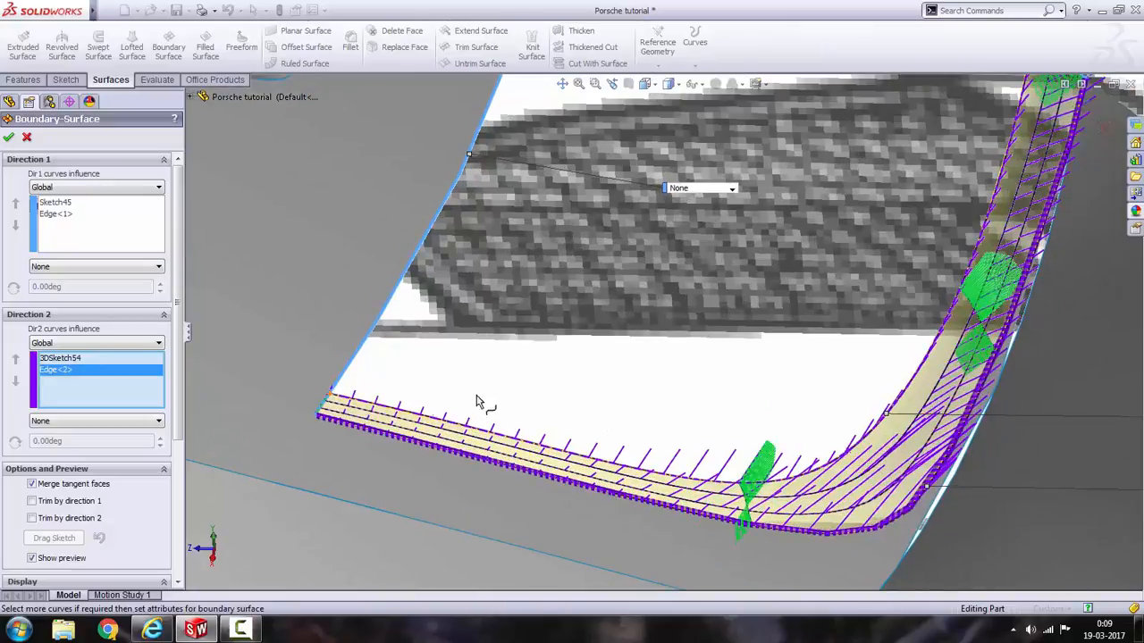
scroll(536, 402, "up", 2)
middle_click_drag(575, 402, 727, 272)
left_click(8, 138)
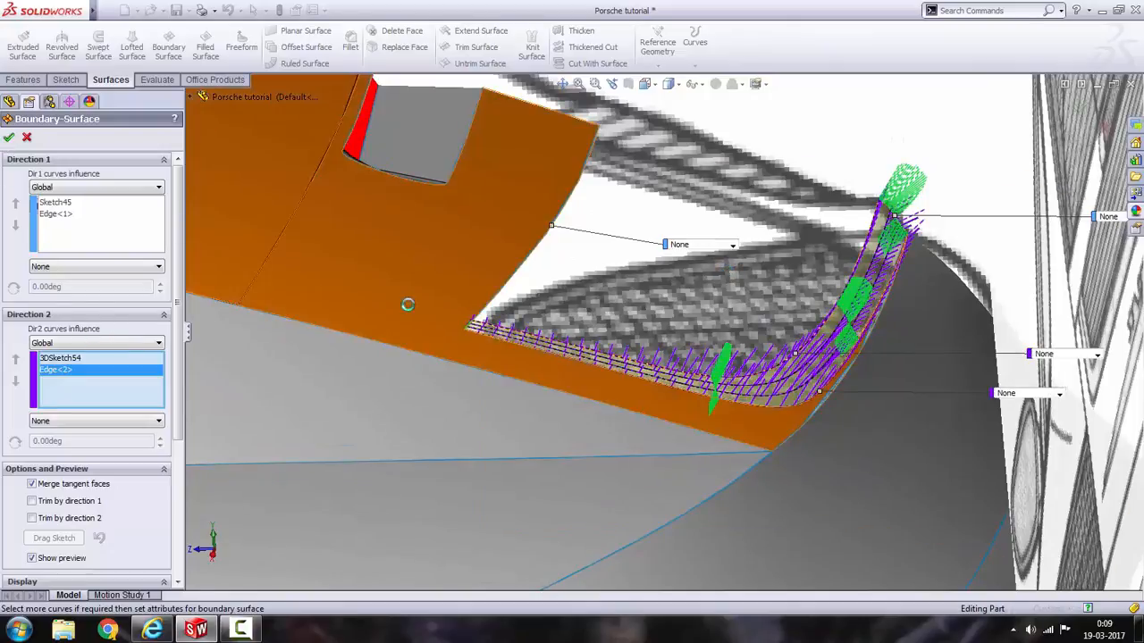
scroll(606, 376, "up", 5)
left_click(825, 401)
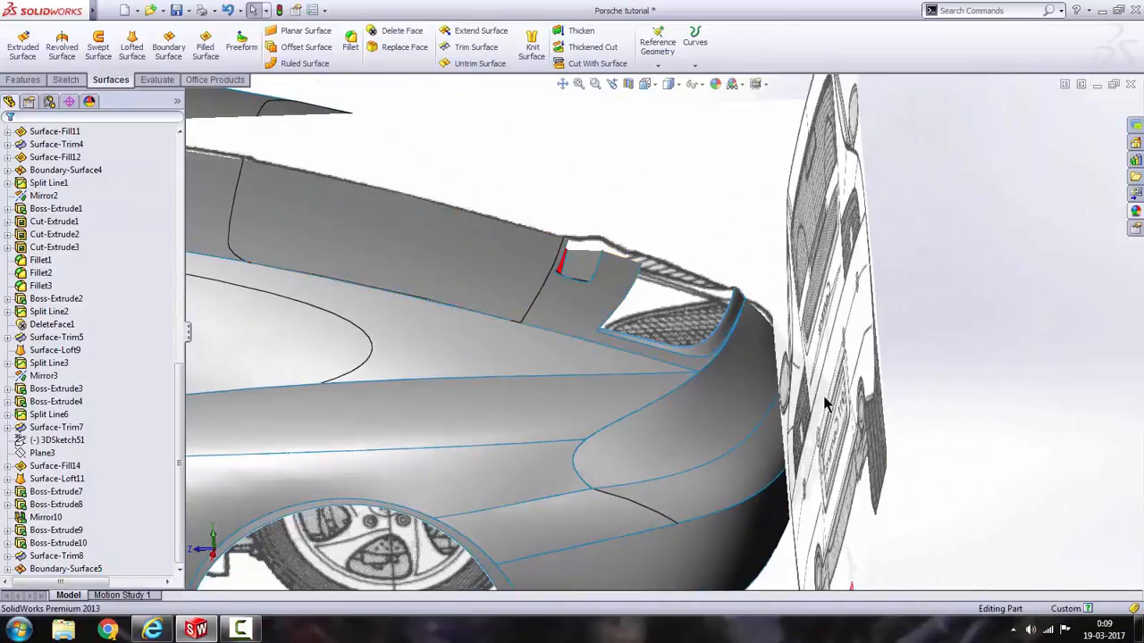
Examine the new boundary surface along the grille rim from several angles against the side blueprint.
middle_click_drag(693, 376, 690, 357)
scroll(691, 357, "down", 3)
scroll(691, 356, "down", 3)
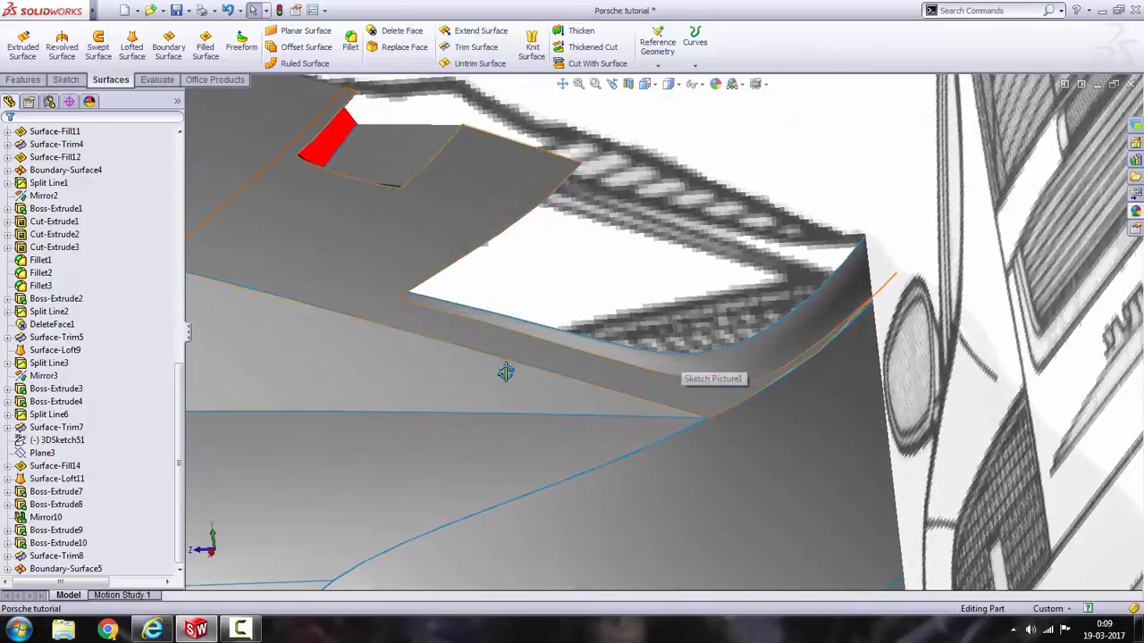
middle_click_drag(506, 373, 516, 344)
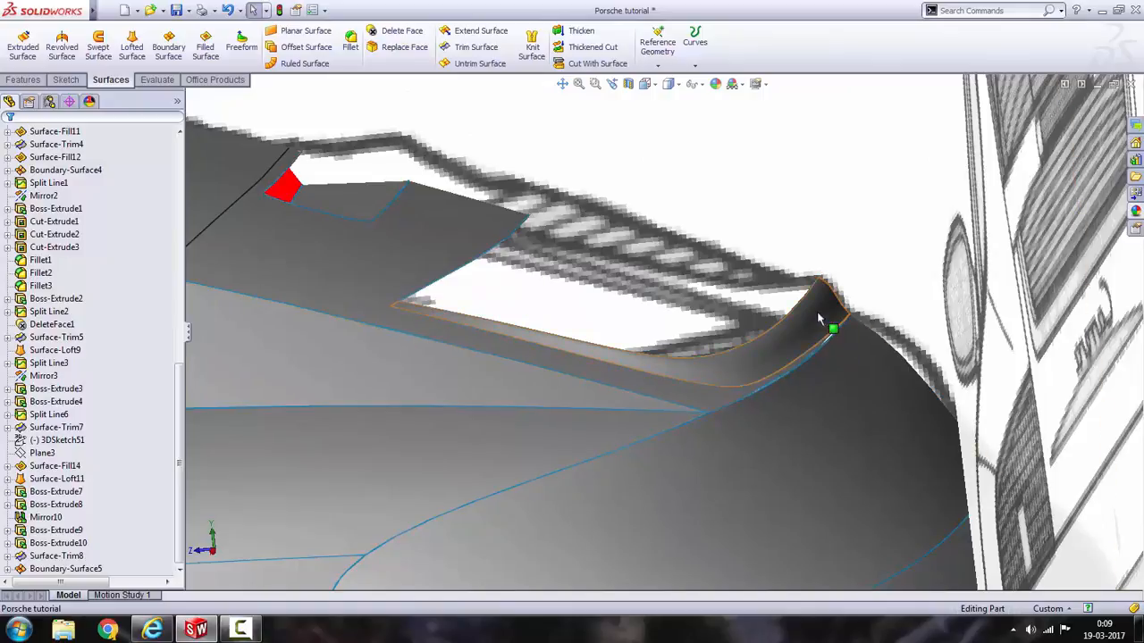
scroll(816, 304, "down", 3)
scroll(765, 311, "down", 2)
scroll(656, 431, "up", 3)
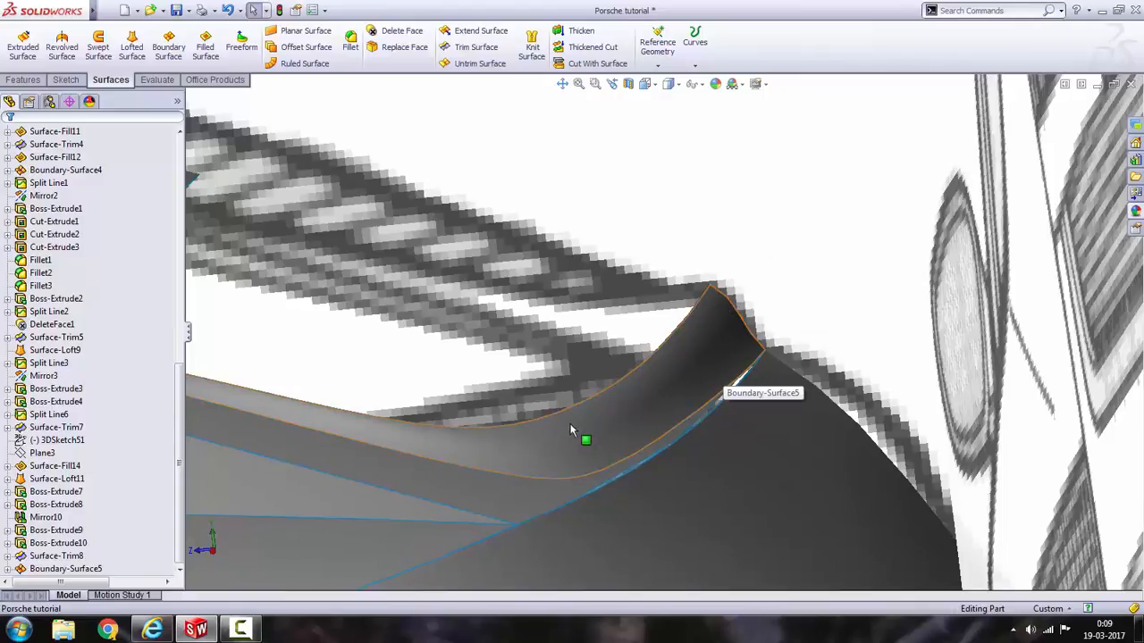
middle_click_drag(570, 425, 546, 391)
scroll(546, 392, "up", 3)
scroll(616, 318, "down", 5)
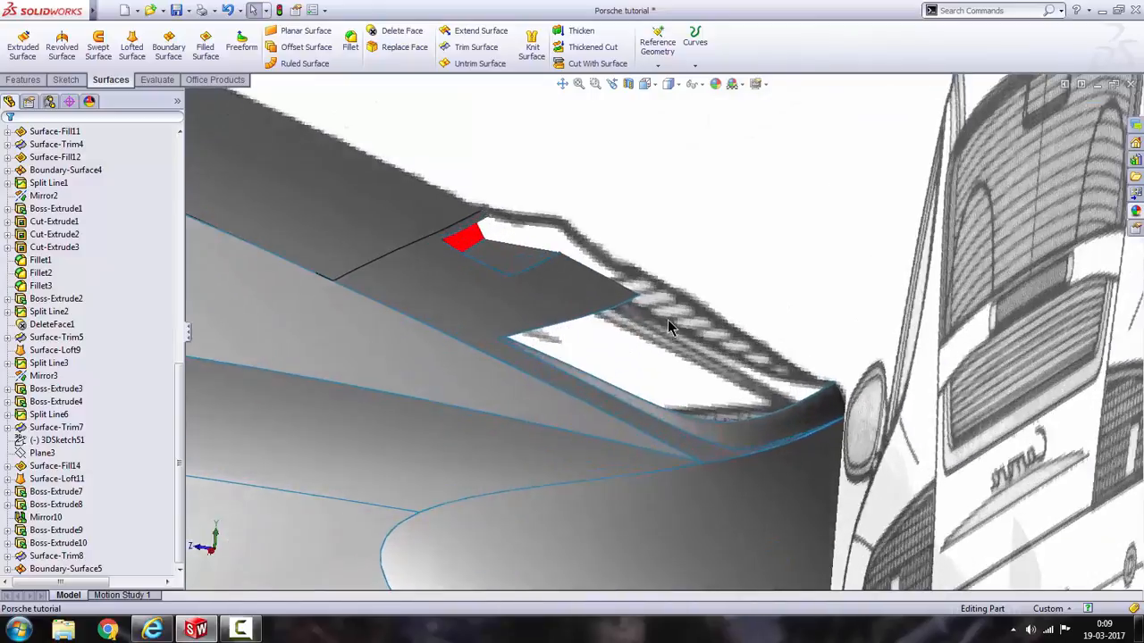
scroll(668, 320, "down", 2)
middle_click_drag(668, 322, 670, 354)
scroll(672, 357, "up", 5)
scroll(707, 438, "down", 2)
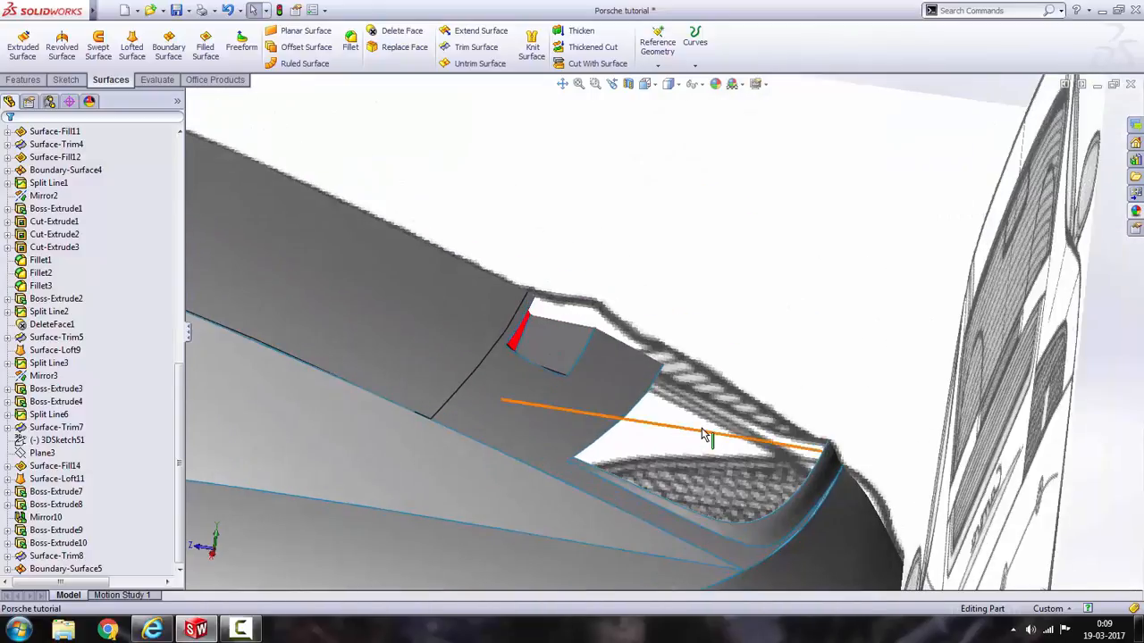
Switch to the Right orientation and start a new sketch on the Right plane.
key("space")
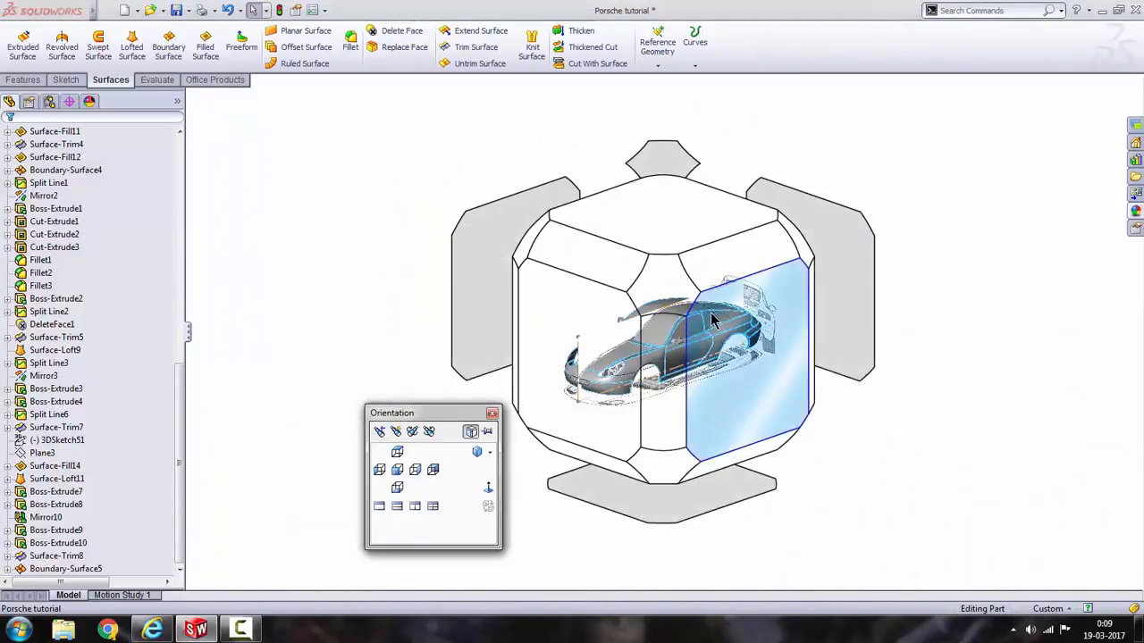
left_click(713, 322)
scroll(879, 345, "down", 5)
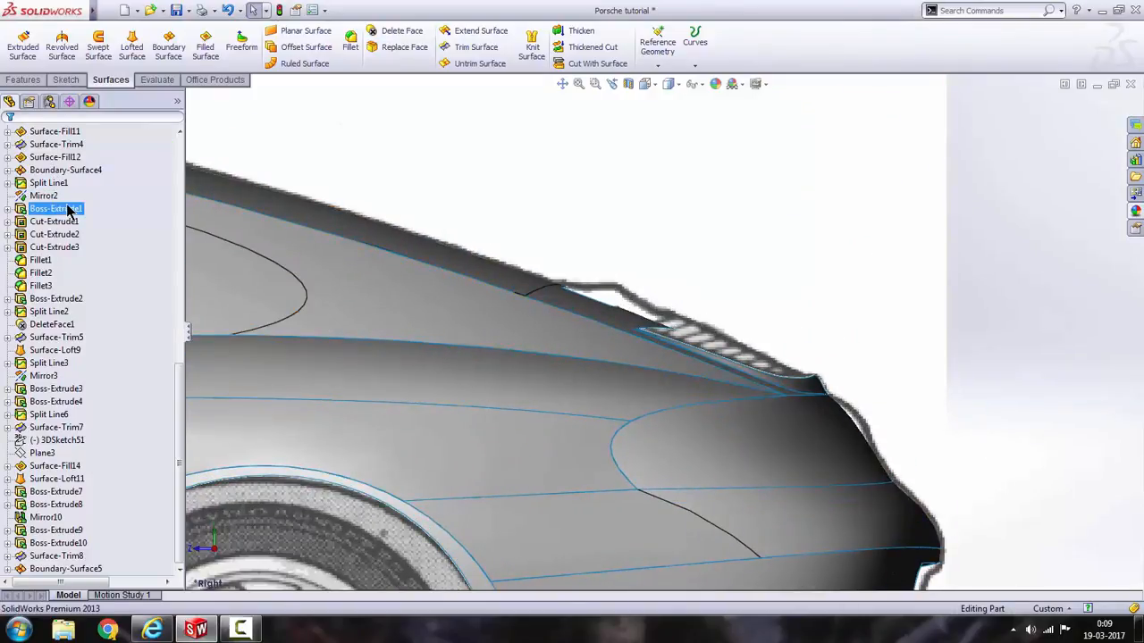
scroll(67, 208, "up", 11)
scroll(67, 208, "up", 2)
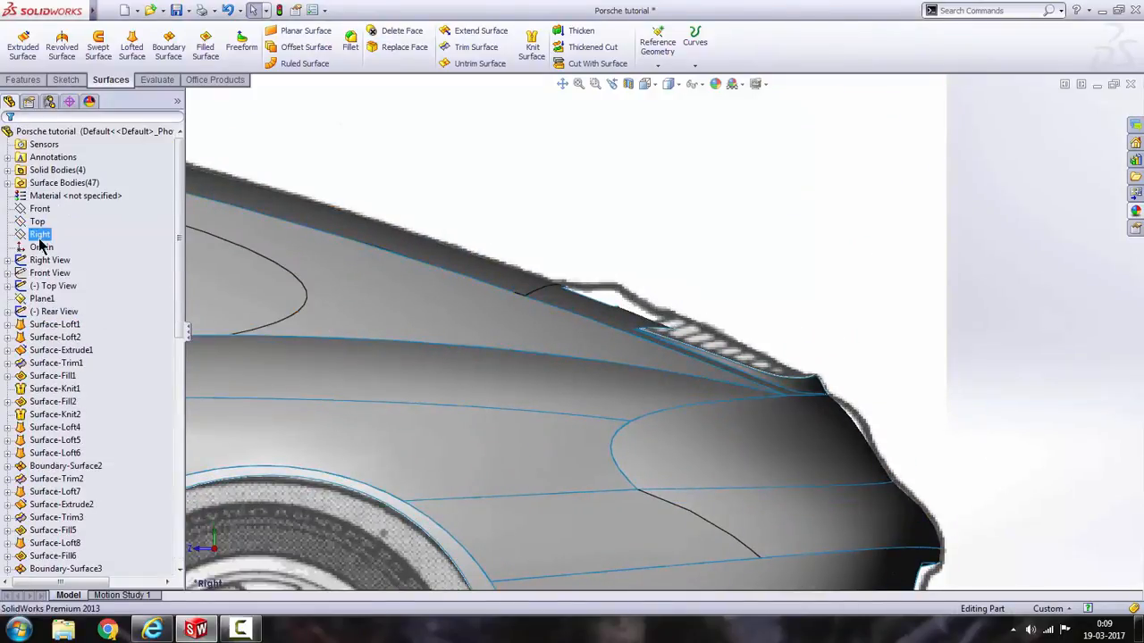
left_click(64, 216)
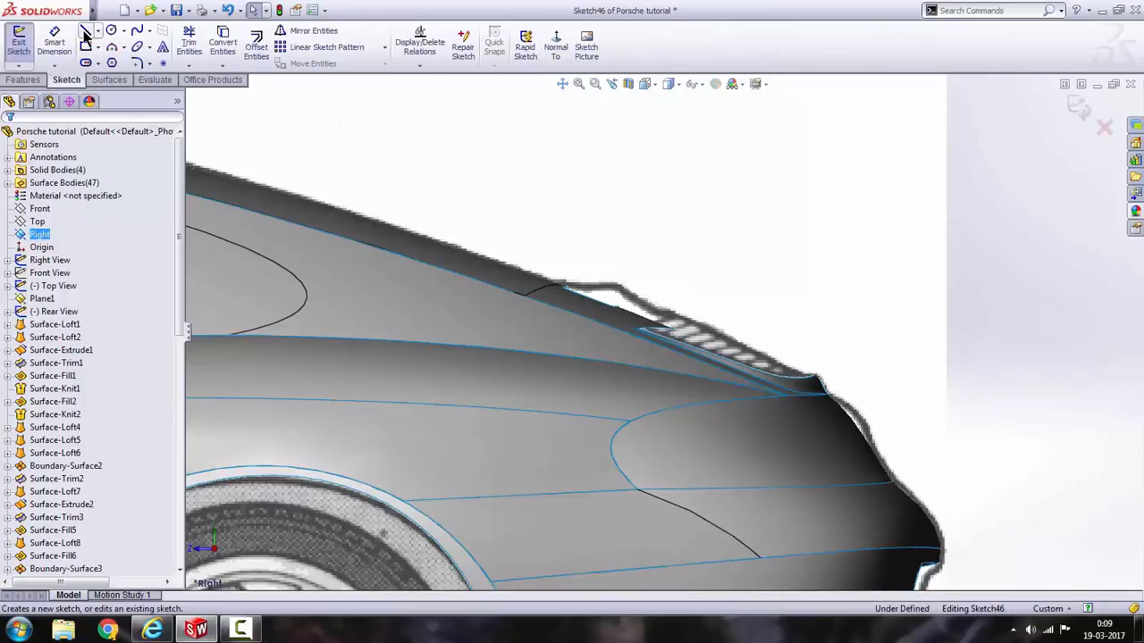
Draw a two-point spline from the front edge of the grille opening to the top corner of the raised rear lip.
scroll(642, 350, "down", 5)
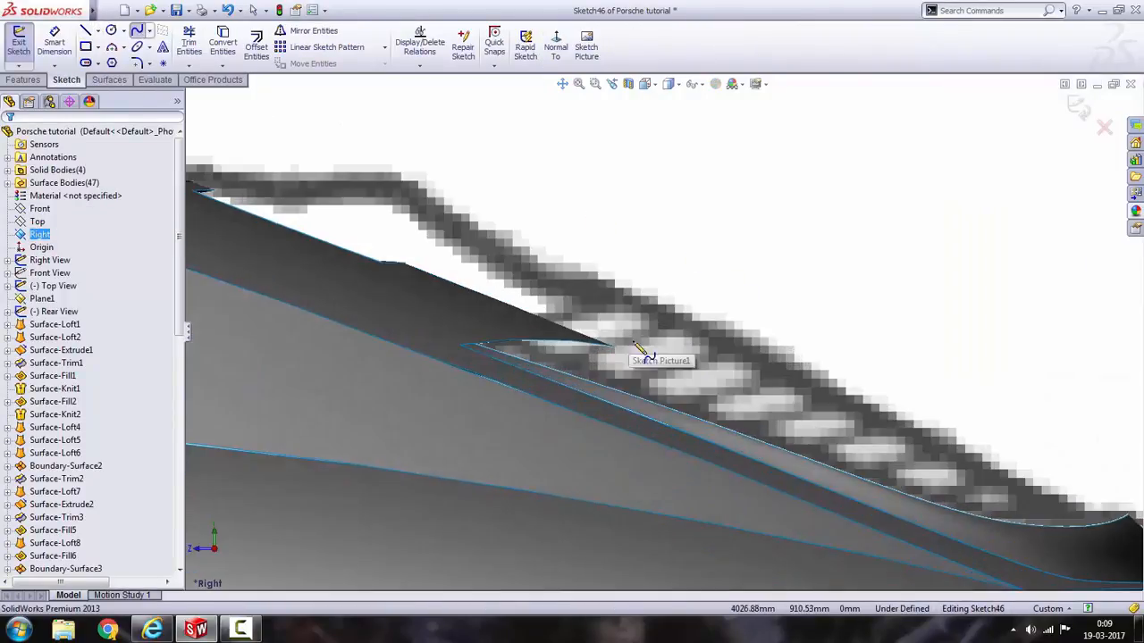
left_click(617, 347)
scroll(644, 363, "up", 2)
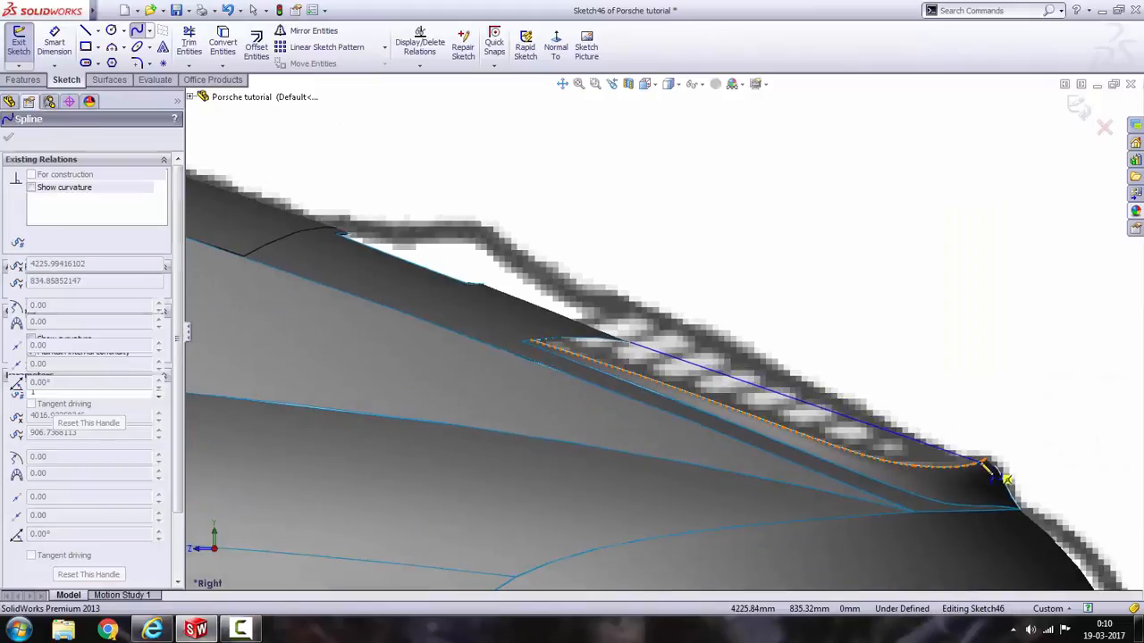
scroll(995, 468, "down", 4)
middle_click_drag(912, 447, 901, 383)
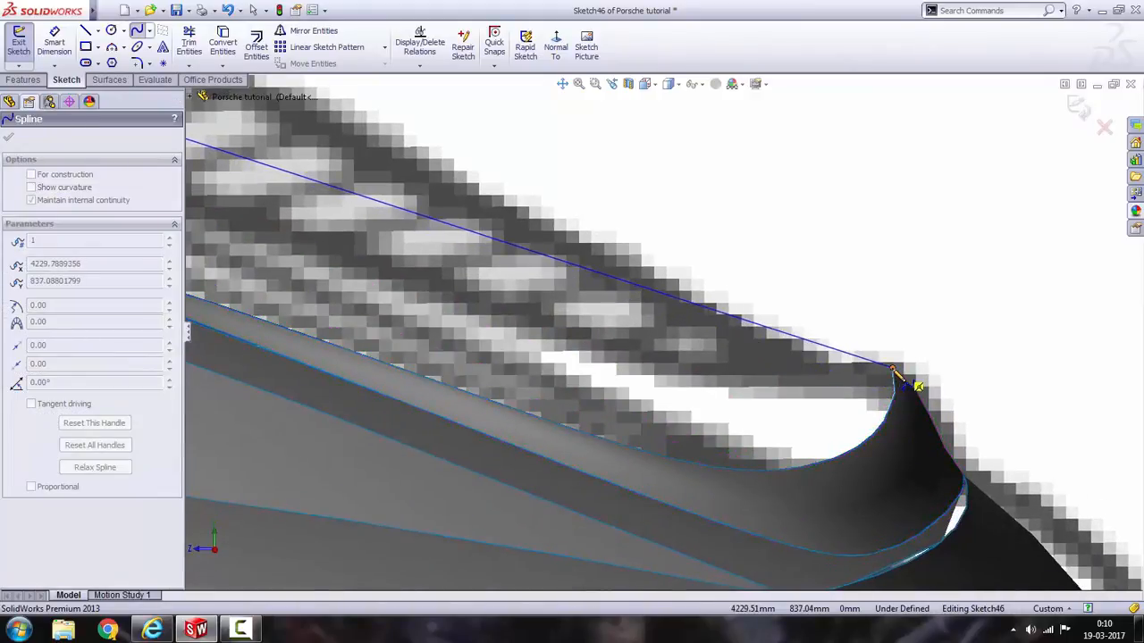
left_click(893, 368)
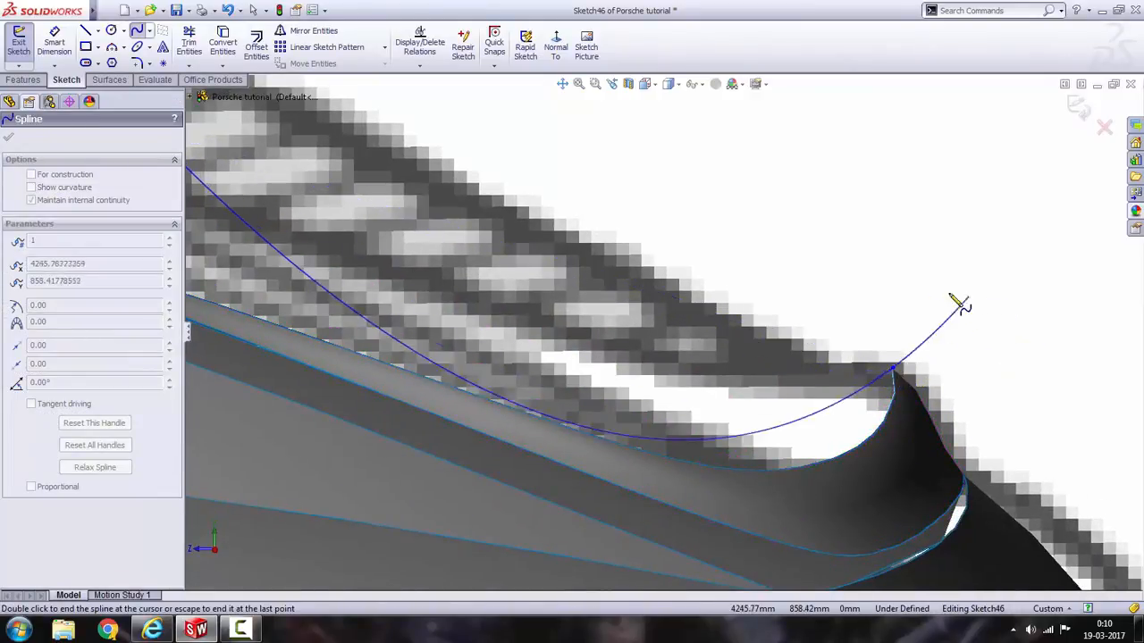
key("Escape")
In the Right orientation, pull the tangent handles at both spline endpoints to give the spline a slight upward curve.
scroll(935, 301, "up", 3)
key("space")
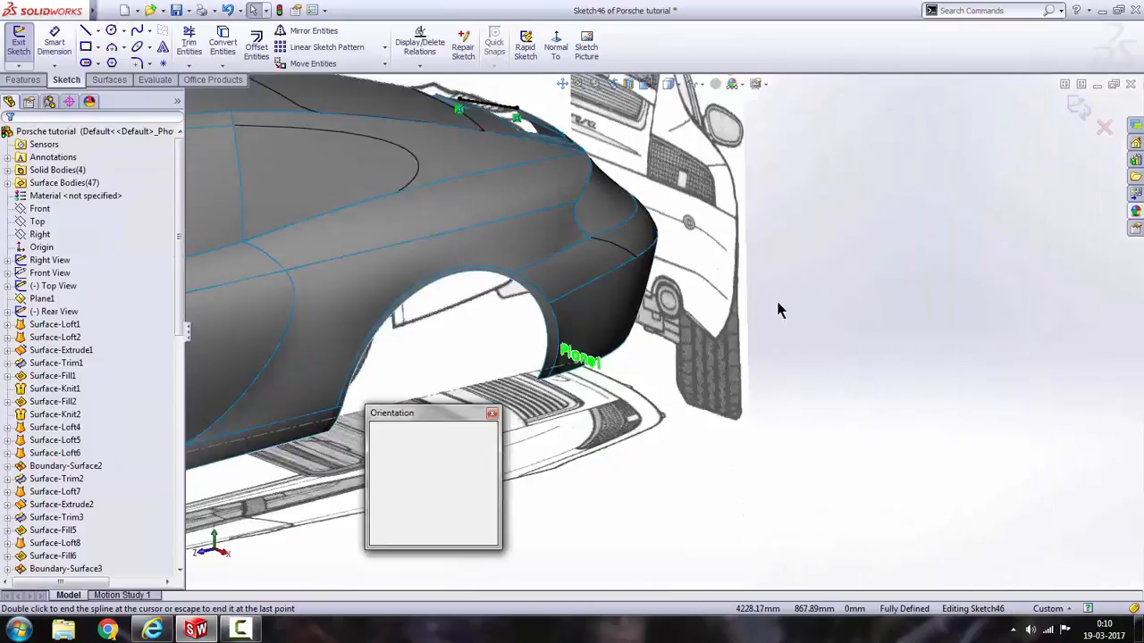
left_click(782, 312)
scroll(802, 316, "down", 8)
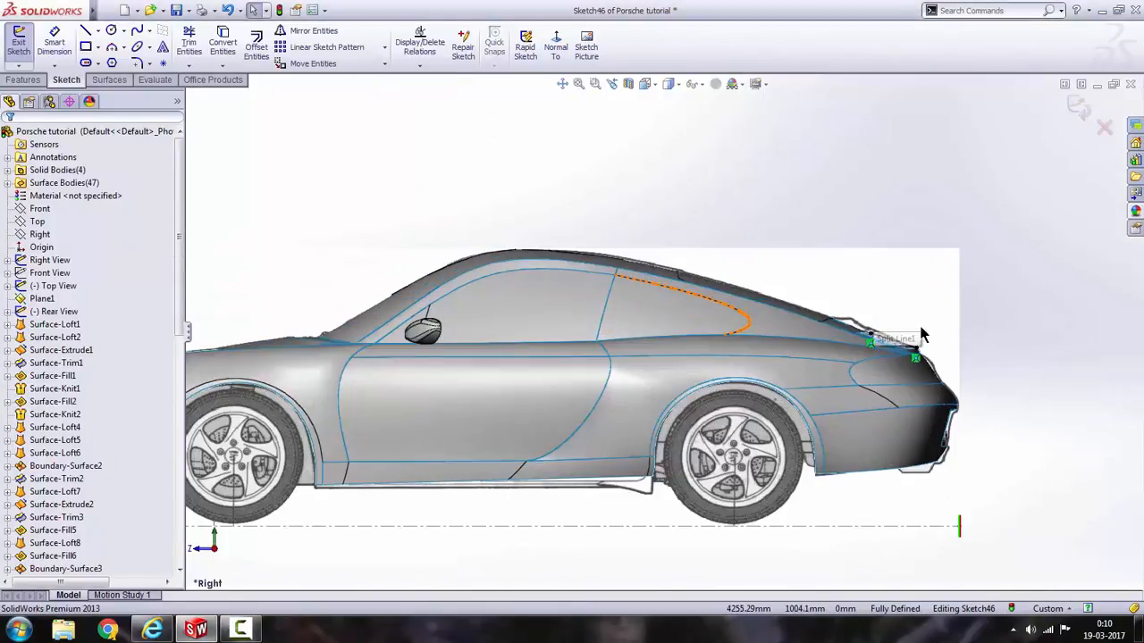
scroll(733, 366, "down", 4)
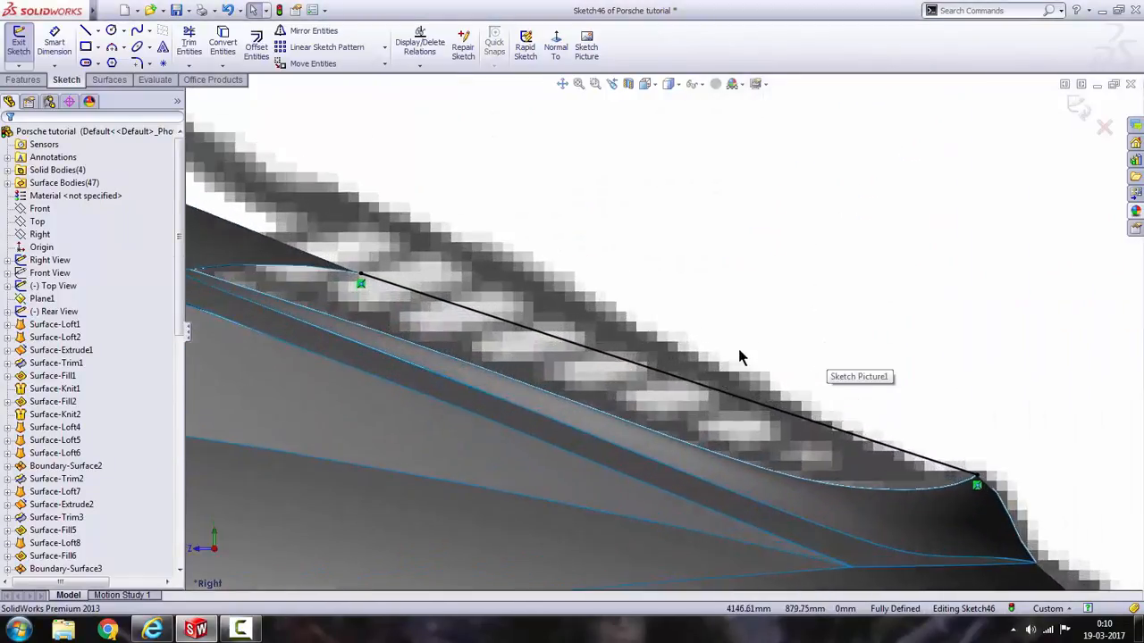
left_click(505, 328)
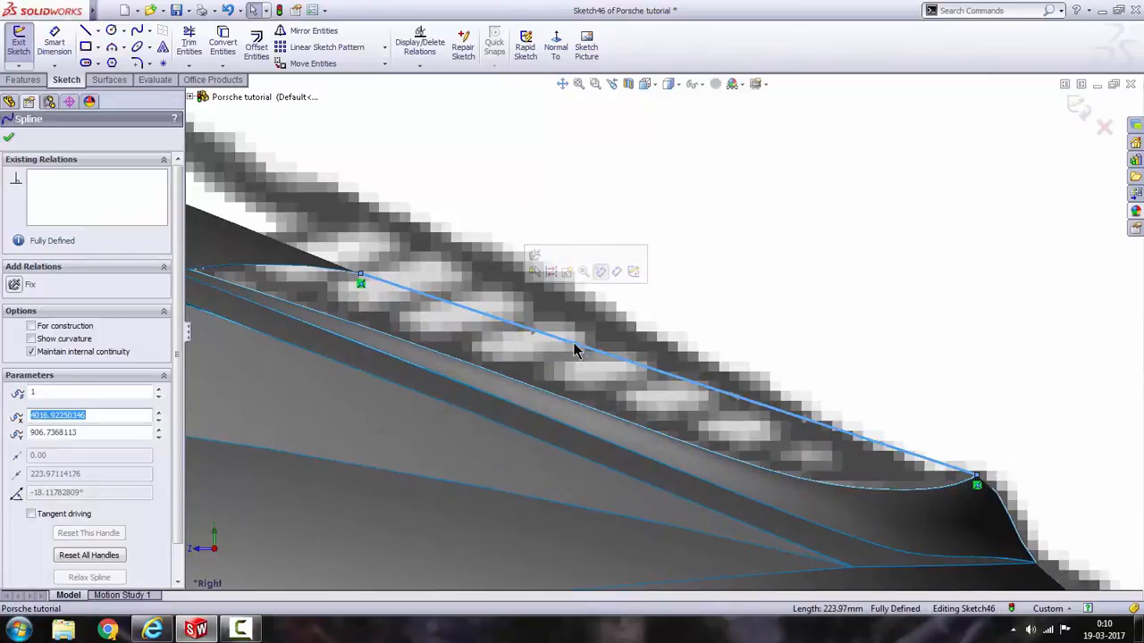
left_click_drag(608, 356, 584, 327)
left_click_drag(804, 409, 876, 454)
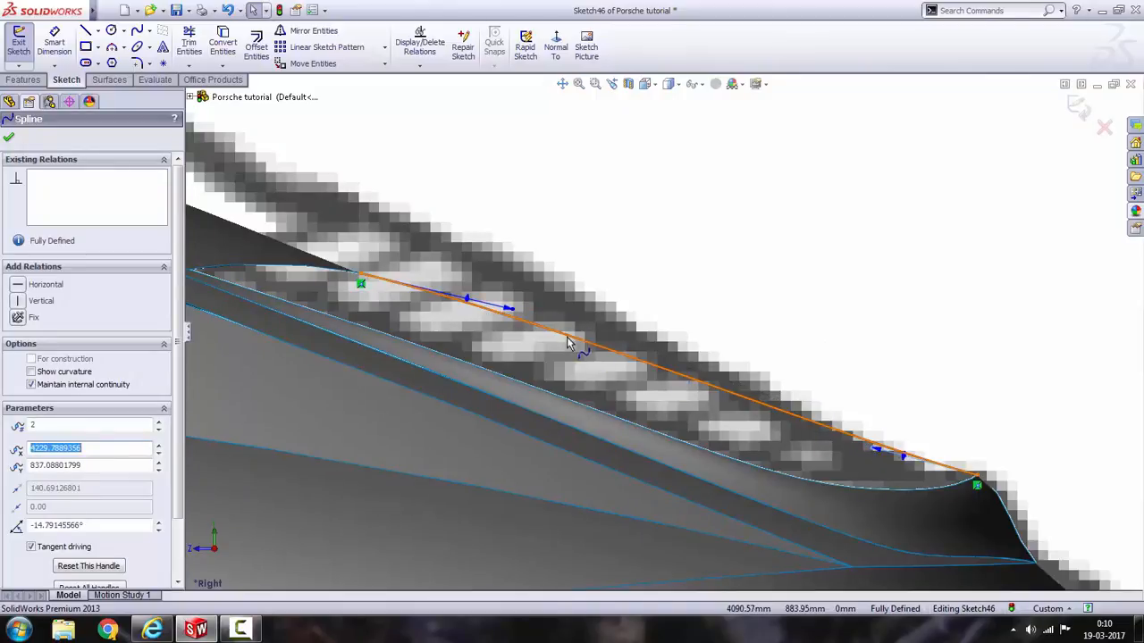
Fine-tune the direction and length of both spline end tangents along the grille profile and exit the sketch.
left_click_drag(516, 315, 522, 327)
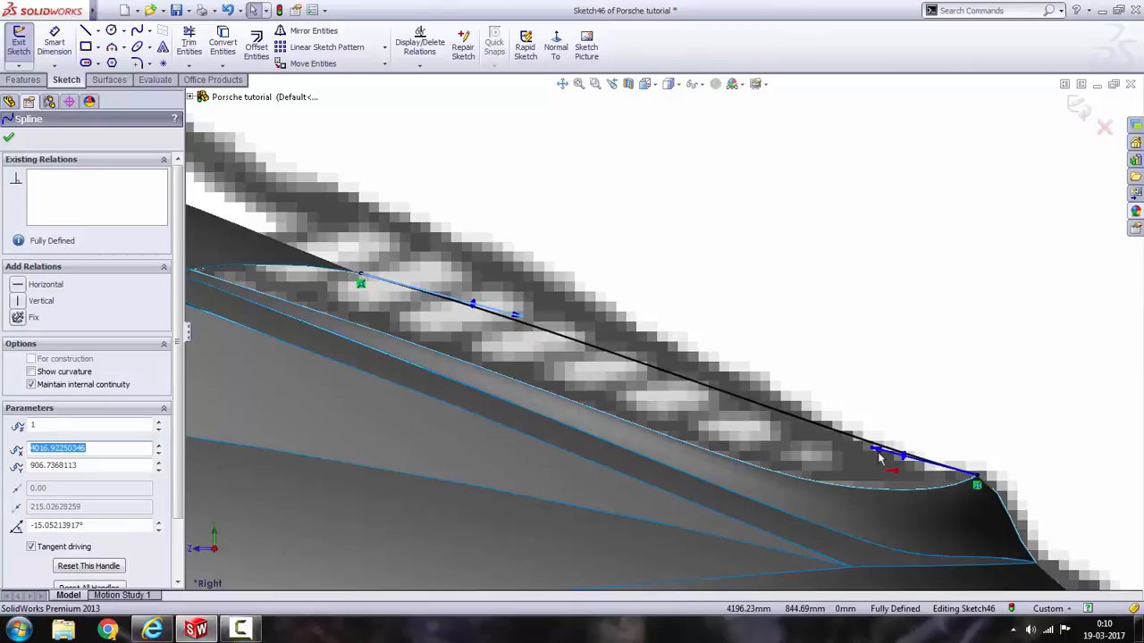
left_click_drag(873, 449, 879, 446)
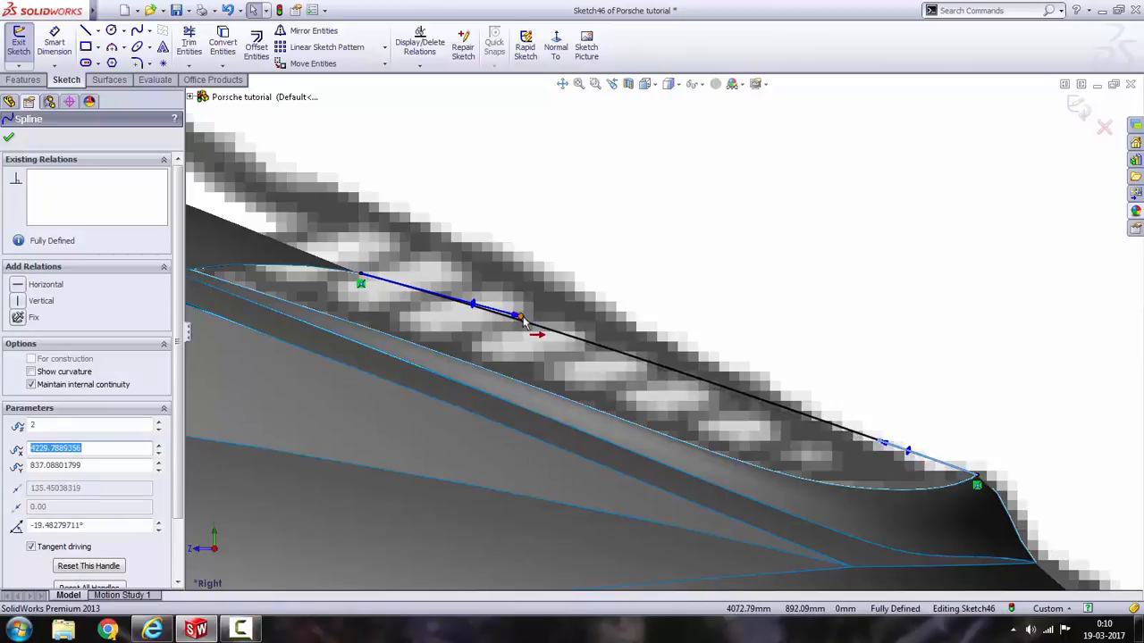
left_click_drag(521, 318, 523, 323)
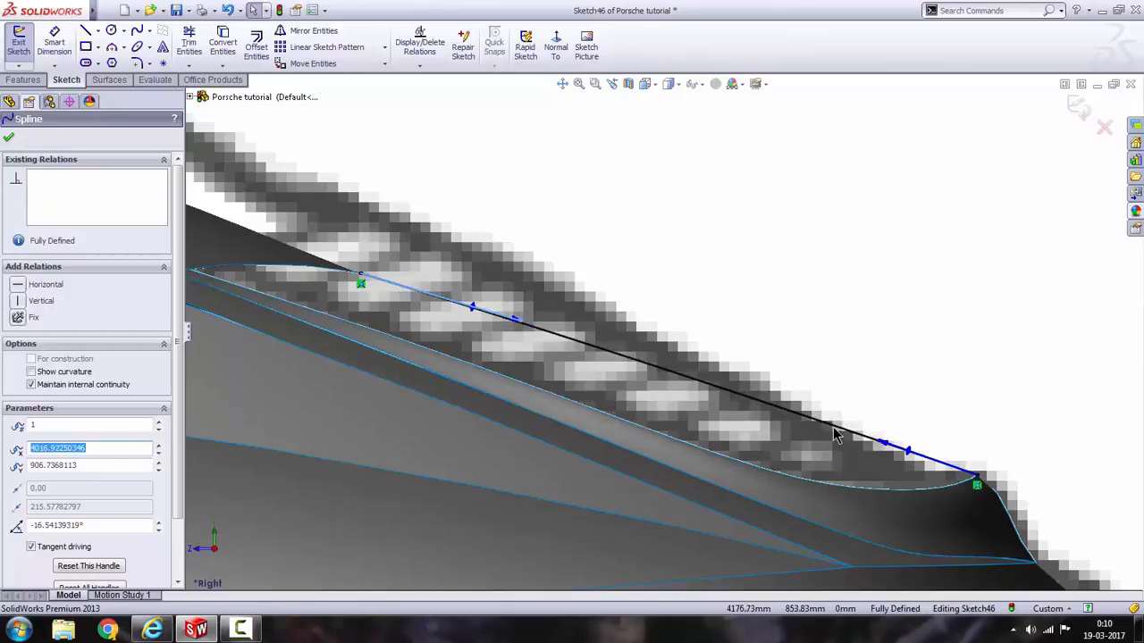
left_click_drag(881, 440, 867, 435)
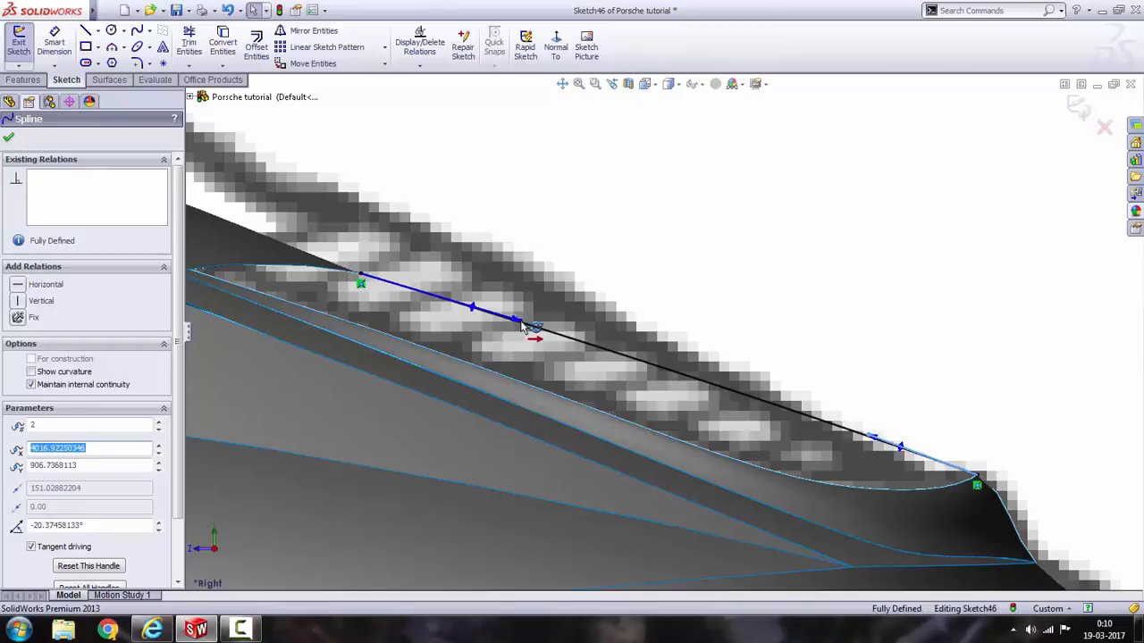
left_click_drag(521, 323, 523, 322)
scroll(523, 322, "up", 8)
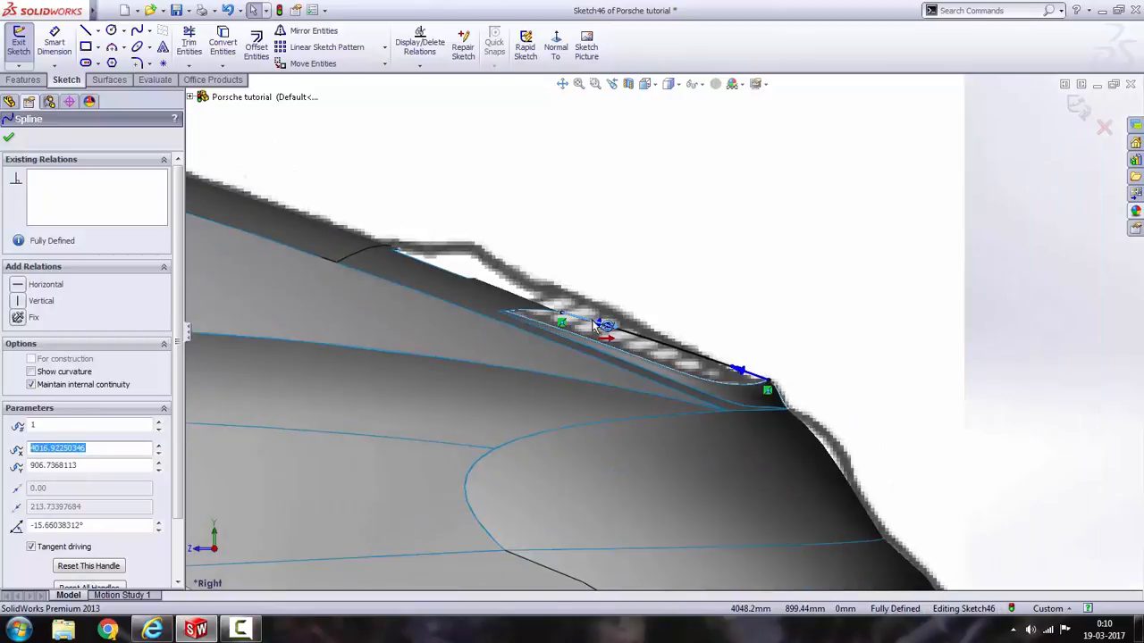
left_click(1065, 166)
left_click(1077, 107)
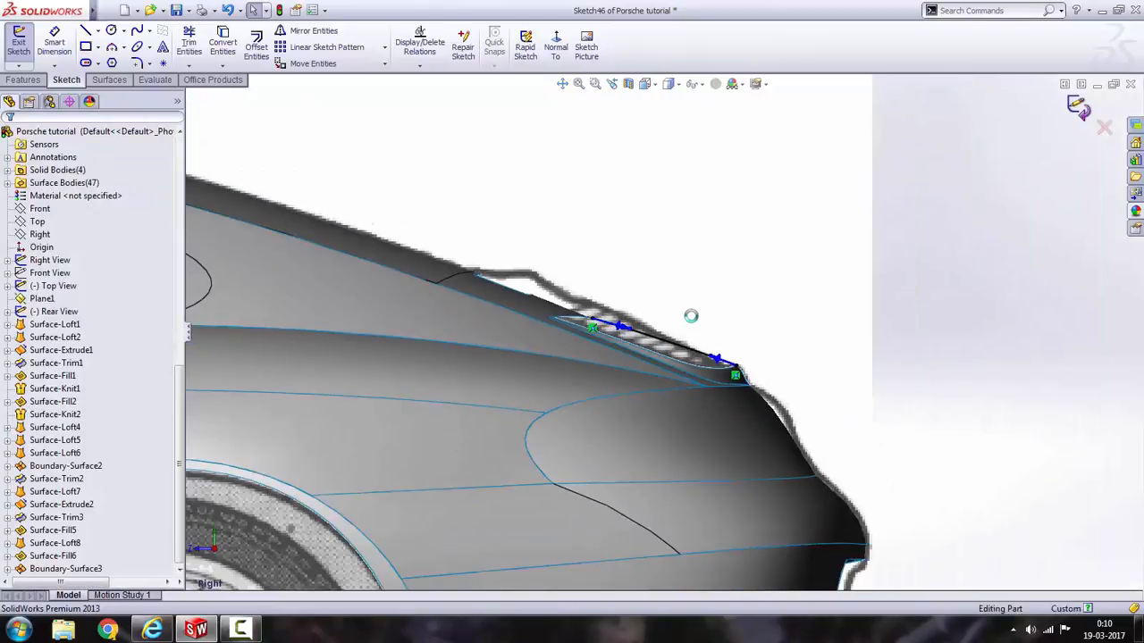
Create a Filled Surface over the grille opening from the centre spline, the opening's front edge and the rim's inner edge with Contact edges.
mouse_move(689, 317)
middle_mouse_down()
mouse_move(677, 402)
mouse_move(734, 404)
mouse_move(500, 247)
mouse_move(885, 191)
middle_mouse_up()
middle_click_drag(734, 280, 582, 354)
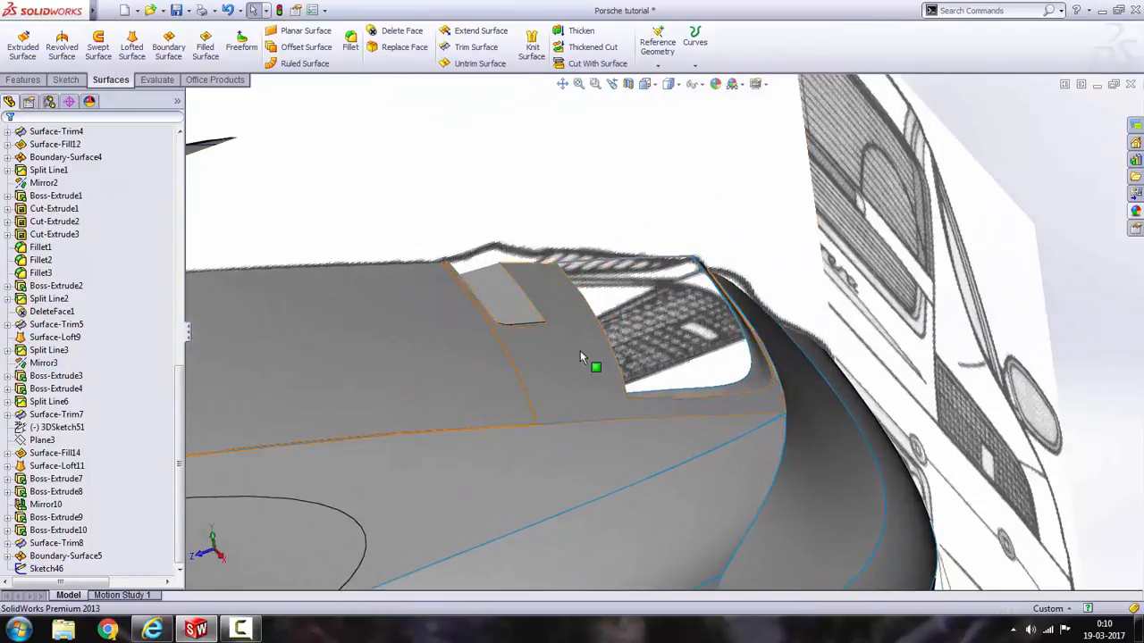
scroll(680, 332, "down", 6)
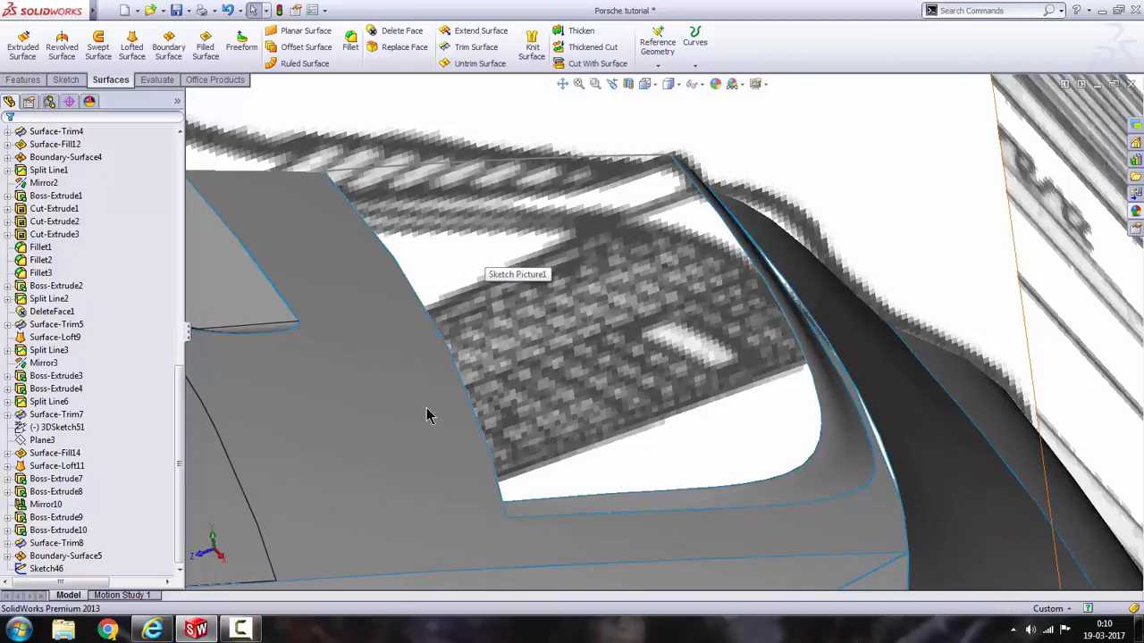
scroll(601, 248, "up", 2)
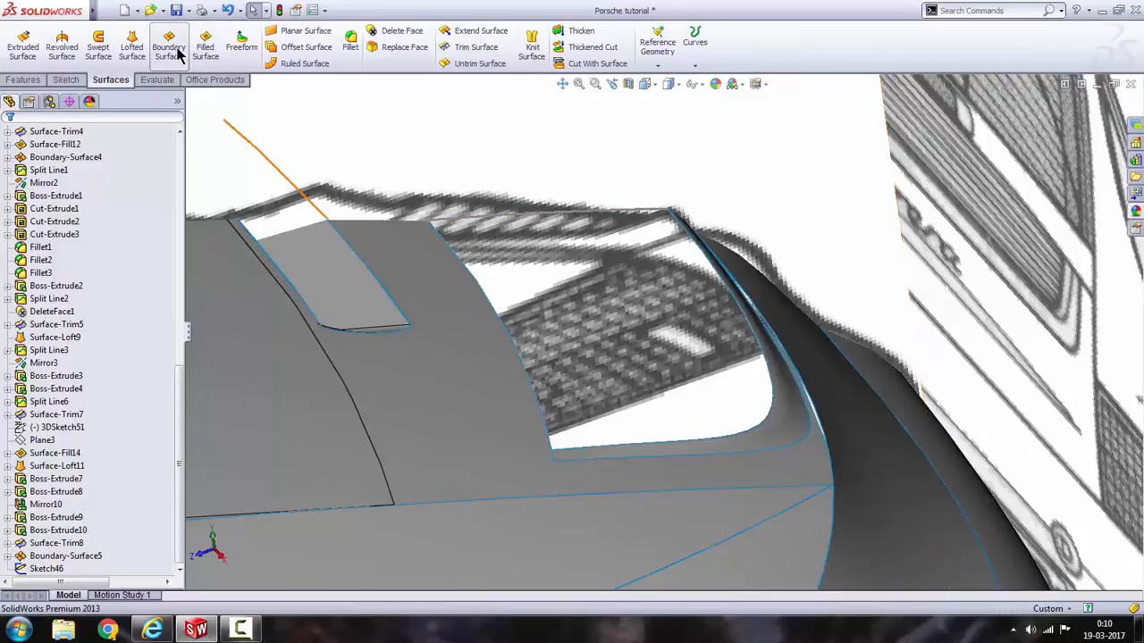
left_click(205, 47)
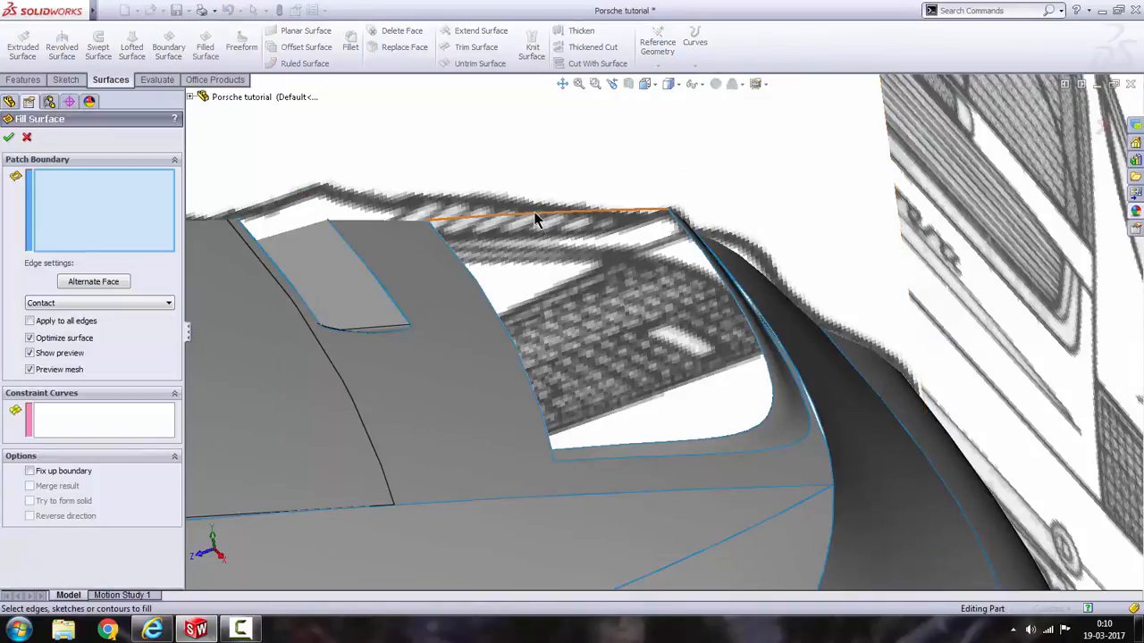
left_click(536, 219)
scroll(566, 357, "down", 3)
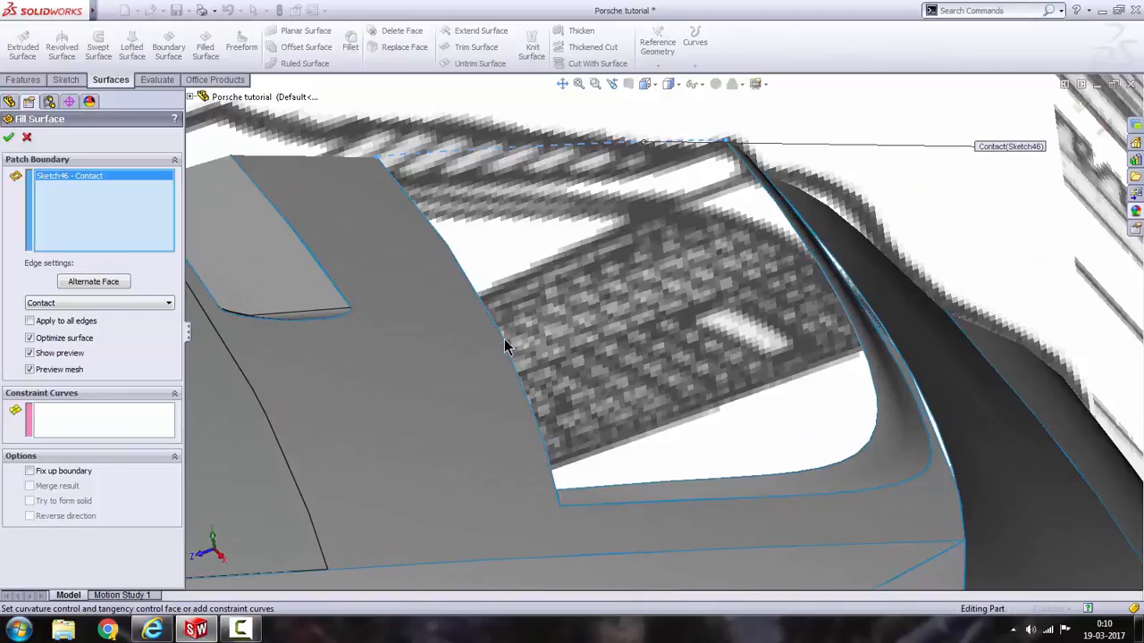
left_click(505, 349)
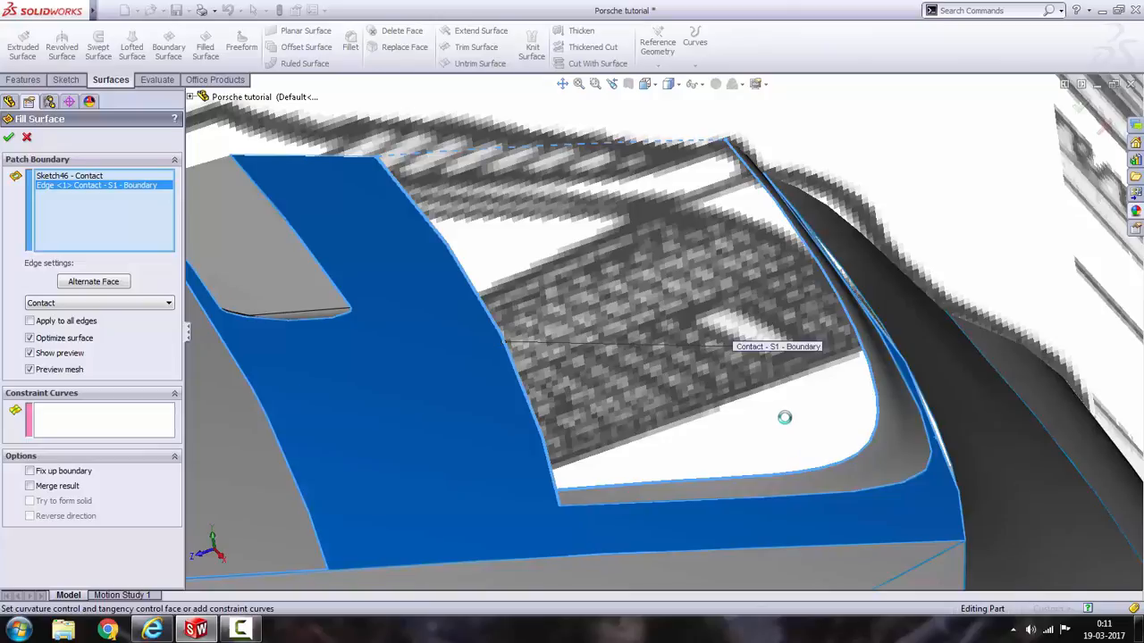
left_click(783, 417)
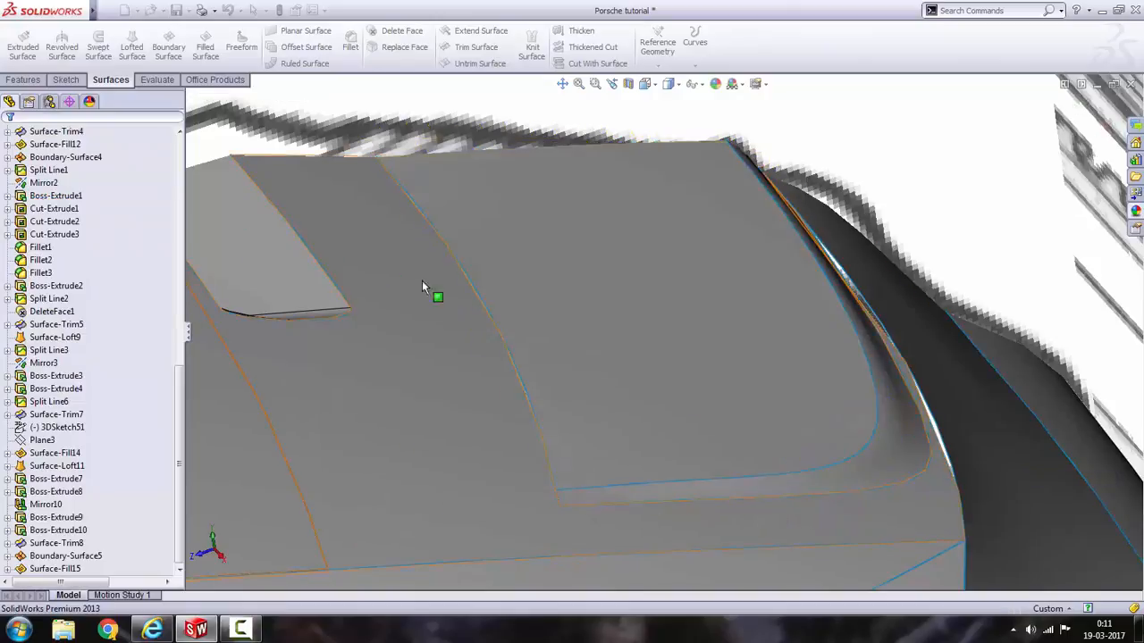
Examine the filled grille surface from several angles and inspect the grille slats on the rear blueprint in the Back orientation.
scroll(448, 297, "up", 1)
mouse_move(448, 297)
middle_mouse_down()
mouse_move(437, 269)
mouse_move(385, 256)
mouse_move(403, 299)
mouse_move(445, 300)
middle_mouse_up()
scroll(445, 300, "up", 5)
mouse_move(538, 307)
middle_mouse_down()
mouse_move(547, 400)
mouse_move(552, 322)
mouse_move(514, 295)
mouse_move(497, 358)
mouse_move(503, 330)
middle_mouse_up()
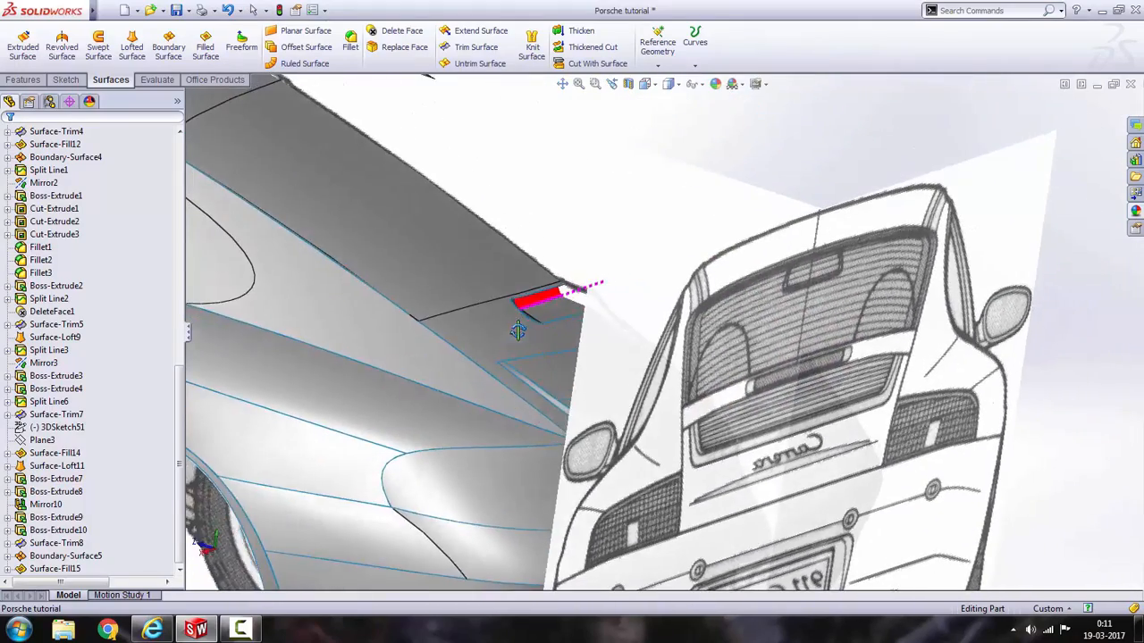
scroll(503, 329, "up", 3)
scroll(503, 330, "up", 2)
key("space")
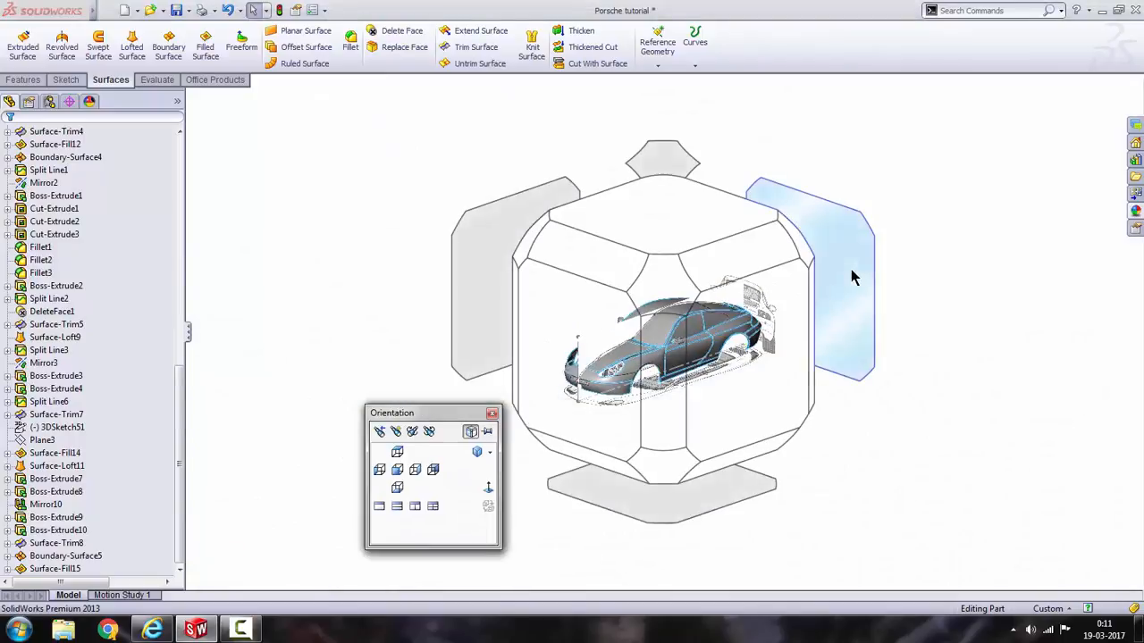
left_click(801, 299)
scroll(537, 312, "down", 8)
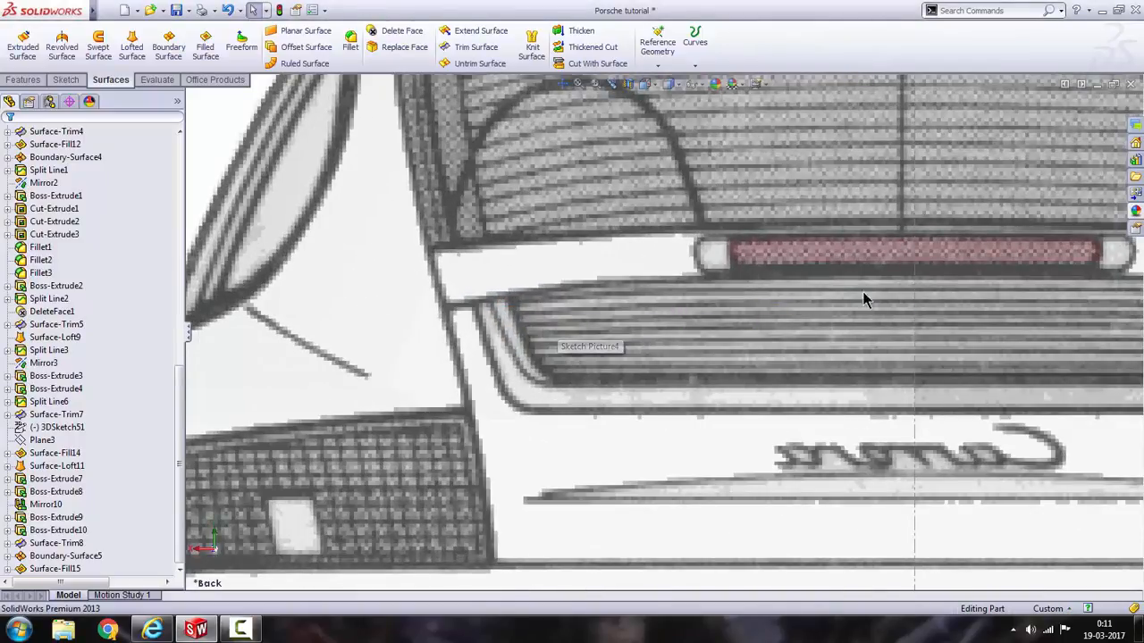
scroll(654, 308, "down", 3)
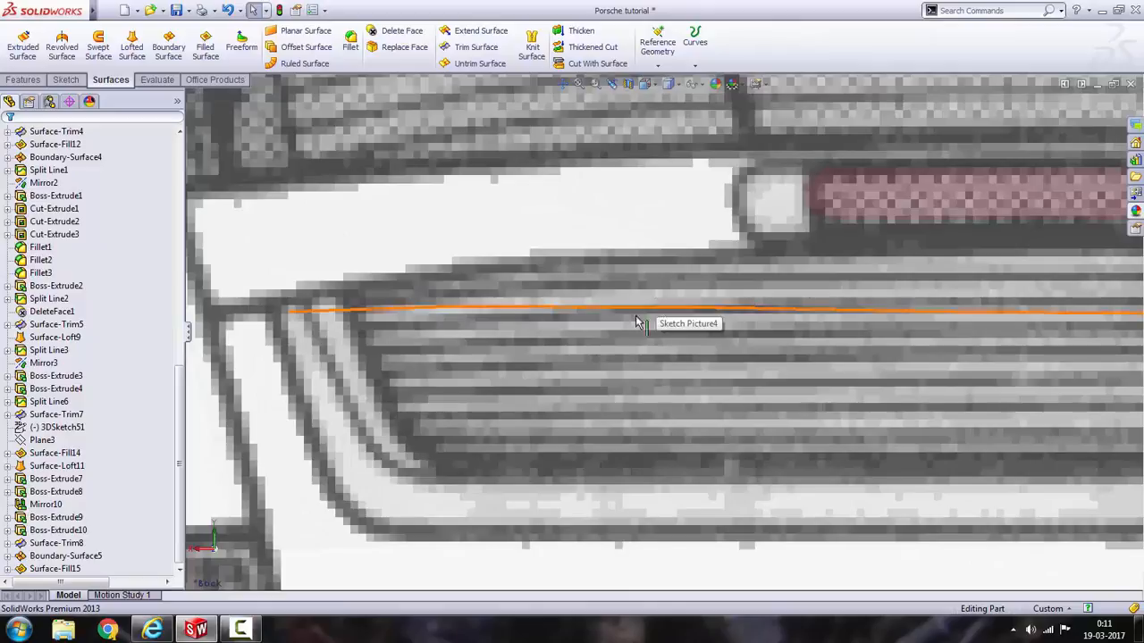
Examine the spacing and side ends of the grille slats on the rear blueprint, comparing them with the grille's spline edge.
scroll(447, 348, "up", 6)
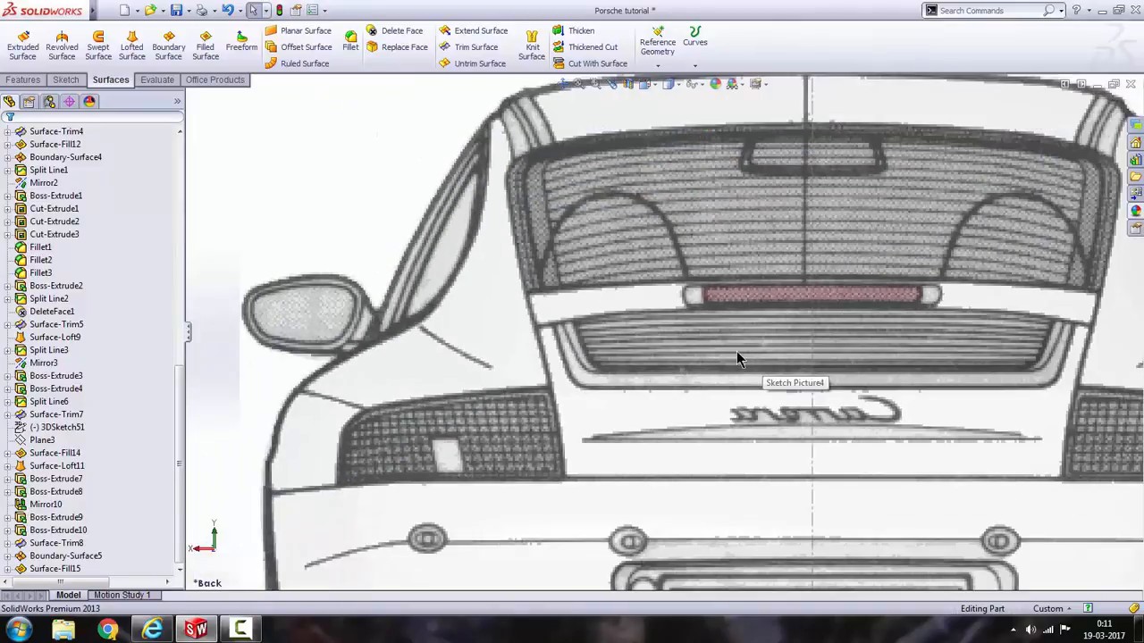
scroll(706, 350, "down", 2)
scroll(787, 342, "up", 4)
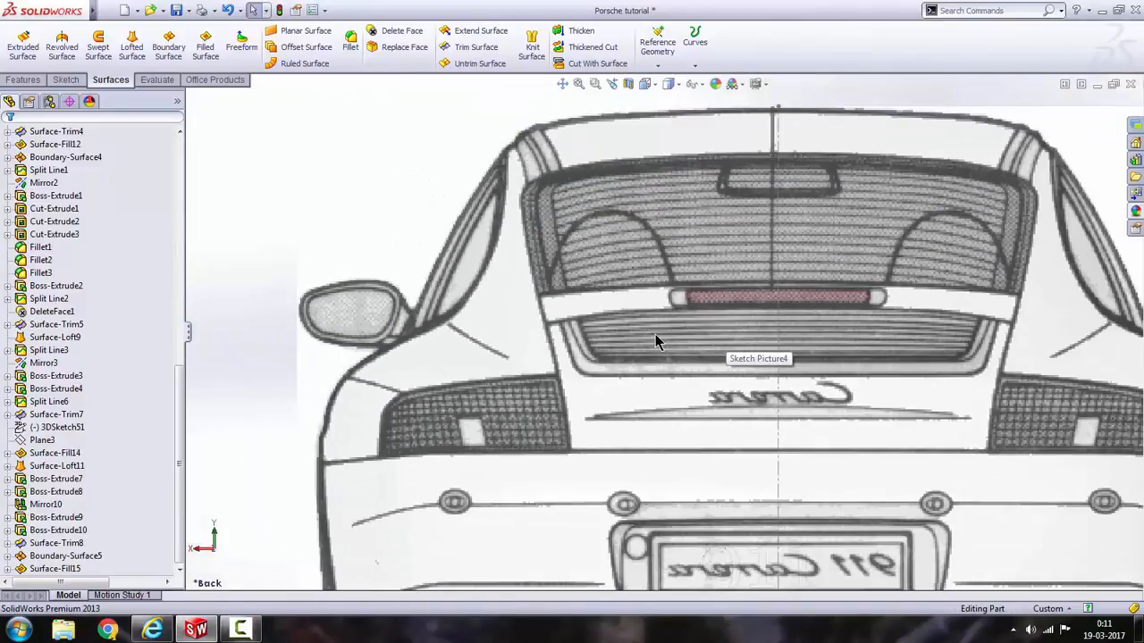
scroll(662, 339, "down", 2)
scroll(684, 344, "up", 2)
scroll(700, 345, "down", 3)
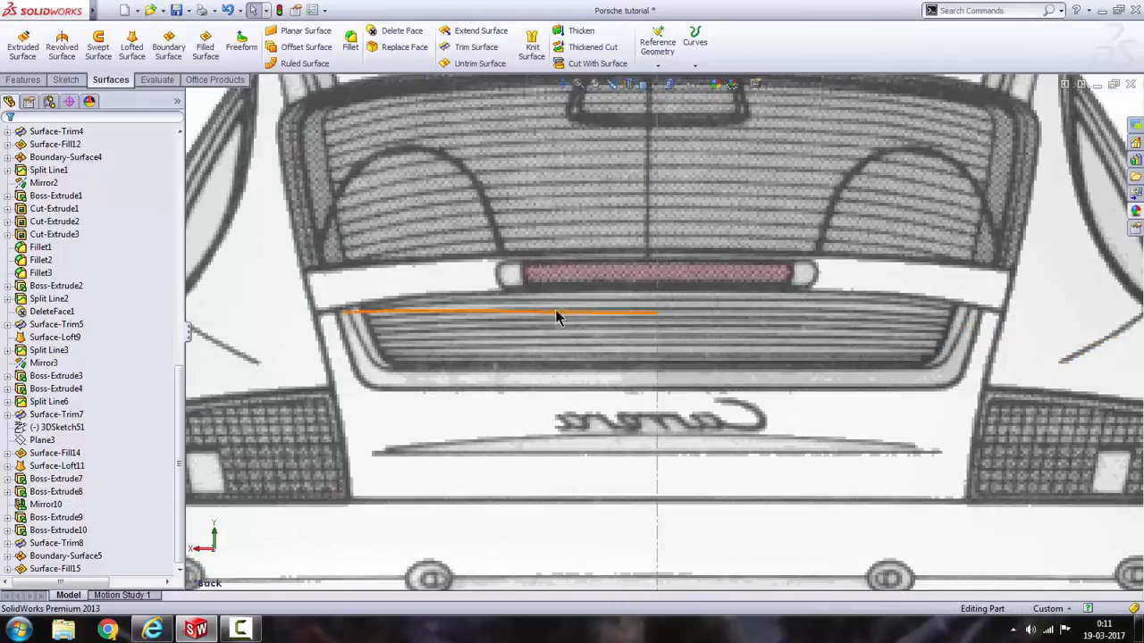
scroll(598, 332, "up", 3)
scroll(598, 333, "down", 4)
scroll(525, 315, "up", 3)
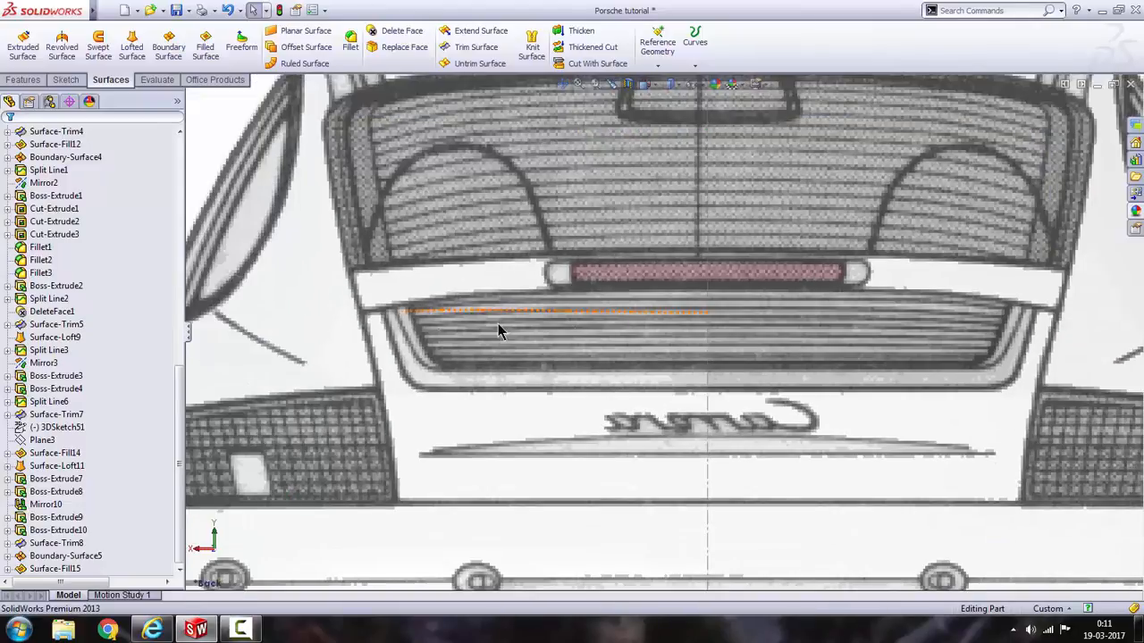
scroll(557, 315, "down", 4)
scroll(556, 308, "up", 3)
scroll(524, 304, "down", 3)
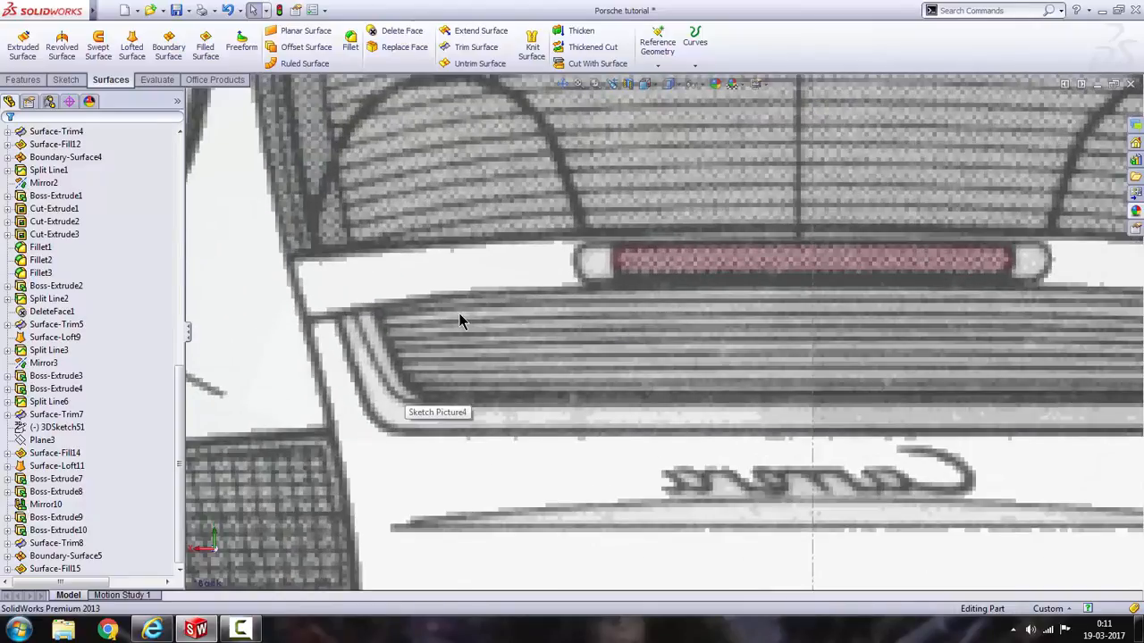
scroll(500, 313, "up", 3)
scroll(724, 312, "down", 5)
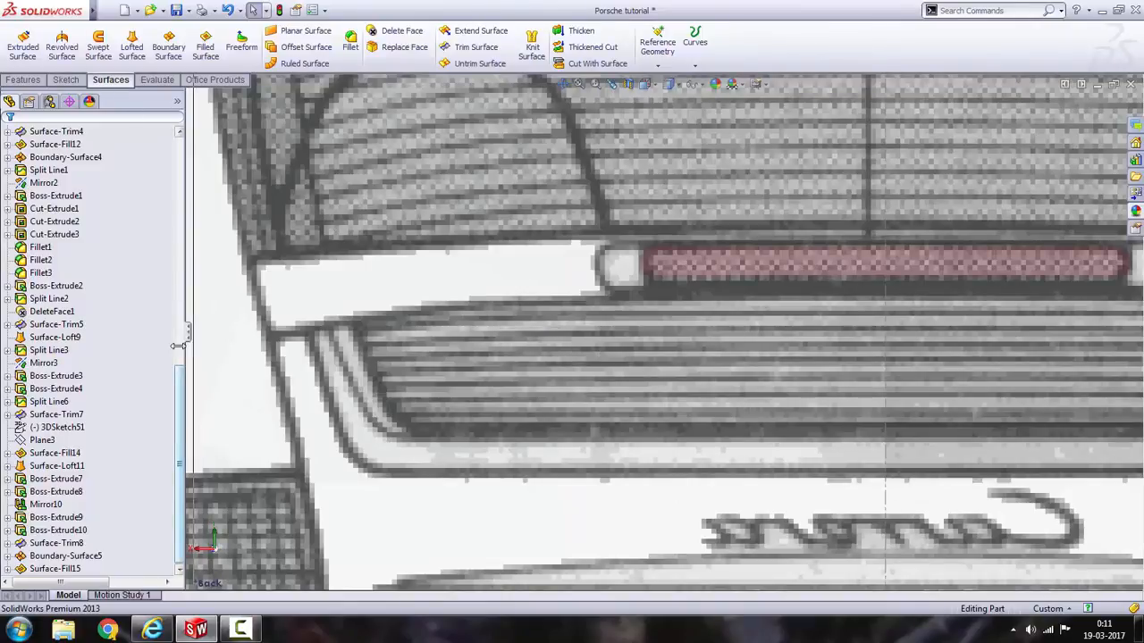
Start a new sketch on Plane1 for the grille slat lines.
left_click_drag(174, 378, 190, 277)
scroll(96, 240, "up", 8)
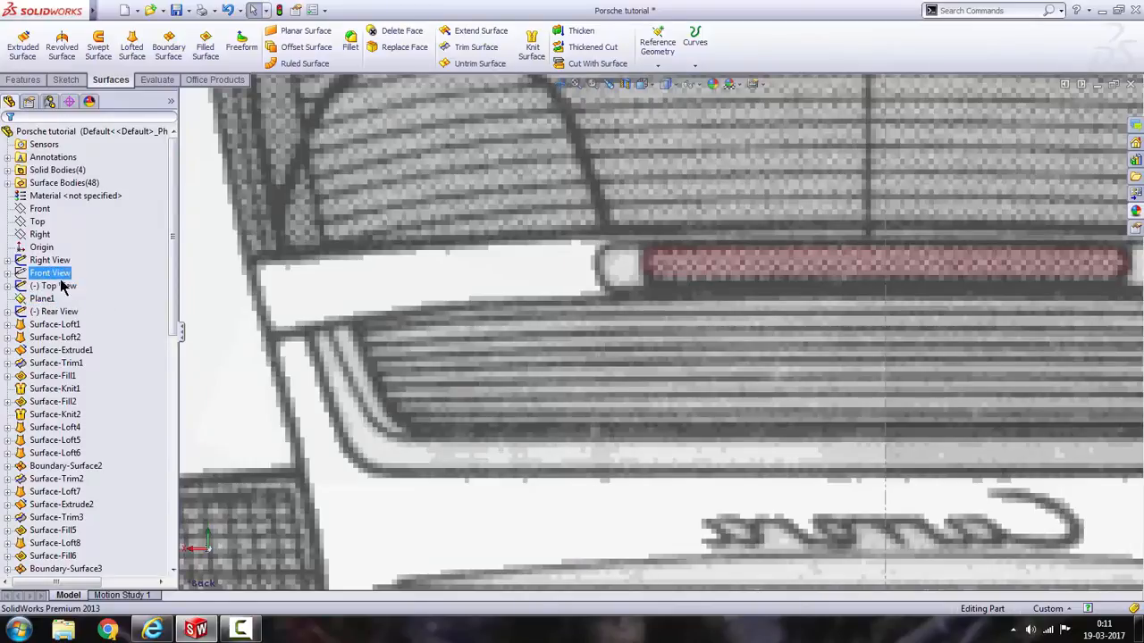
left_click(43, 300)
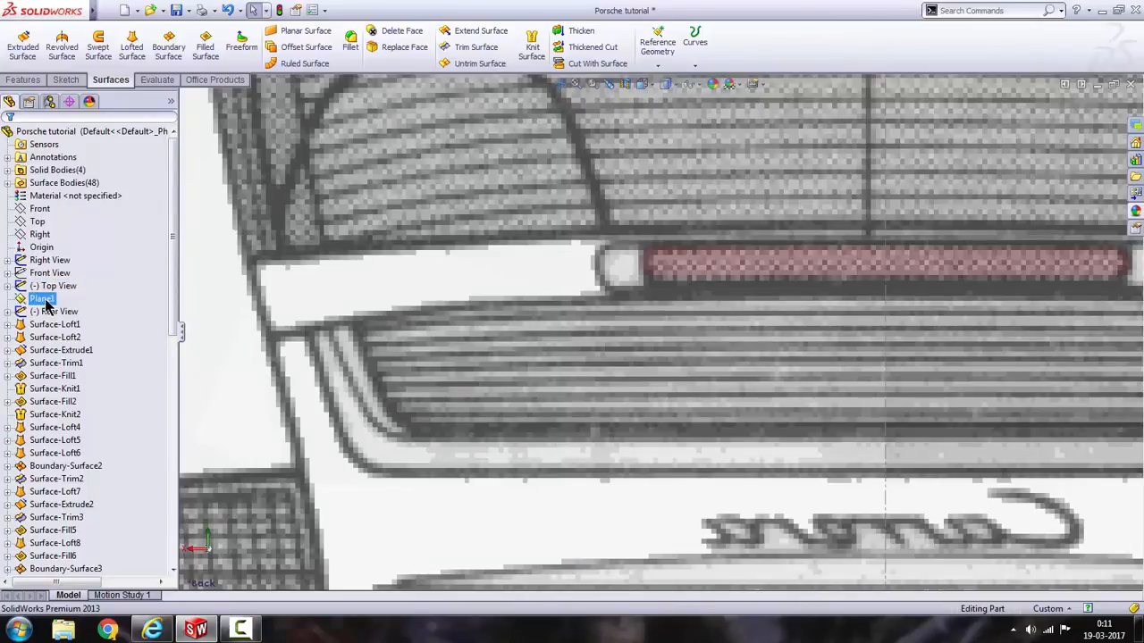
left_click(43, 300)
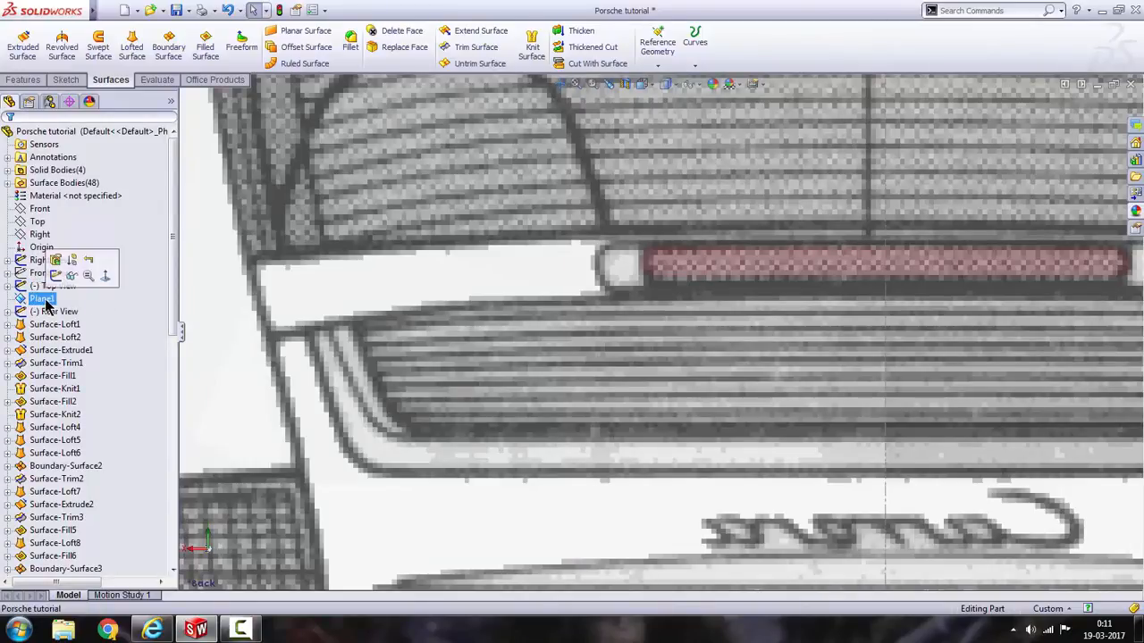
left_click(55, 276)
scroll(494, 306, "up", 5)
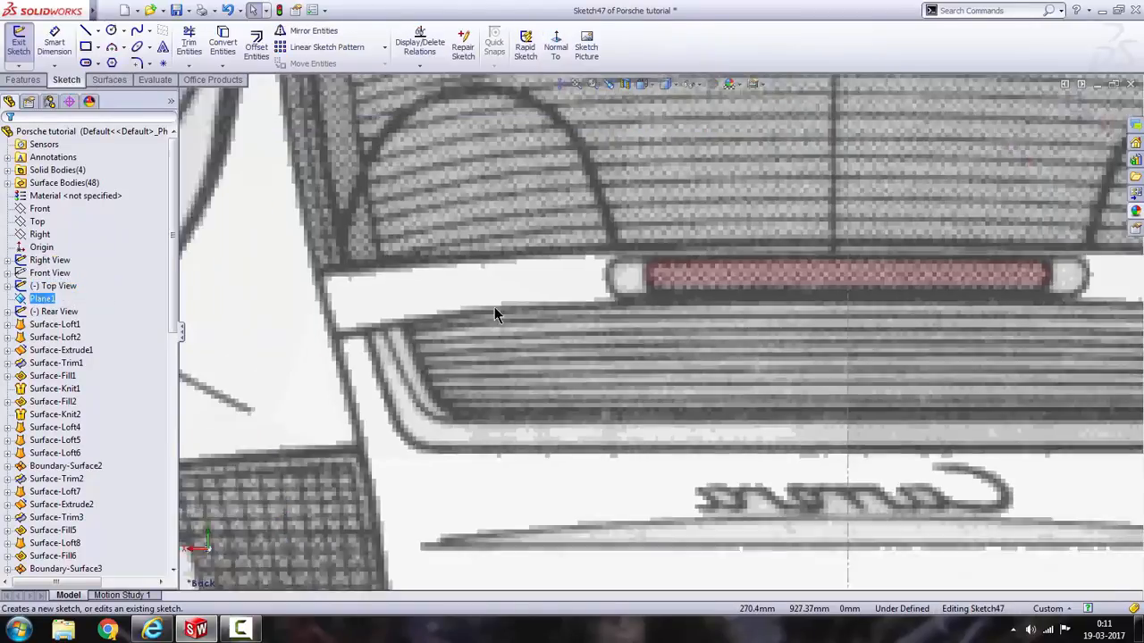
Draw a horizontal line about 375 mm long for the first slat, from the upper end of the rim's inner edge to the vertical centreline.
scroll(654, 323, "down", 3)
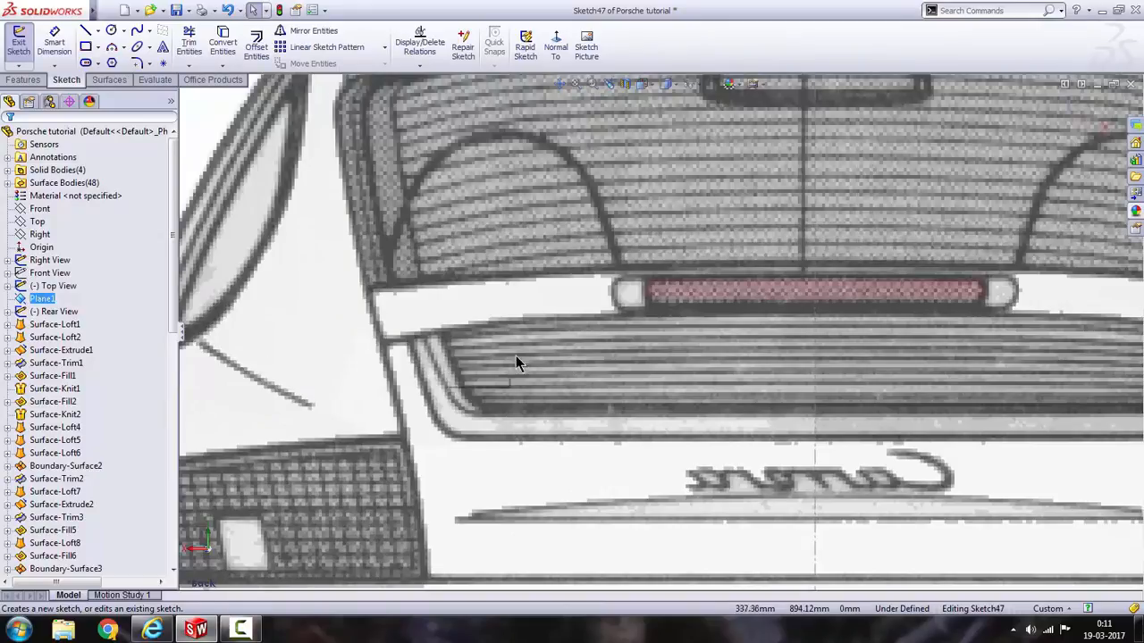
scroll(516, 364, "down", 2)
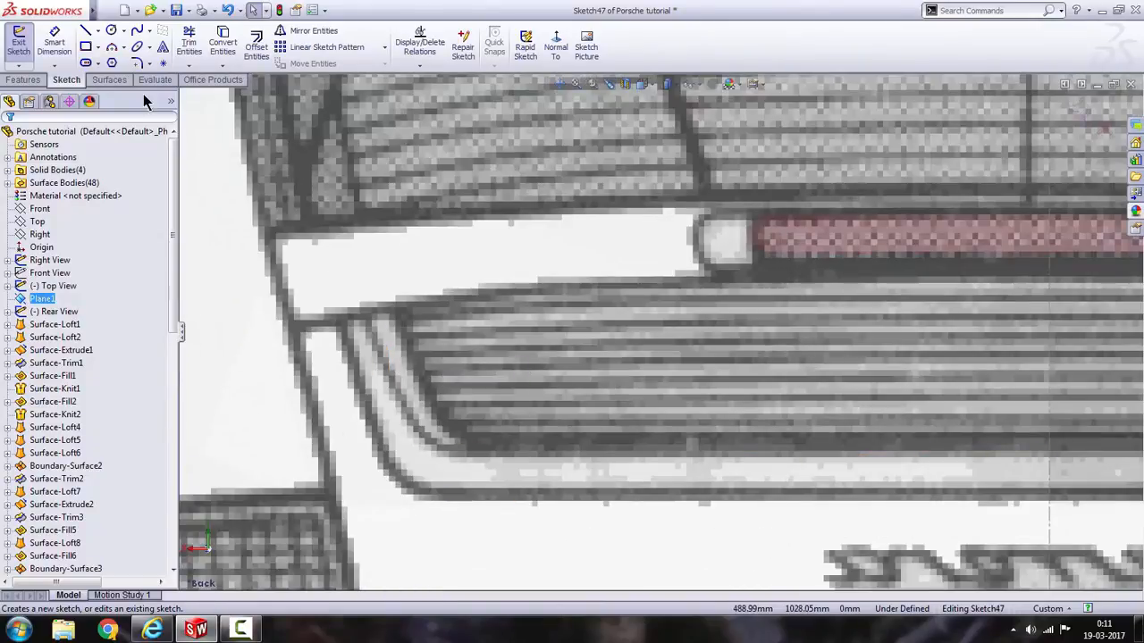
scroll(399, 380, "up", 5)
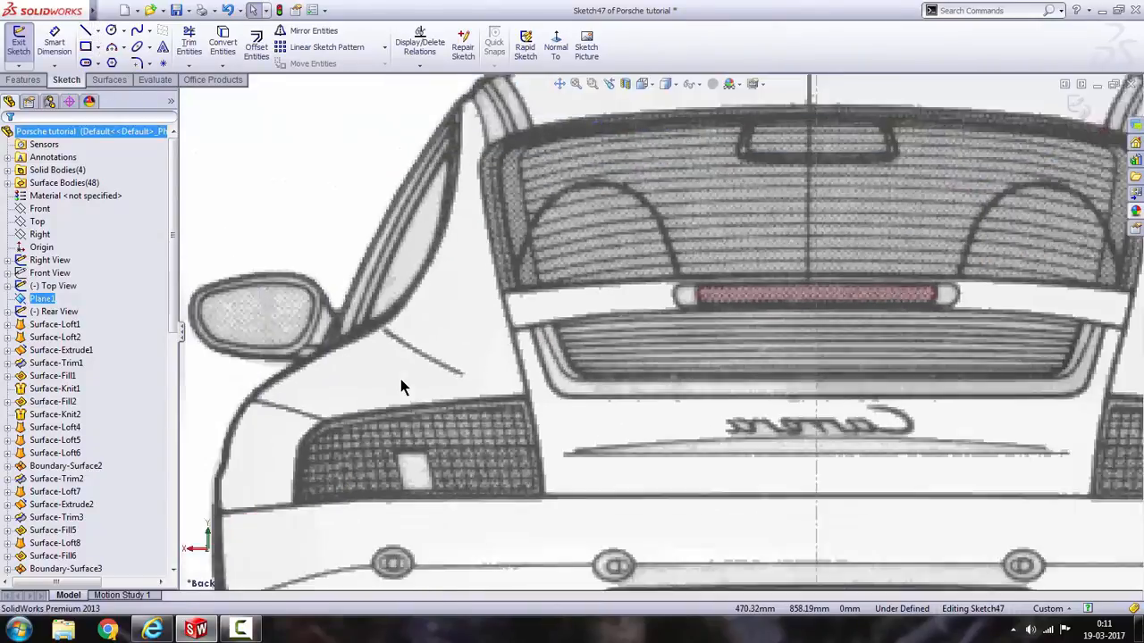
scroll(629, 416, "up", 3)
scroll(706, 407, "down", 6)
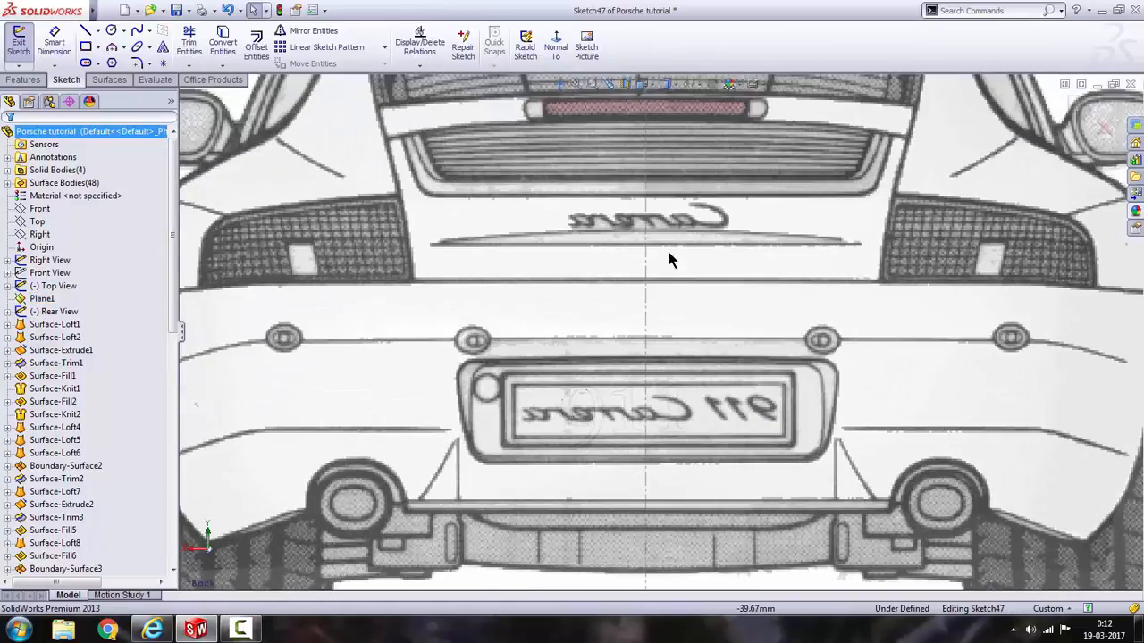
scroll(669, 250, "down", 3)
scroll(657, 230, "up", 5)
scroll(616, 209, "down", 4)
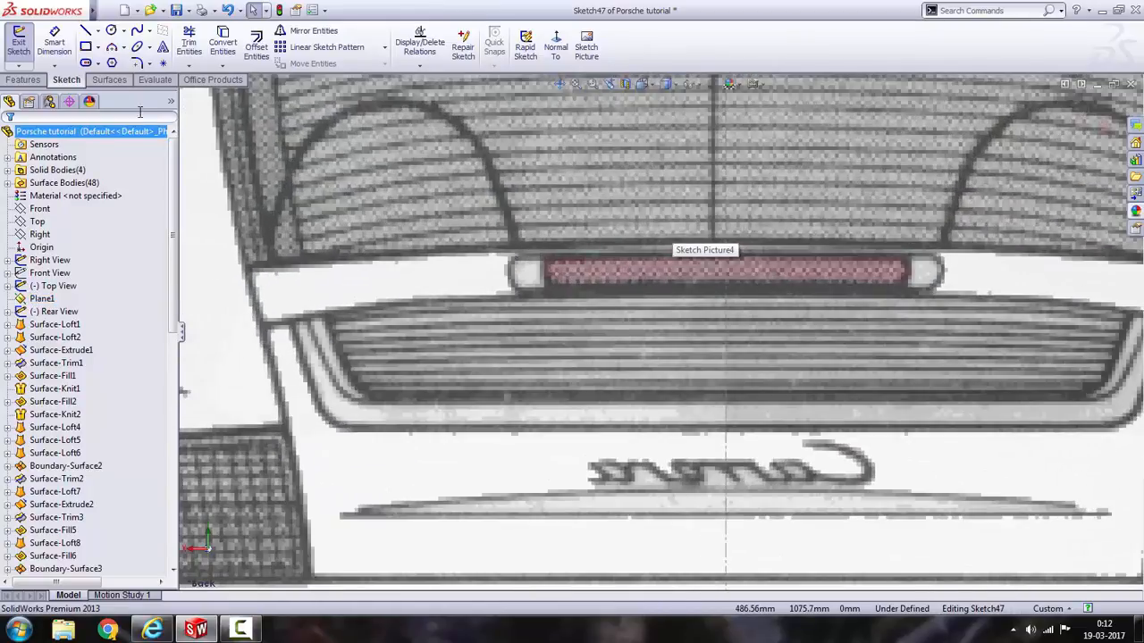
left_click(87, 34)
scroll(384, 318, "down", 3)
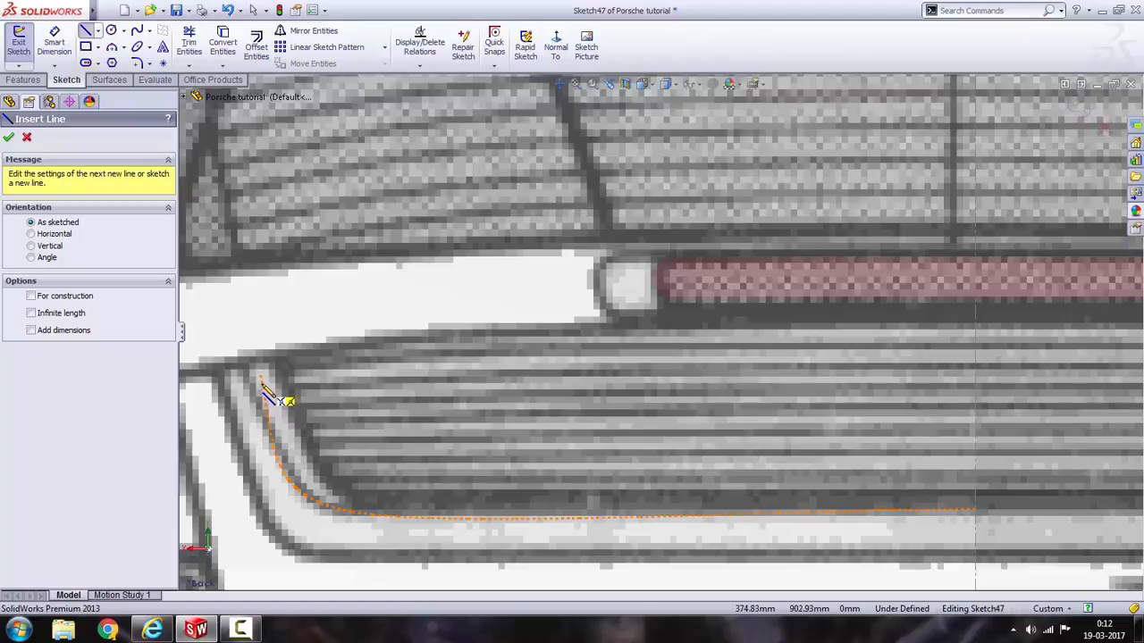
left_click(261, 383)
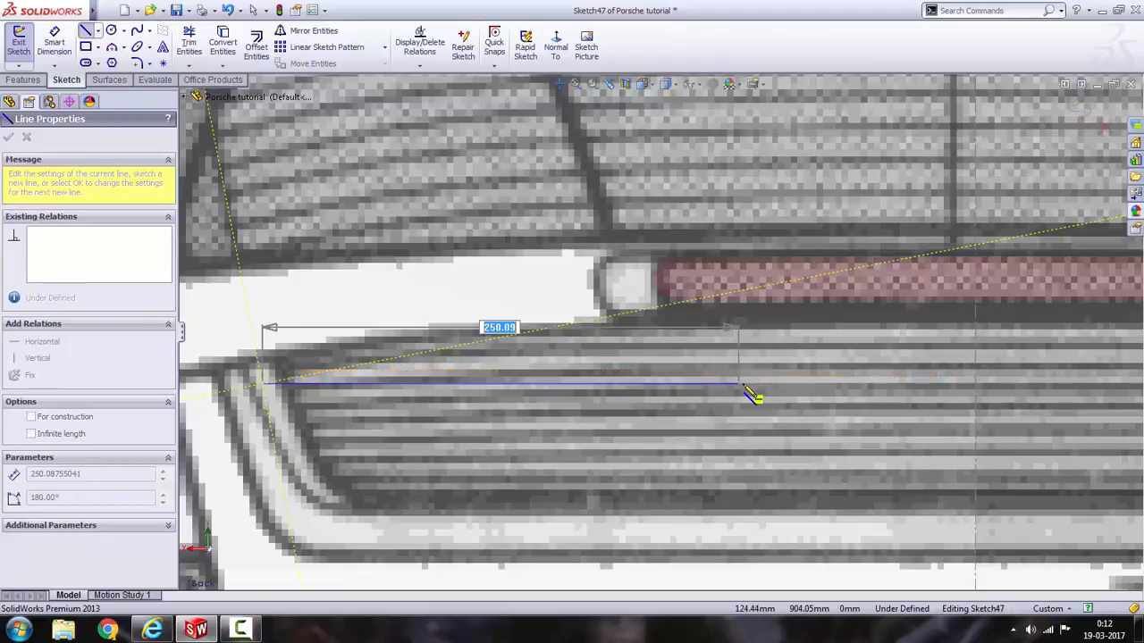
left_click(976, 385)
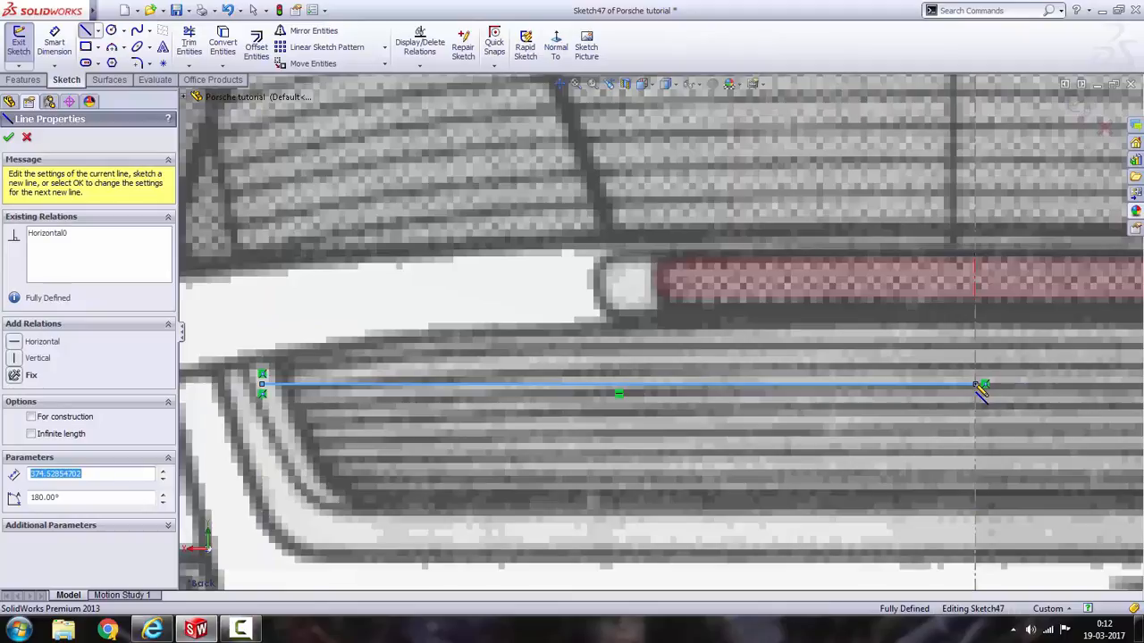
key("Escape")
key("Escape")
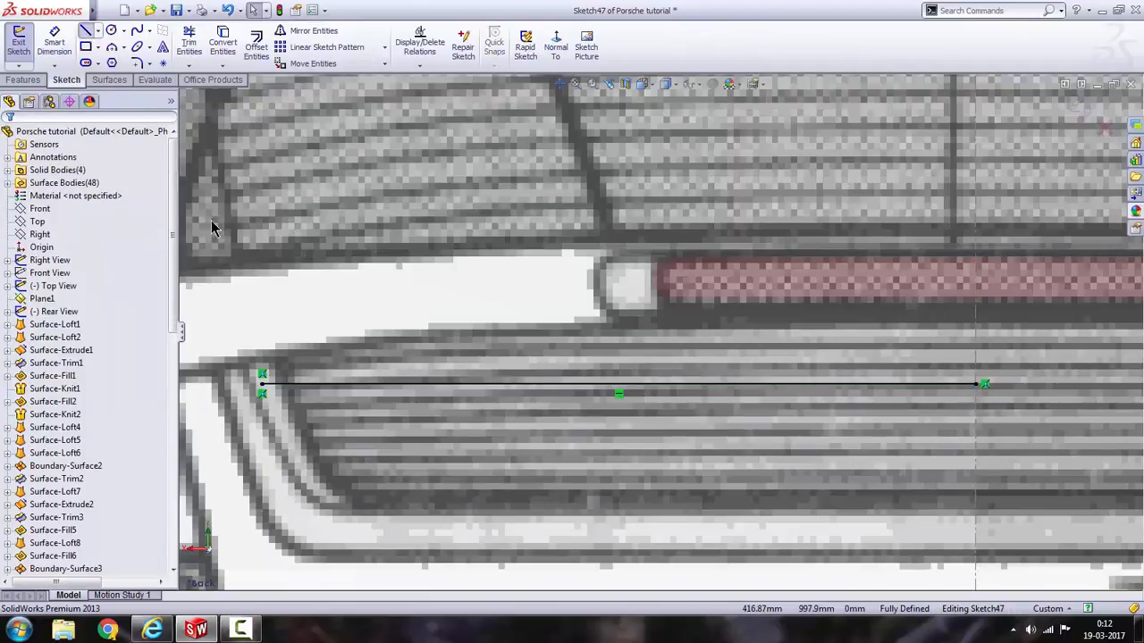
Draw a second horizontal slat line just below the first, from the rim's inner edge to the vertical centreline.
key("l")
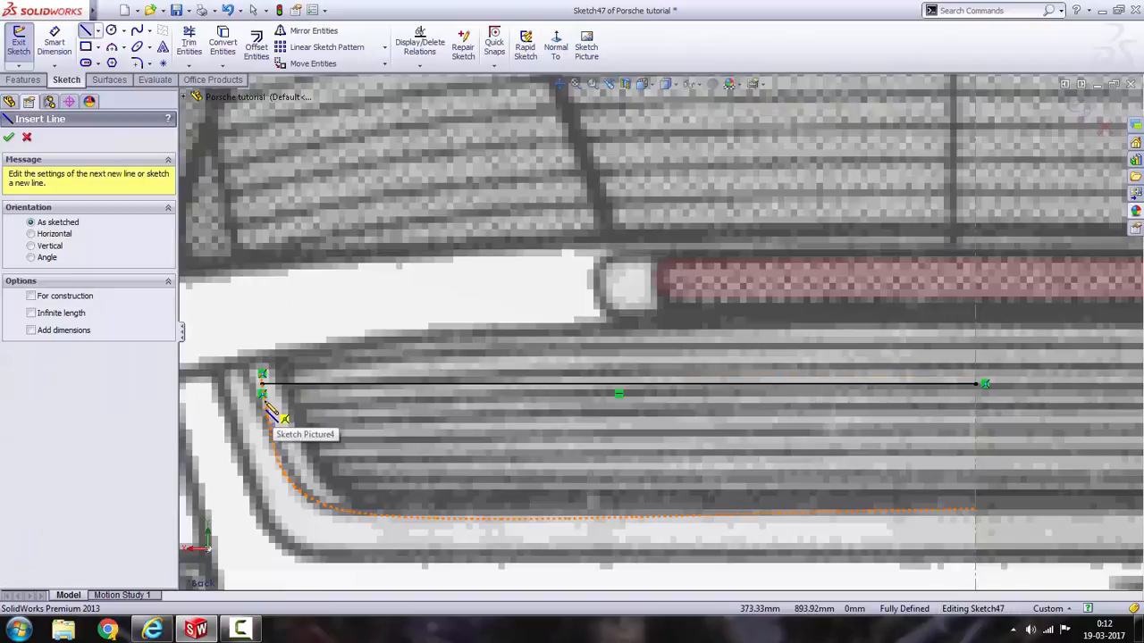
left_click(266, 401)
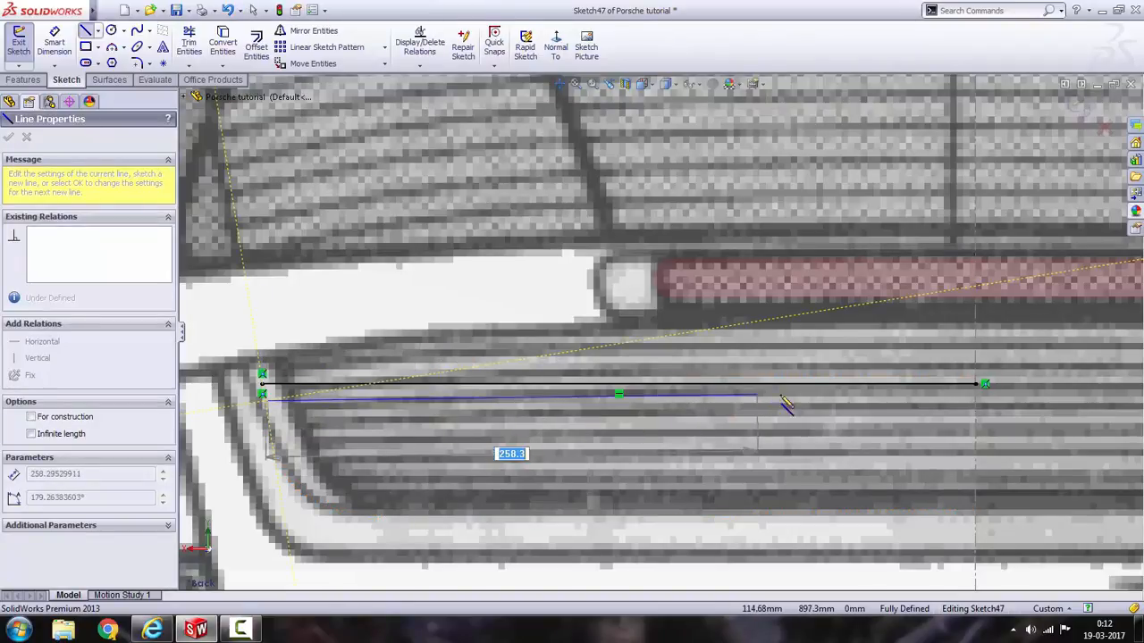
left_click(977, 403)
key("Escape")
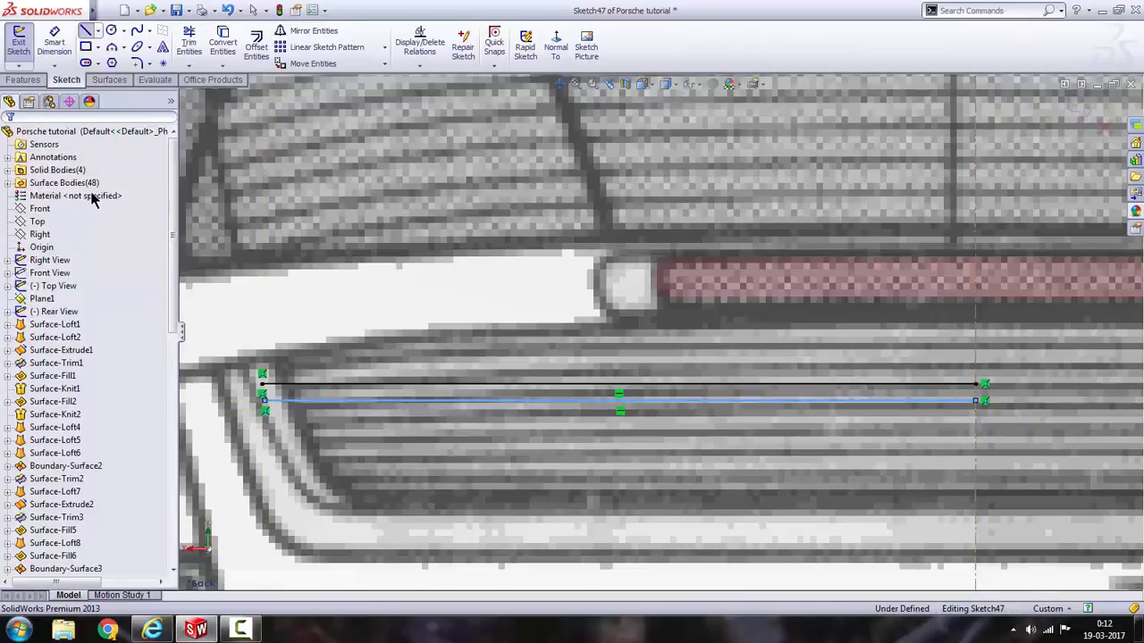
Draw a third horizontal slat line below the second at matching spacing, from the rim's inner edge to the centreline.
left_click(86, 32)
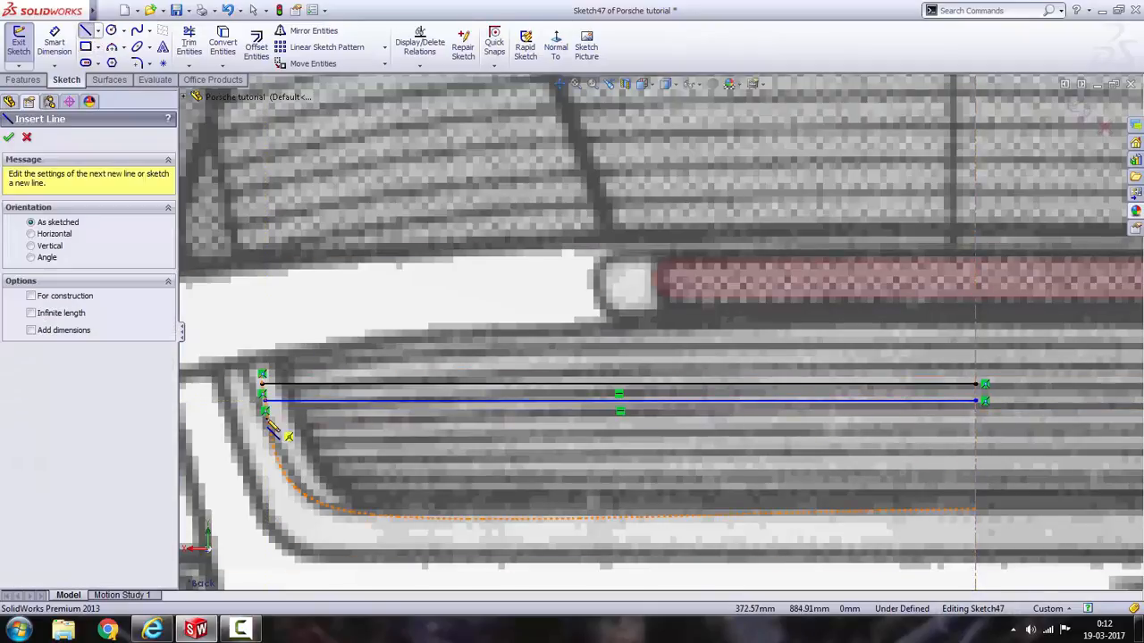
scroll(346, 415, "down", 3)
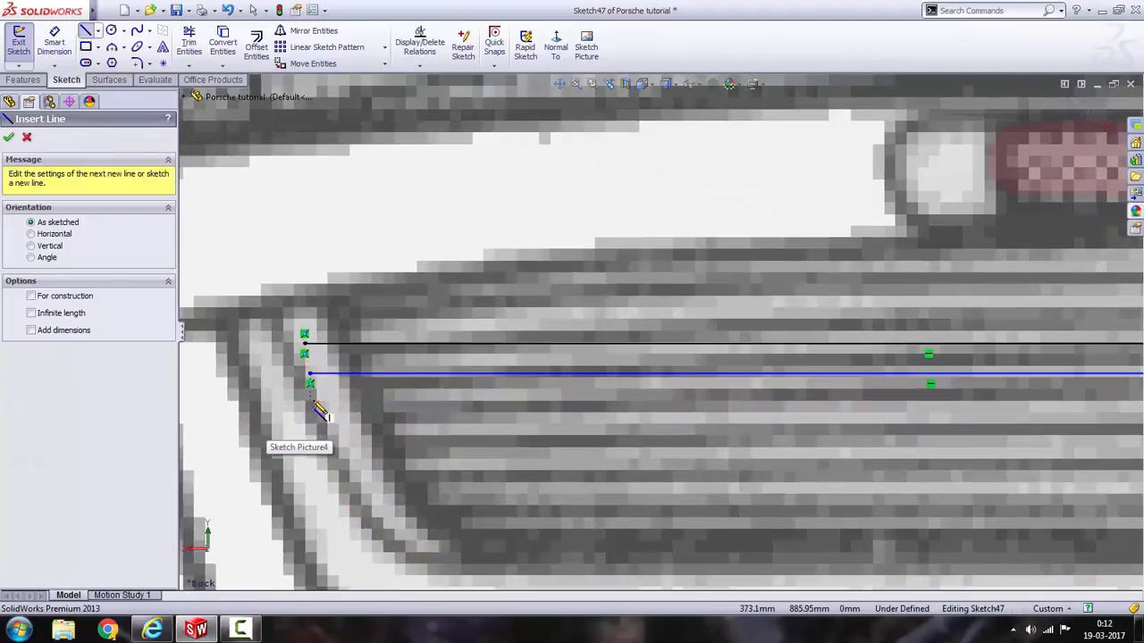
left_click(309, 384)
scroll(625, 421, "up", 3)
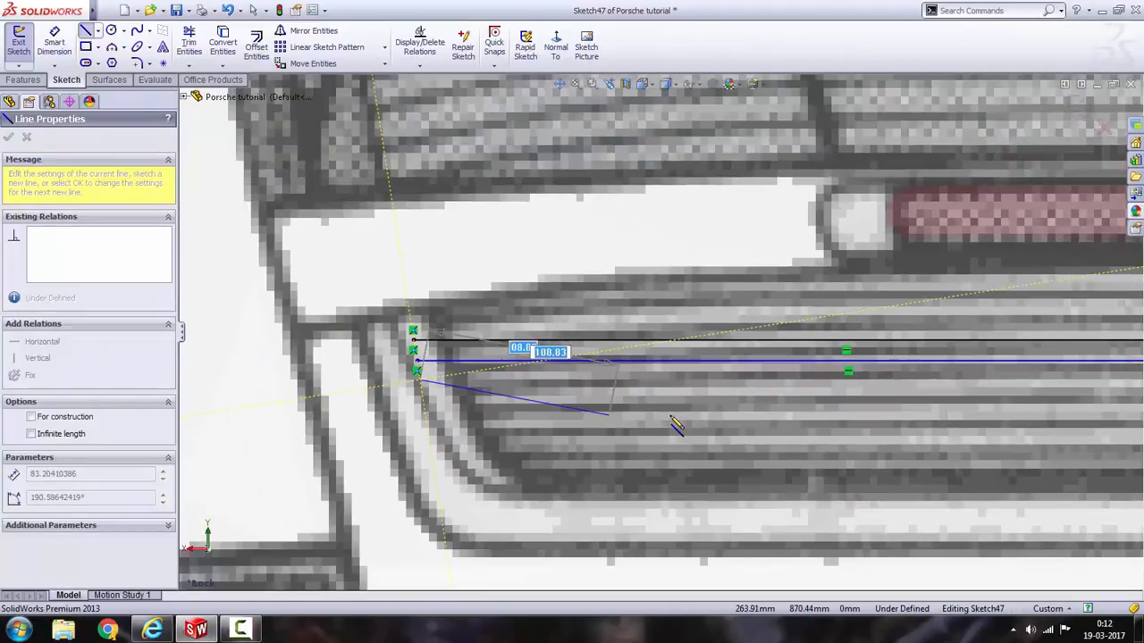
scroll(927, 388, "up", 3)
scroll(912, 375, "down", 3)
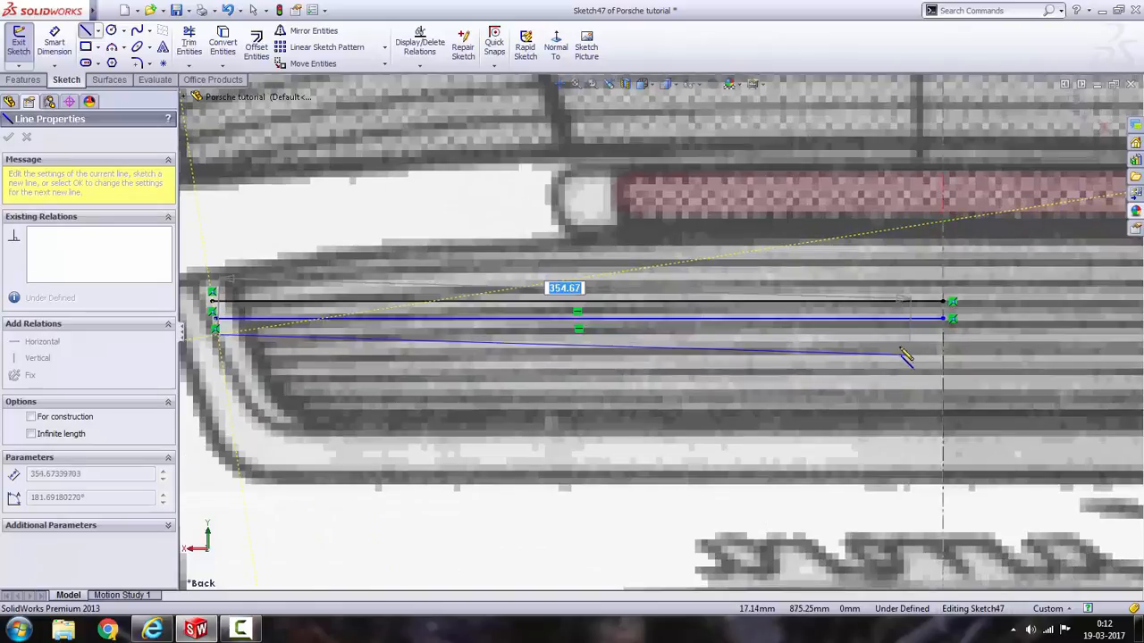
left_click(944, 338)
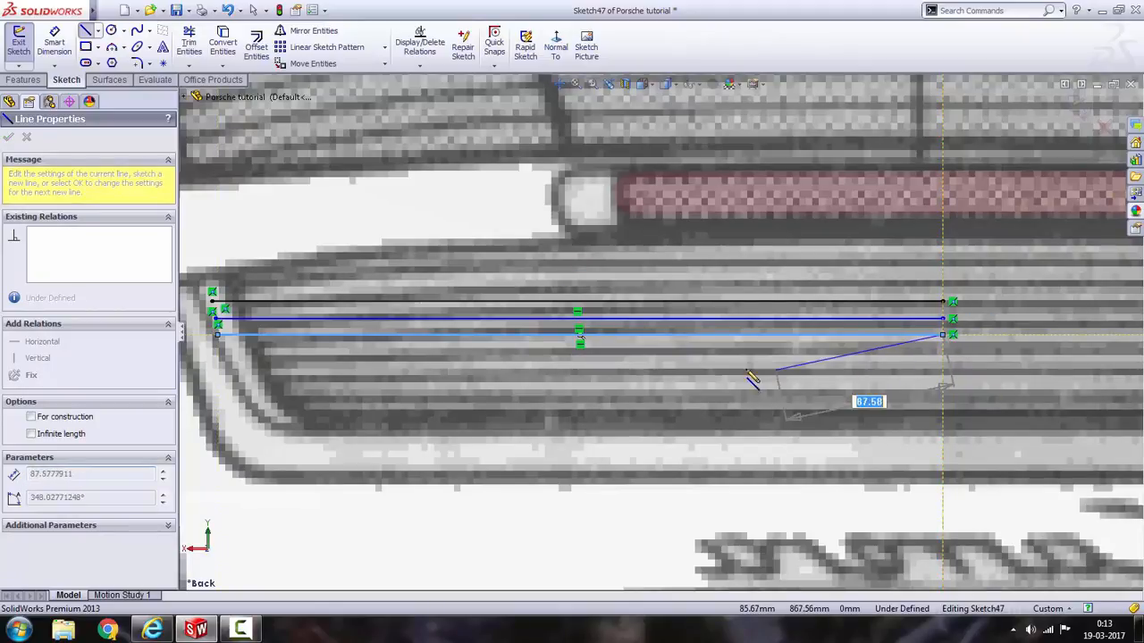
key("Escape")
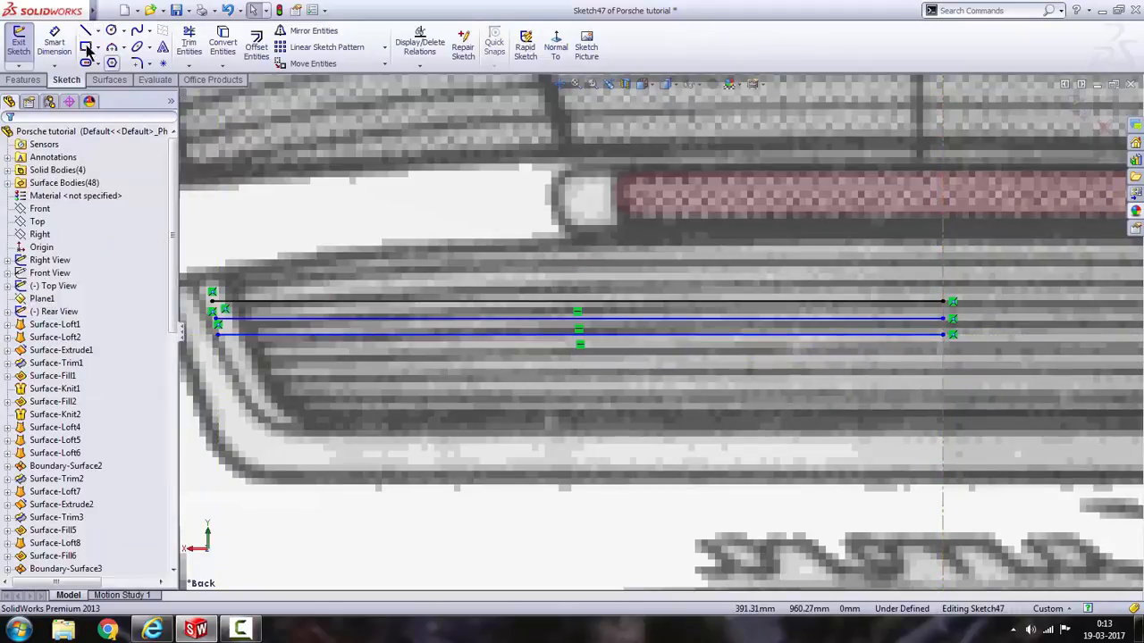
Draw a fourth horizontal slat line about 370 mm long below the third, from the rim's inner edge to the centreline.
left_click(85, 33)
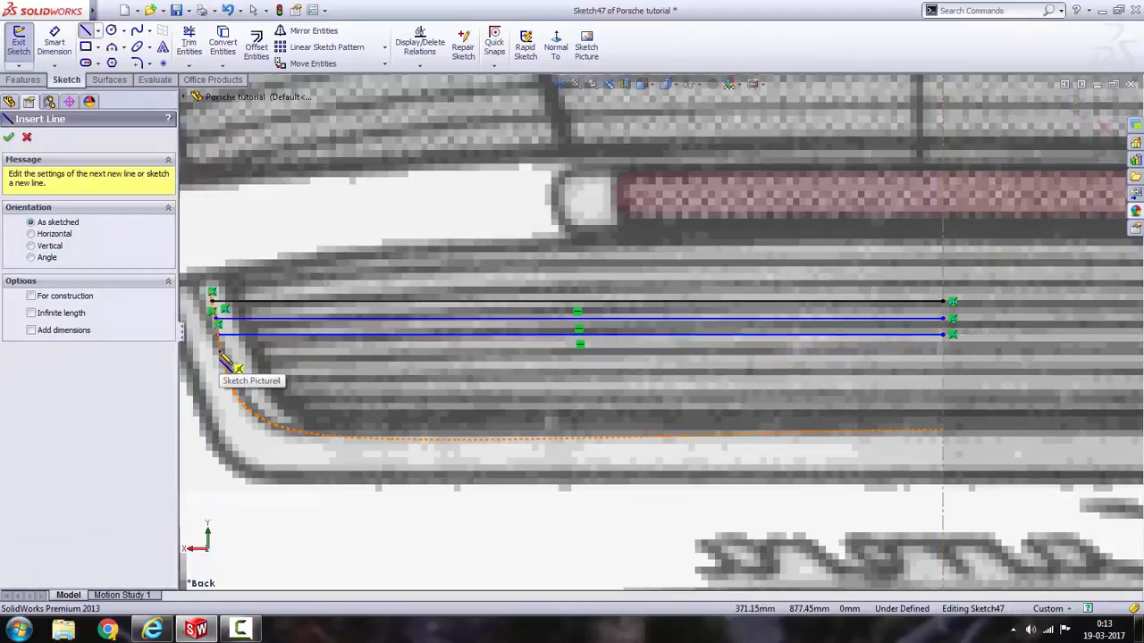
left_click(221, 349)
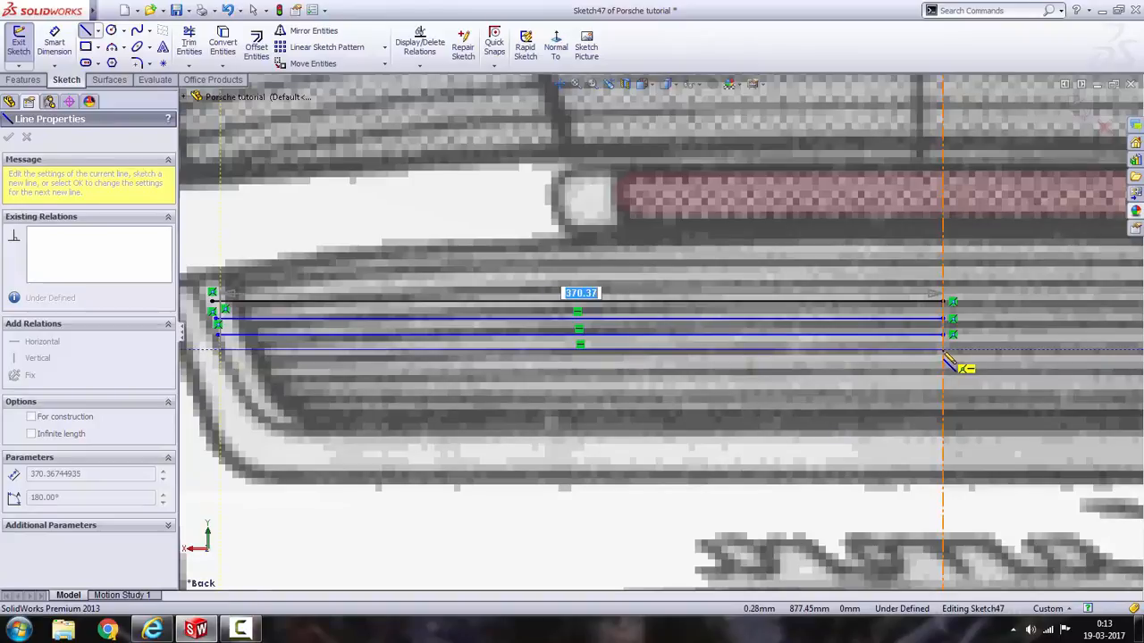
left_click(946, 354)
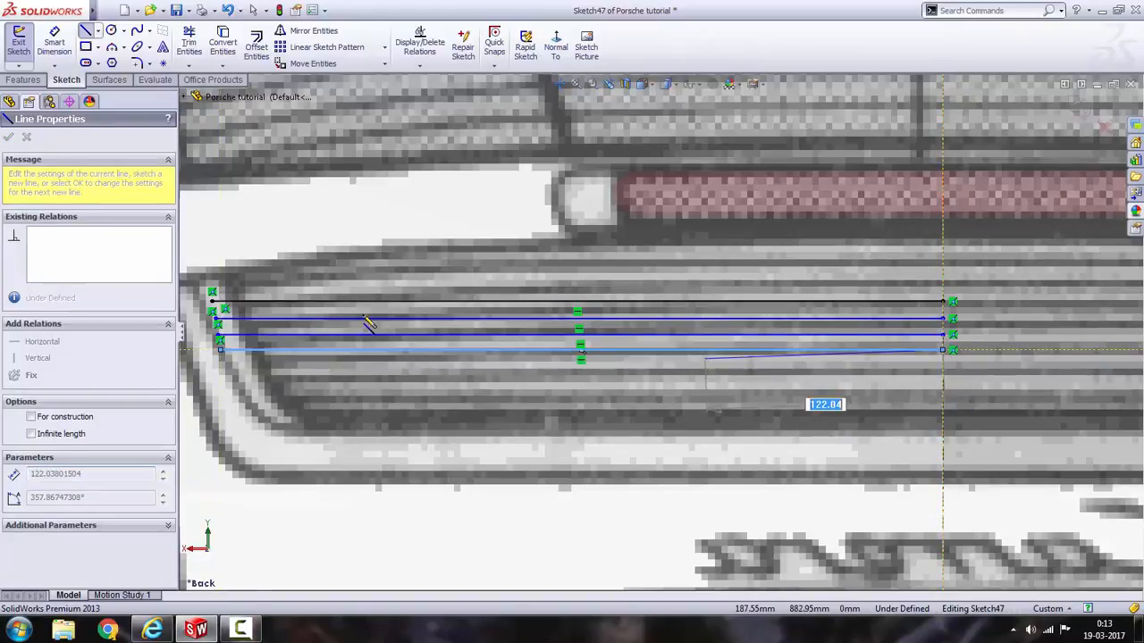
key("Escape")
Draw a fifth horizontal slat line below the fourth, from the rim's inner edge to the centreline, and end the Line command.
left_click(85, 32)
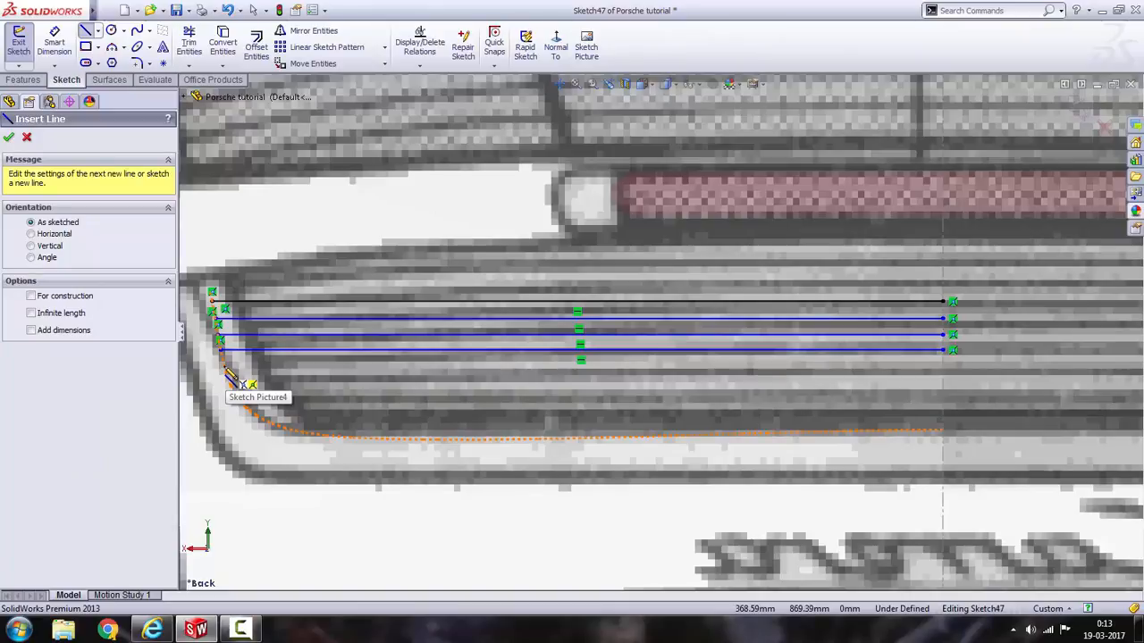
left_click(223, 365)
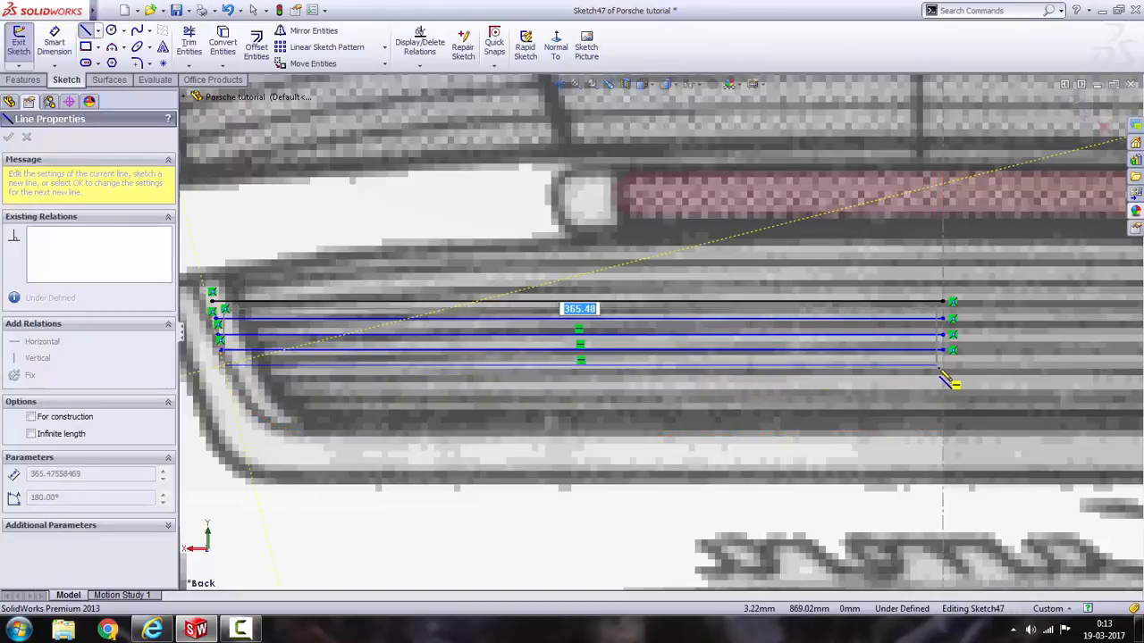
left_click(943, 367)
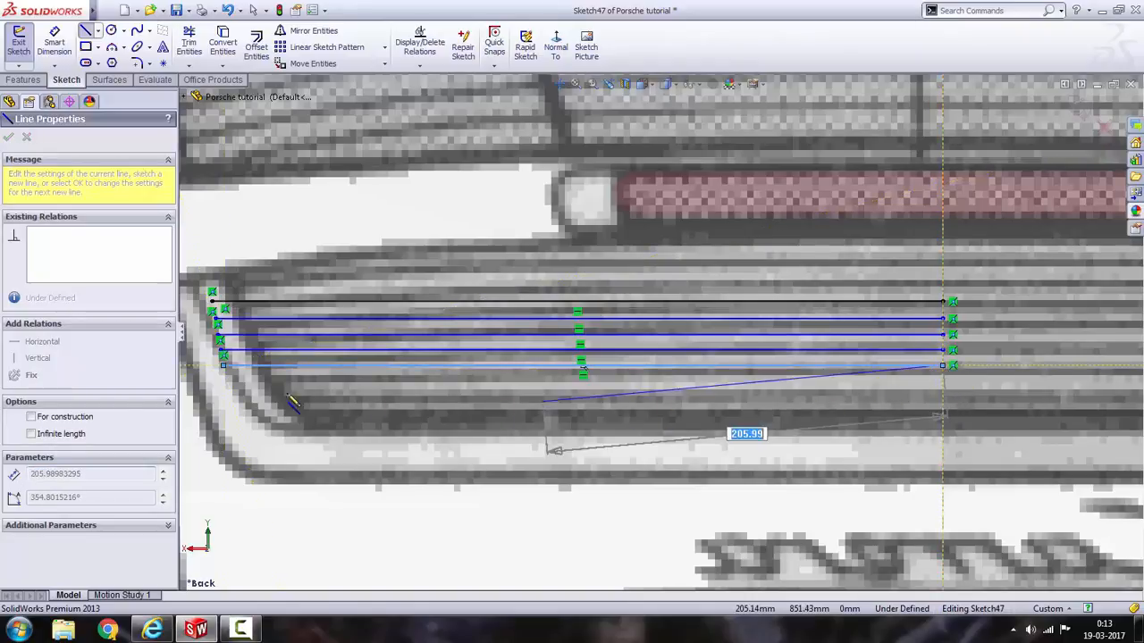
key("Escape")
key("Escape")
scroll(278, 383, "down", 1)
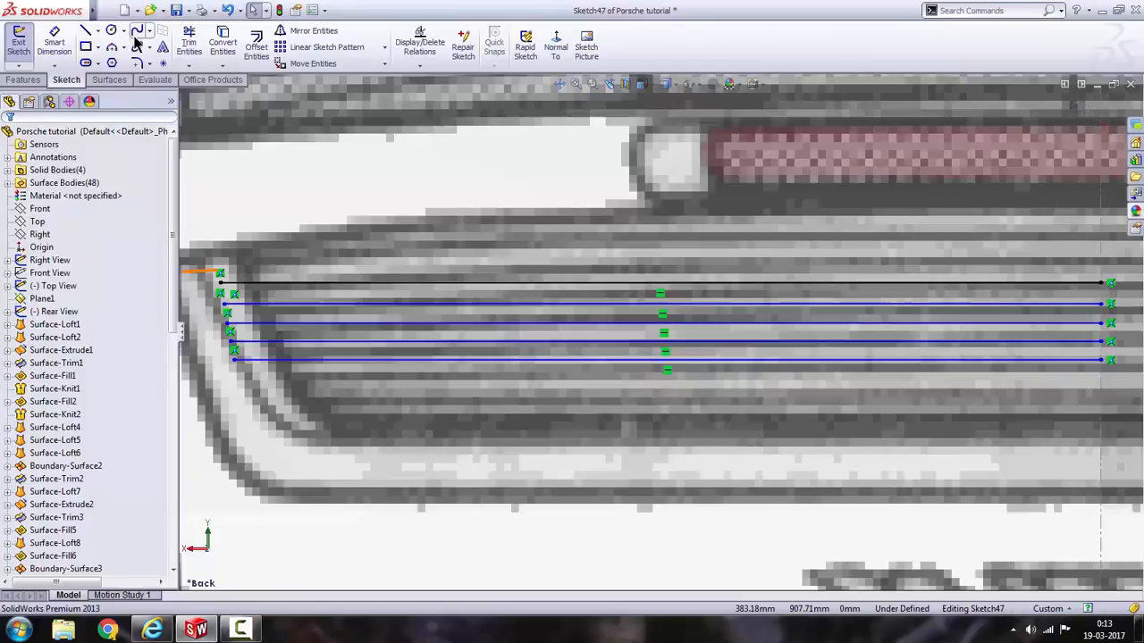
Draw a sixth horizontal slat line below the fifth, from the rim's inner edge to the vertical centreline.
left_click(86, 31)
left_click(242, 379)
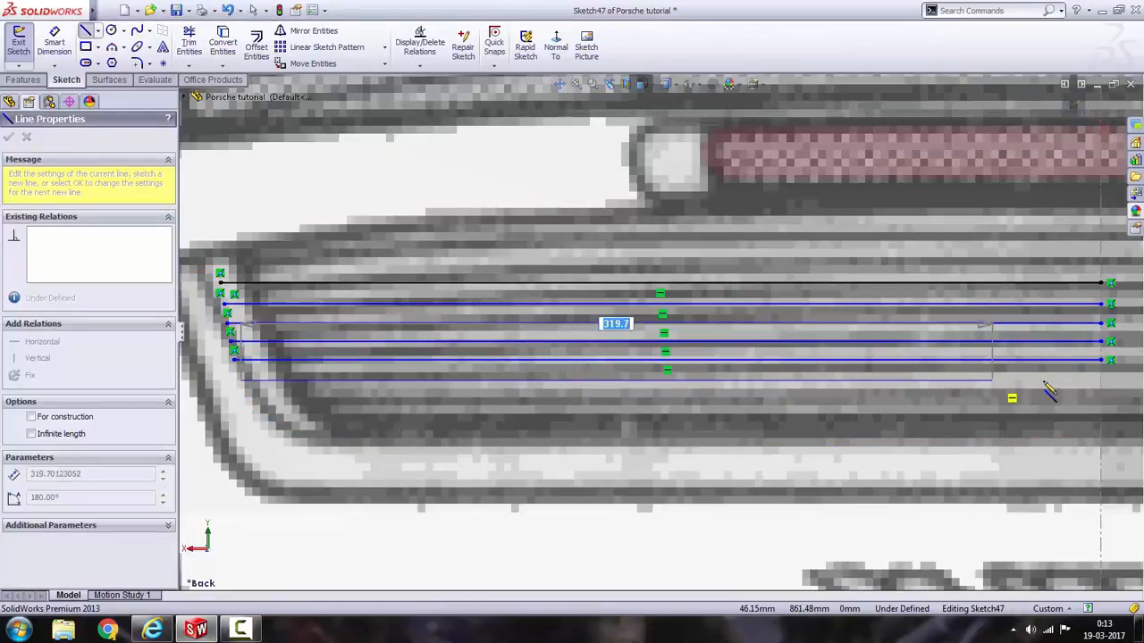
left_click(1104, 382)
key("Escape")
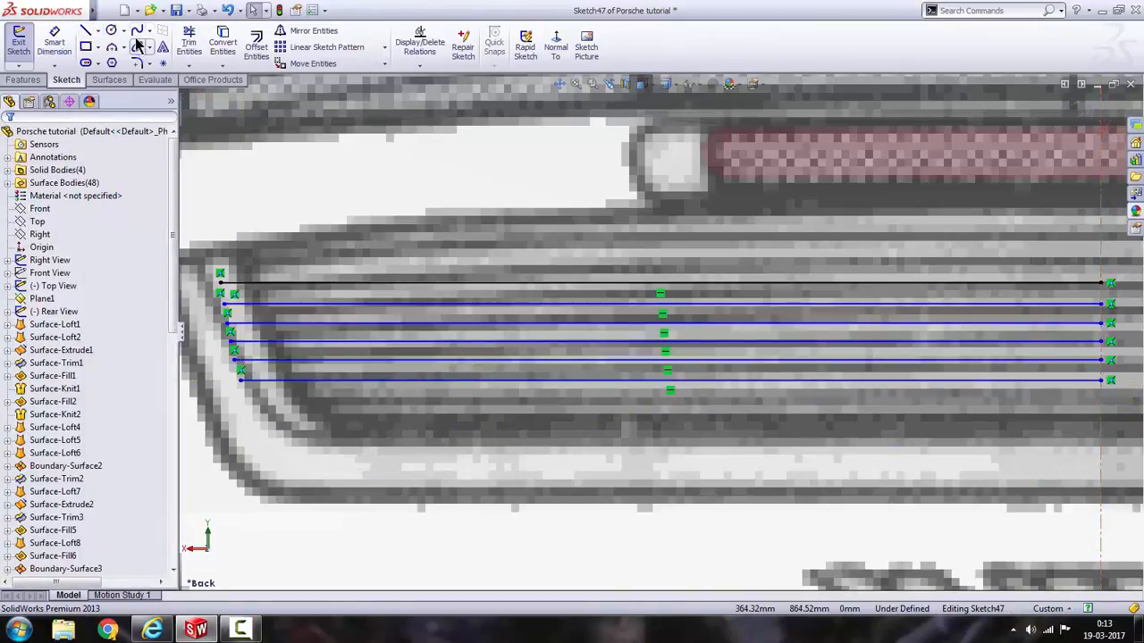
Draw a seventh horizontal slat line about 362 mm long below the sixth, from the rim's curved inner edge to the centreline.
left_click(85, 32)
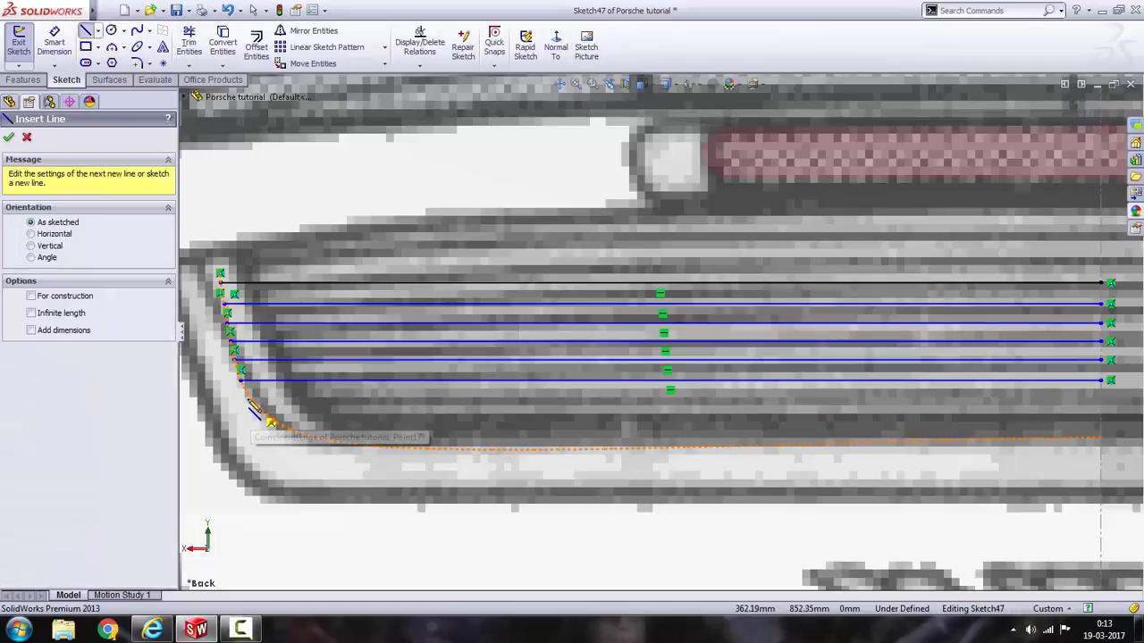
left_click(251, 400)
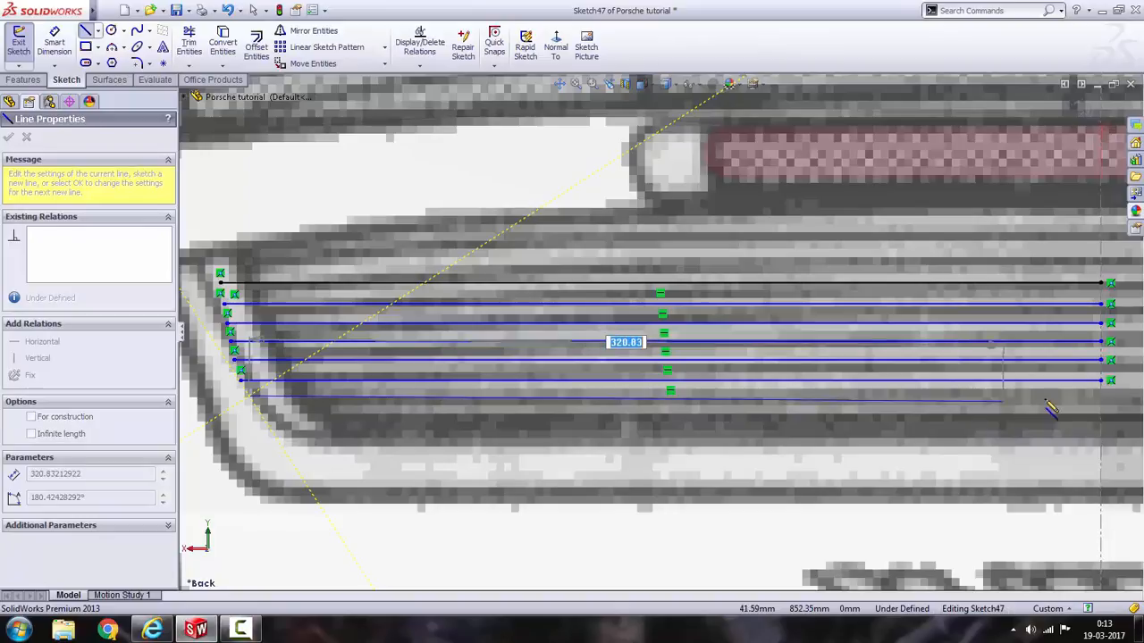
left_click(1106, 404)
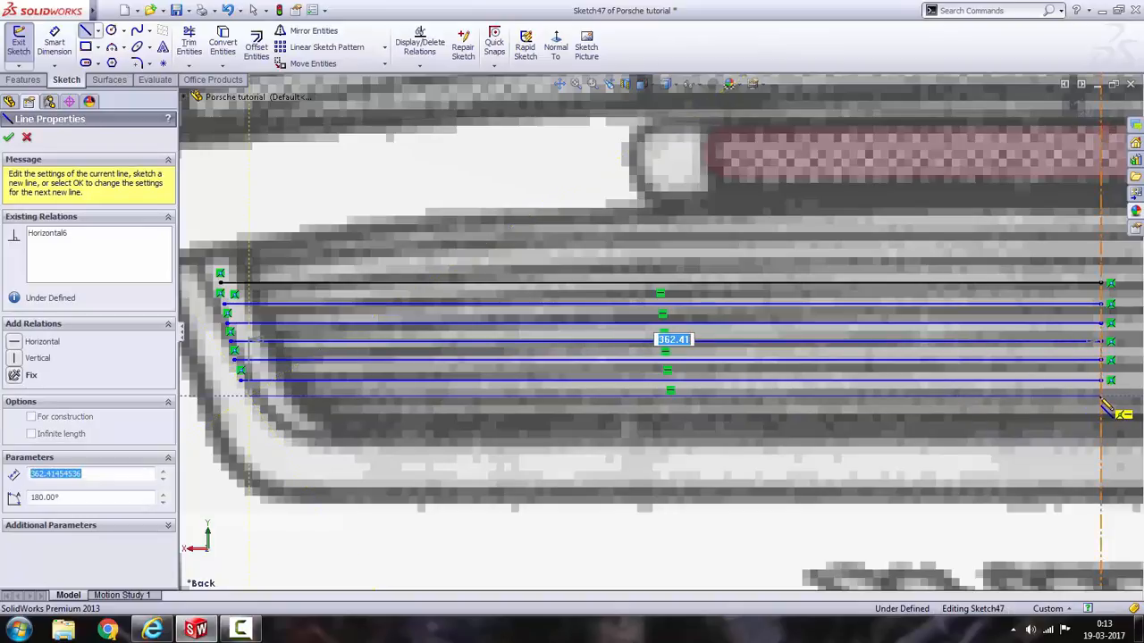
key("Escape")
key("Escape")
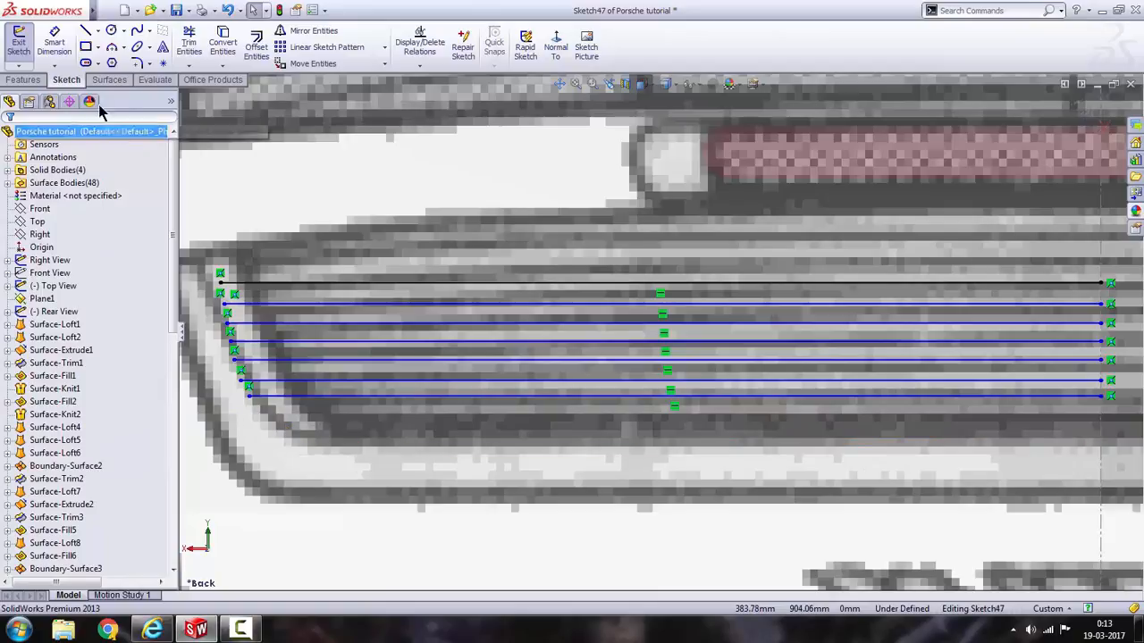
Start an eighth slat line below the seventh, from the rounded lower corner of the rim's inner edge towards the centreline.
left_click(85, 31)
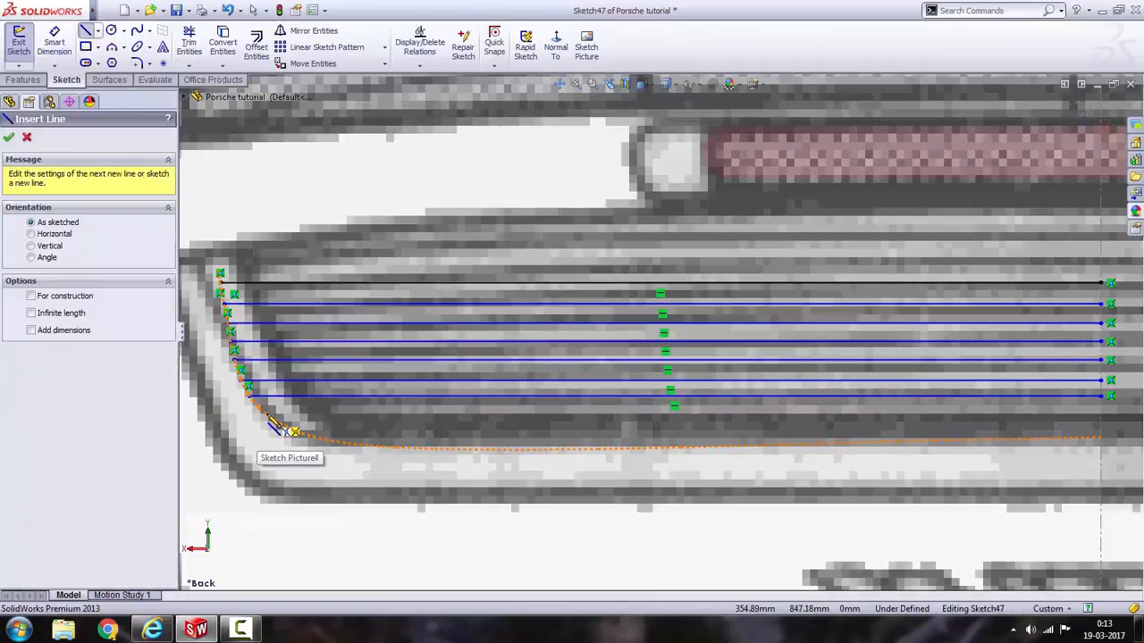
left_click(268, 413)
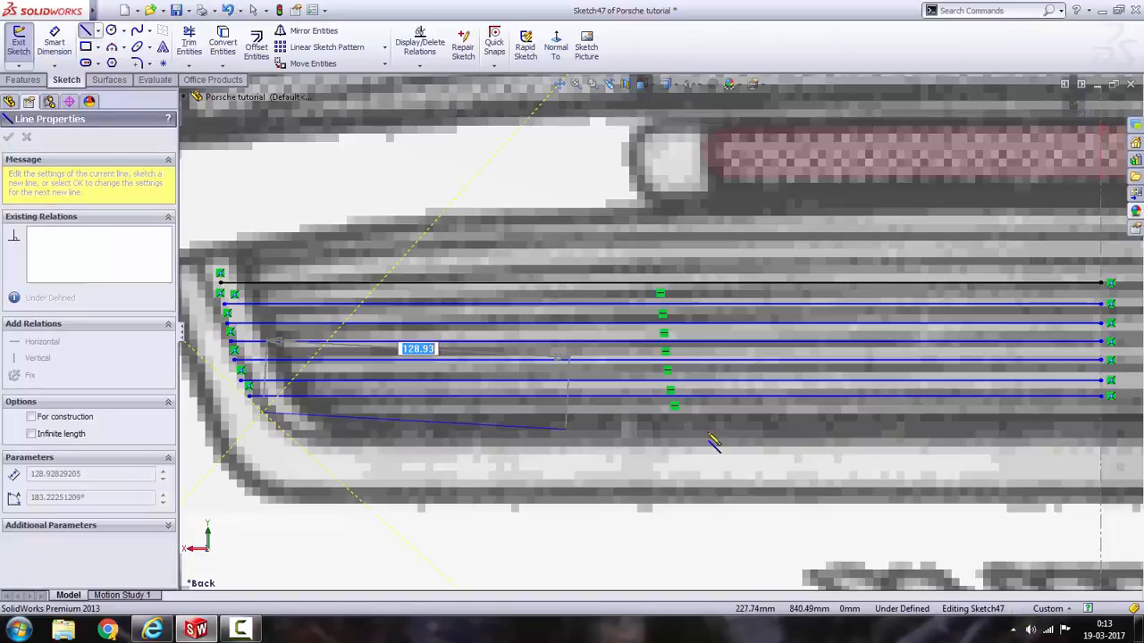
Finish the lowest horizontal slat line by ending it on the vertical centerline, and leave the Line tool.
left_click(1102, 414)
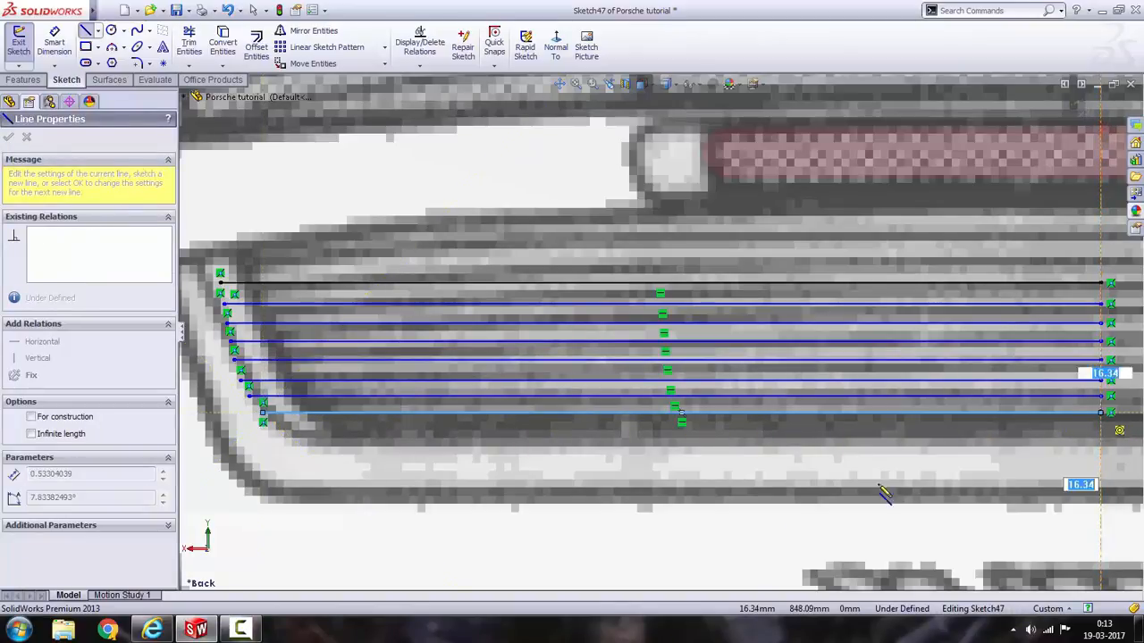
key("Escape")
key("Escape")
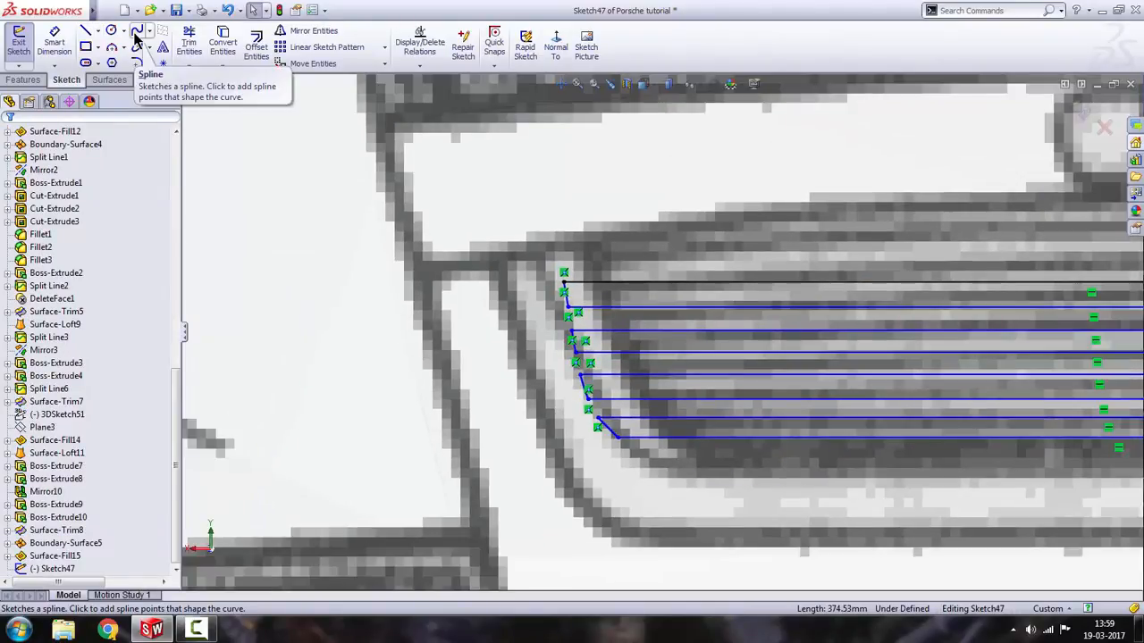
Sketch a two-point spline about 81 mm long across the outer ends of the slat lines, and bend it to follow the grille's curved edge.
left_click(136, 34)
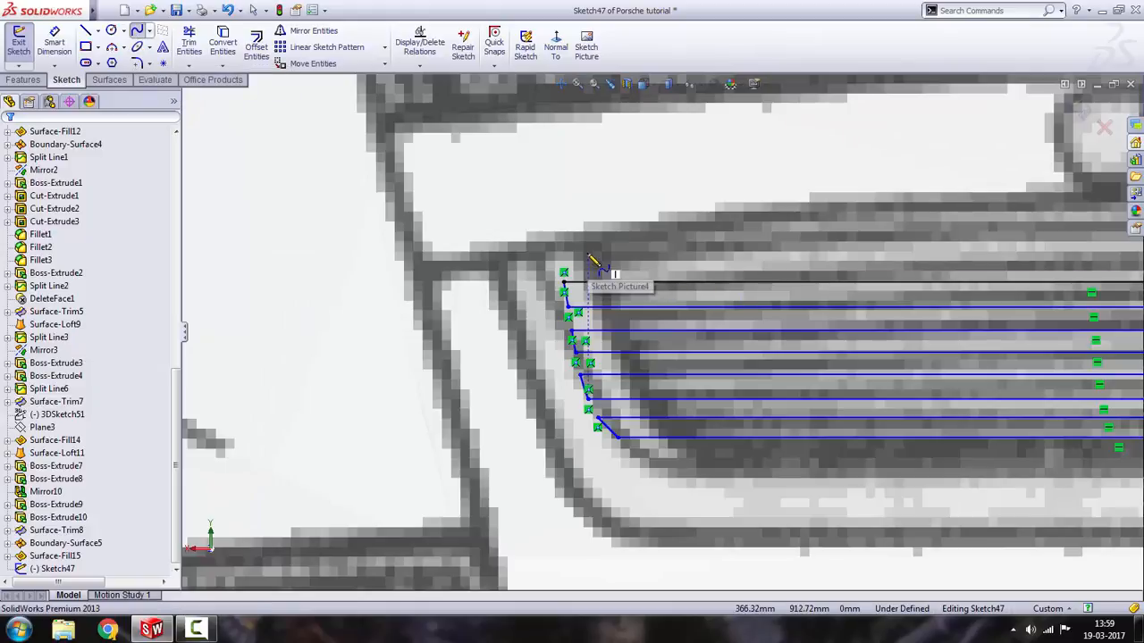
left_click(589, 255)
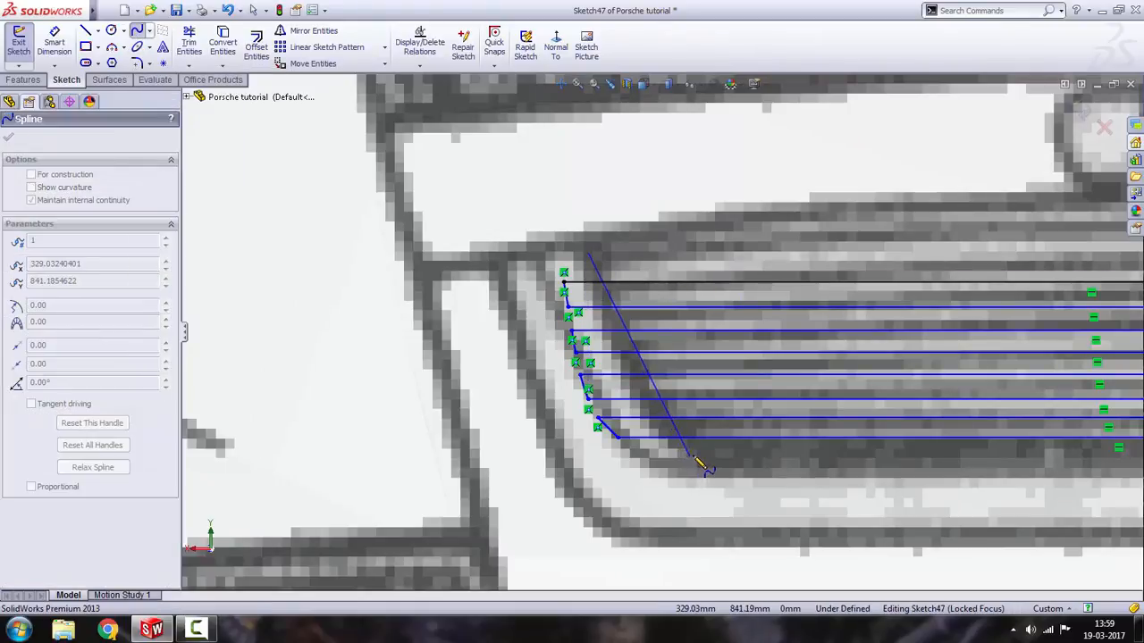
left_click(697, 456)
key("Escape")
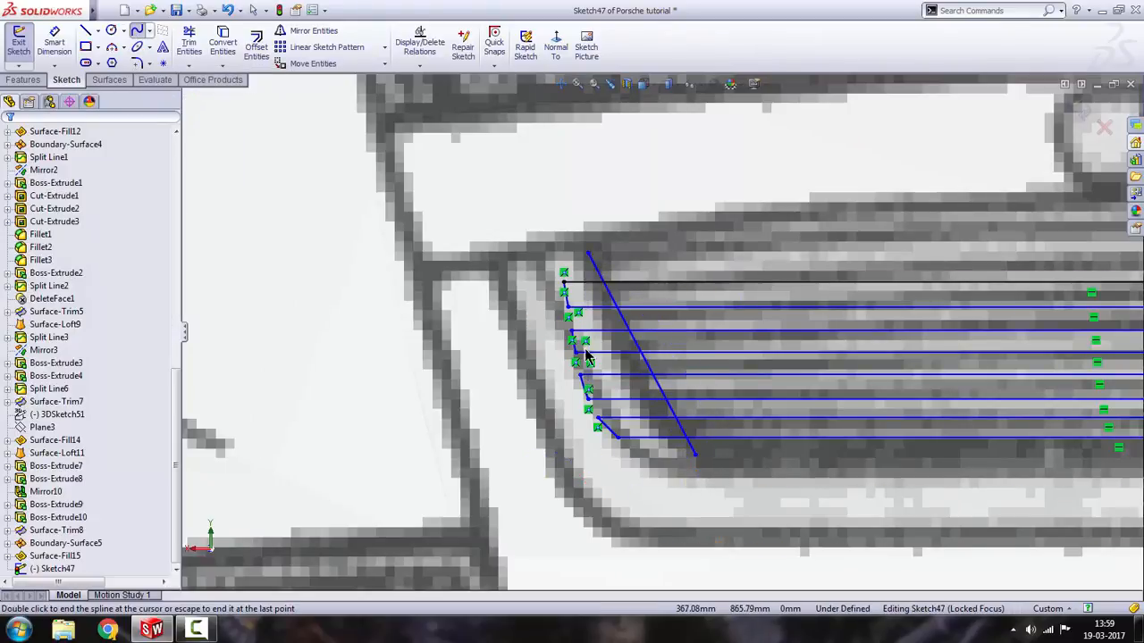
left_click(601, 278)
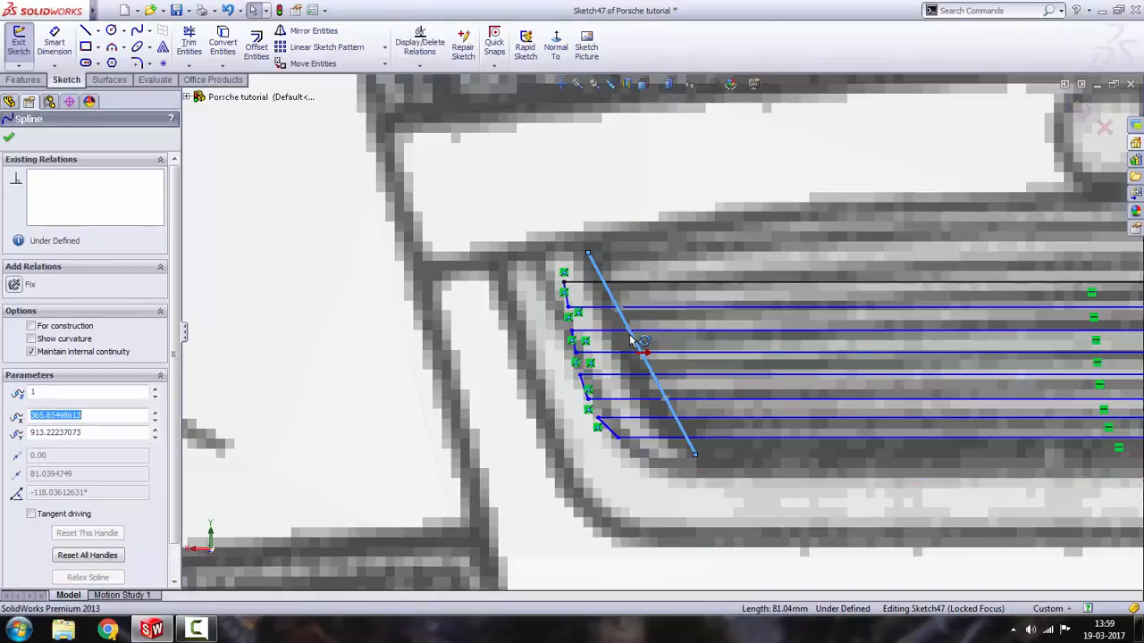
left_click_drag(630, 339, 610, 336)
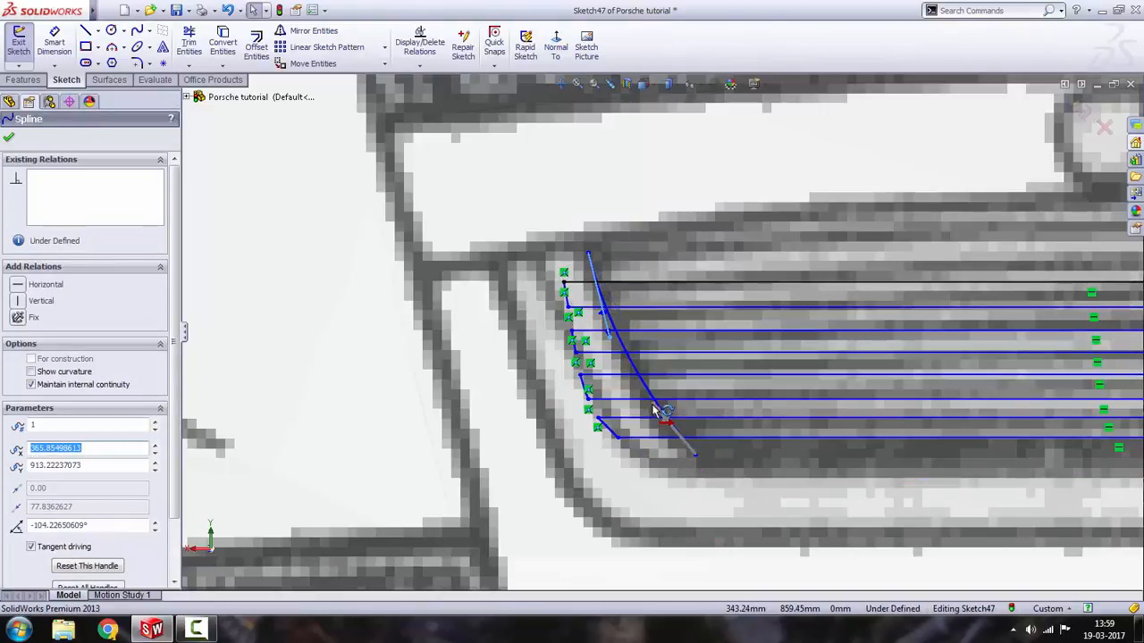
left_click_drag(657, 411, 651, 419)
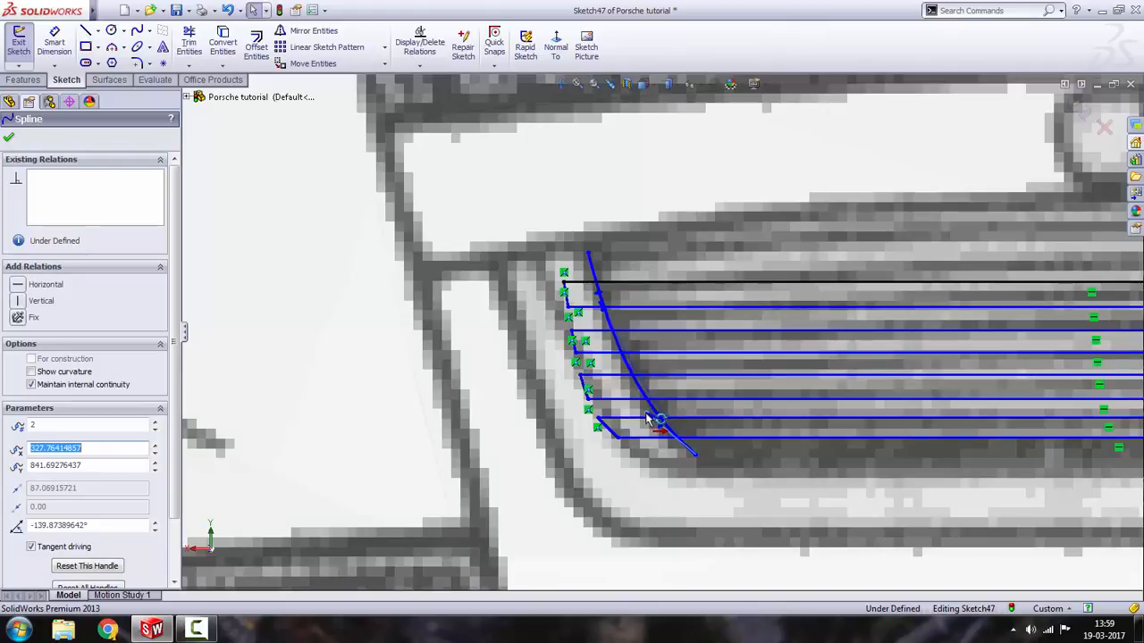
Trim away the line portions and short connecting segments extending outside the spline.
scroll(715, 366, "up", 5)
scroll(715, 366, "down", 3)
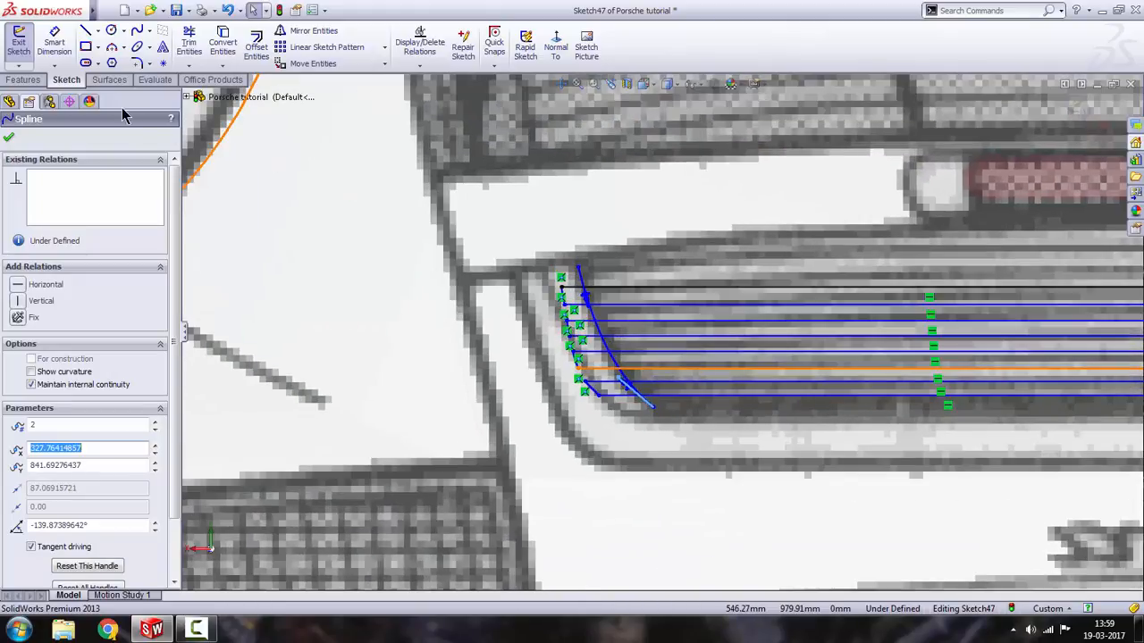
left_click(189, 43)
scroll(632, 437, "down", 2)
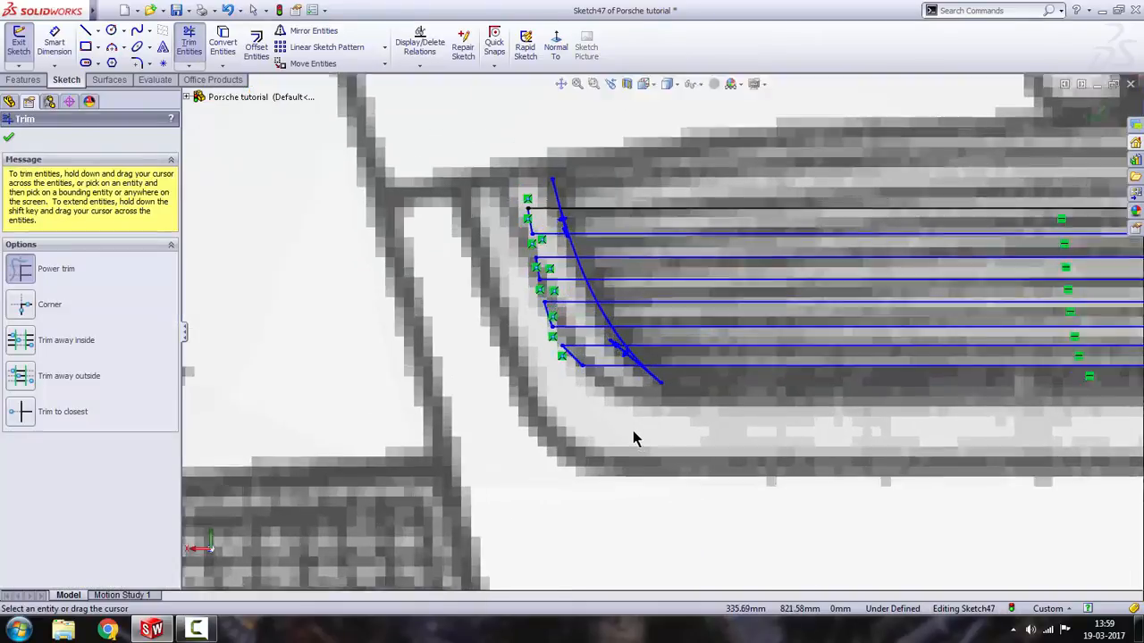
scroll(633, 438, "down", 1)
left_click_drag(620, 388, 572, 292)
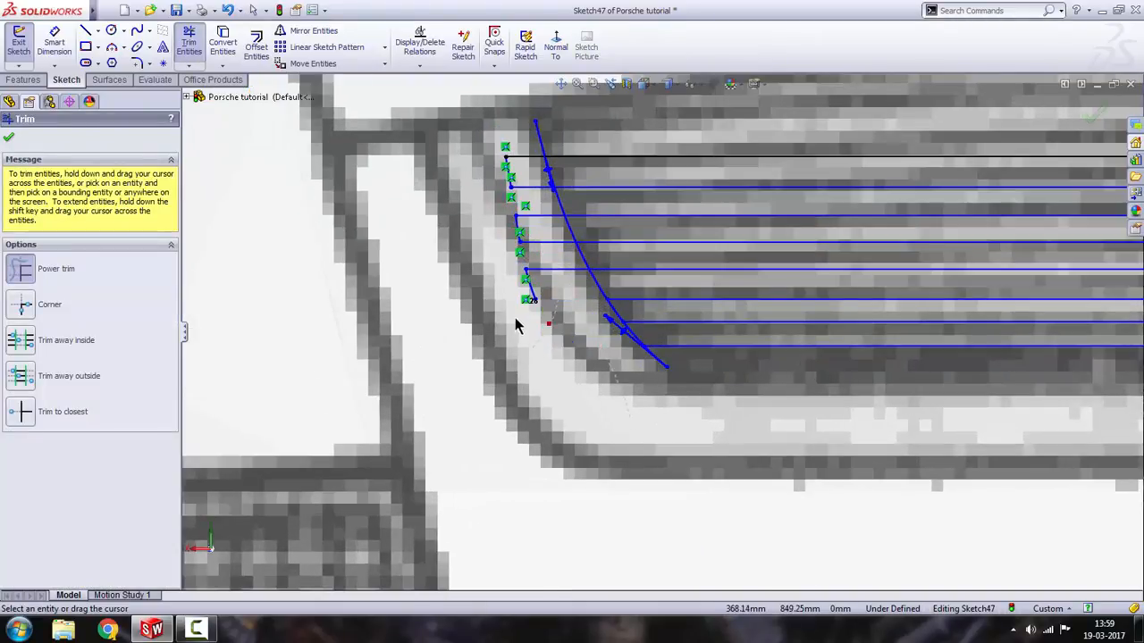
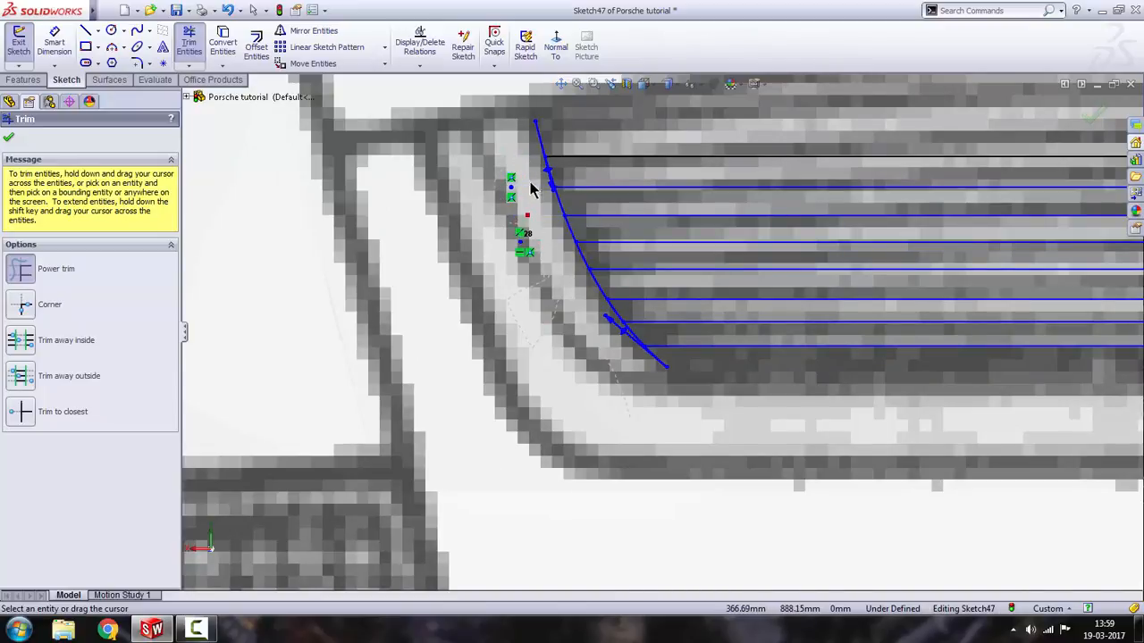
left_click_drag(548, 143, 536, 208)
Trim away the tiny upper line fragment left outside the spline.
scroll(541, 202, "down", 6)
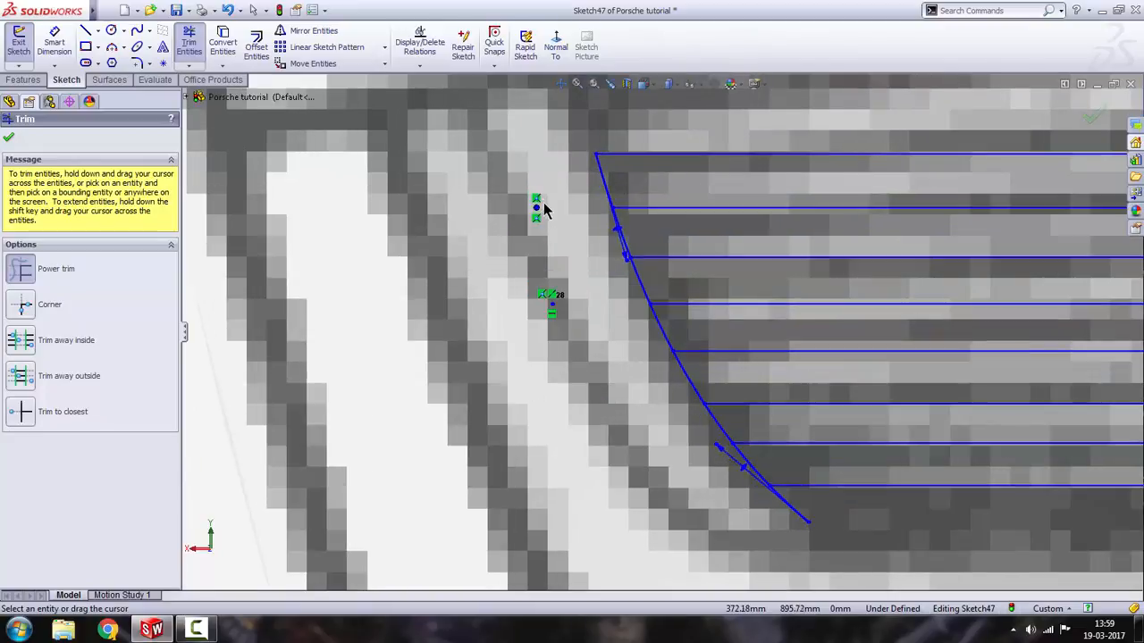
scroll(565, 223, "down", 8)
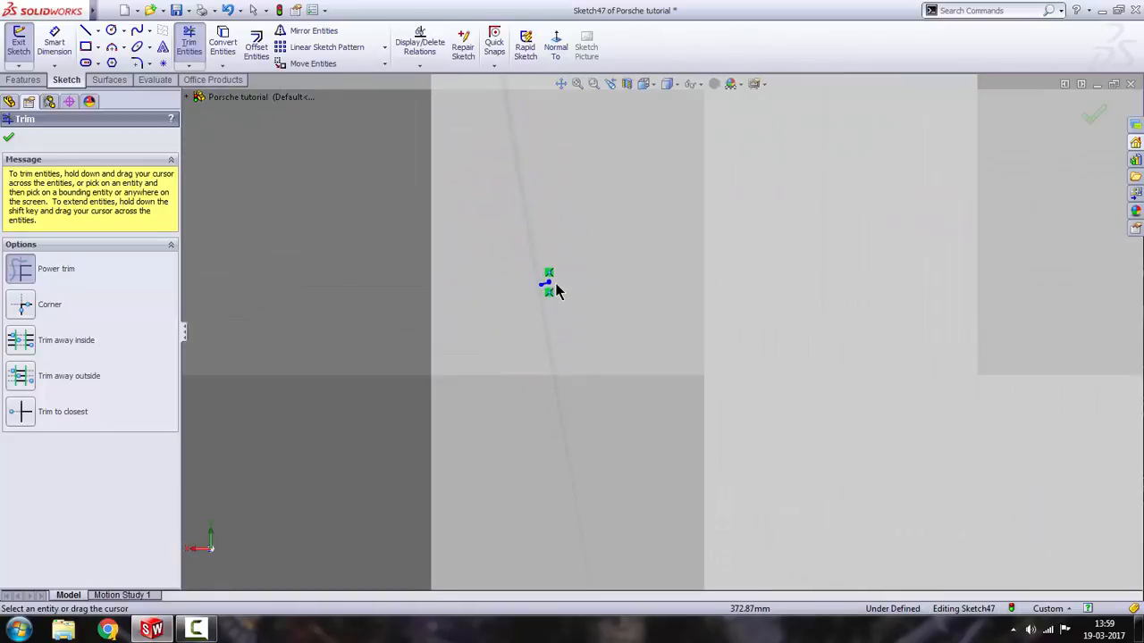
scroll(572, 320, "down", 4)
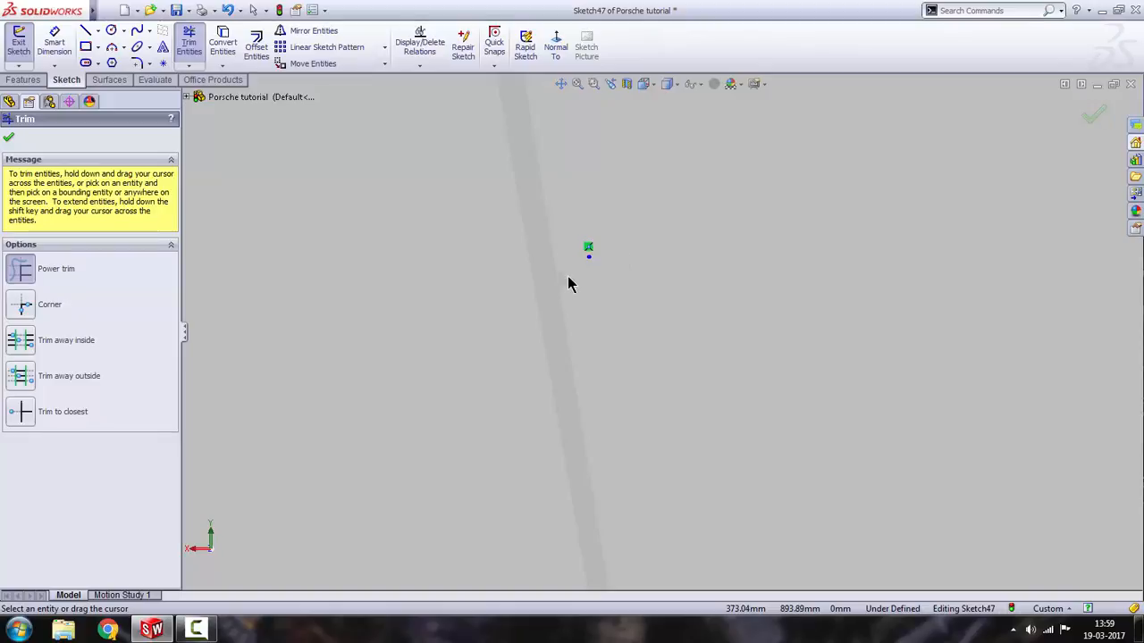
scroll(606, 293, "down", 3)
scroll(572, 320, "up", 5)
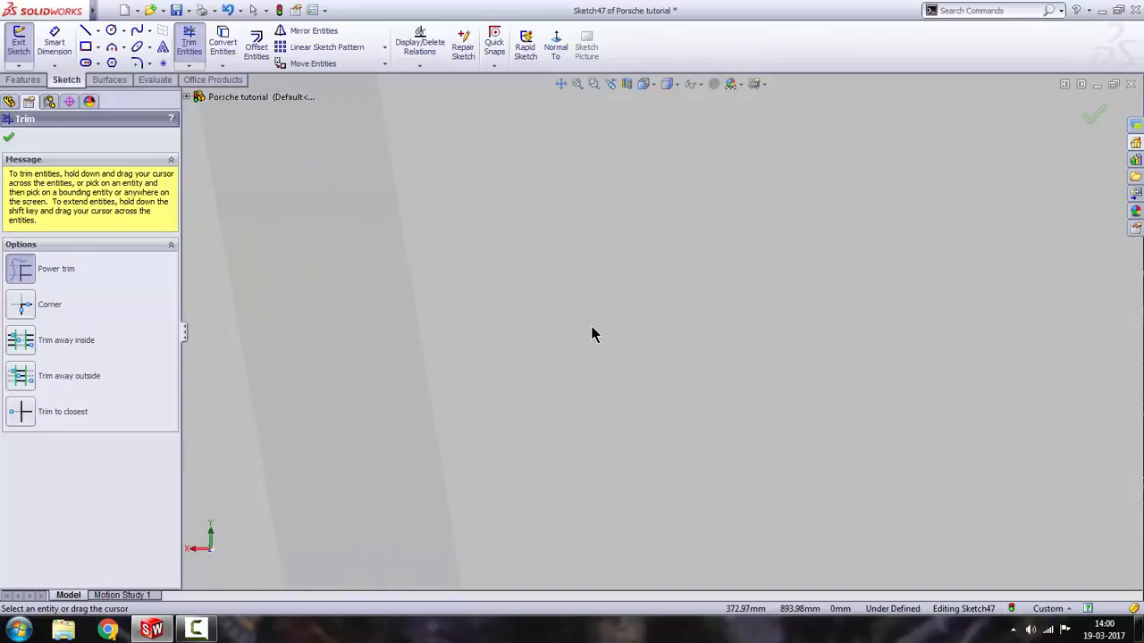
Trim away the remaining tiny horizontal fragment outside the spline, near the middle of the grille's edge.
scroll(723, 339, "up", 6)
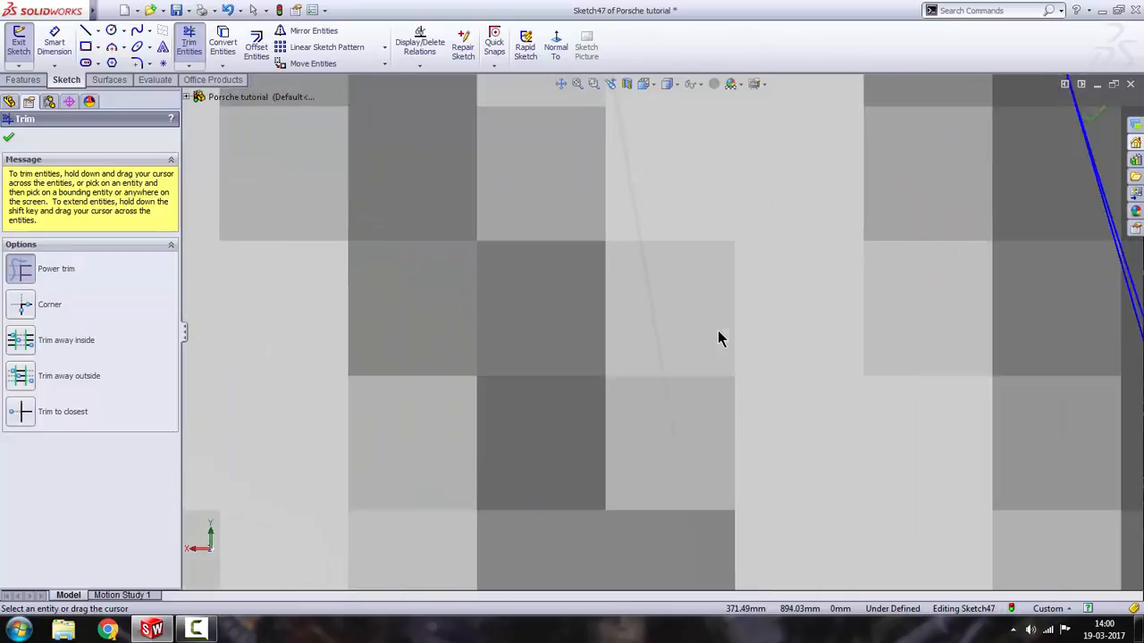
scroll(676, 457, "down", 10)
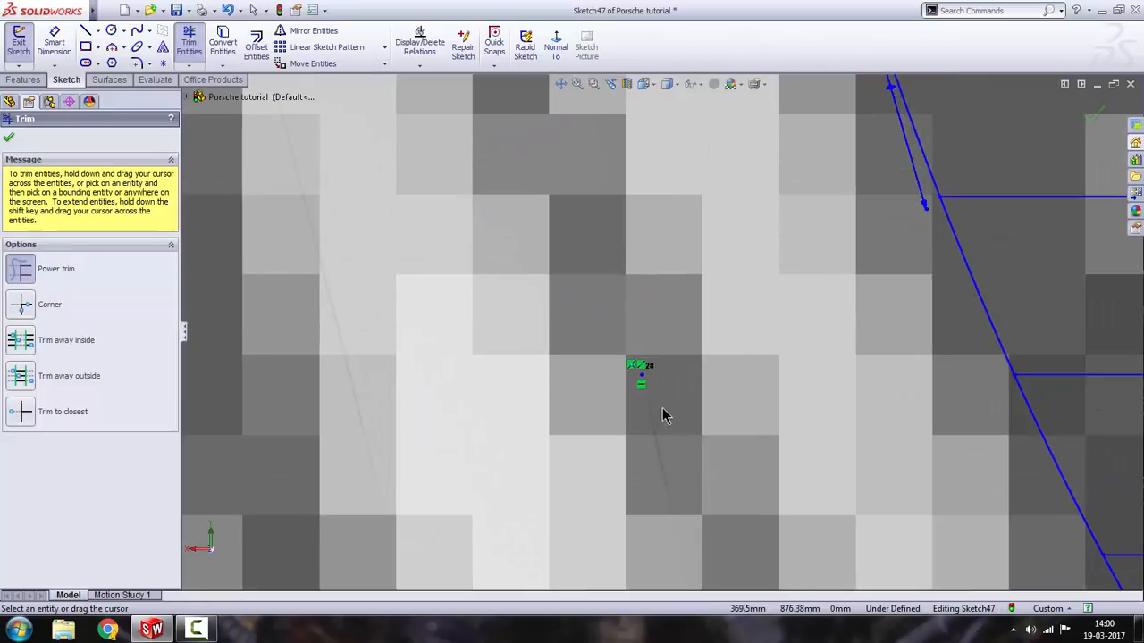
scroll(614, 337, "down", 6)
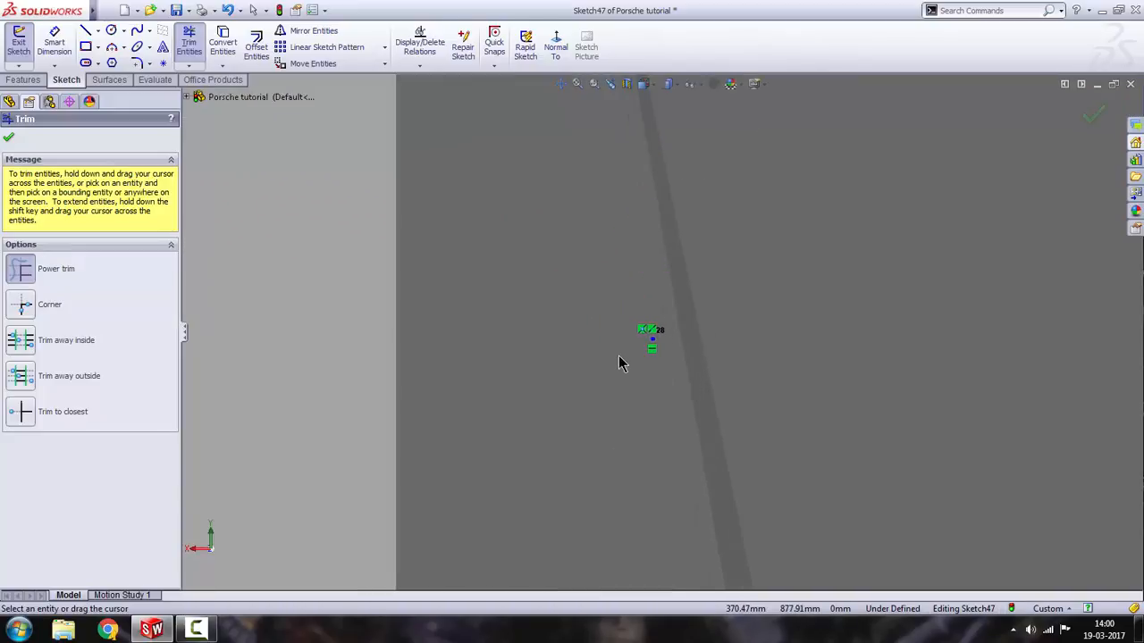
scroll(613, 335, "down", 4)
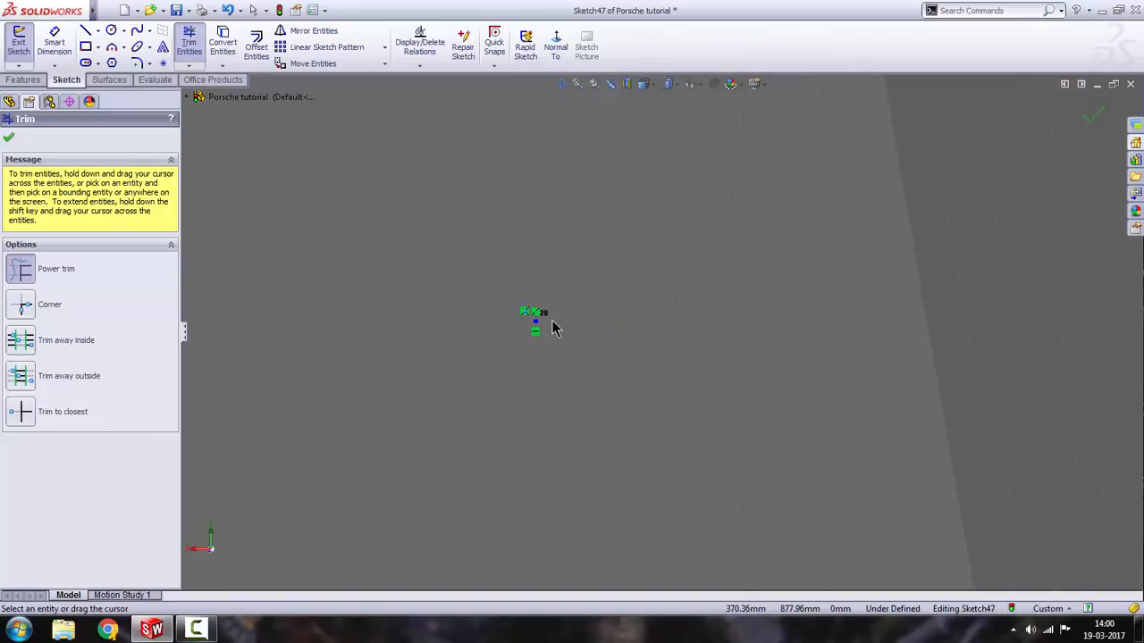
scroll(620, 340, "down", 3)
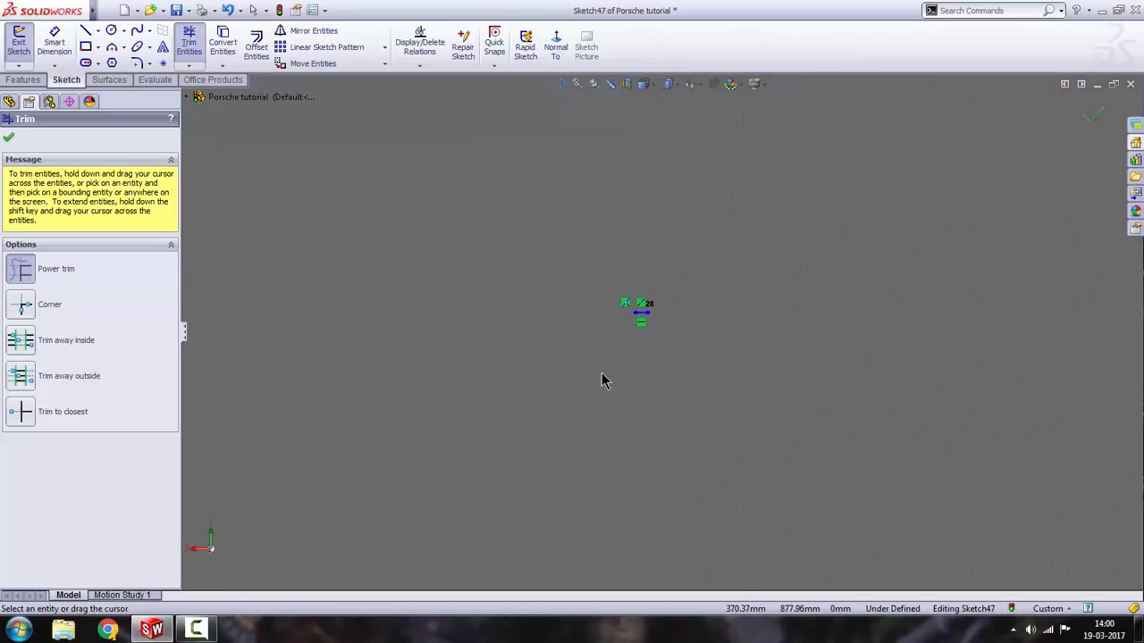
mouse_move(647, 319)
left_mouse_down()
mouse_move(641, 307)
mouse_move(643, 320)
left_mouse_up()
scroll(623, 345, "up", 5)
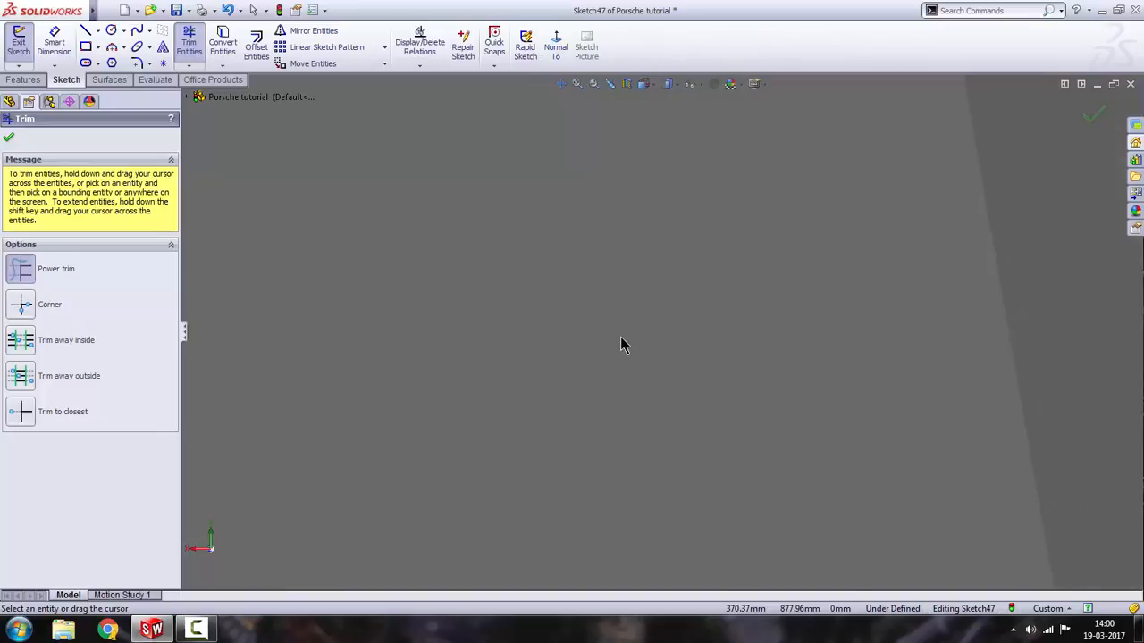
scroll(623, 345, "up", 5)
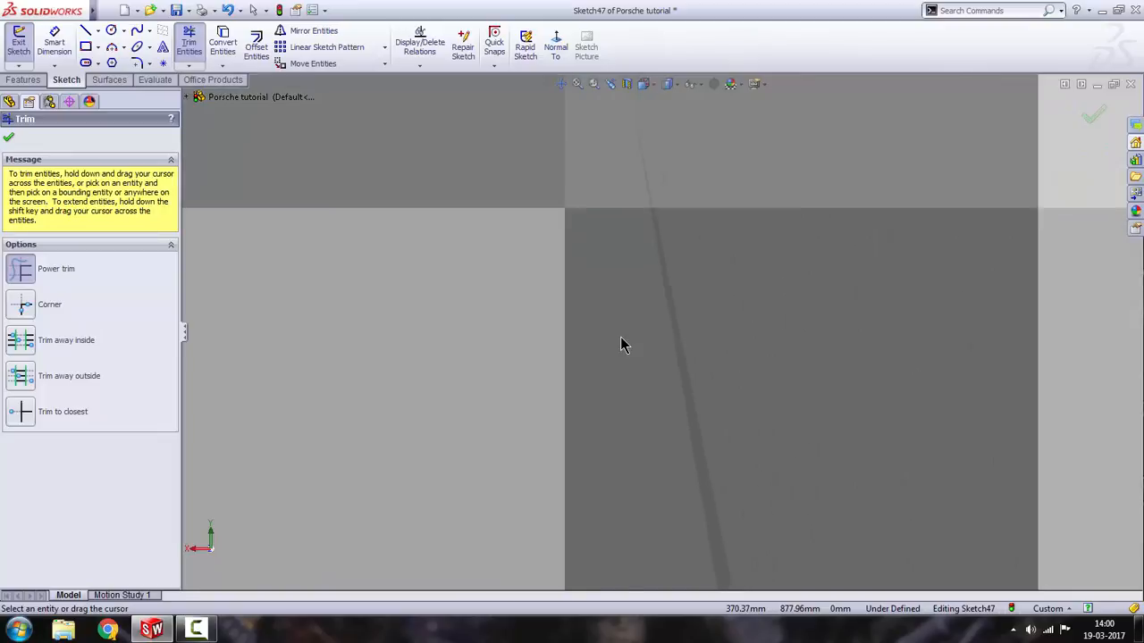
scroll(623, 345, "up", 8)
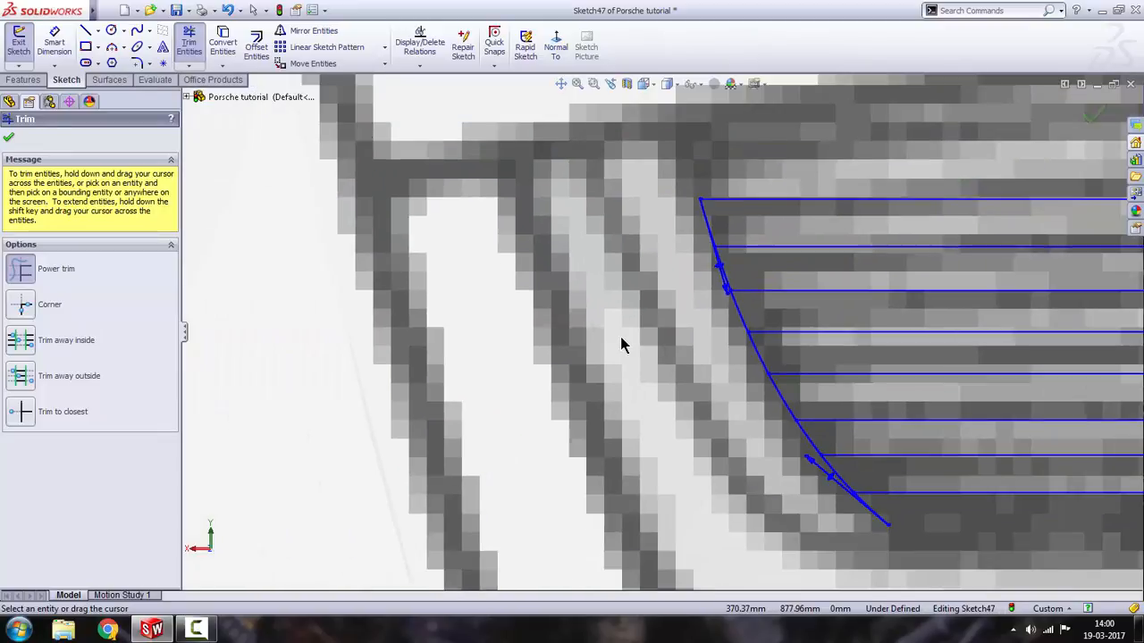
Trim the spline segments between neighbouring slats and the excess below the lowest line, keeping the end piece of each line pair.
scroll(960, 332, "down", 5)
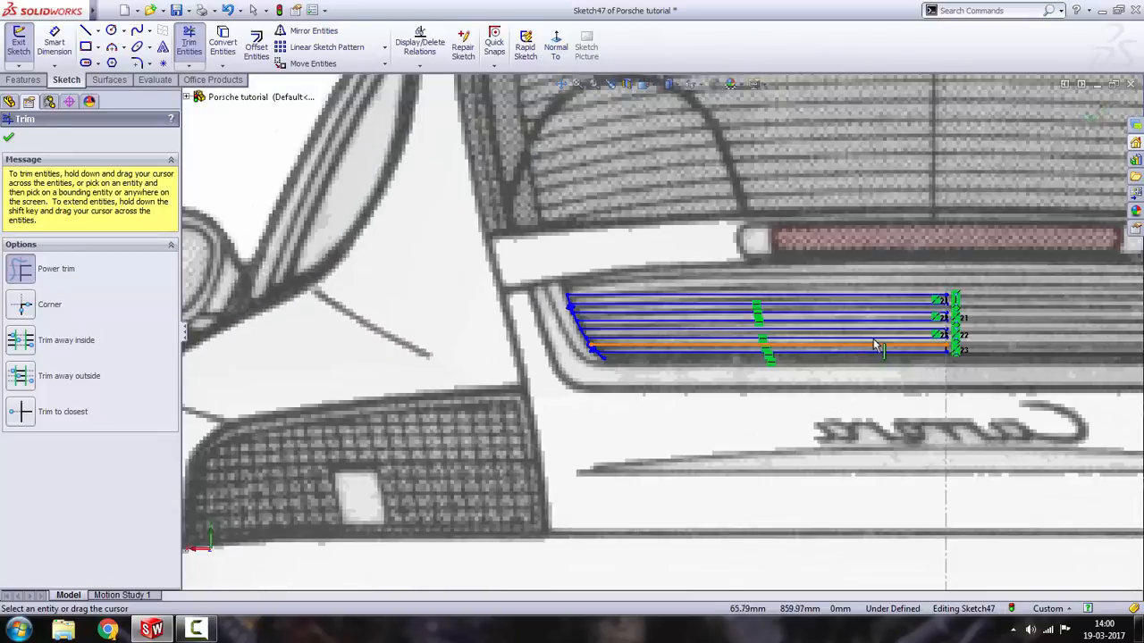
scroll(456, 313, "down", 4)
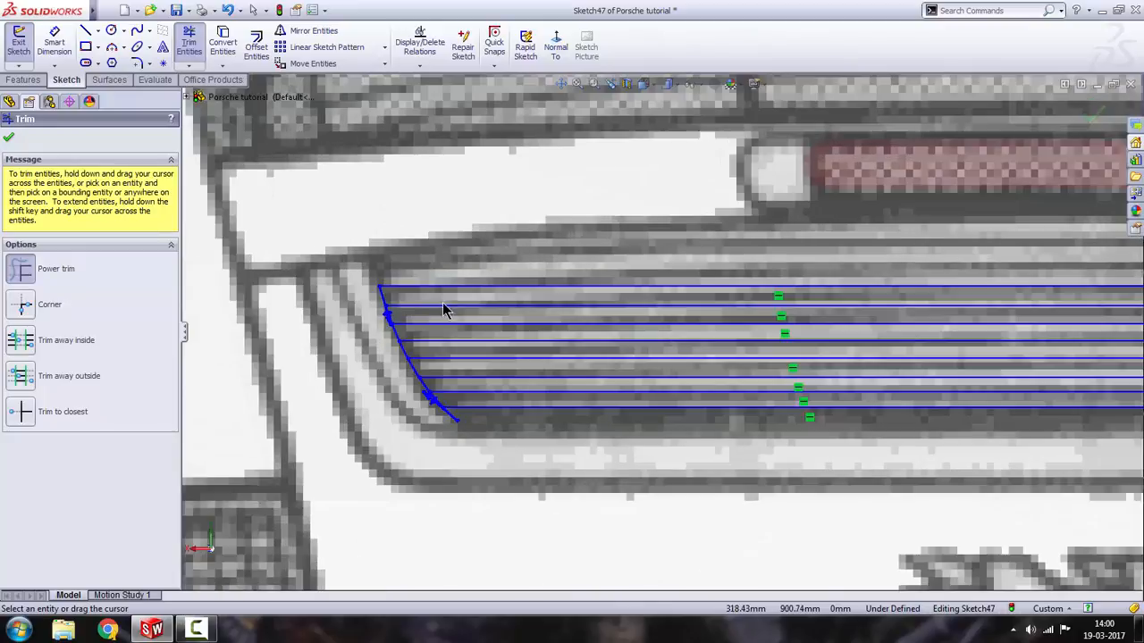
scroll(467, 329, "down", 2)
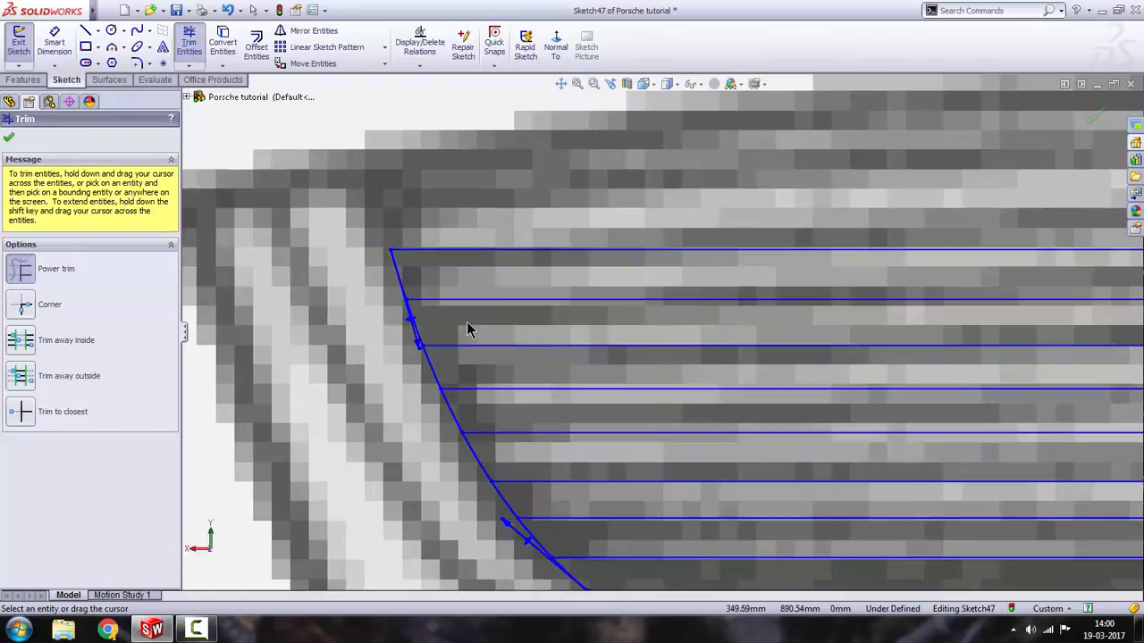
left_click_drag(350, 323, 510, 417)
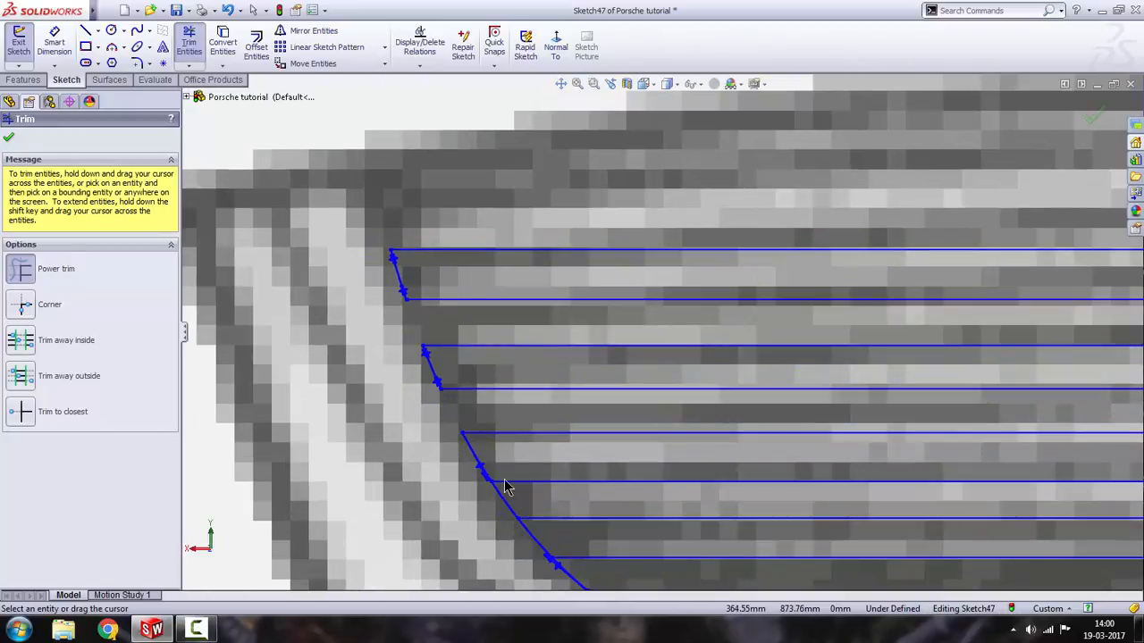
scroll(496, 456, "up", 5)
scroll(536, 432, "down", 3)
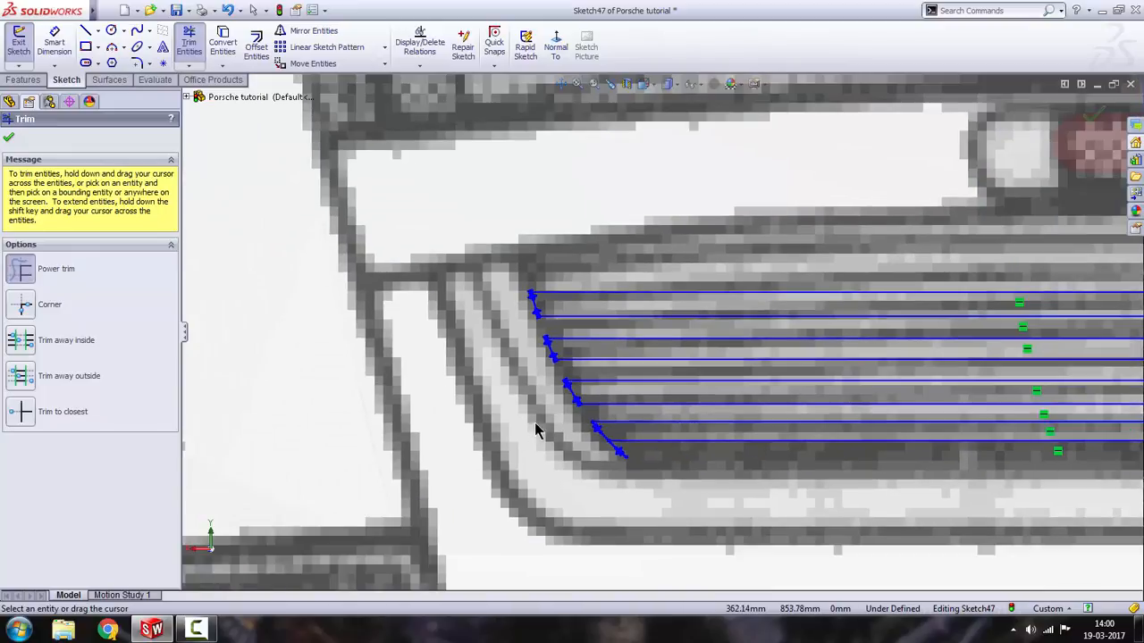
scroll(661, 451, "down", 3)
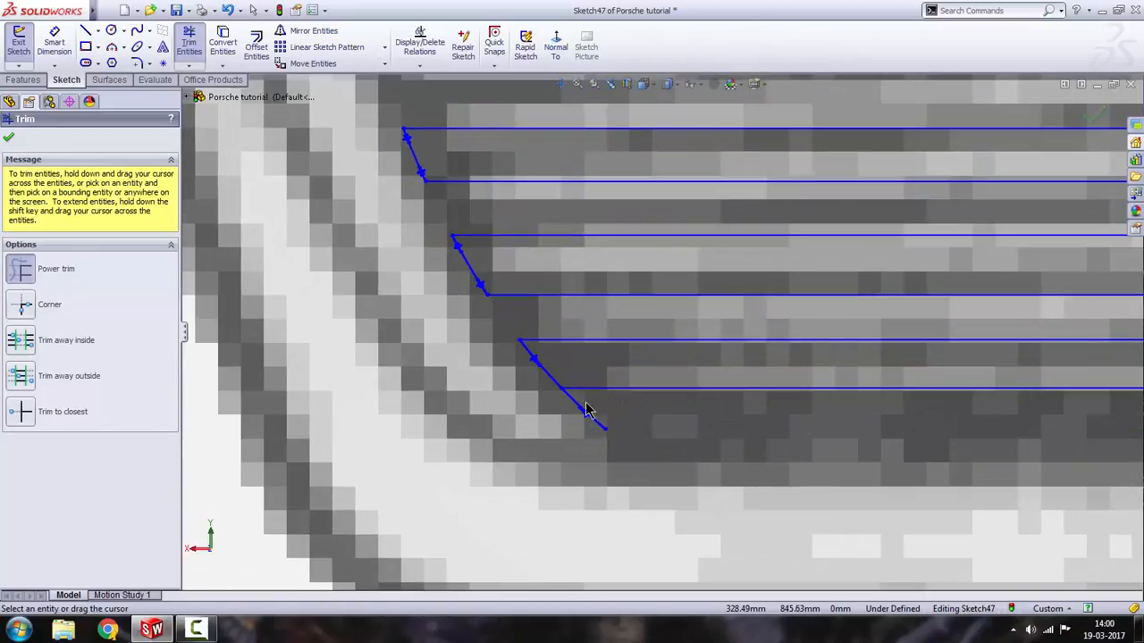
scroll(627, 425, "up", 3)
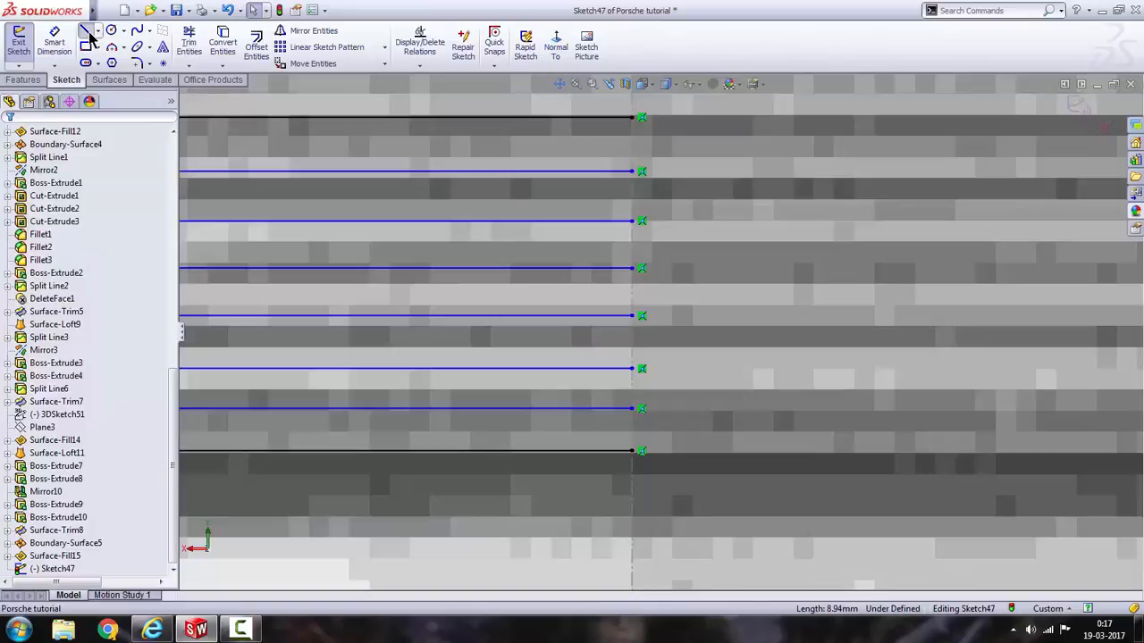
Draw a vertical line about 55.2 mm long on the centerline, joining the inner ends of the top and bottom slat lines.
left_click(86, 33)
left_click(634, 117)
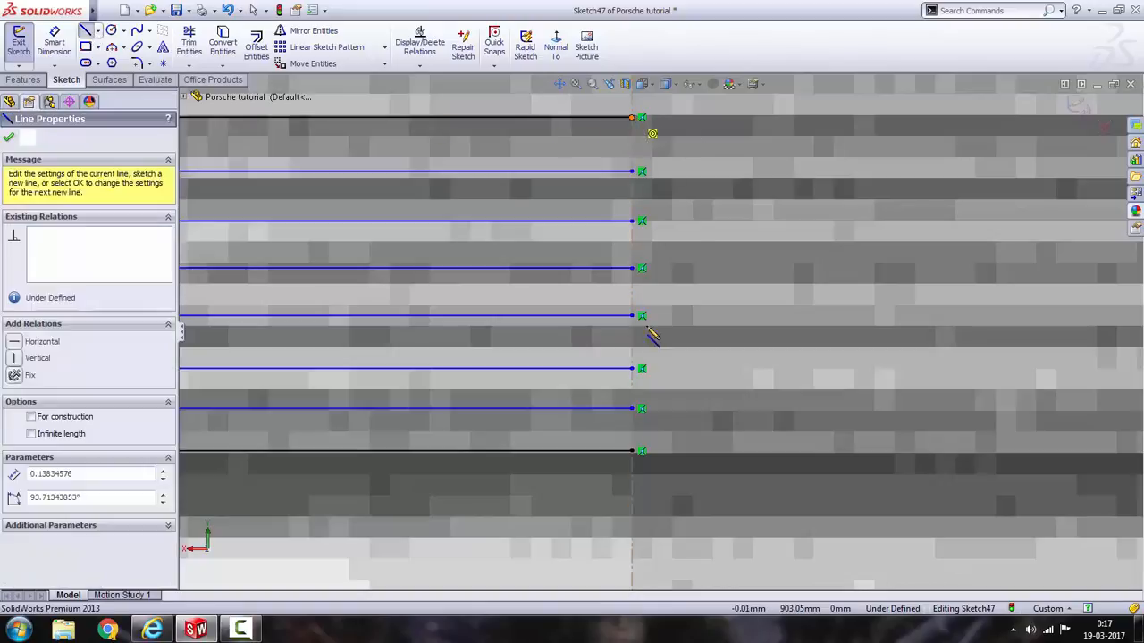
left_click(634, 452)
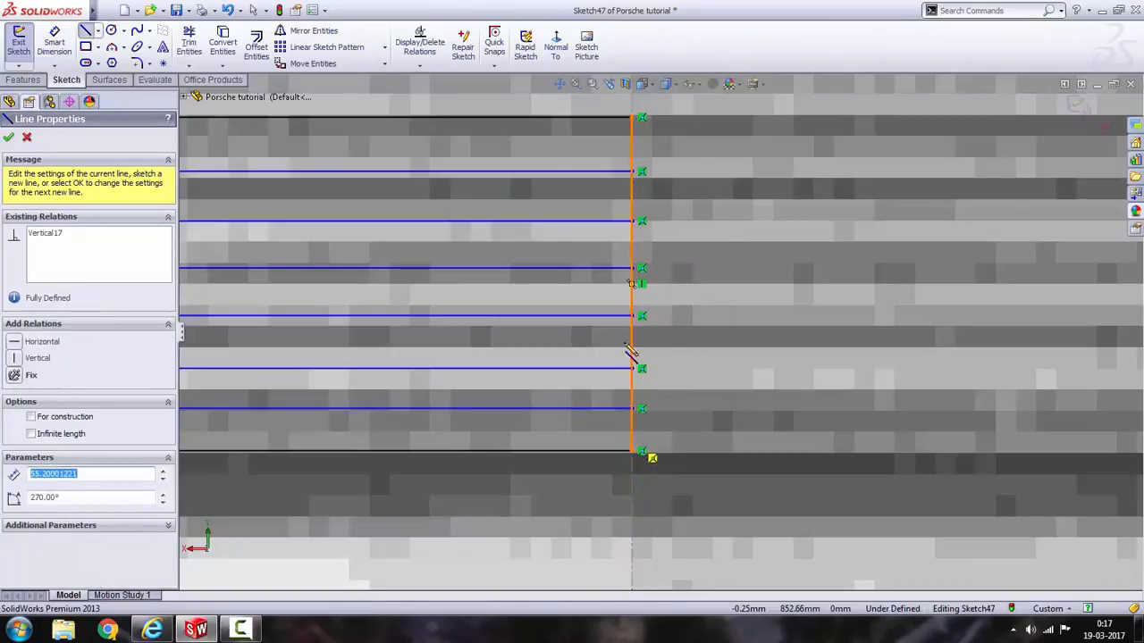
key("Escape")
key("Escape")
Trim the vertical line's segments in the gaps between neighbouring slats.
left_click(188, 42)
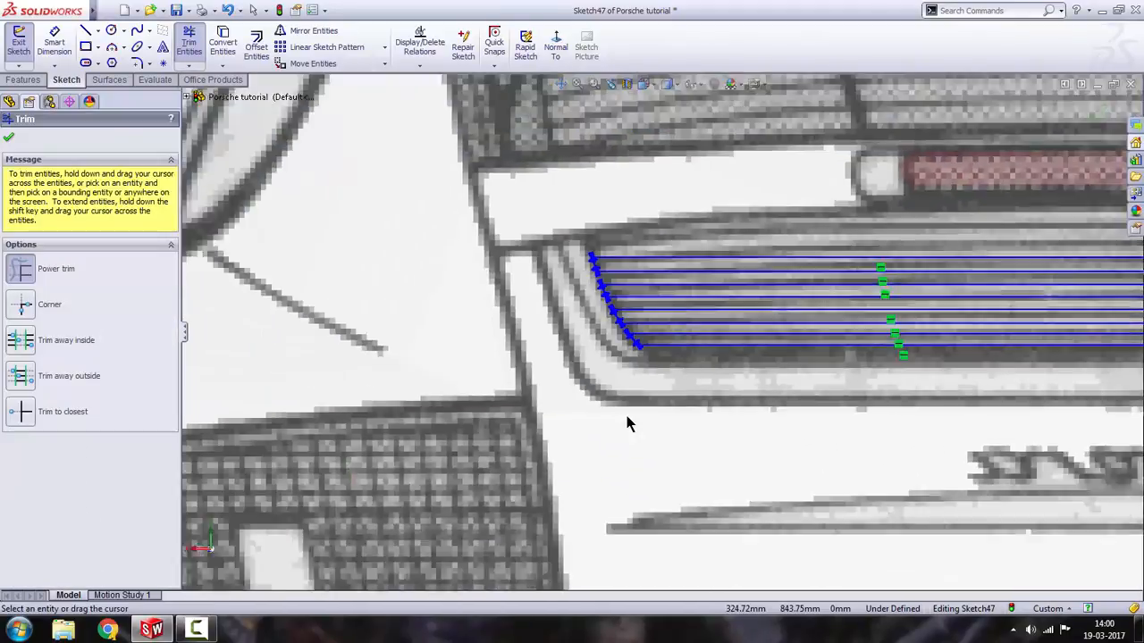
scroll(627, 417, "up", 3)
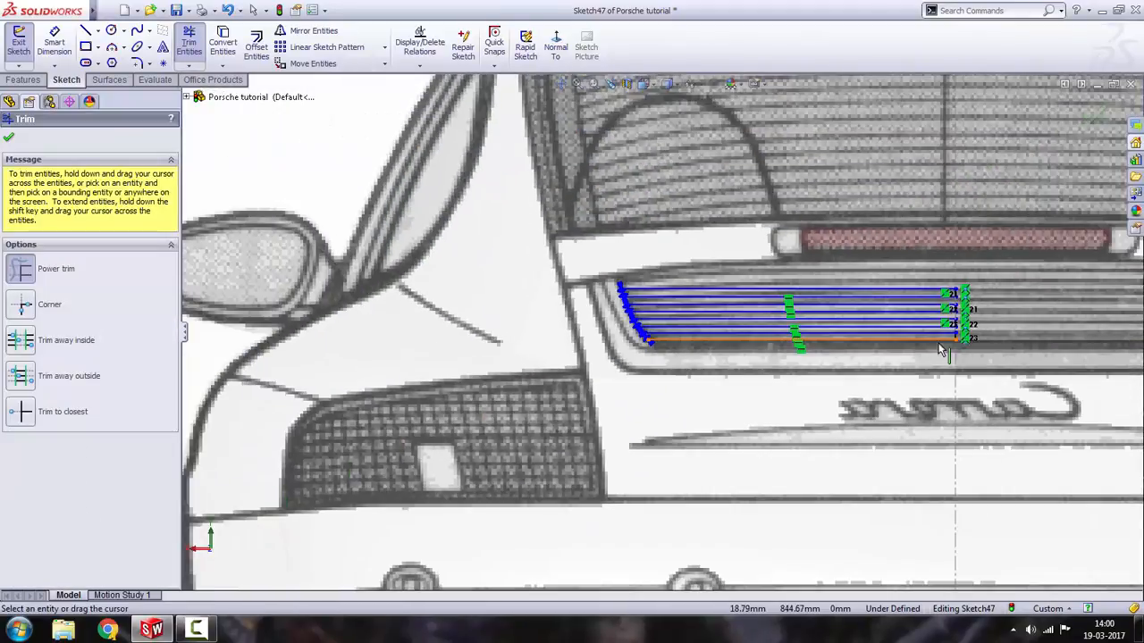
Examine the trimmed slat profiles along the spline edge and at the centerline.
scroll(939, 347, "down", 4)
scroll(913, 325, "down", 2)
scroll(299, 252, "up", 2)
scroll(298, 255, "up", 2)
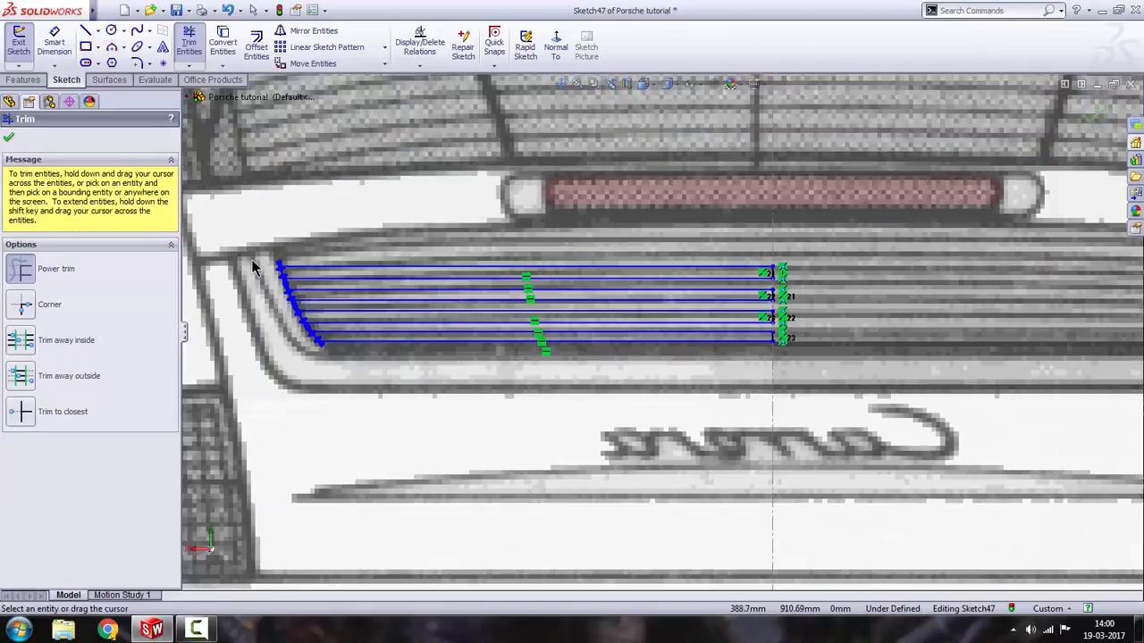
scroll(617, 334, "down", 3)
scroll(999, 377, "up", 2)
scroll(983, 370, "down", 3)
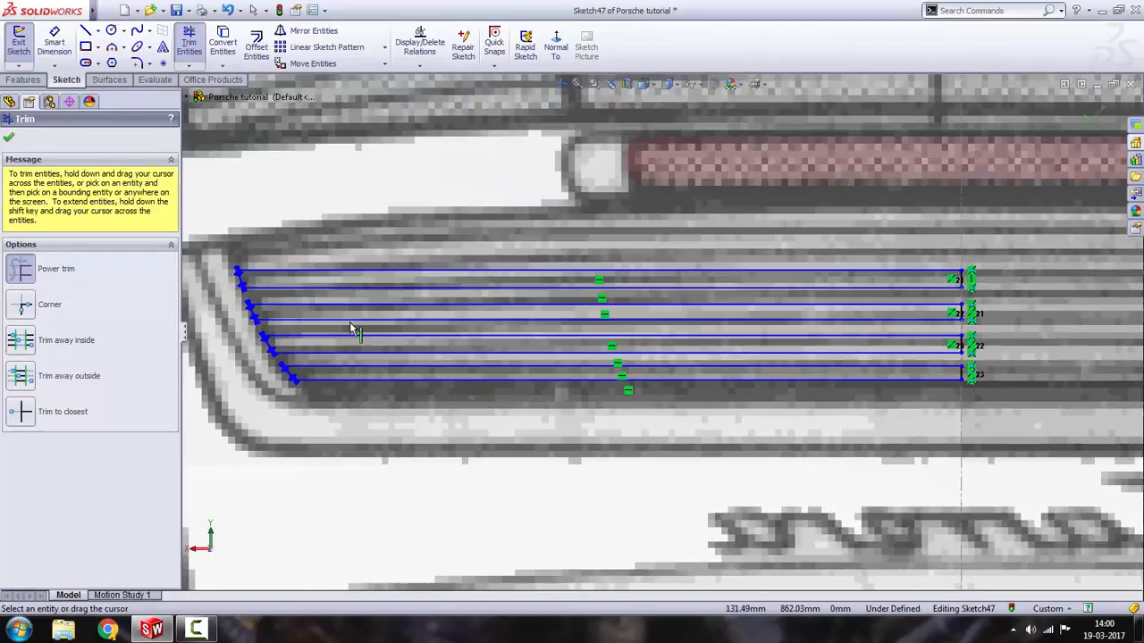
scroll(447, 349, "up", 1)
scroll(324, 325, "down", 2)
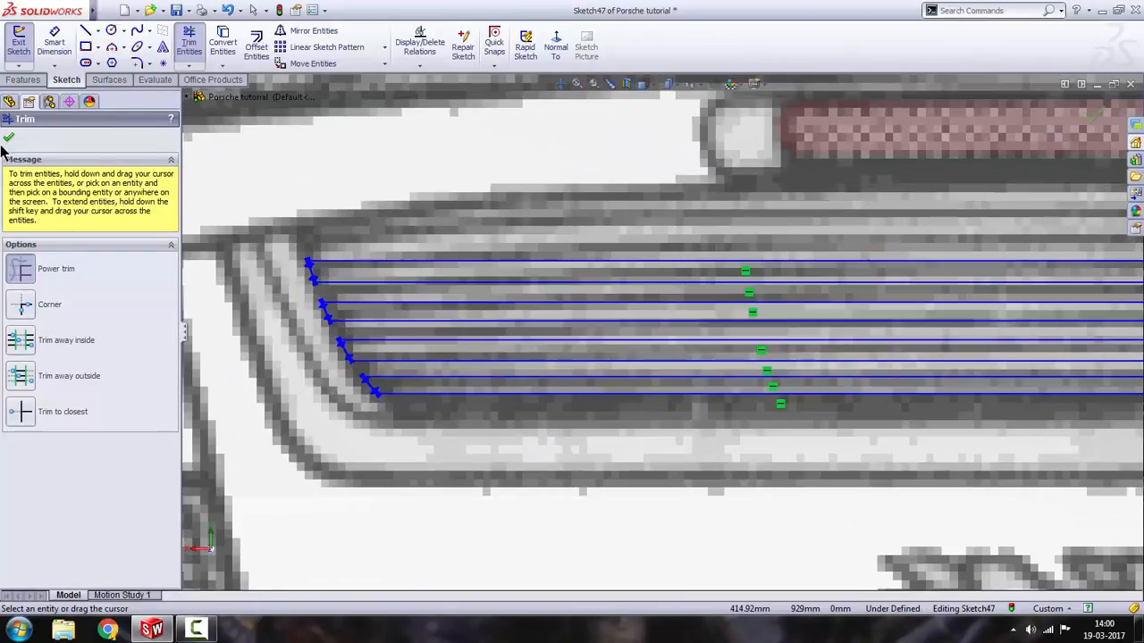
Finish trimming and exit the grille slat sketch.
key("Escape")
scroll(927, 314, "up", 4)
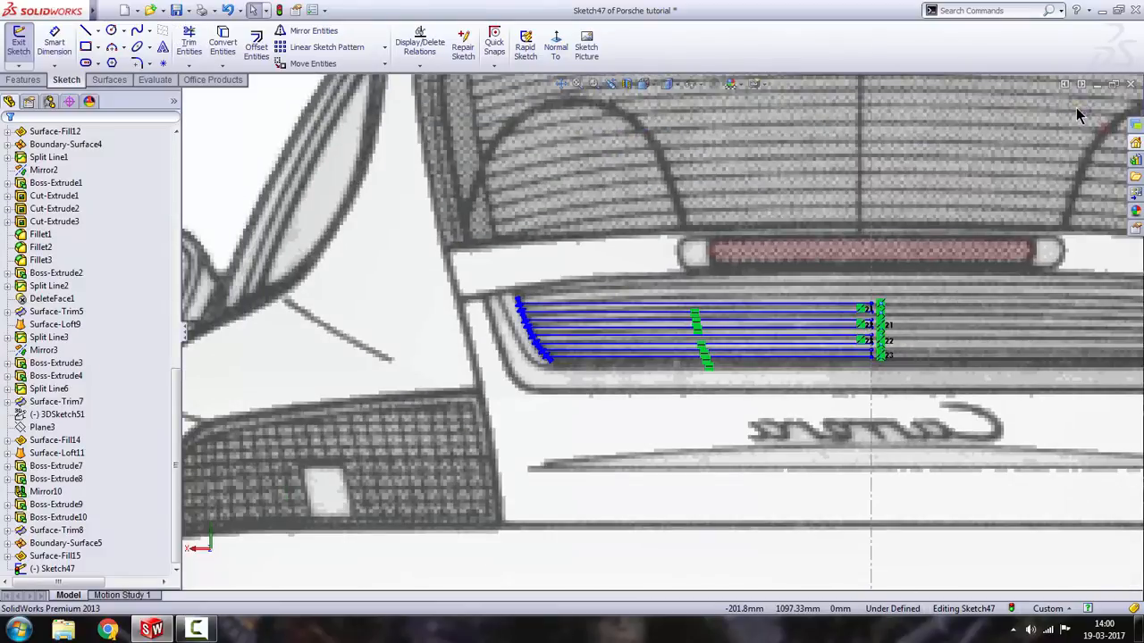
left_click(1076, 108)
Trim the filled grille surface with the slat sketch as trim tool, removing the four slat-shaped pieces.
mouse_move(606, 326)
middle_mouse_down()
mouse_move(696, 370)
mouse_move(590, 342)
middle_mouse_up()
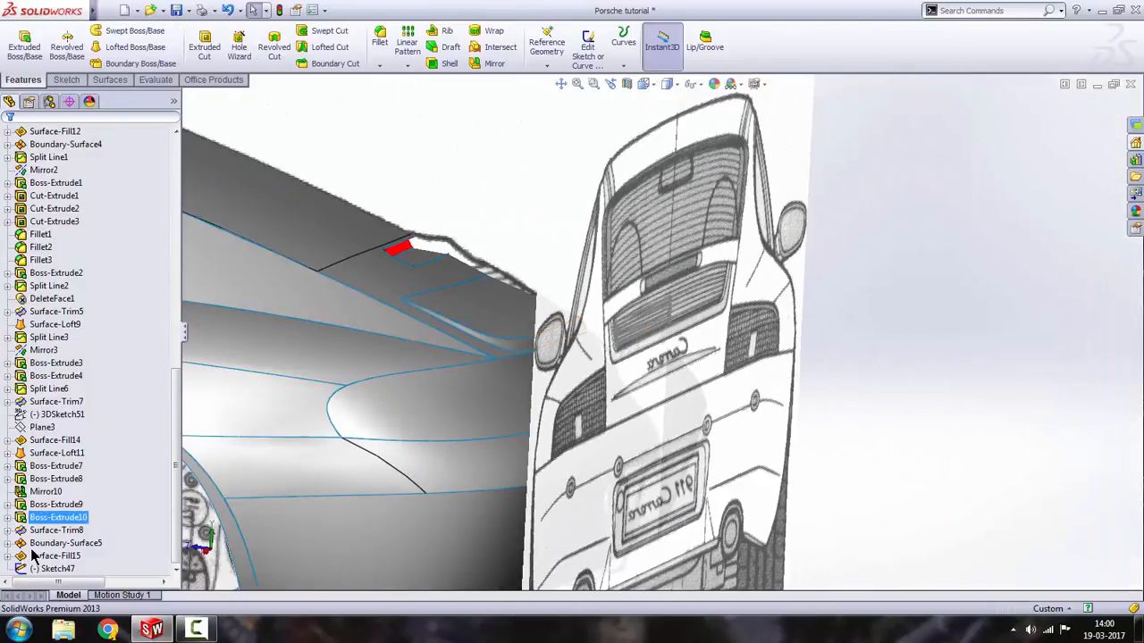
left_click(53, 568)
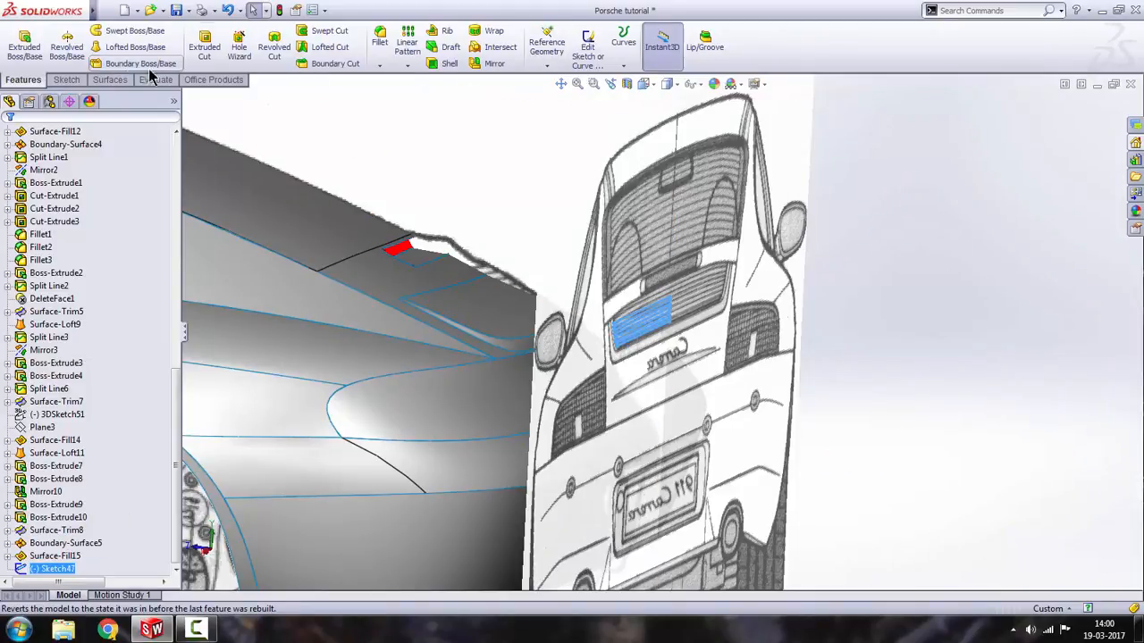
left_click(110, 79)
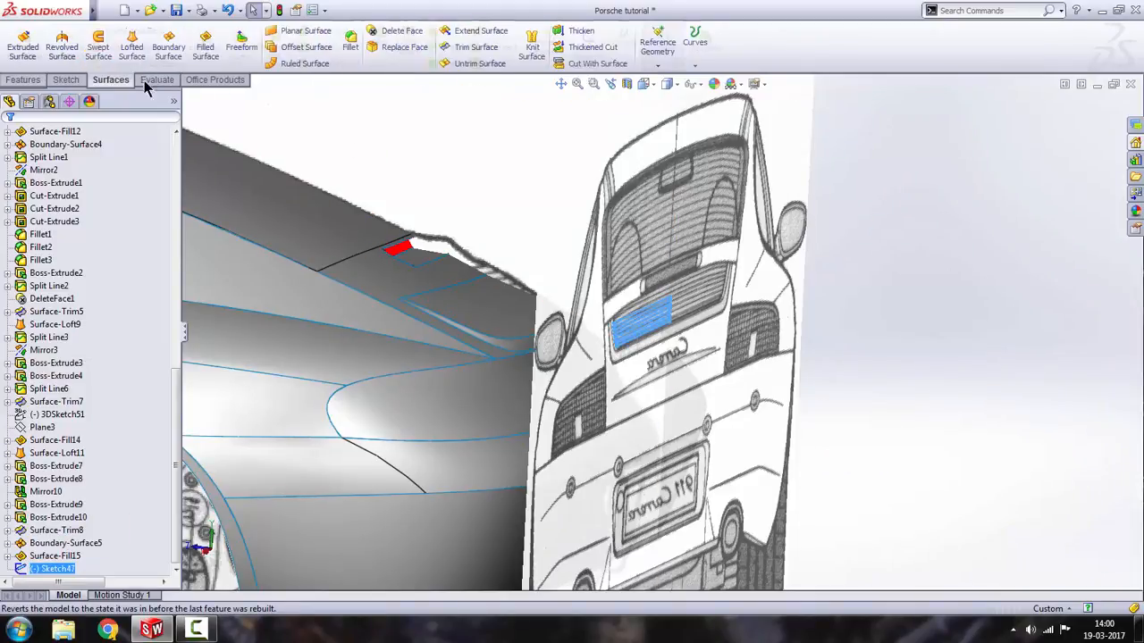
left_click(466, 49)
middle_click_drag(420, 315, 507, 342)
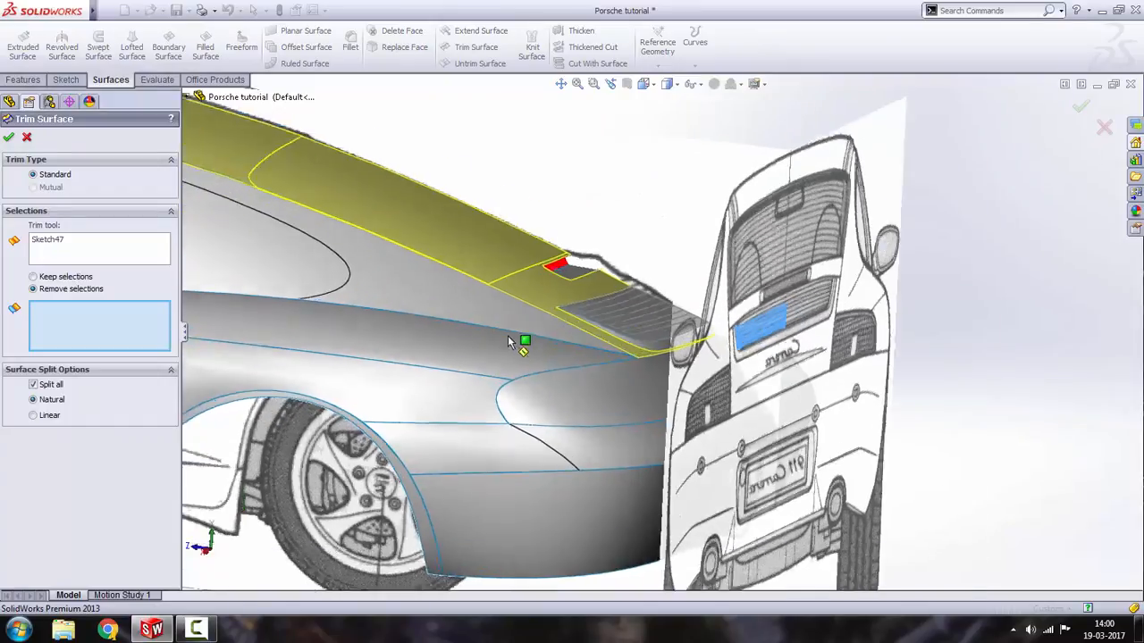
scroll(677, 340, "down", 8)
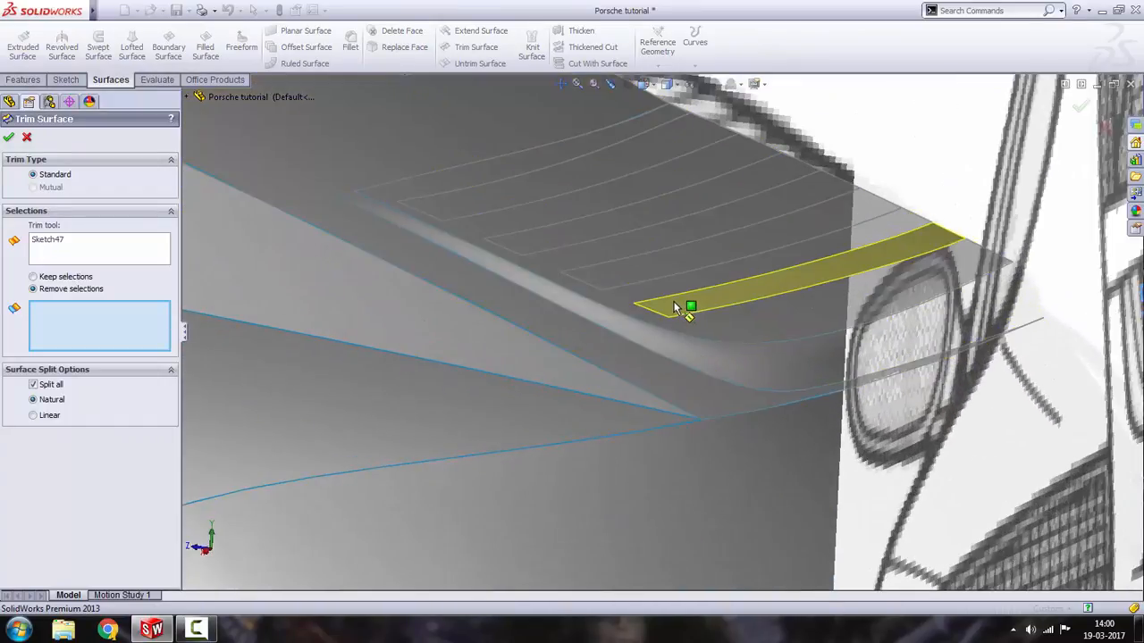
left_click(687, 317)
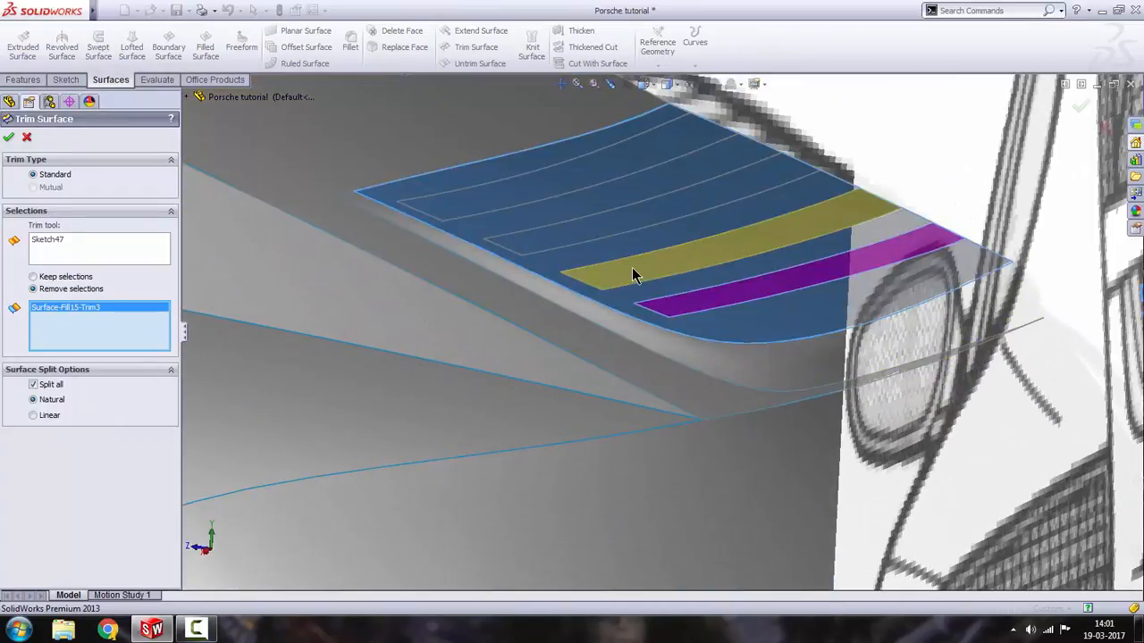
left_click(632, 267)
left_click(563, 228)
left_click(468, 195)
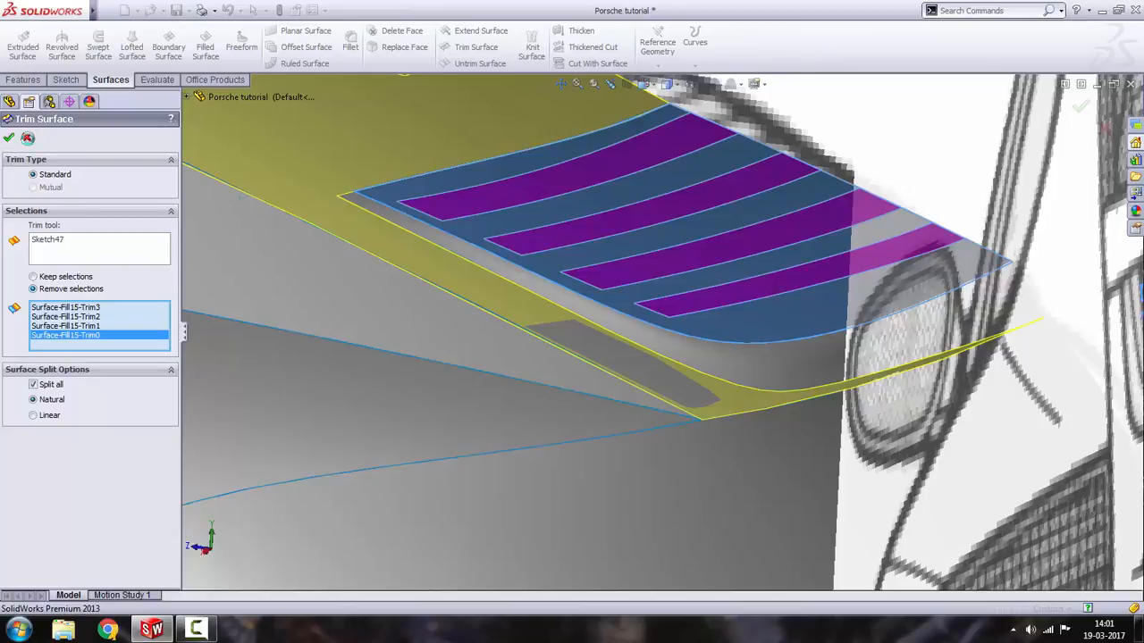
key("Return")
Inspect the slat openings in the rear grille and the surrounding body from the side and rear.
scroll(706, 317, "up", 6)
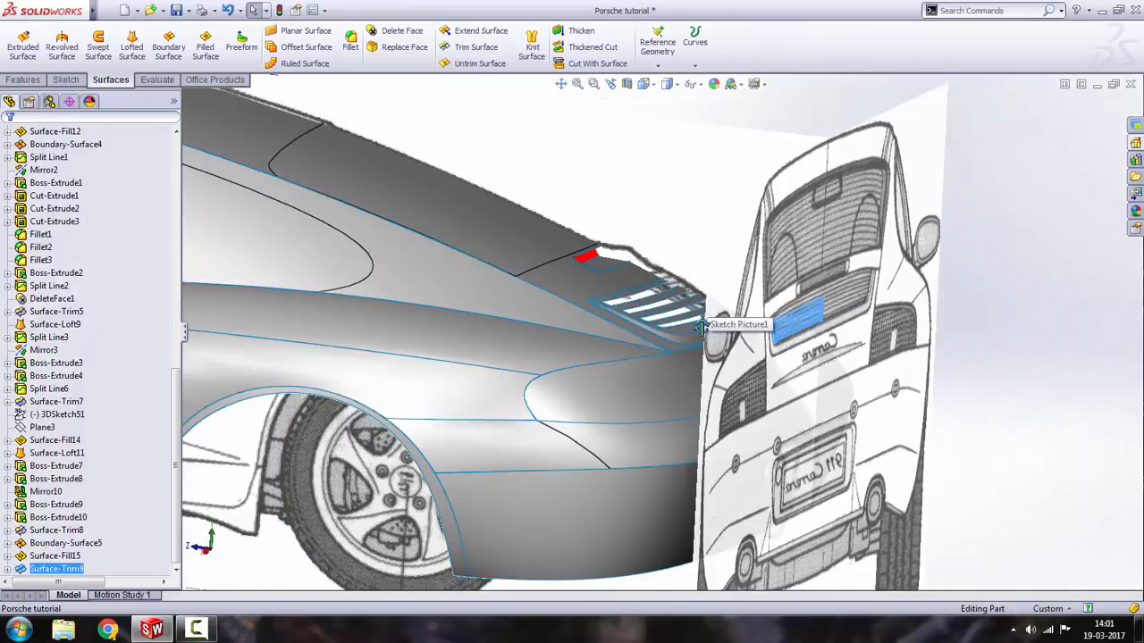
mouse_move(703, 327)
middle_mouse_down()
mouse_move(670, 365)
mouse_move(678, 341)
middle_mouse_up()
scroll(678, 341, "up", 6)
left_click(839, 369)
scroll(588, 309, "down", 3)
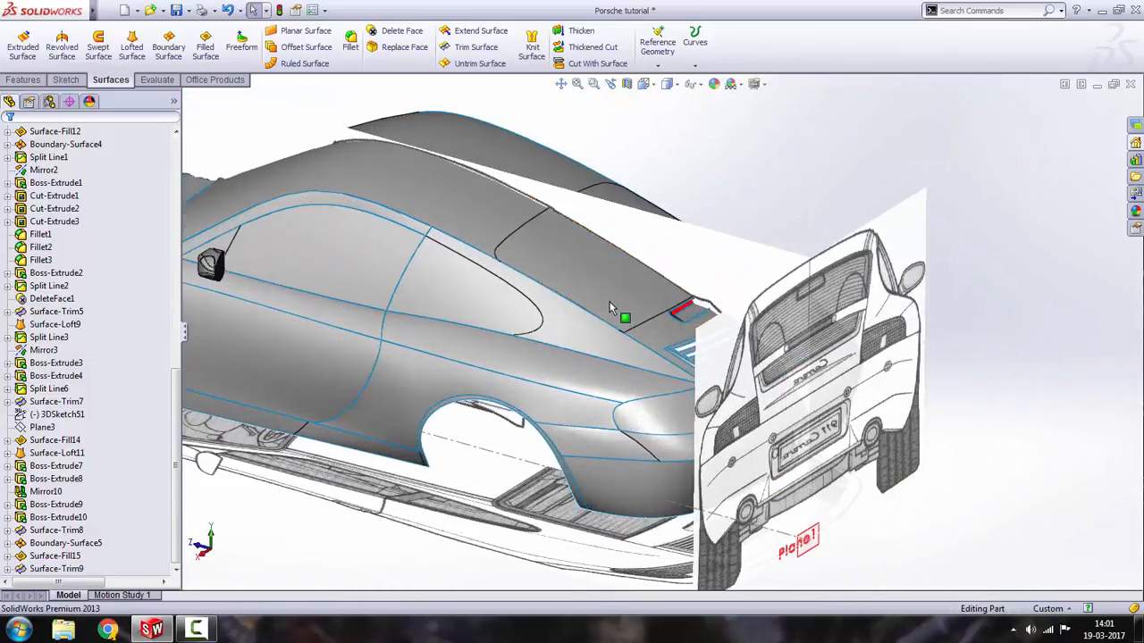
scroll(465, 422, "up", 3)
scroll(686, 341, "down", 5)
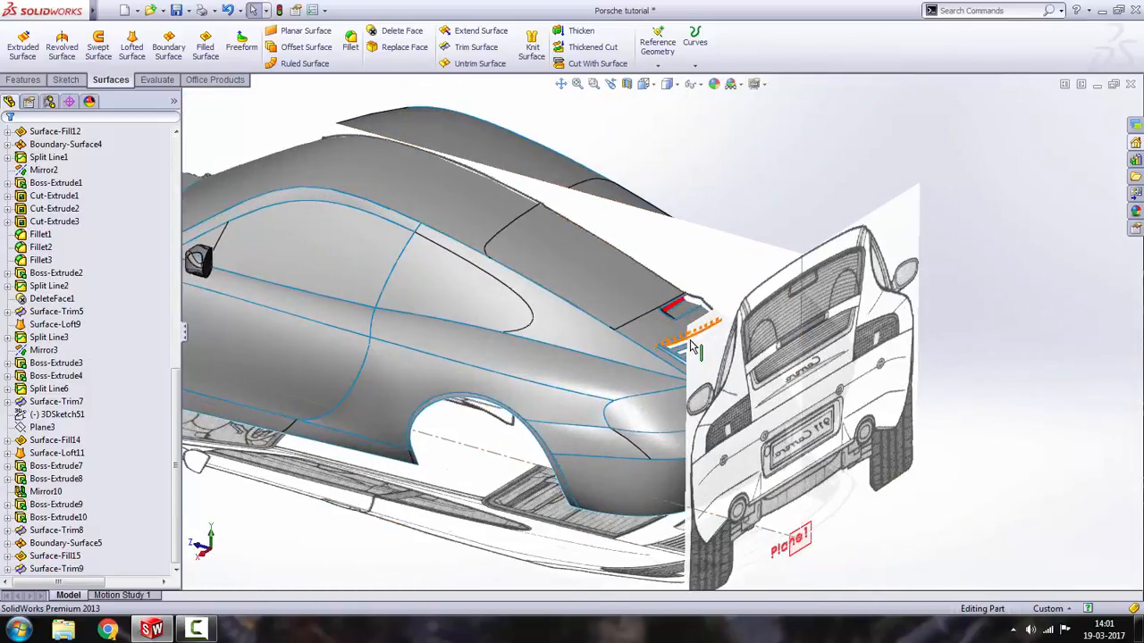
scroll(411, 431, "up", 4)
scroll(764, 302, "down", 3)
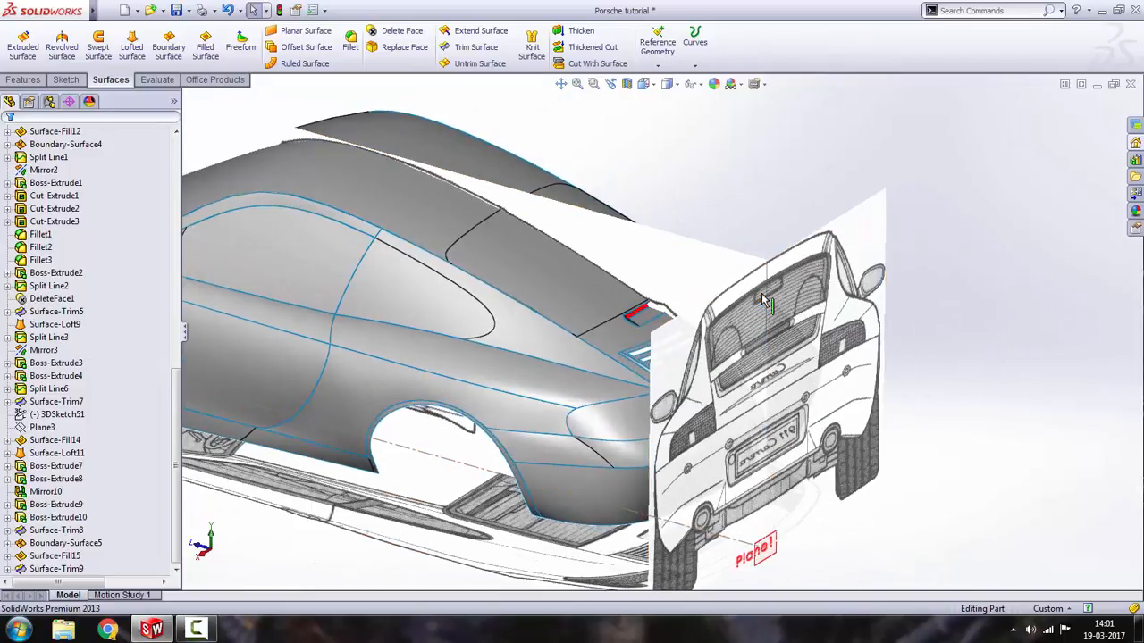
middle_click_drag(700, 361, 663, 390)
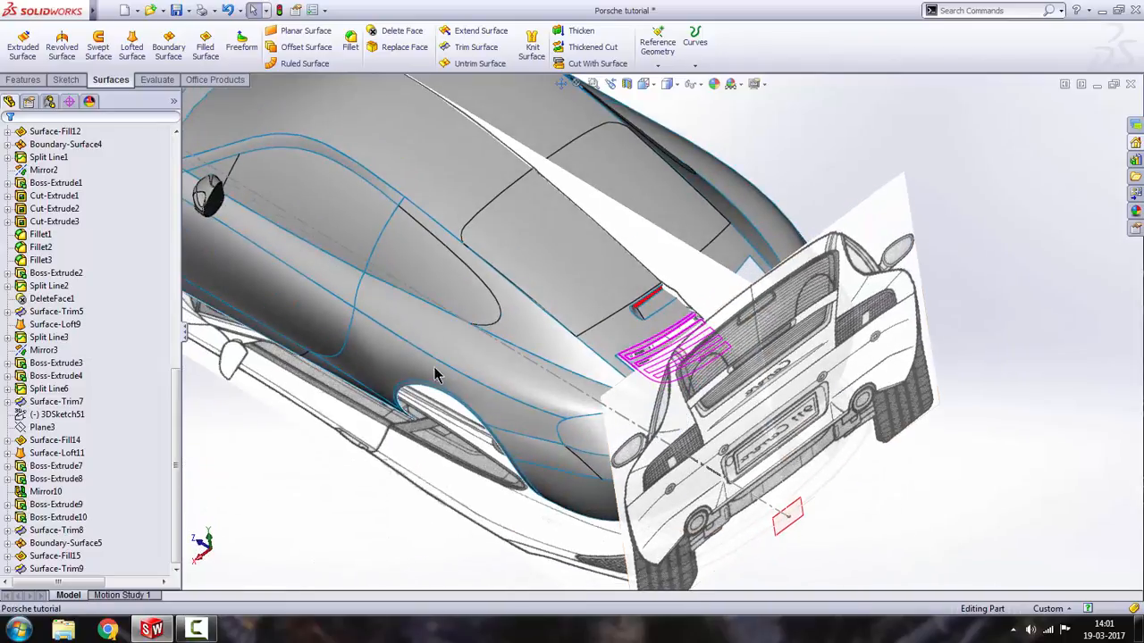
Hide the Right View and Rear View blueprint sketches.
scroll(179, 435, "up", 15)
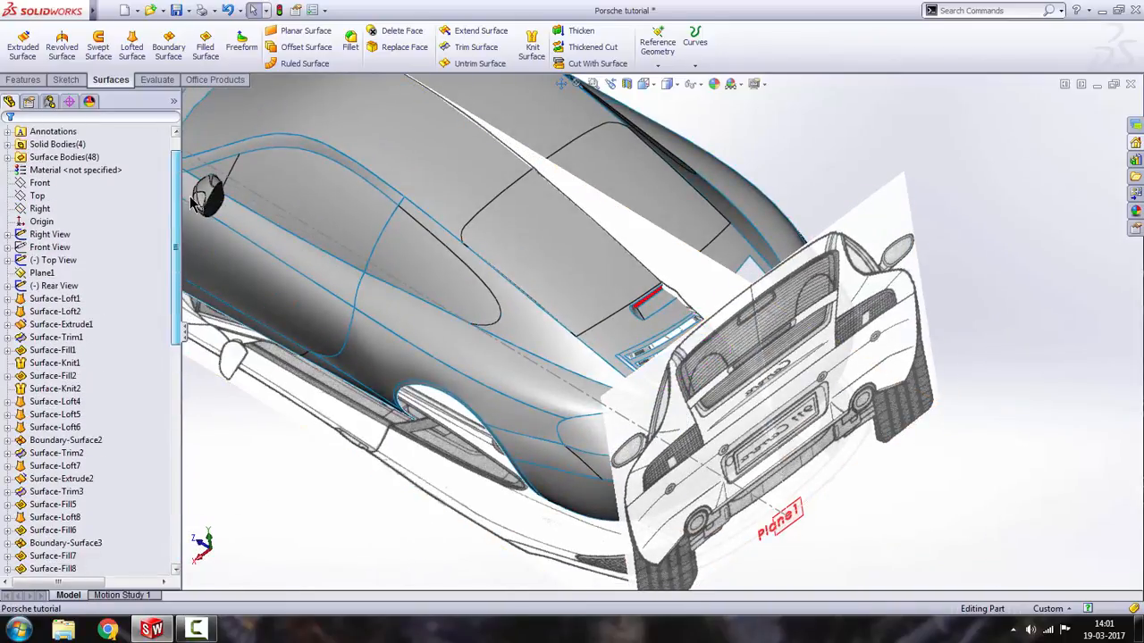
left_click(70, 261)
right_click(69, 261)
middle_click_drag(586, 416, 185, 426)
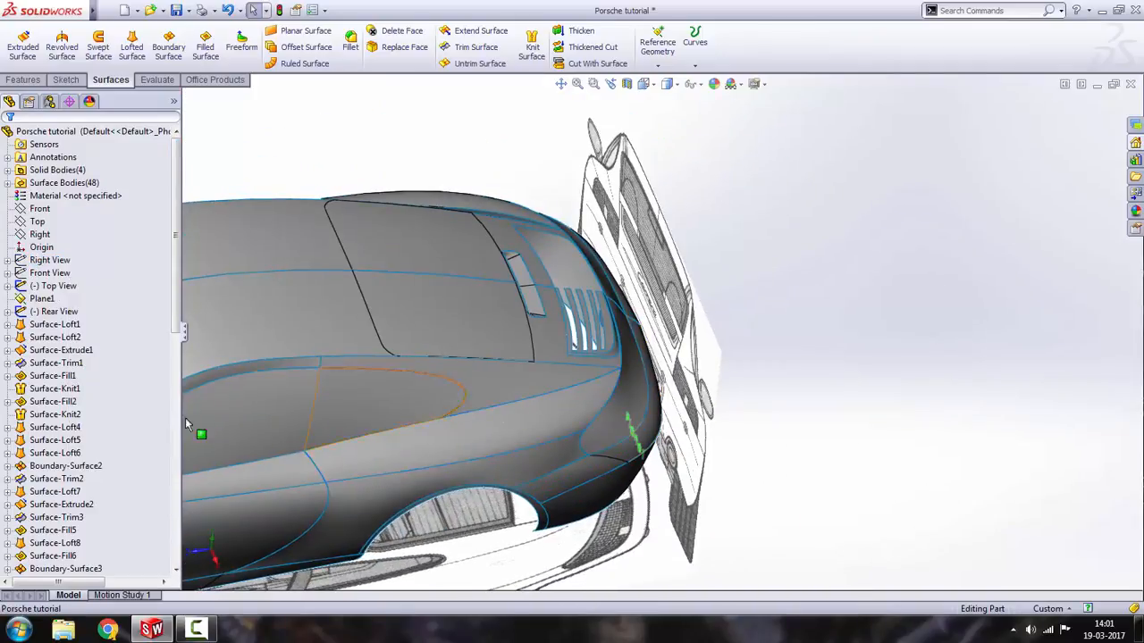
right_click(55, 314)
left_click(65, 293)
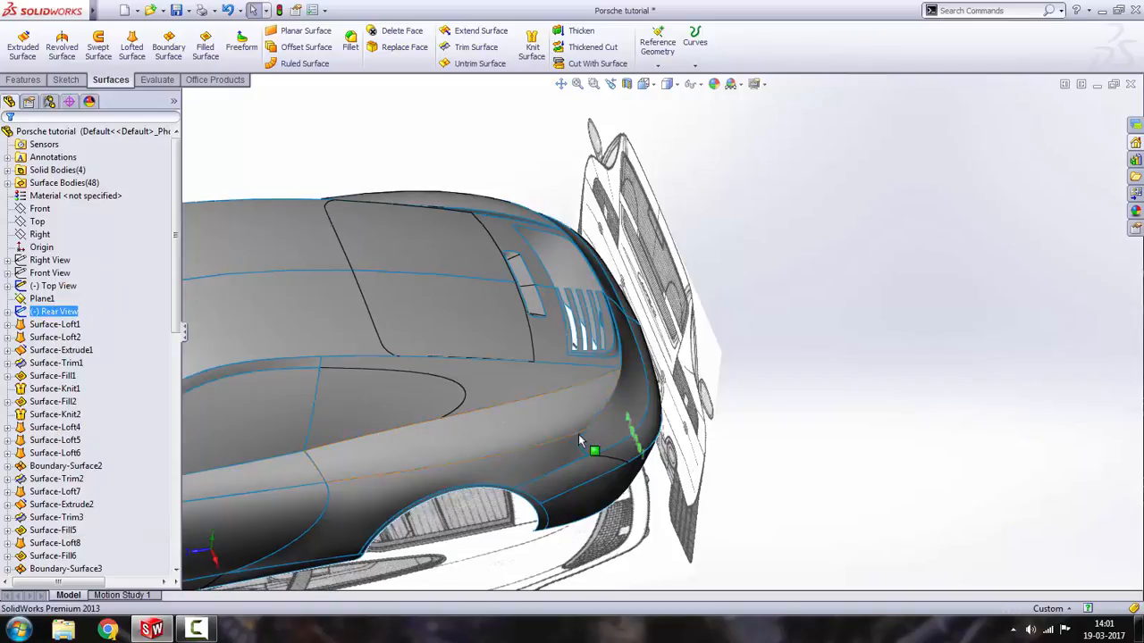
mouse_move(581, 437)
middle_mouse_down()
mouse_move(491, 367)
mouse_move(462, 488)
mouse_move(724, 432)
middle_mouse_up()
scroll(725, 432, "down", 6)
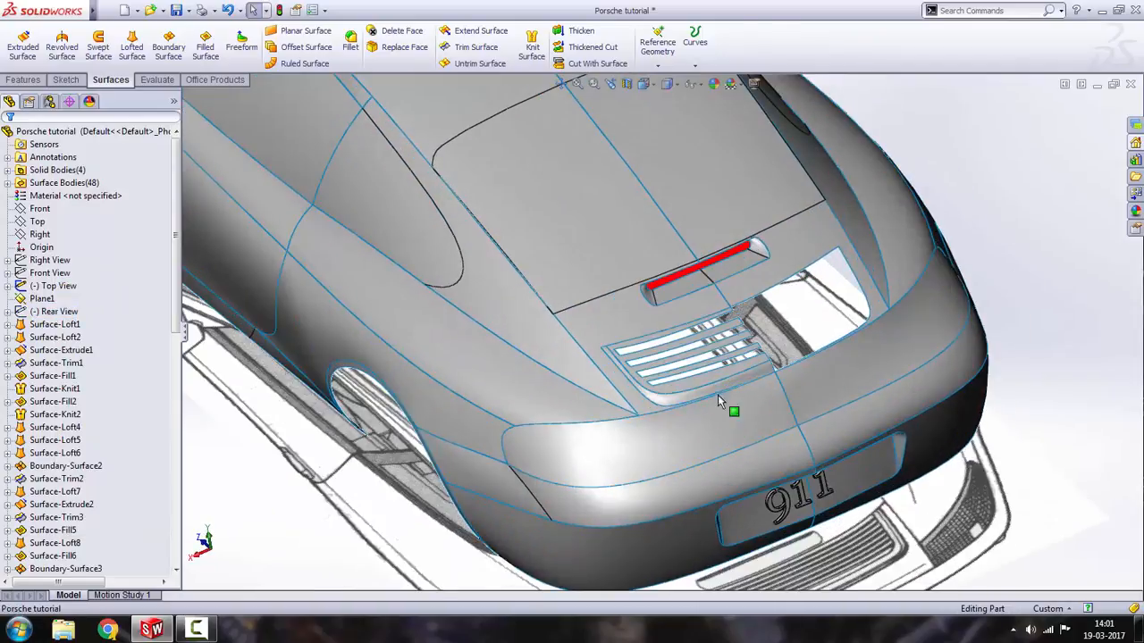
left_click(557, 170)
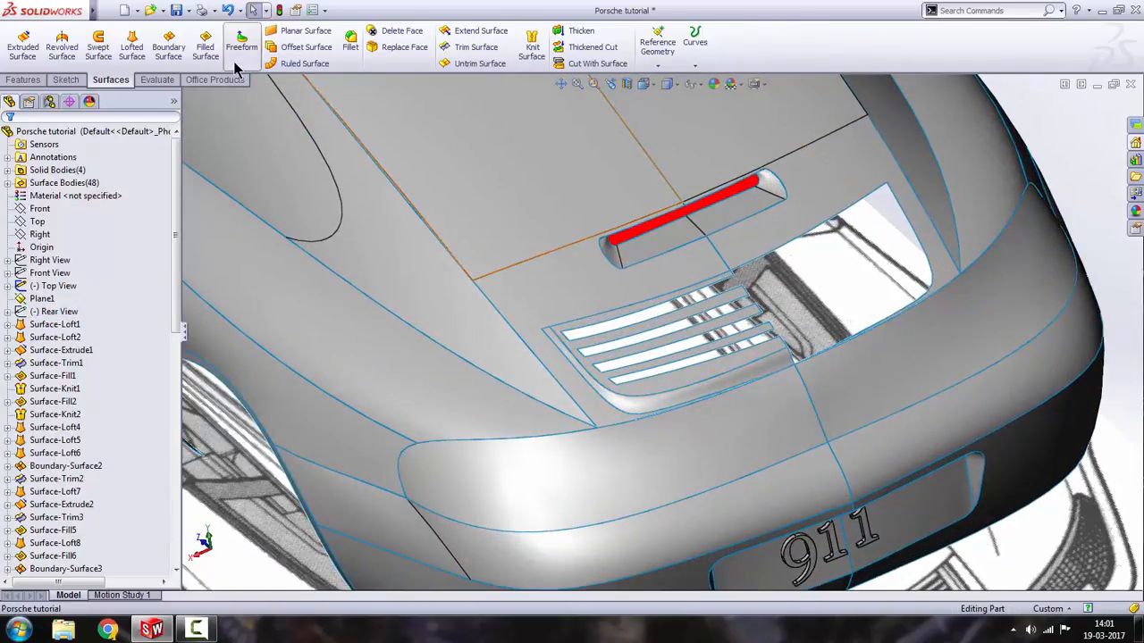
left_click(29, 82)
left_click(494, 64)
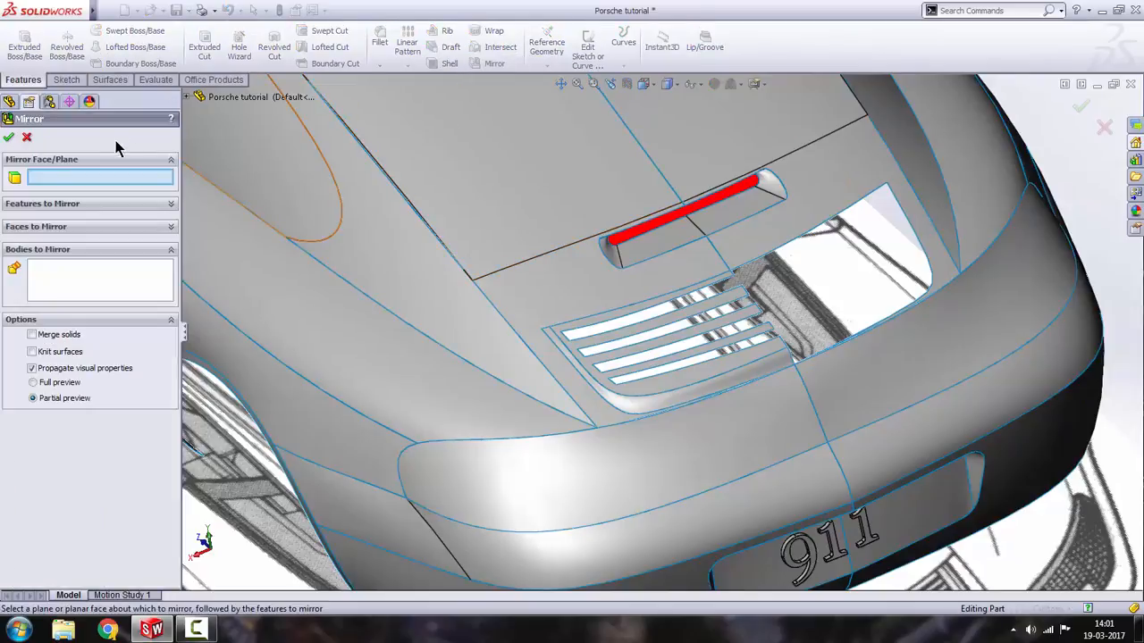
left_click(188, 96)
left_click(243, 199)
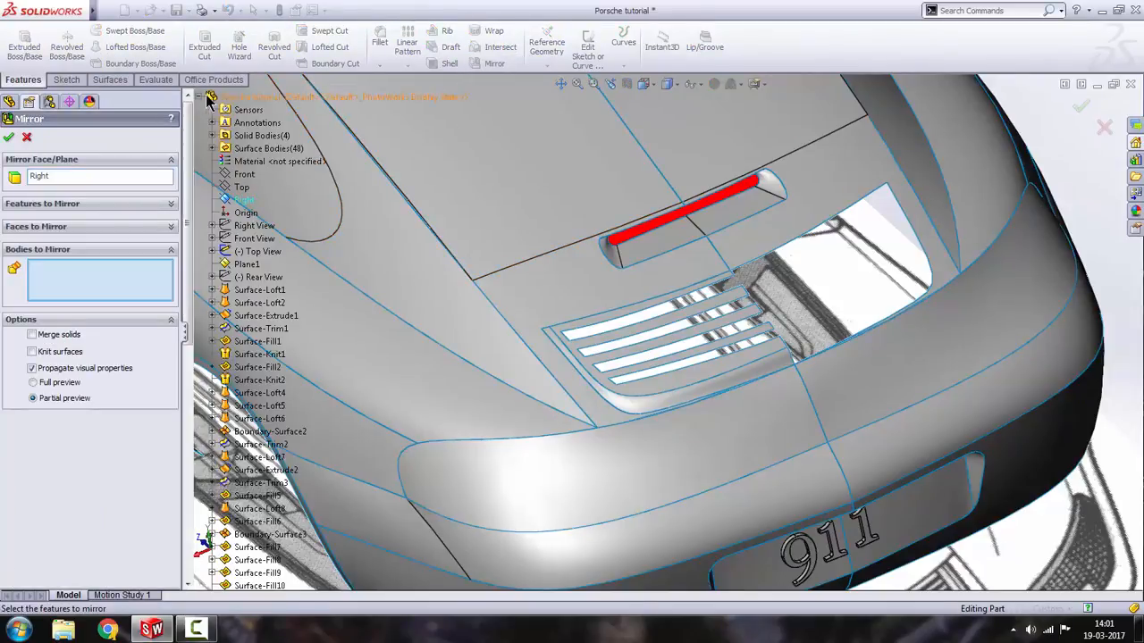
scroll(745, 455, "down", 5)
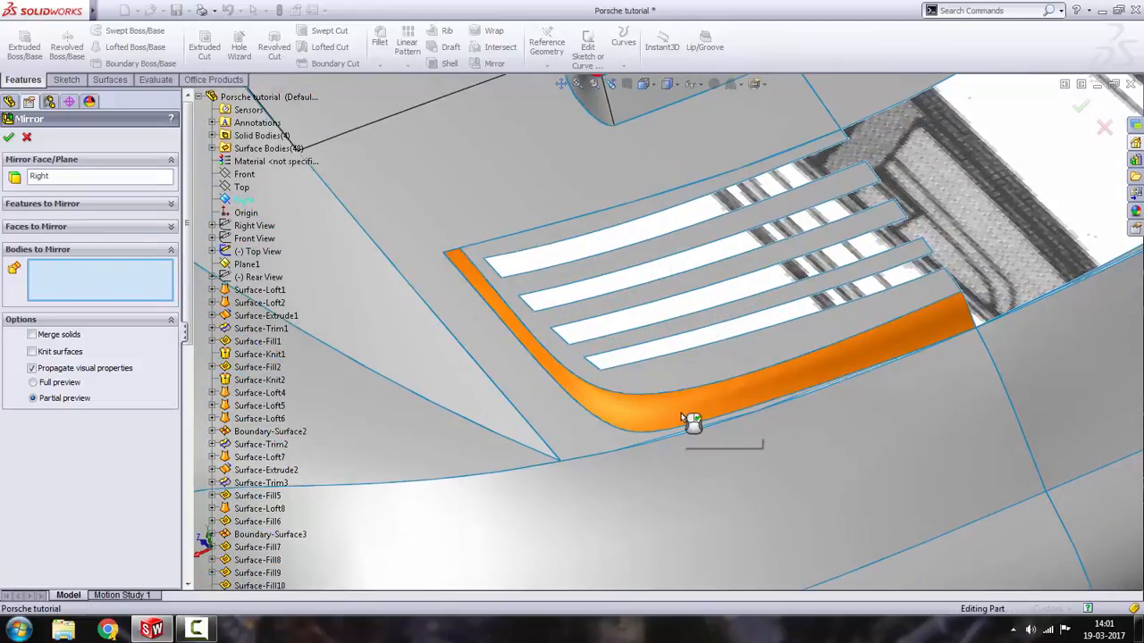
left_click(577, 430)
left_click(574, 431)
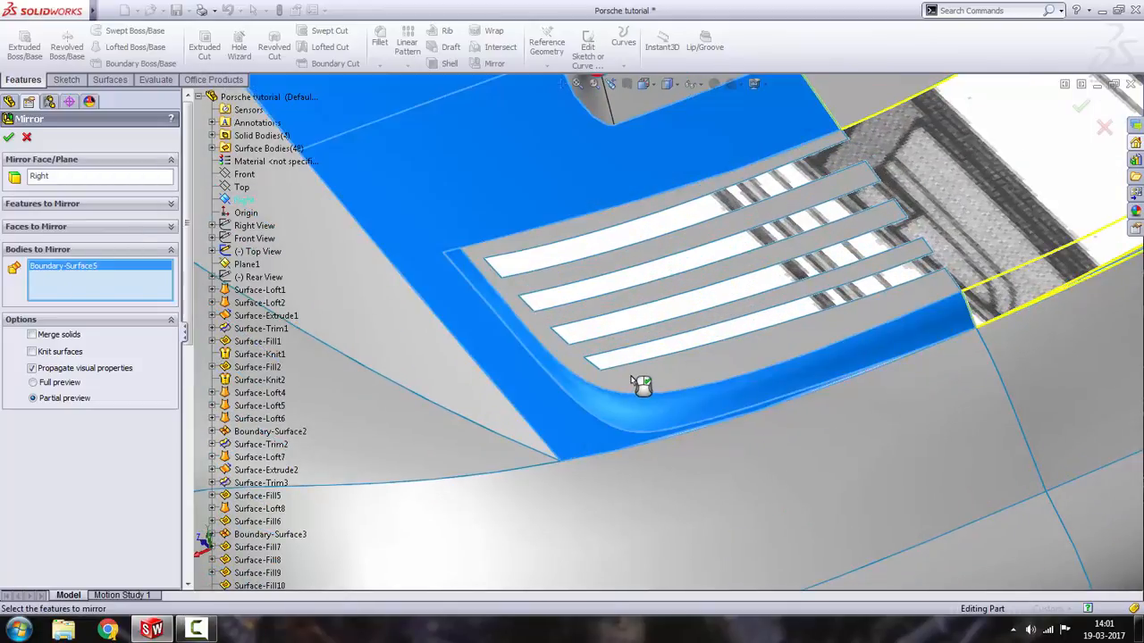
left_click(628, 373)
scroll(871, 293, "up", 3)
scroll(880, 297, "up", 2)
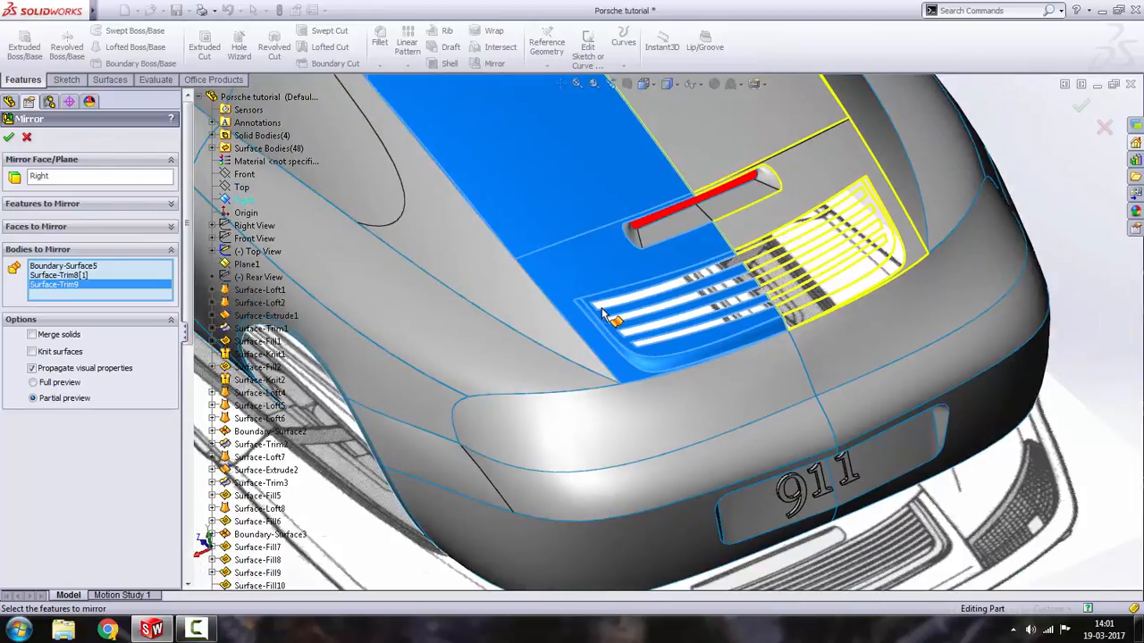
left_click(27, 140)
Mirror the slatted grille surface and its curved border surface about the Right plane, leaving out the adjoining body panel.
scroll(109, 321, "down", 15)
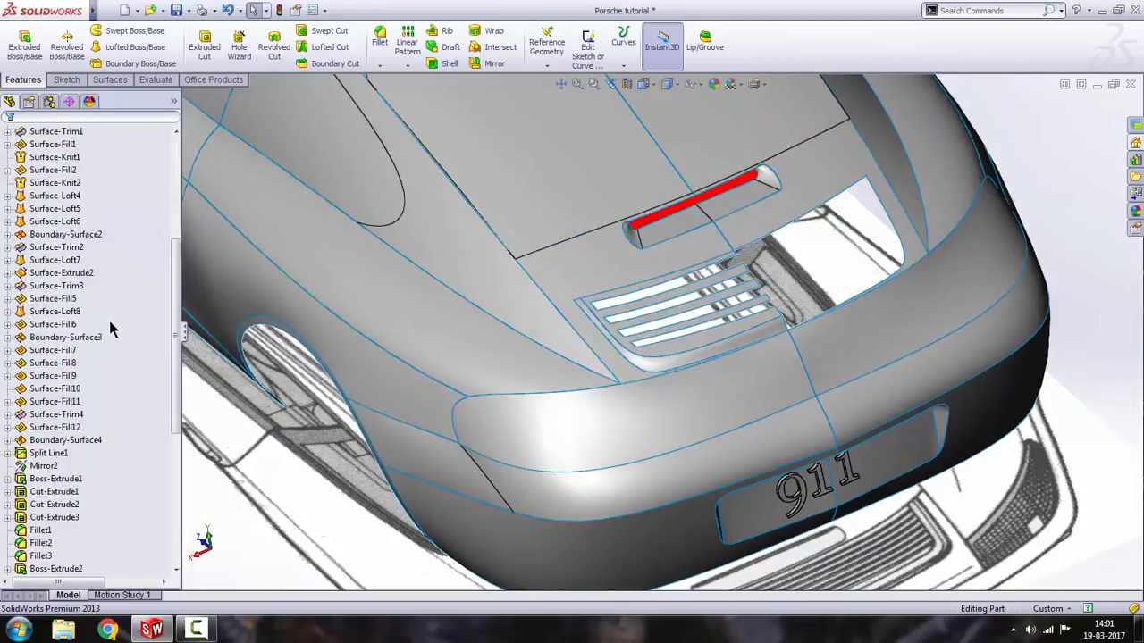
scroll(109, 320, "up", 15)
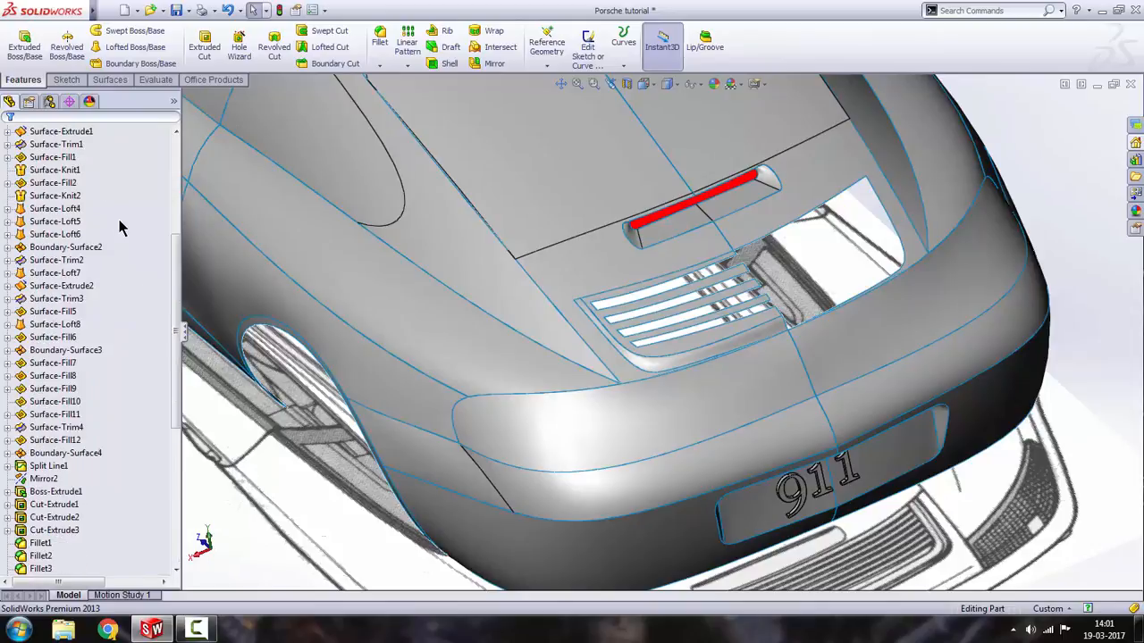
left_click(490, 64)
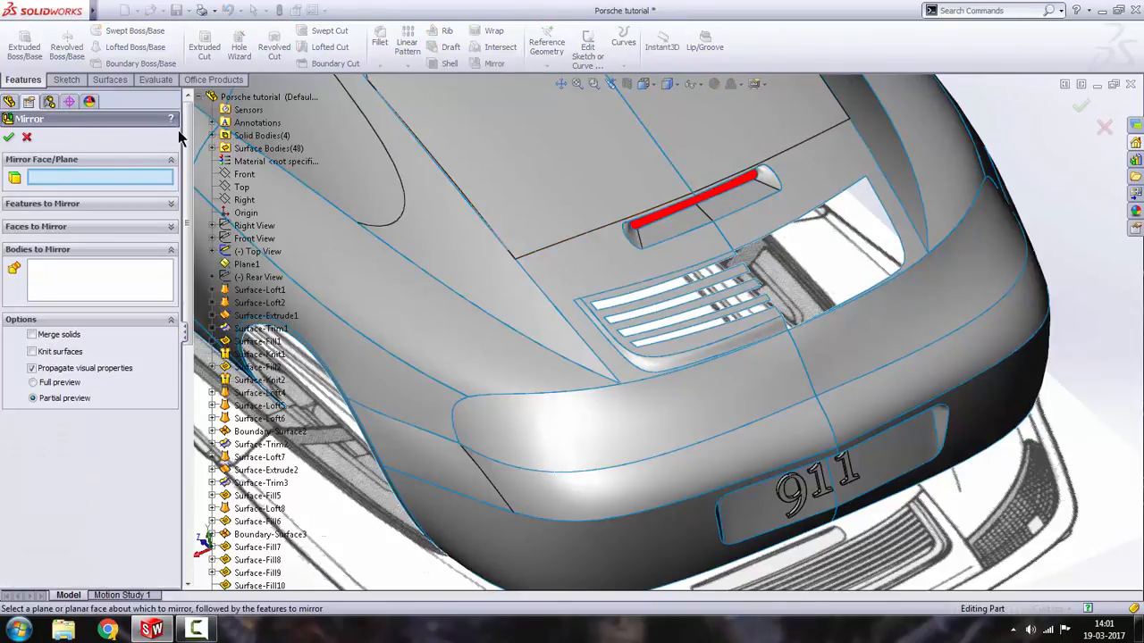
left_click(246, 205)
scroll(715, 323, "down", 2)
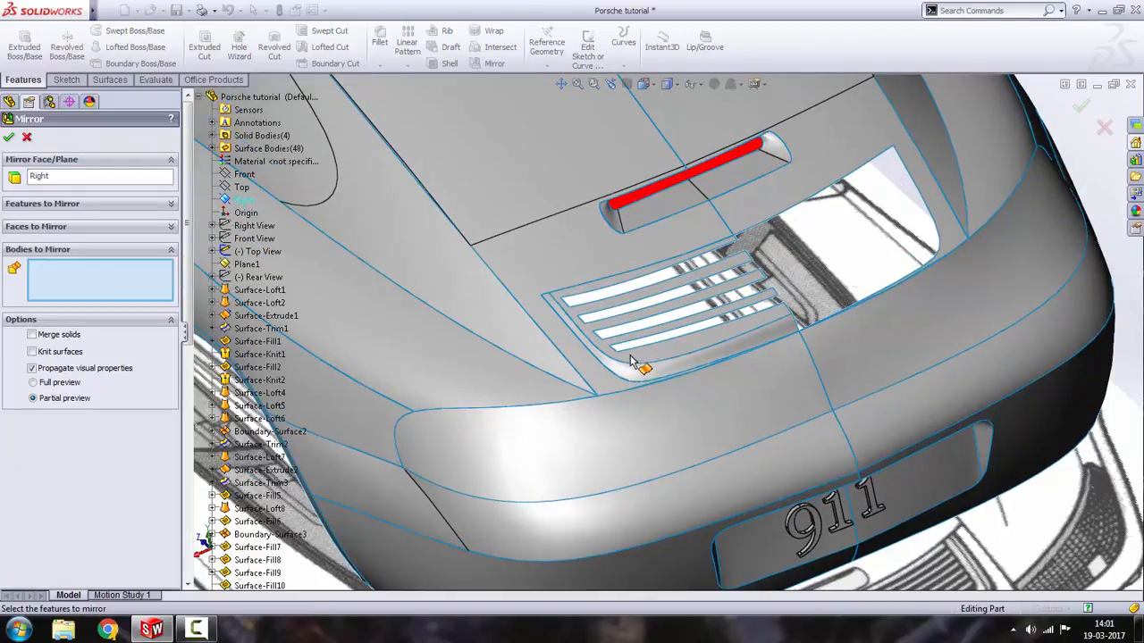
left_click(550, 264)
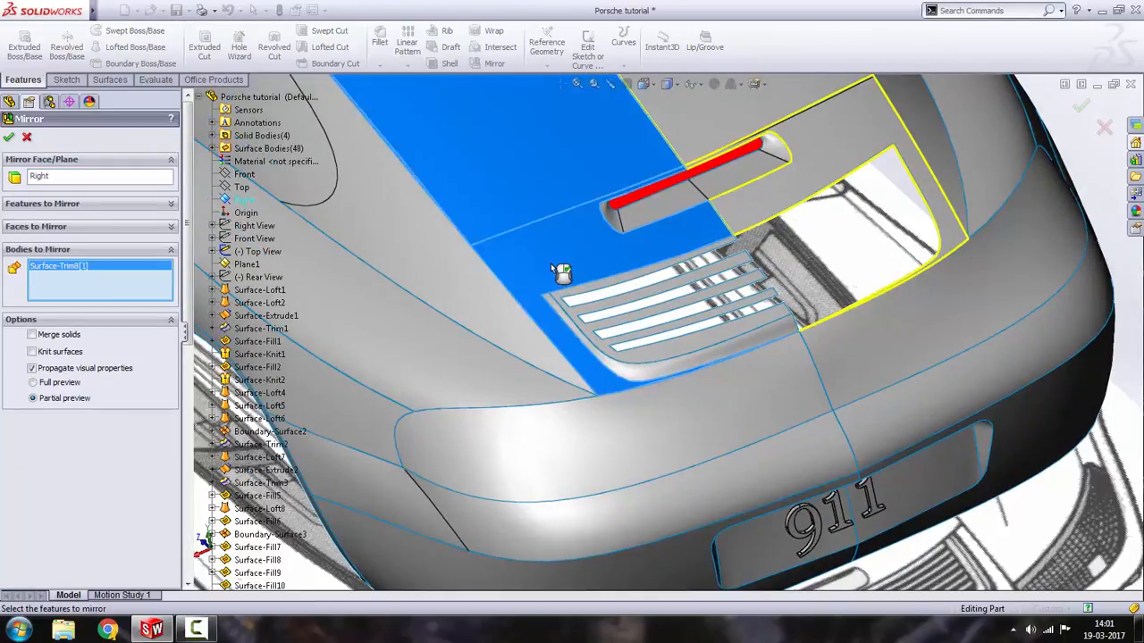
left_click(553, 267)
left_click(649, 366)
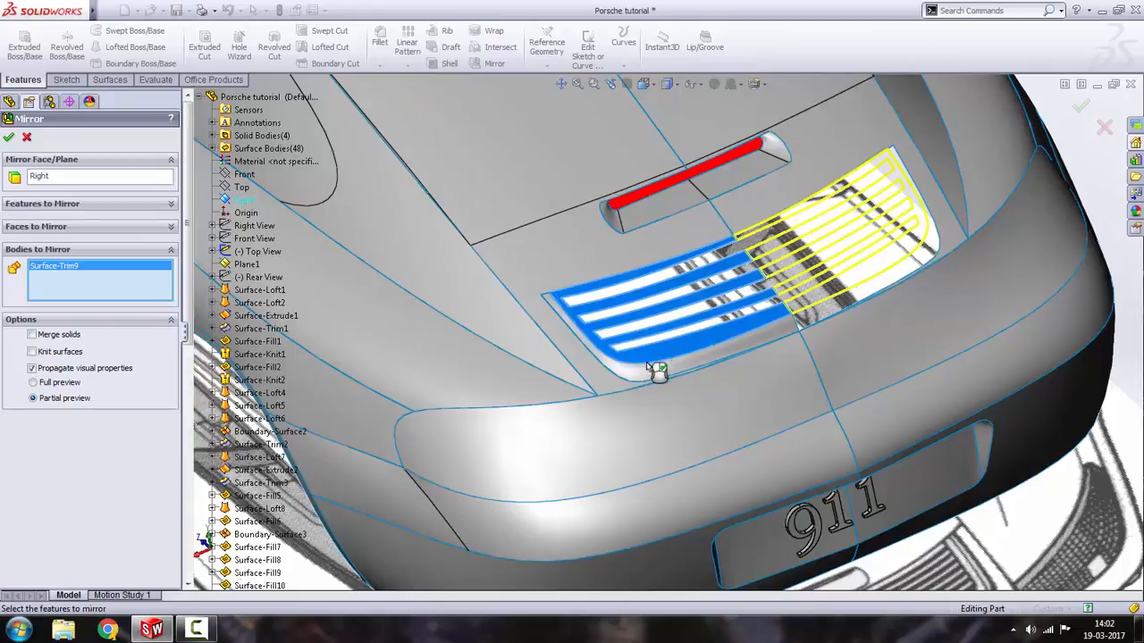
left_click(650, 376)
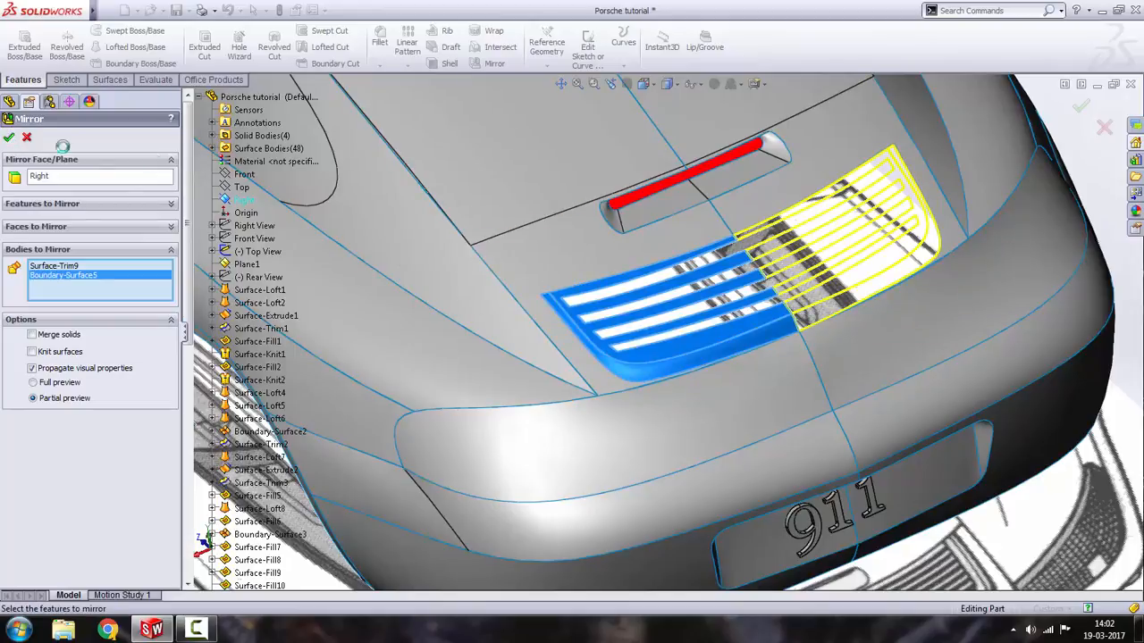
Examine the full-width rear grille and the whole car body from the rear and side.
scroll(665, 259, "up", 5)
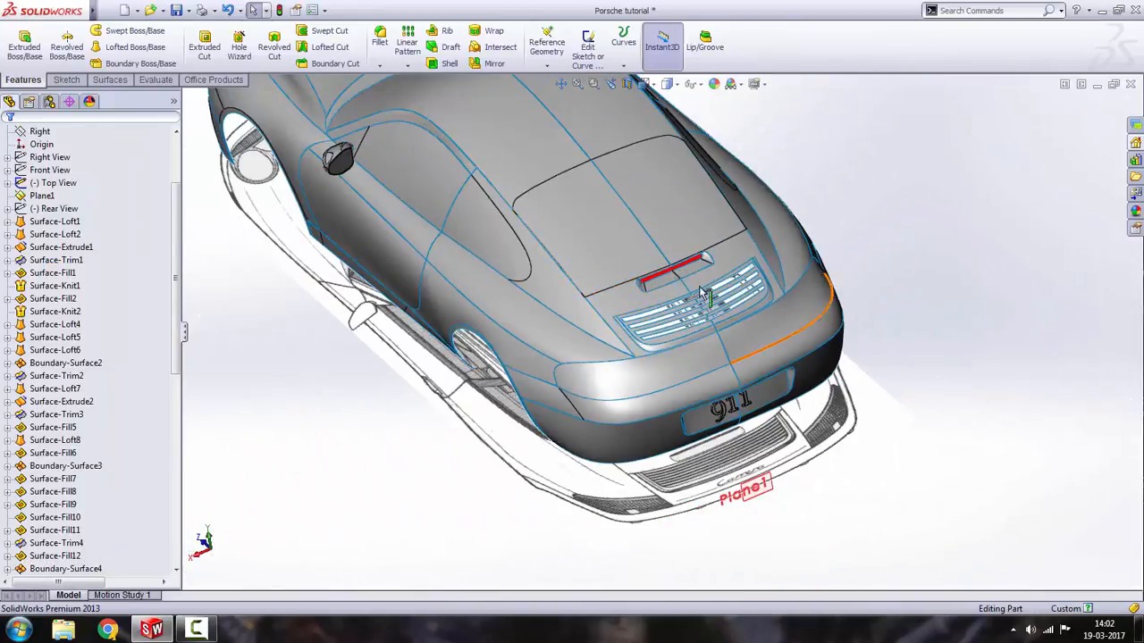
middle_click_drag(702, 284, 655, 232)
scroll(703, 256, "down", 3)
scroll(711, 292, "down", 2)
scroll(675, 236, "up", 2)
middle_click(680, 248)
scroll(696, 259, "up", 4)
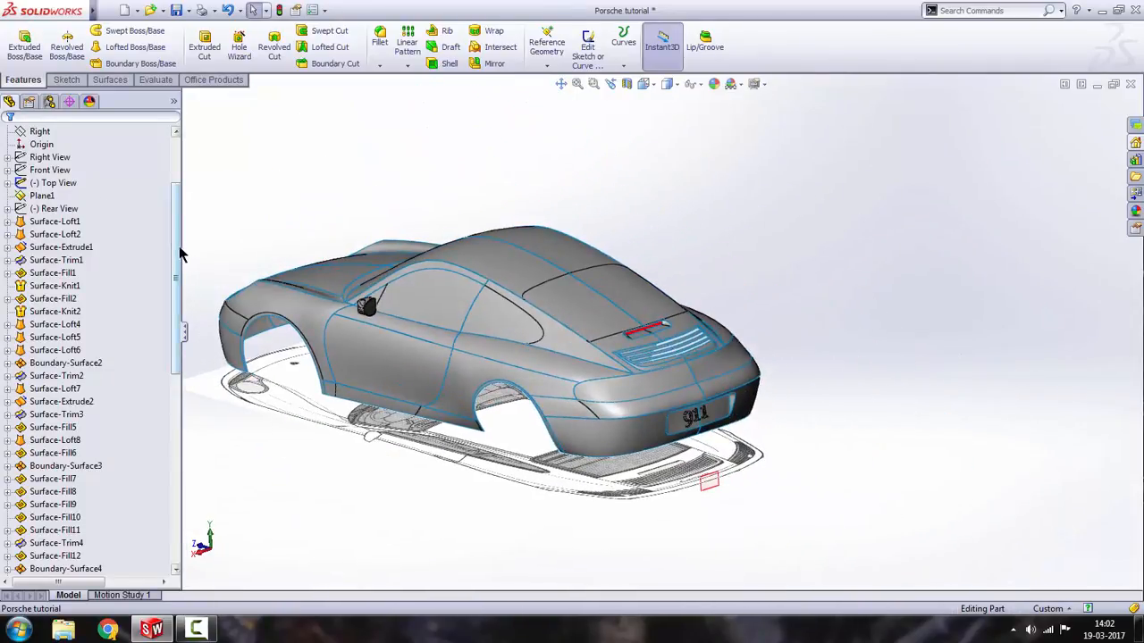
Show the Rear View blueprint sketch behind the car.
left_click_drag(179, 254, 176, 195)
scroll(590, 337, "down", 3)
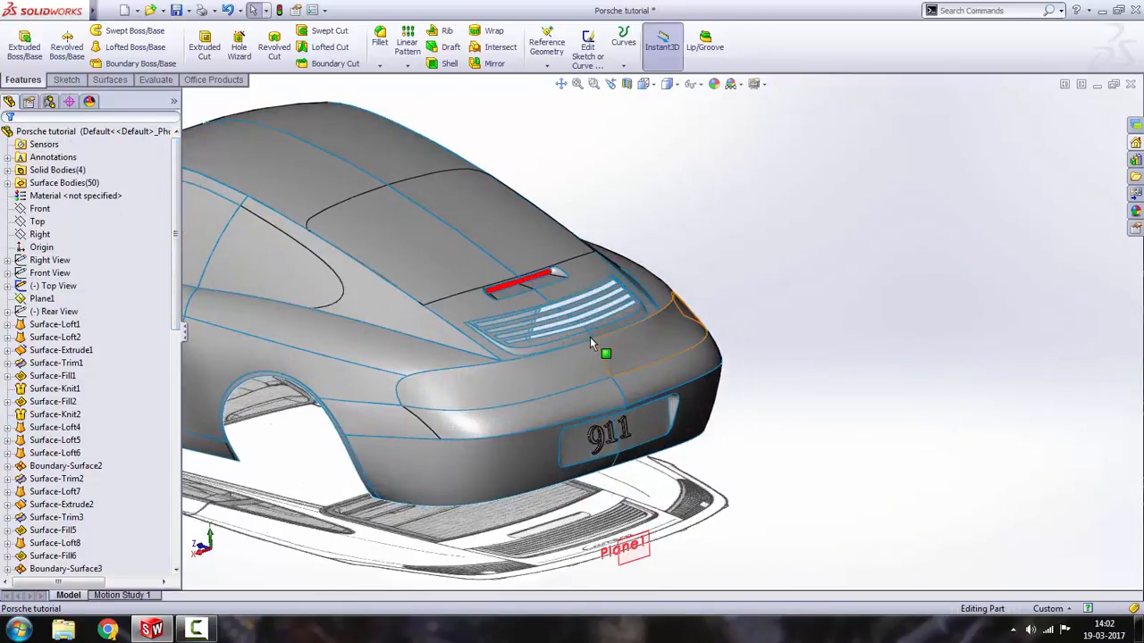
scroll(590, 337, "up", 2)
left_click(49, 273)
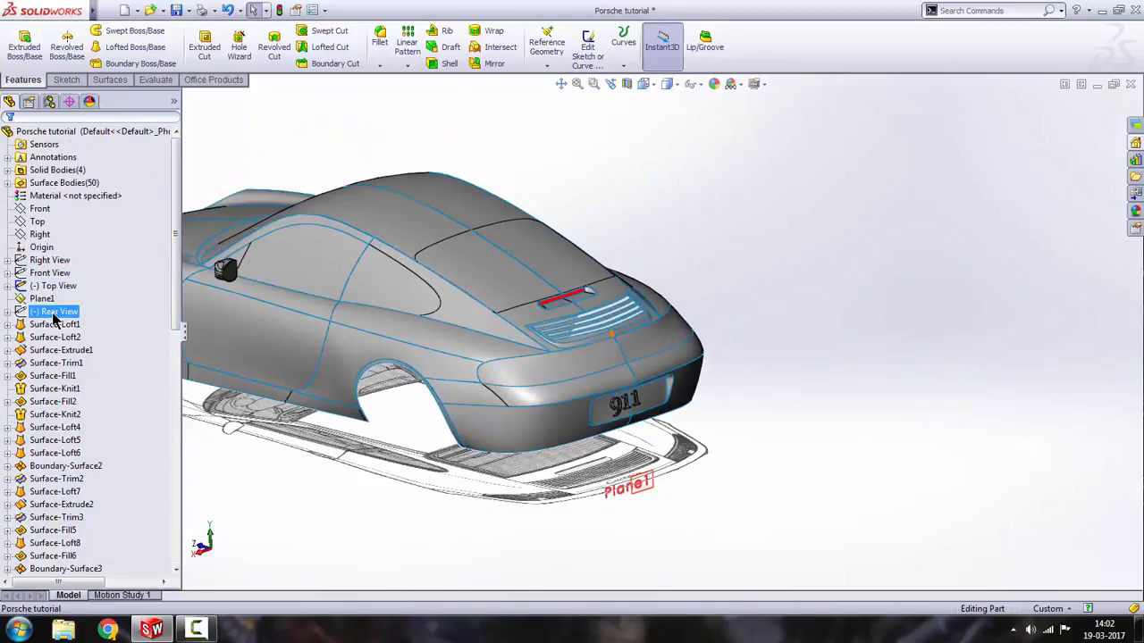
right_click(53, 313)
left_click(68, 285)
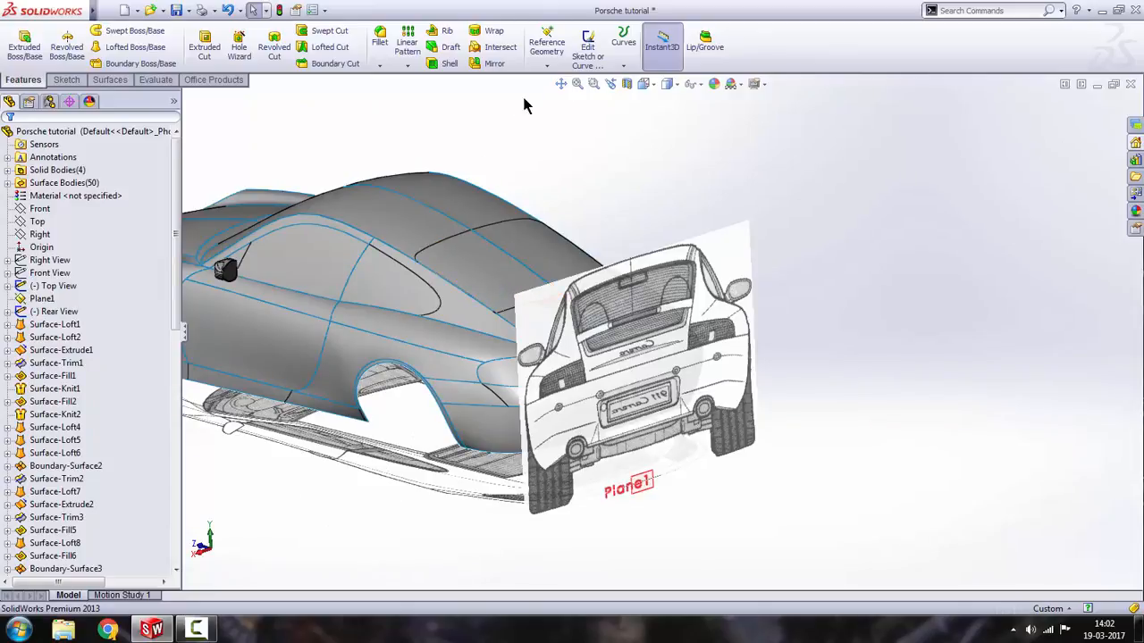
Examine the Carrera lettering and its surroundings on the rear blueprint, looking squarely at the car from the back.
middle_click_drag(470, 180, 439, 200)
scroll(547, 361, "down", 2)
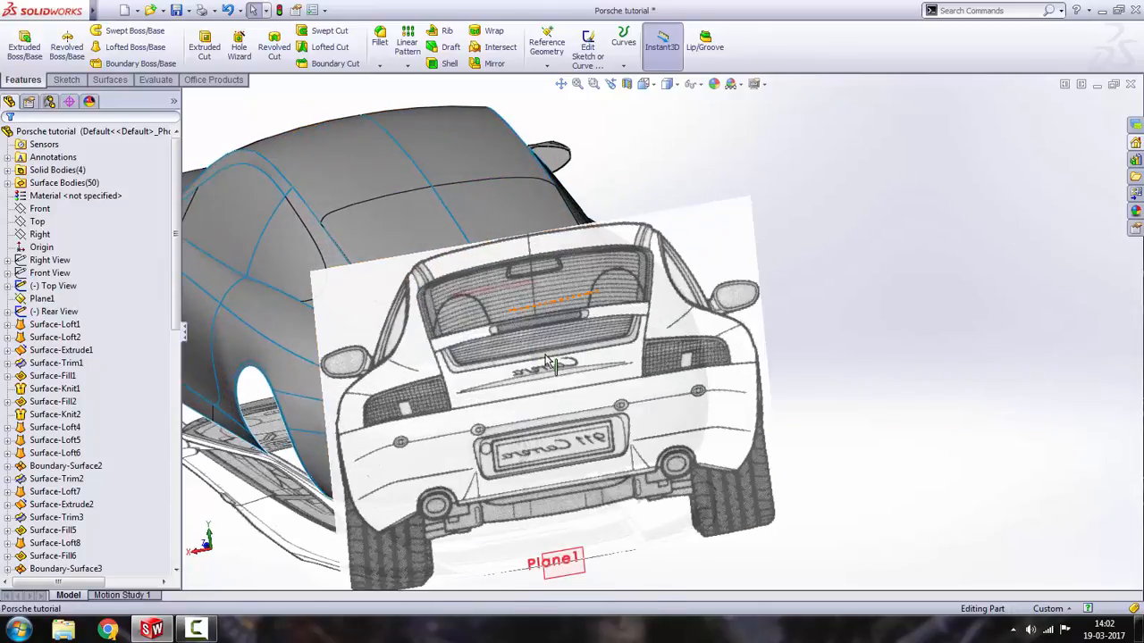
scroll(550, 362, "down", 4)
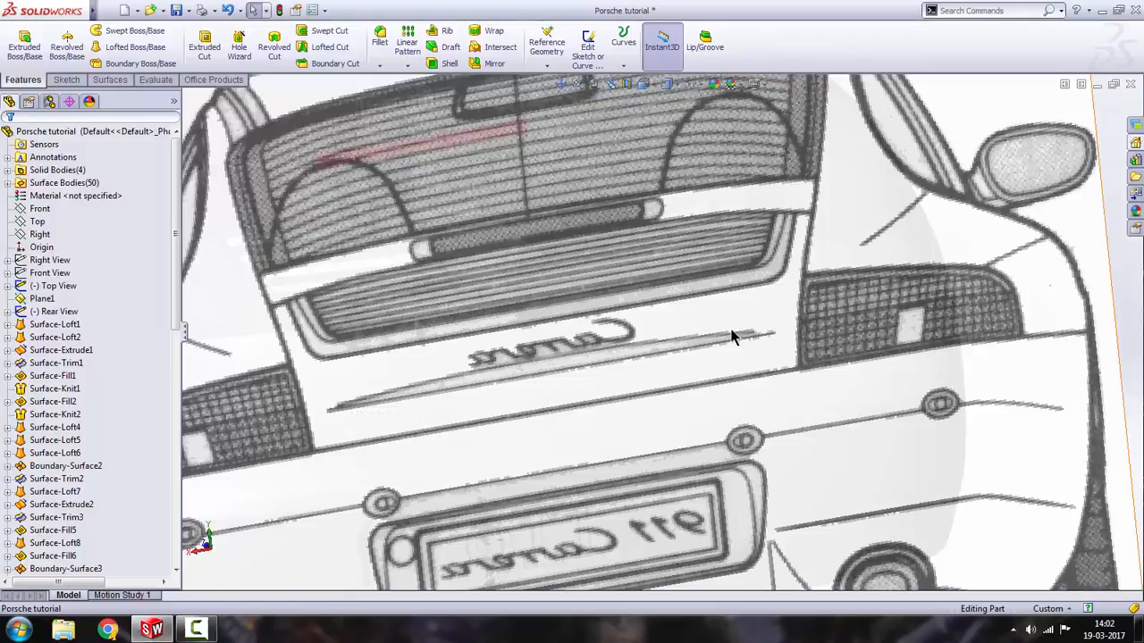
scroll(577, 347, "up", 6)
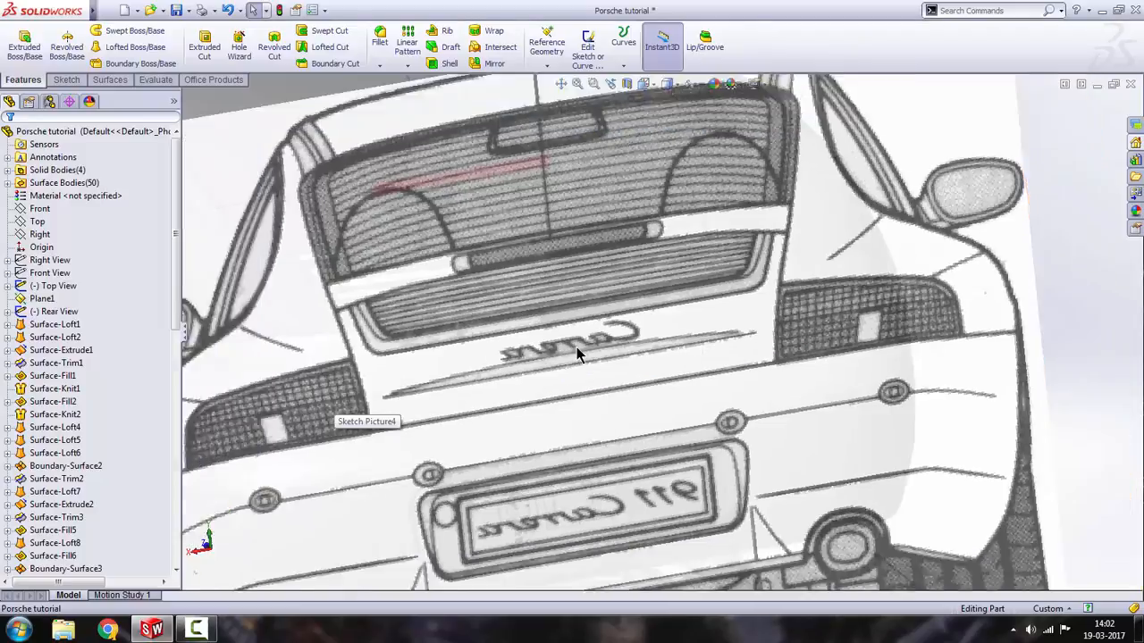
mouse_move(580, 349)
middle_mouse_down()
mouse_move(636, 422)
mouse_move(585, 339)
middle_mouse_up()
key("space")
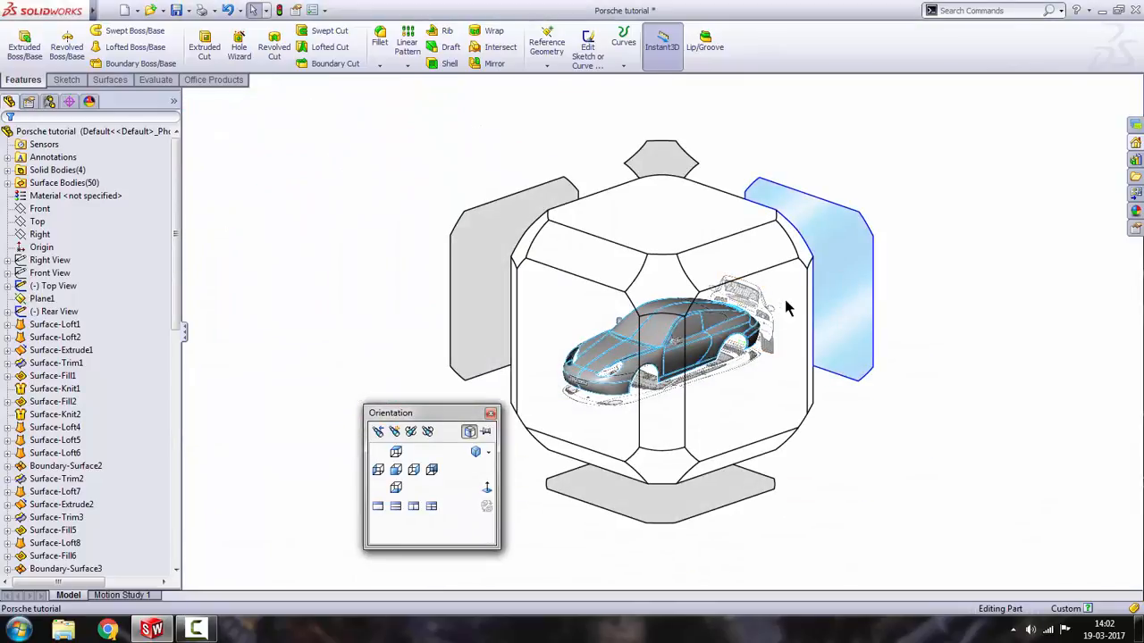
left_click(679, 356)
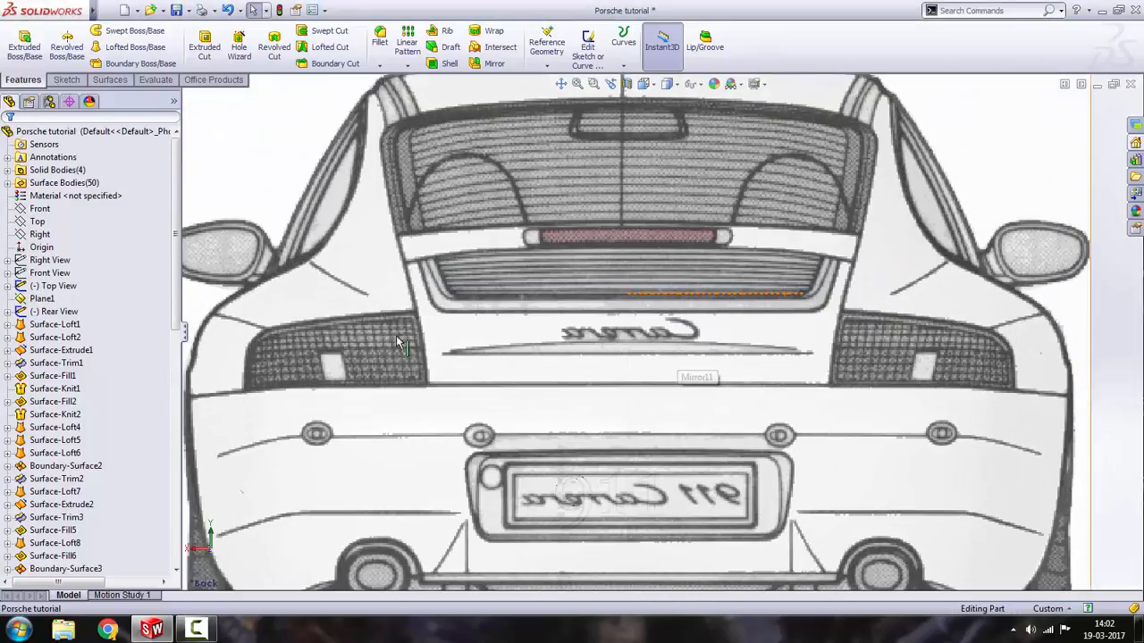
left_click(69, 313)
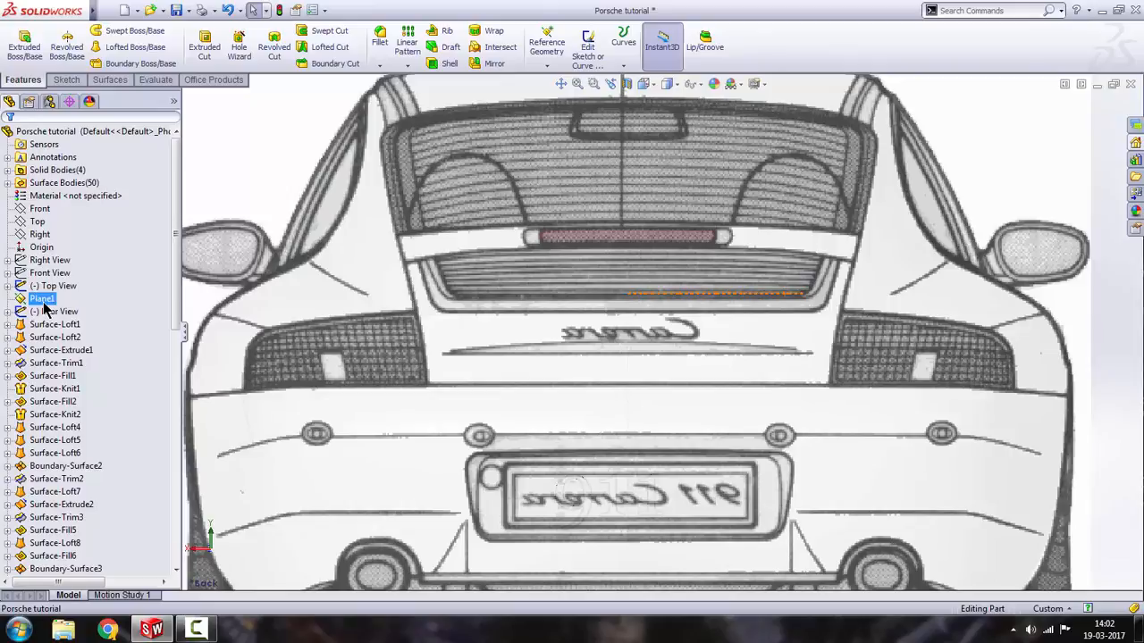
scroll(513, 396, "up", 2)
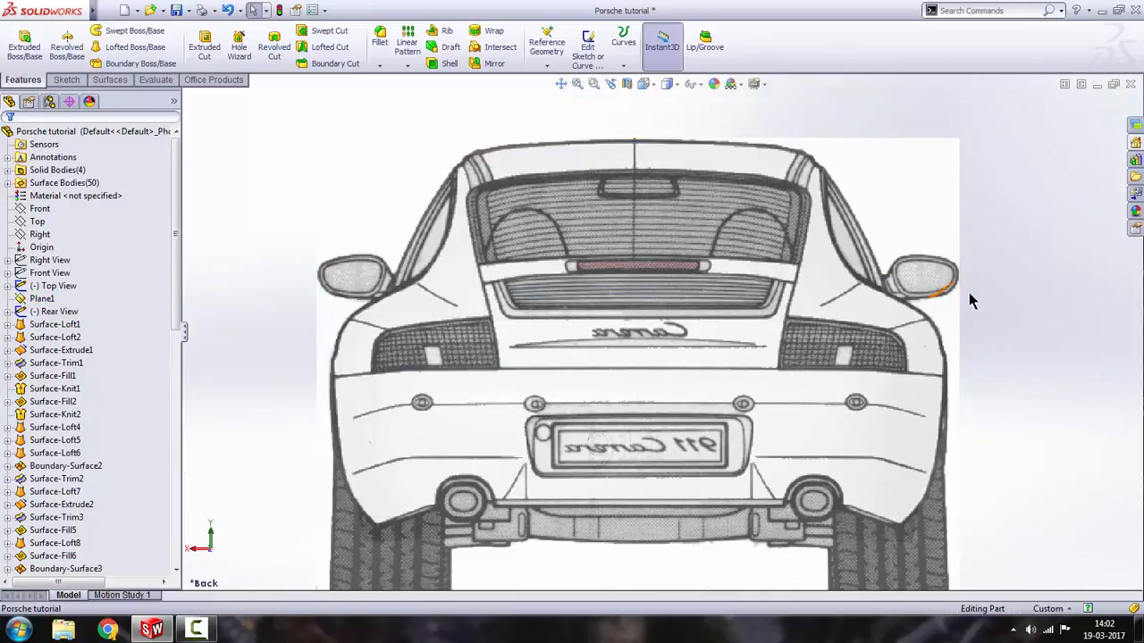
Start a new sketch on Plane1 for tracing the blueprint's Carrera lettering below the rear grille.
left_click(70, 311)
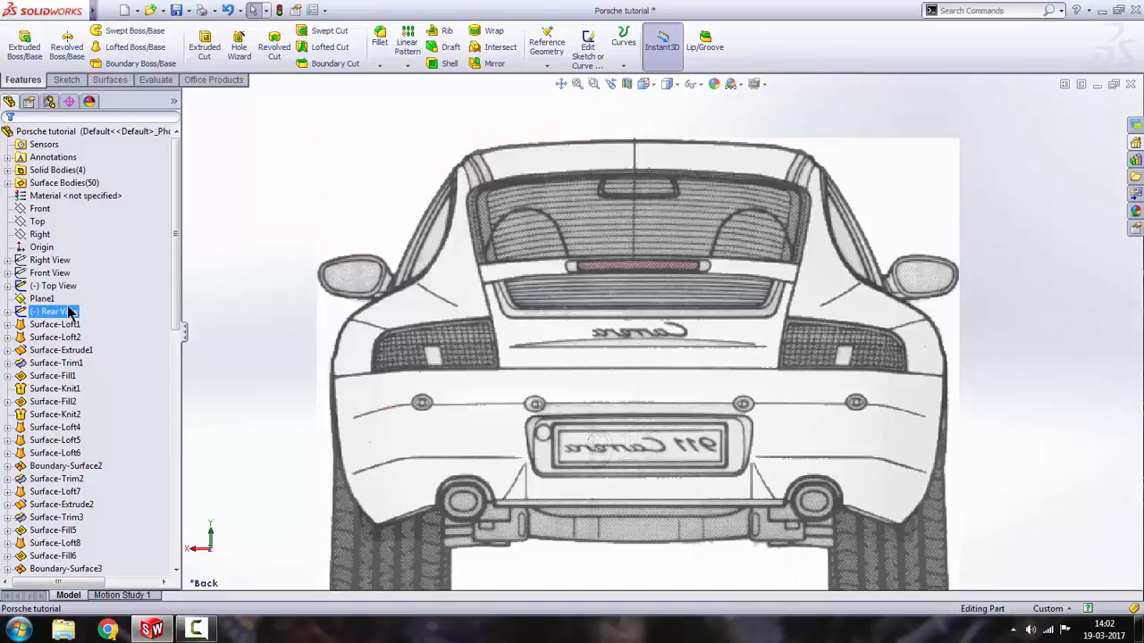
right_click(51, 303)
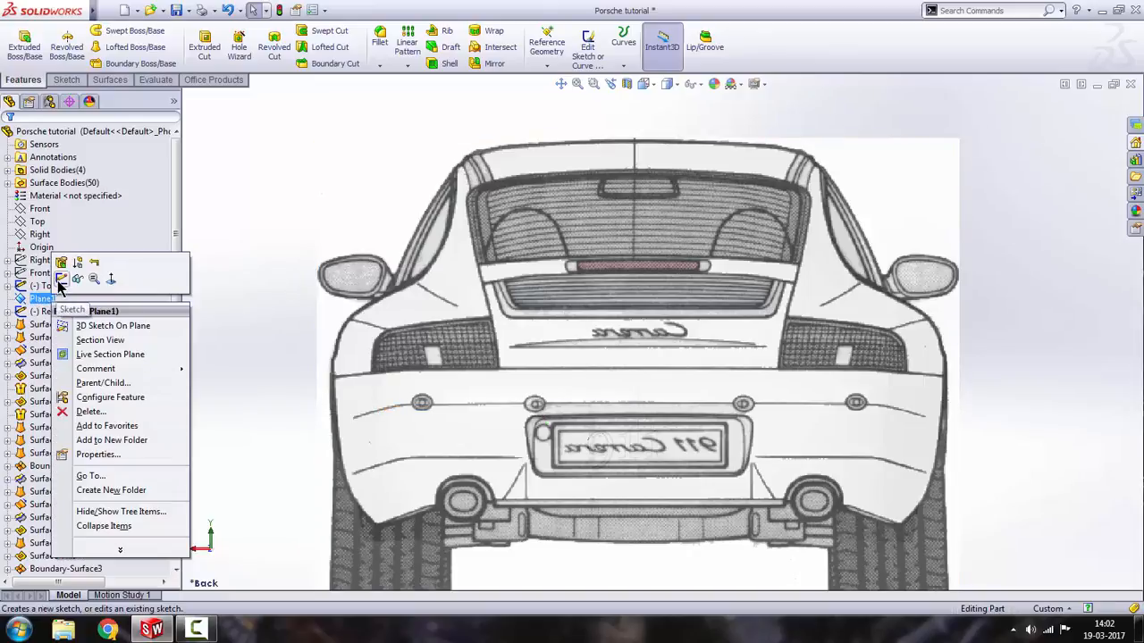
left_click(61, 280)
scroll(626, 332, "down", 5)
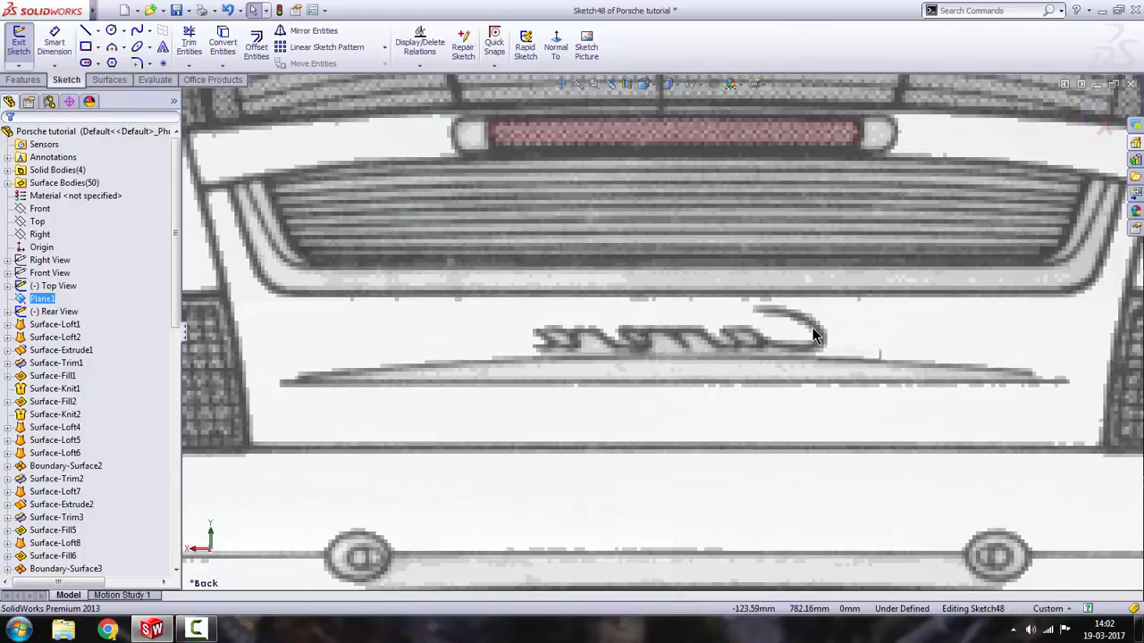
middle_click_drag(823, 328, 792, 328, "ctrl")
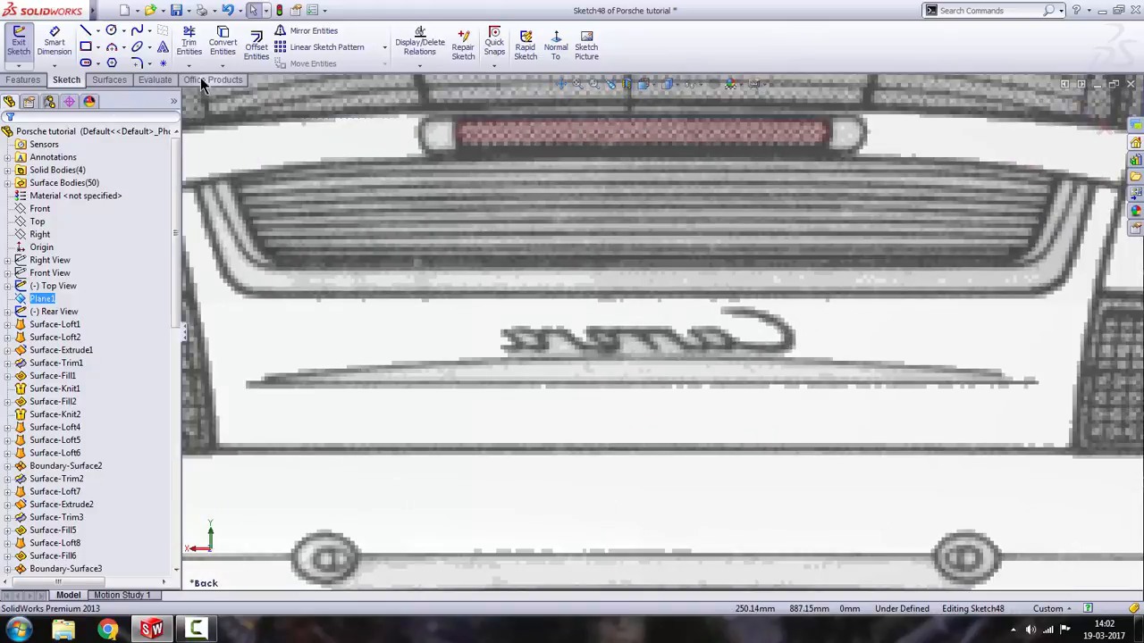
Create sketch text reading "Carrera", replacing the document font with Freestyle Script, Regular, and a custom height in units.
left_click(162, 49)
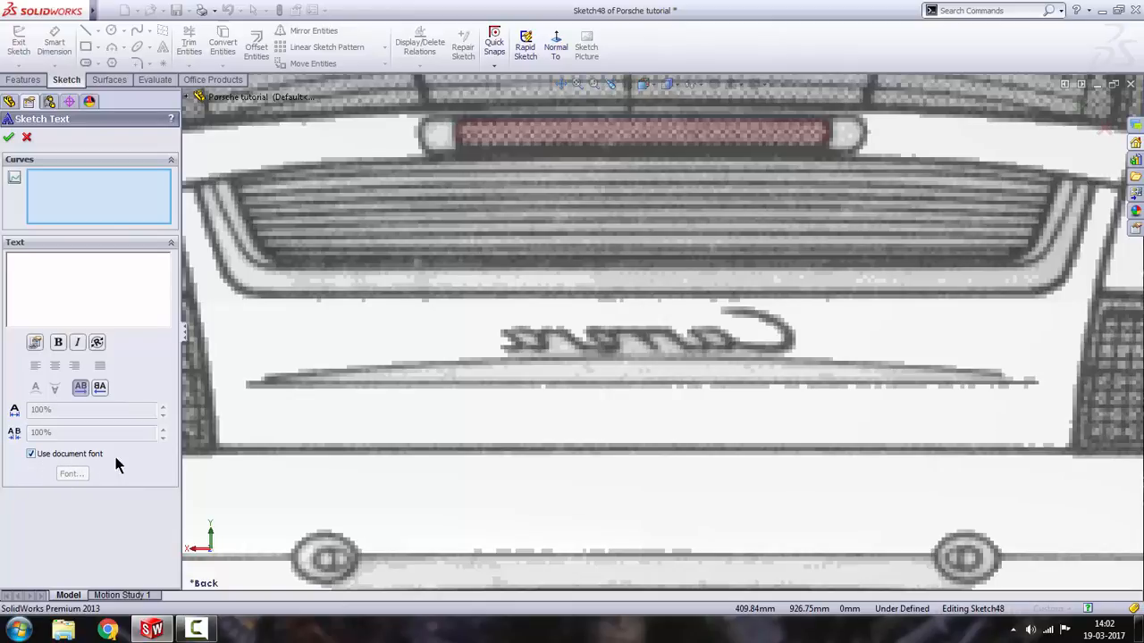
left_click(30, 454)
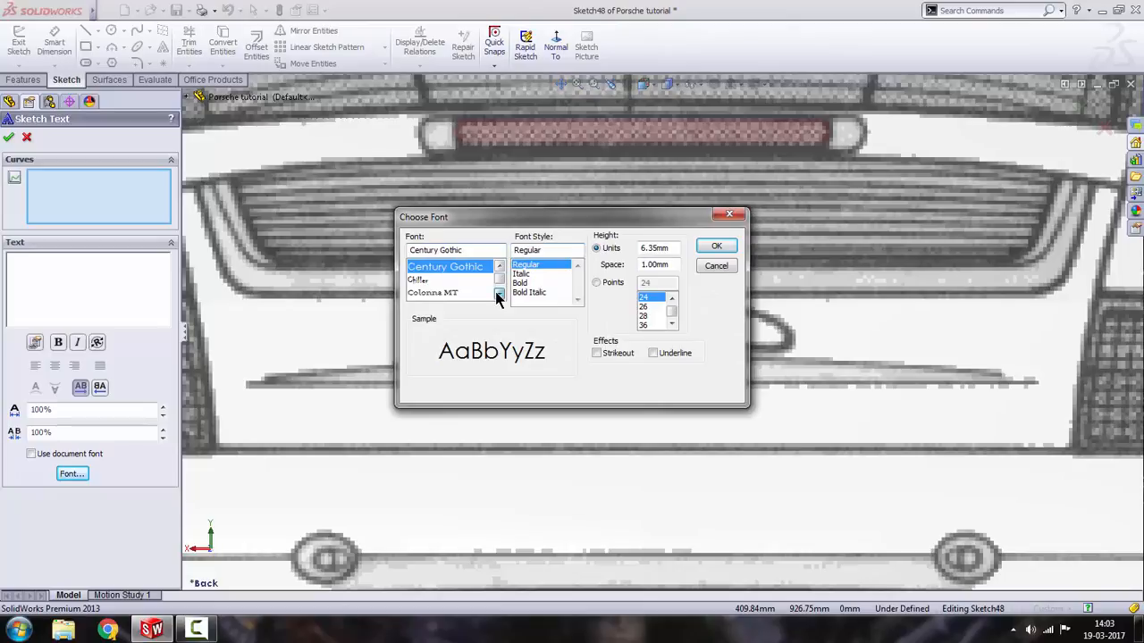
left_click_drag(495, 292, 496, 292)
left_click(414, 293)
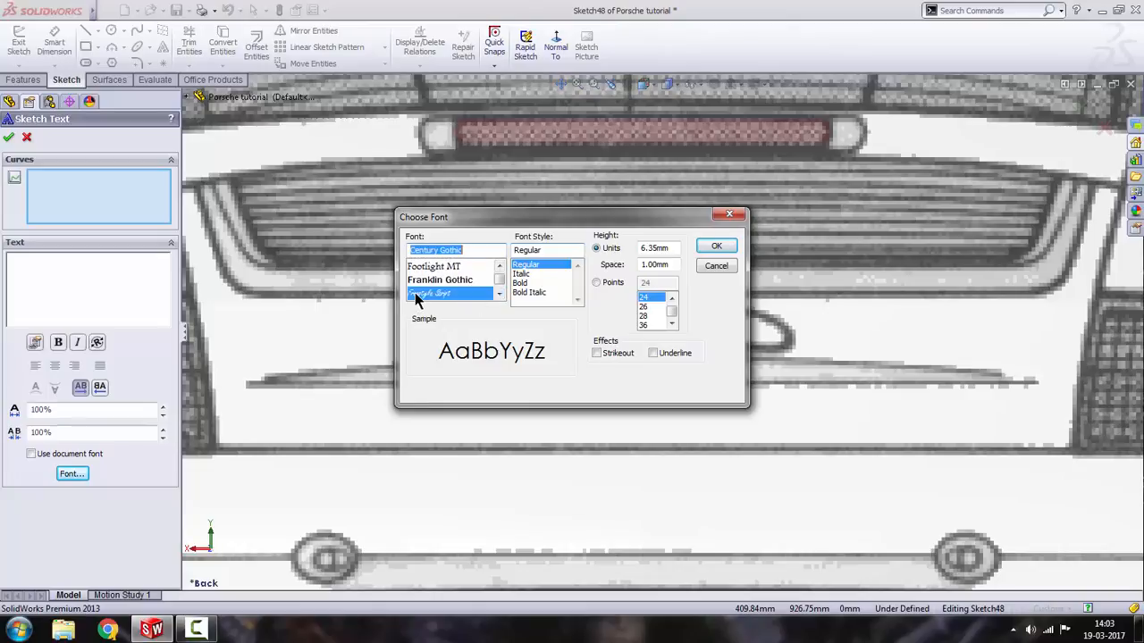
double_click(673, 248)
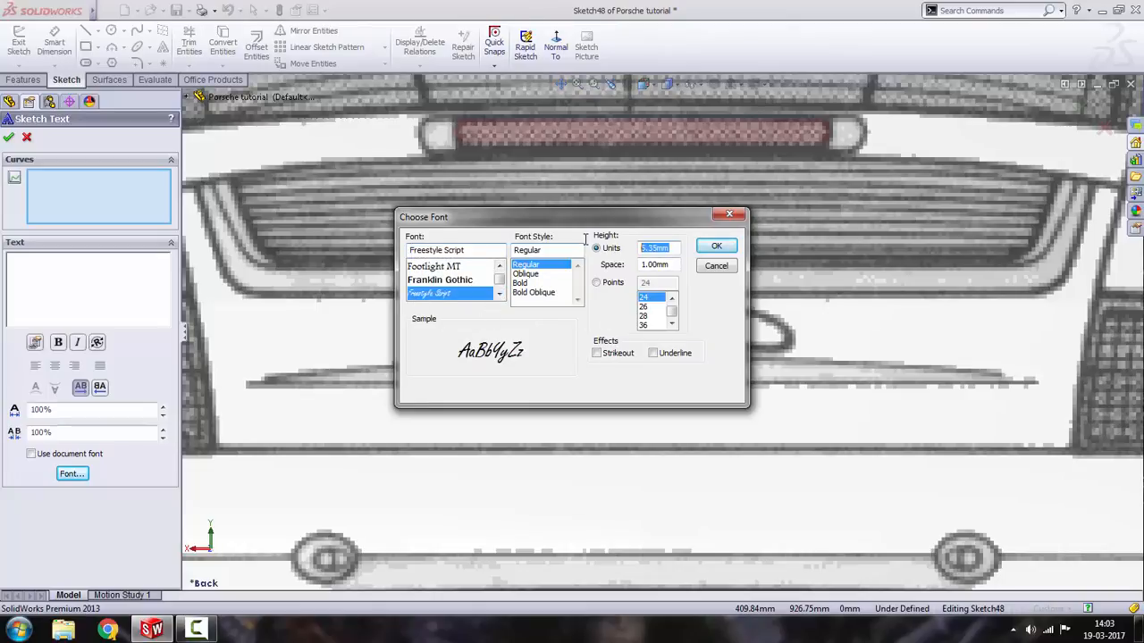
type("5")
left_click(718, 247)
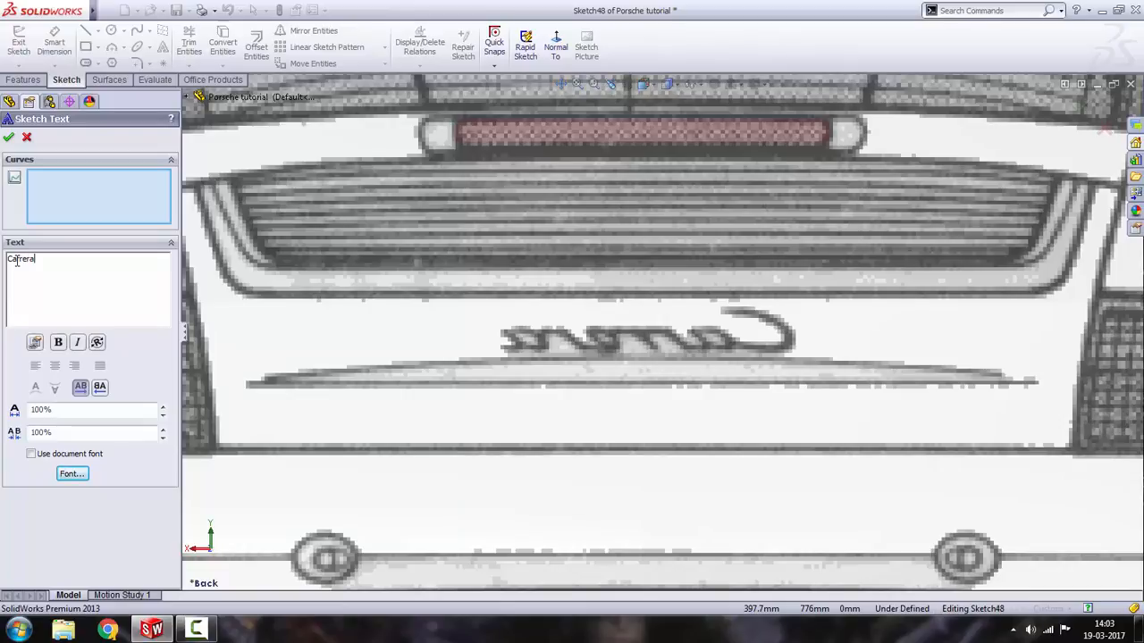
Flip the Carrera text horizontally and place it at the start of the blueprint lettering, just above the thin trim line.
left_click(505, 355)
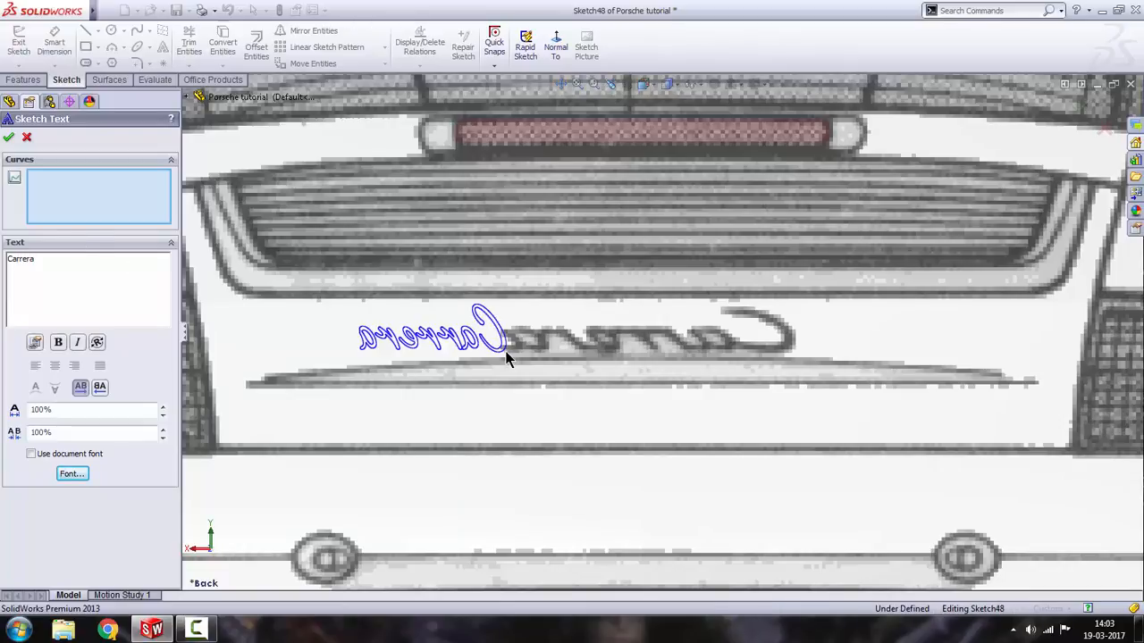
left_click(540, 357)
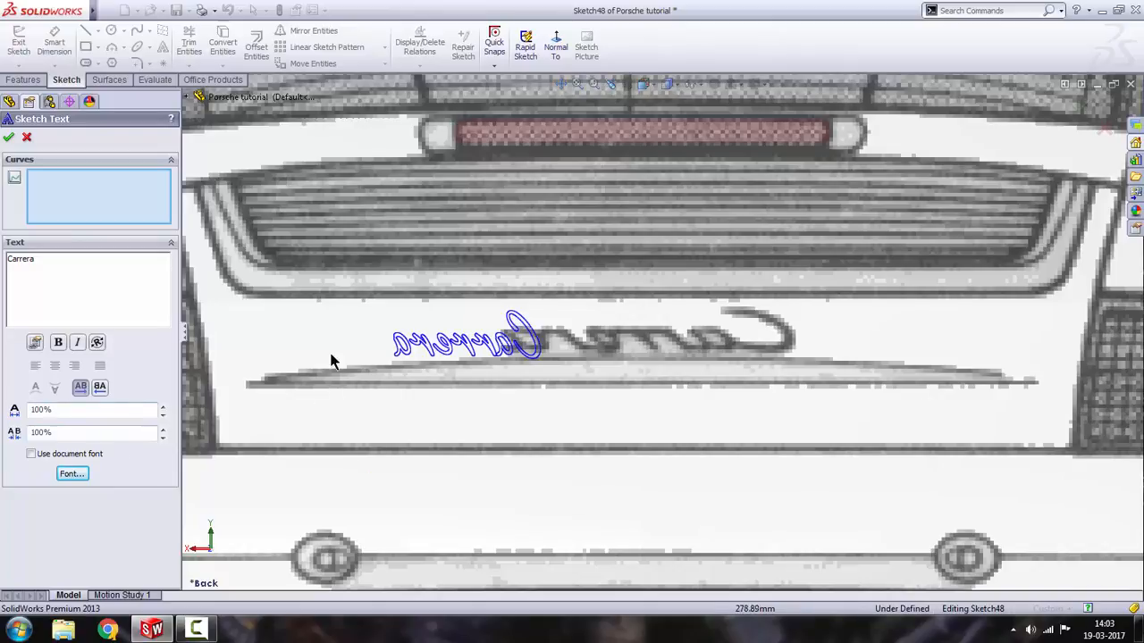
left_click(99, 387)
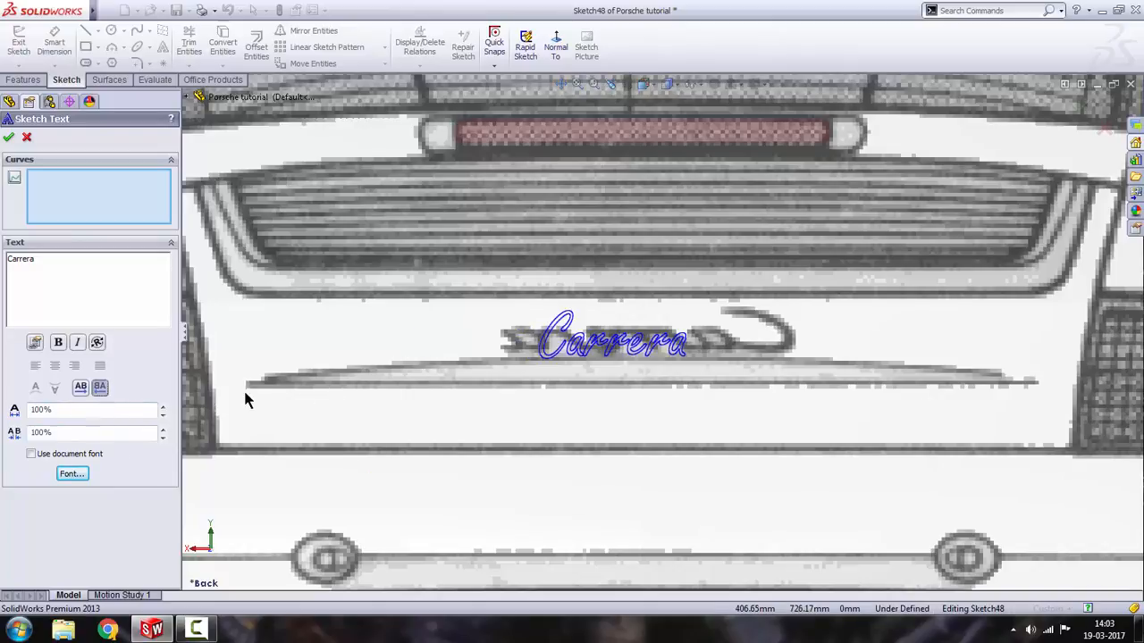
scroll(547, 361, "down", 3)
left_click(493, 342)
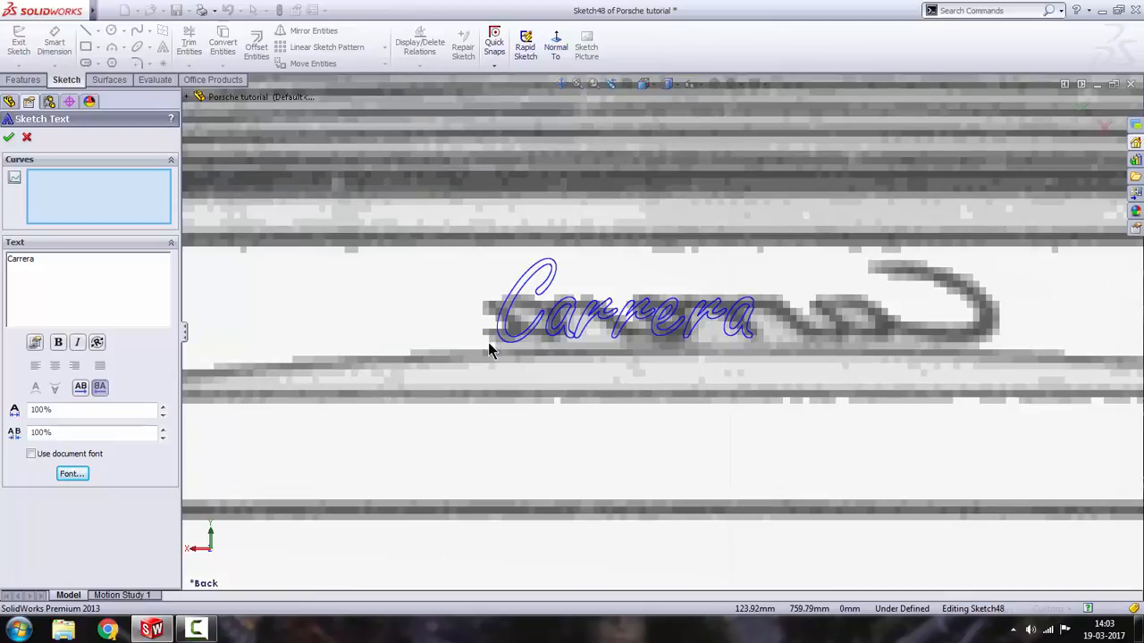
Set the Carrera text's width factor to 200% and its character spacing to 105%.
scroll(488, 342, "up", 5)
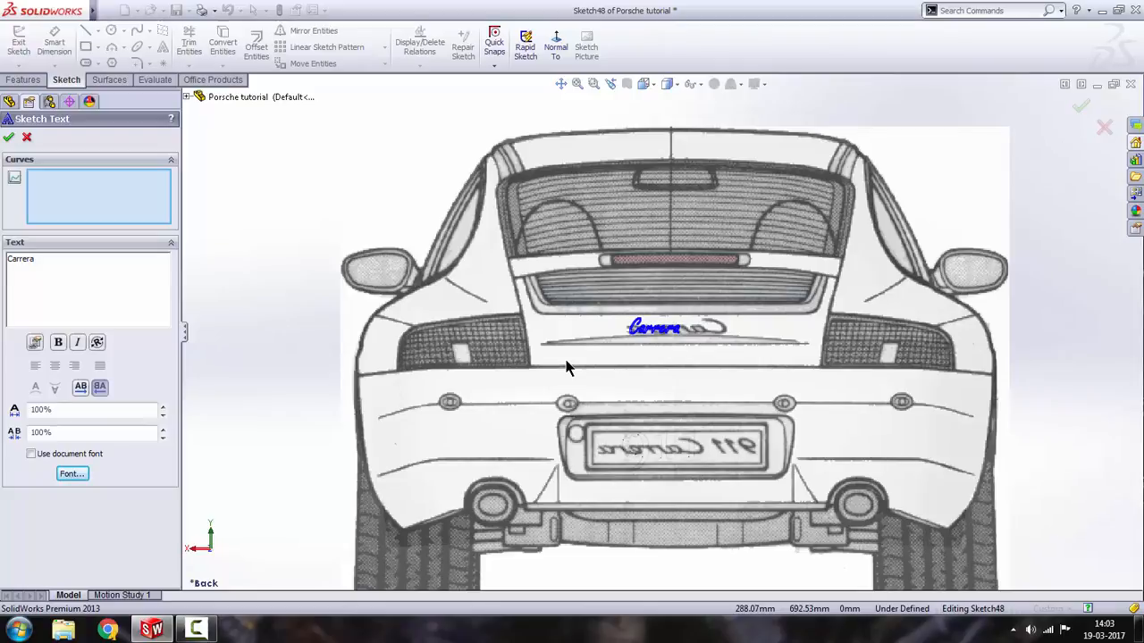
scroll(748, 338, "down", 6)
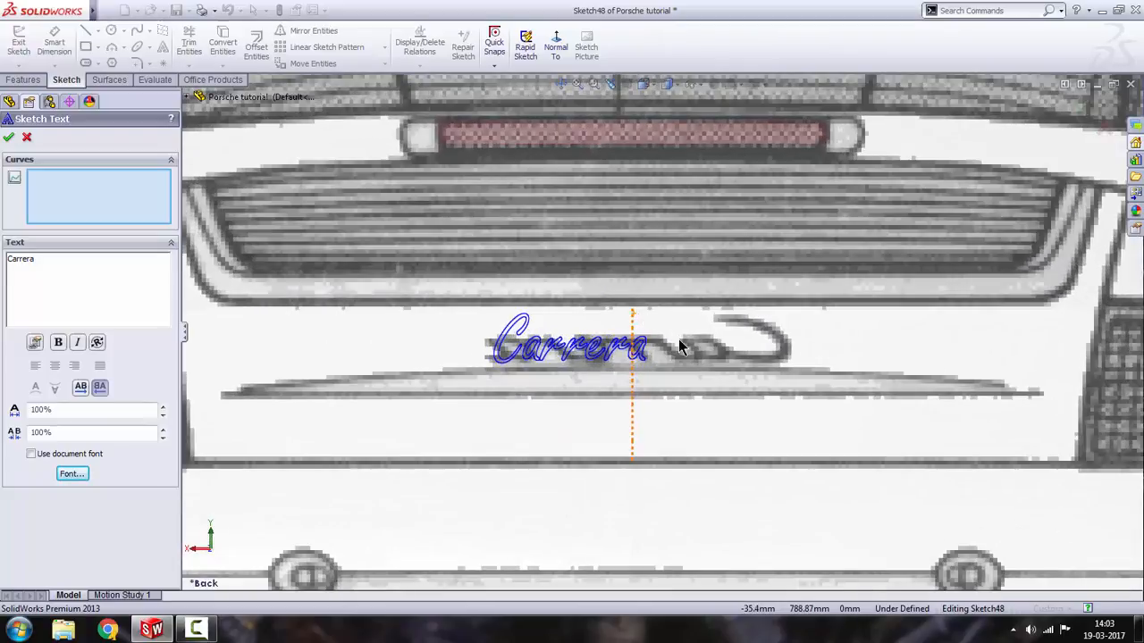
scroll(730, 350, "down", 3)
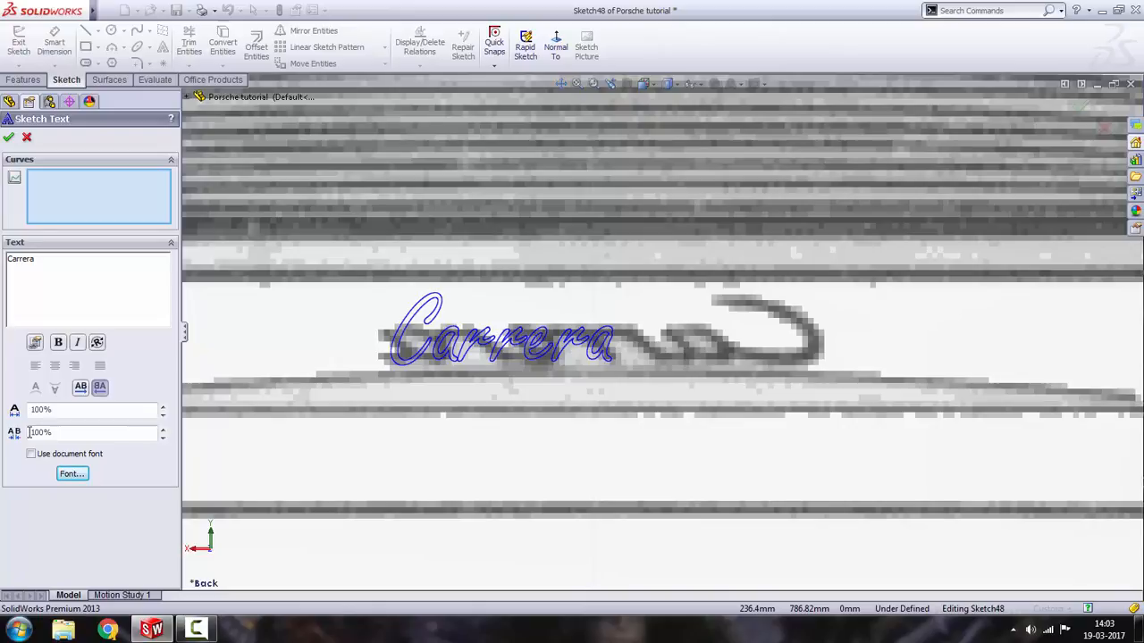
left_click(162, 430)
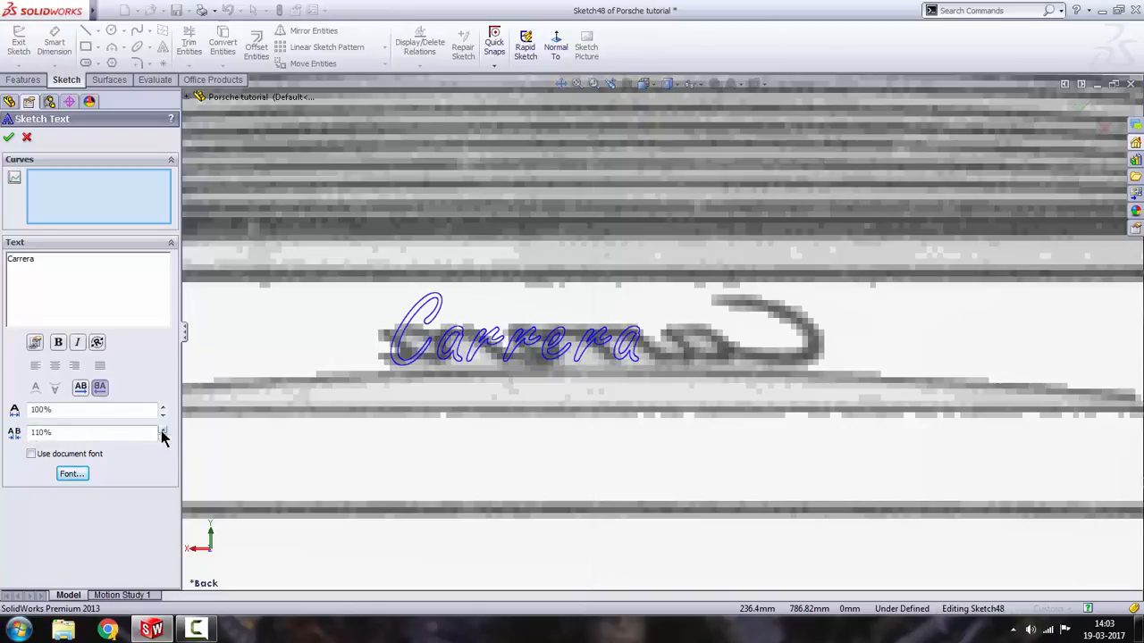
left_click_drag(61, 413, 15, 412)
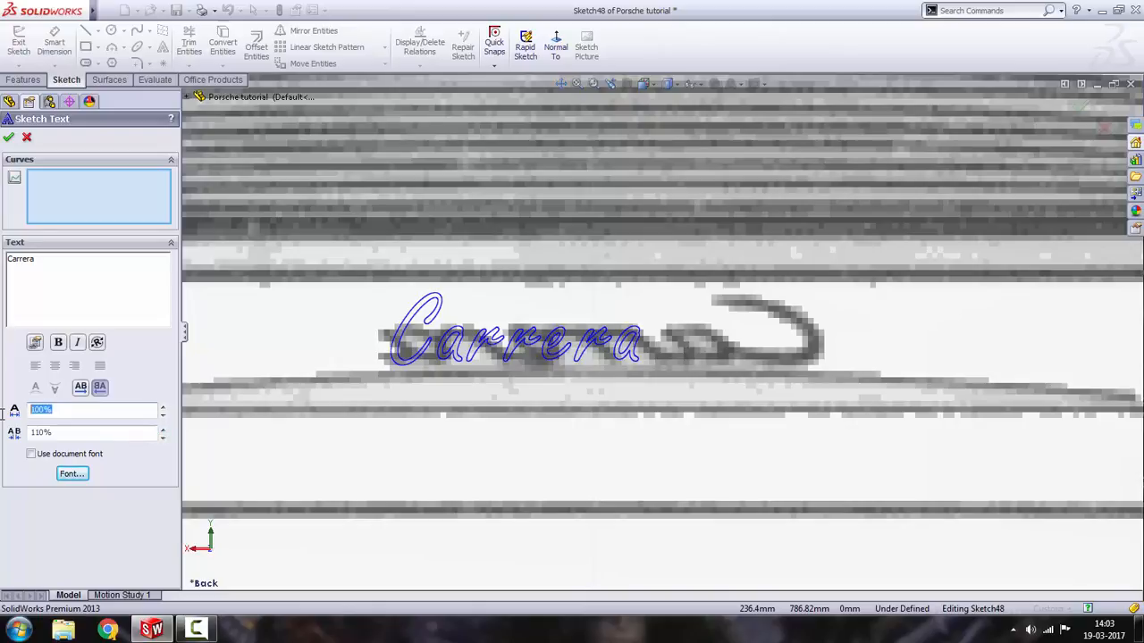
type("200")
key("Return")
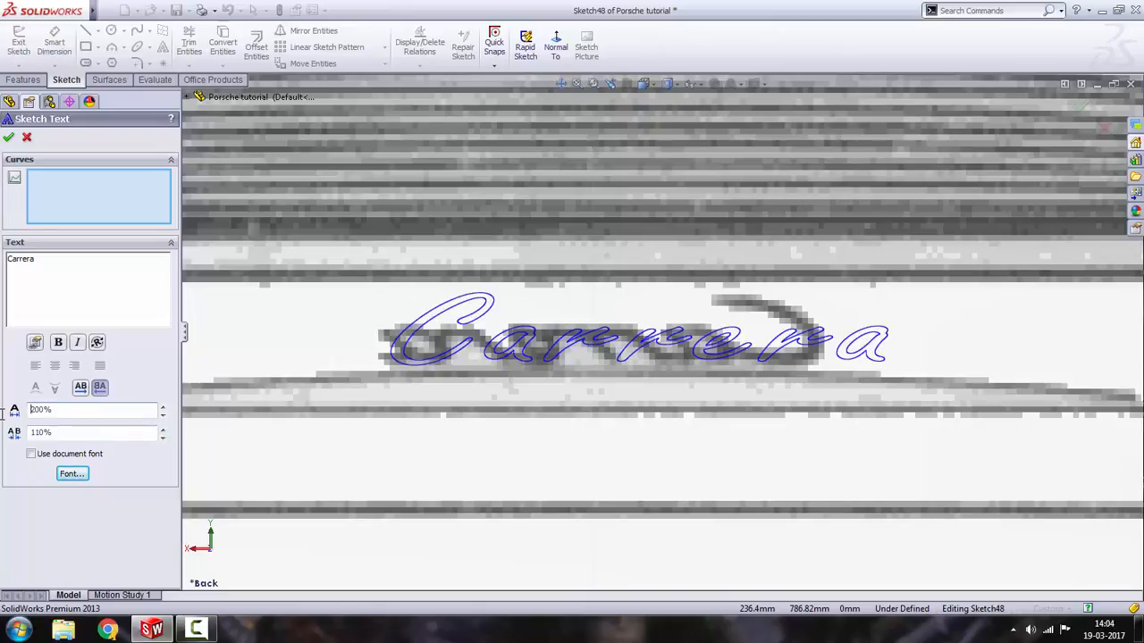
left_click_drag(71, 437, 31, 435)
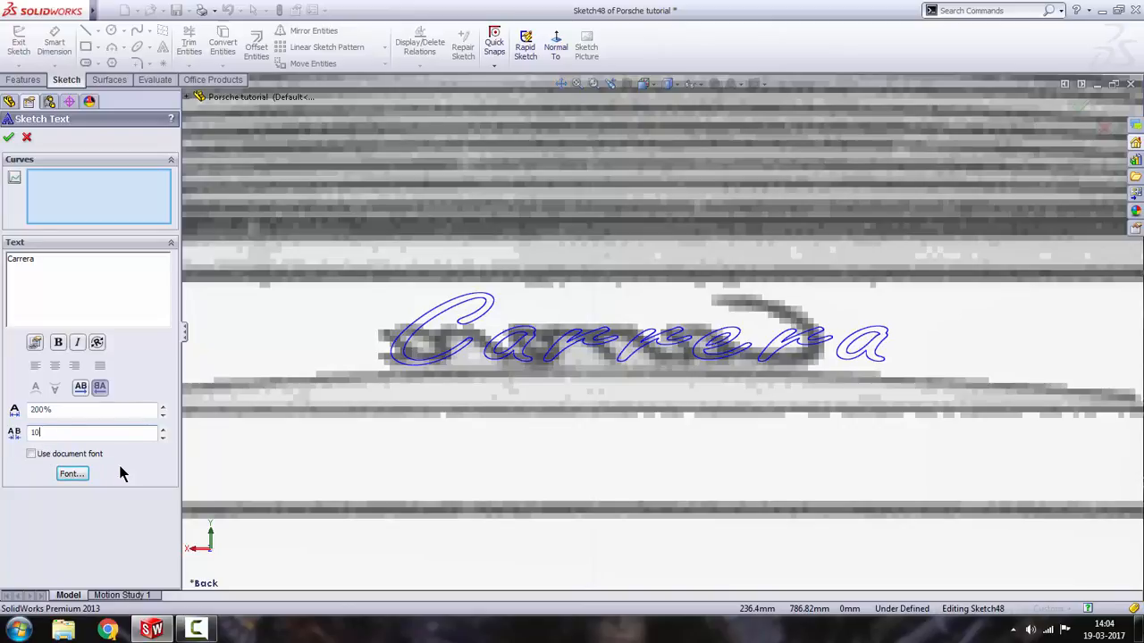
key("Return")
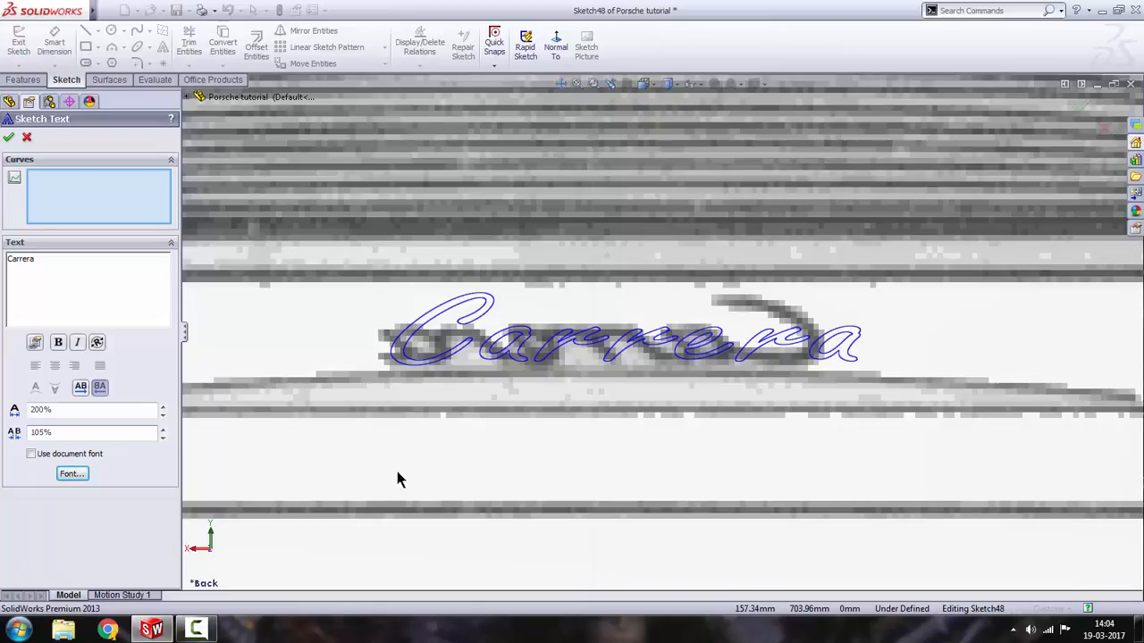
Reposition the widened Carrera text so it covers the blueprint lettering and is roughly centered on the car's midline.
left_click(367, 372)
left_click(359, 373)
left_click(356, 371)
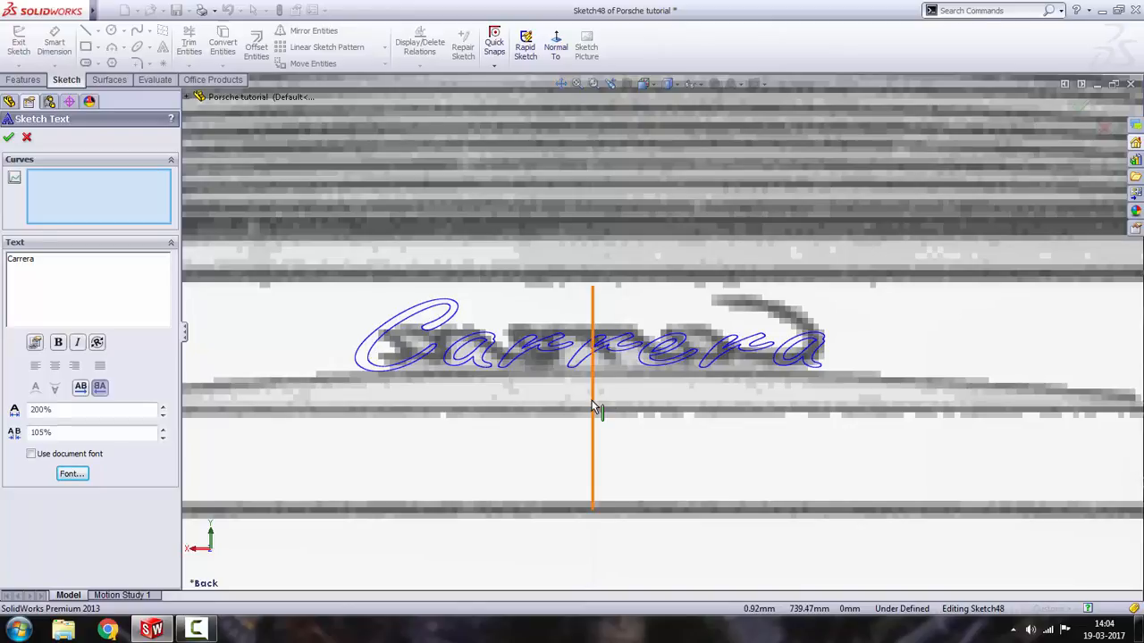
left_click(629, 382)
left_click(433, 368)
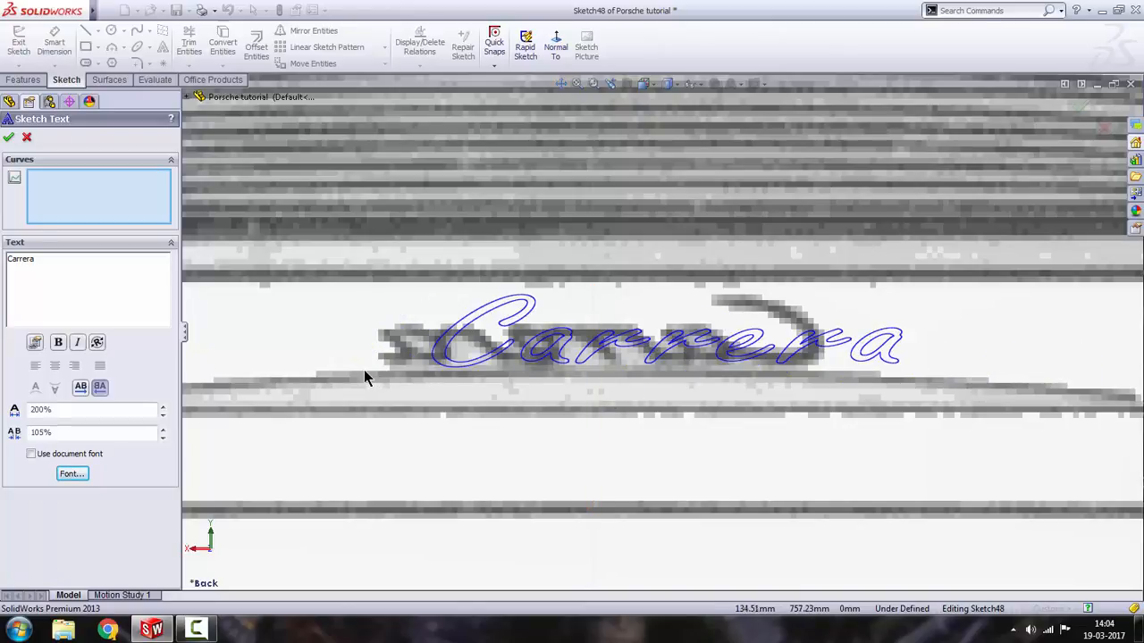
left_click(365, 376)
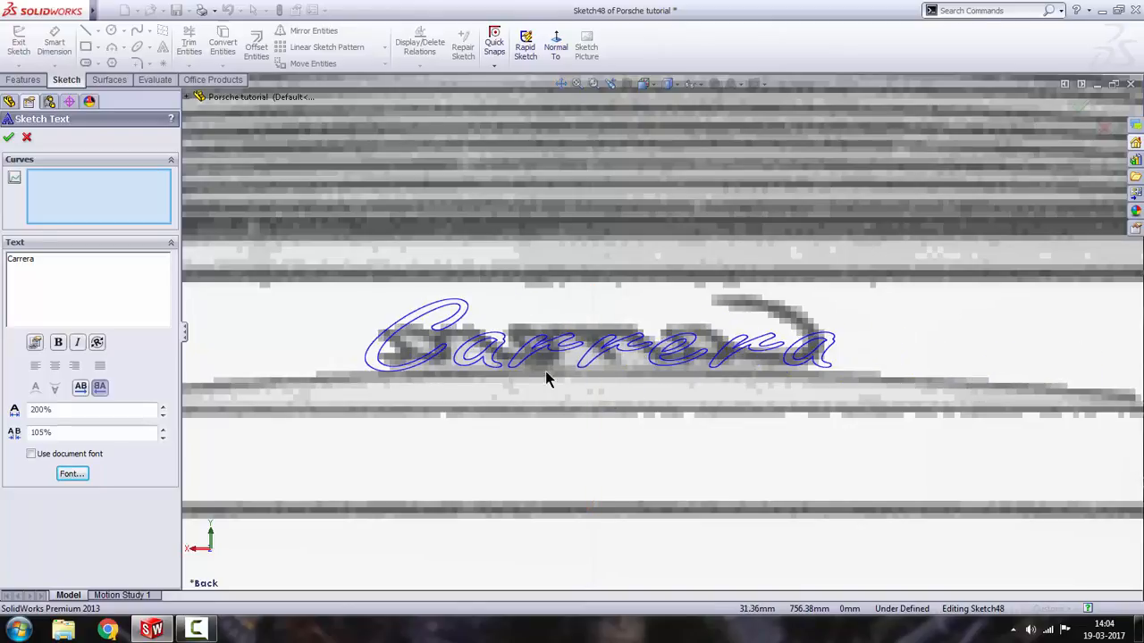
scroll(572, 379, "up", 3)
scroll(536, 380, "down", 1)
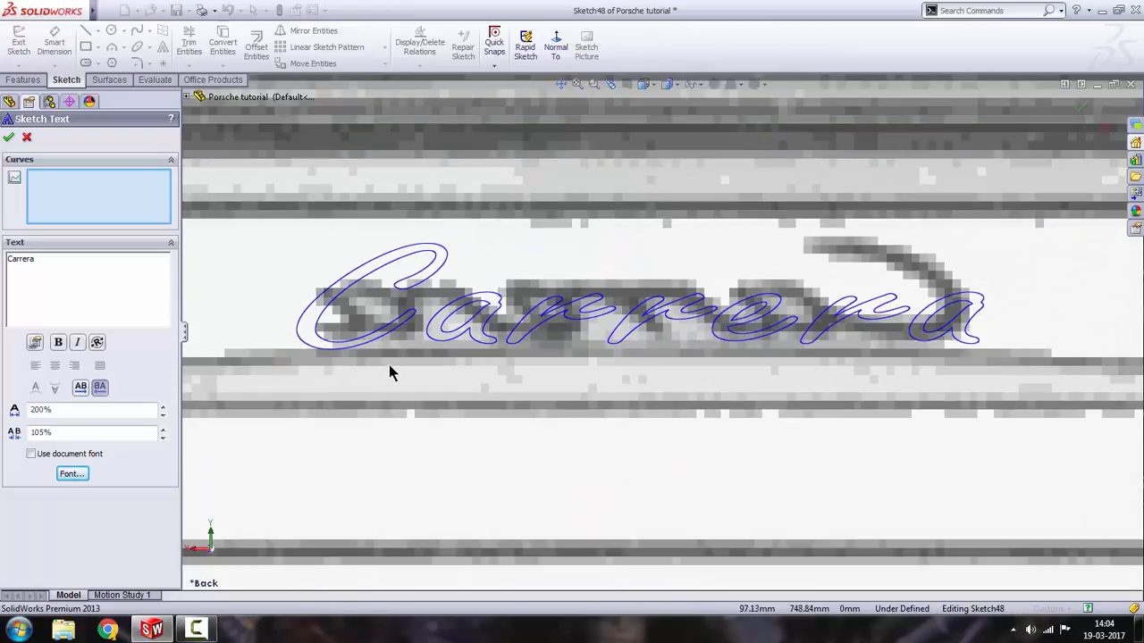
Shift the Carrera text to align with the start of the blueprint lettering and set its font height to 50 mm.
left_click(344, 354)
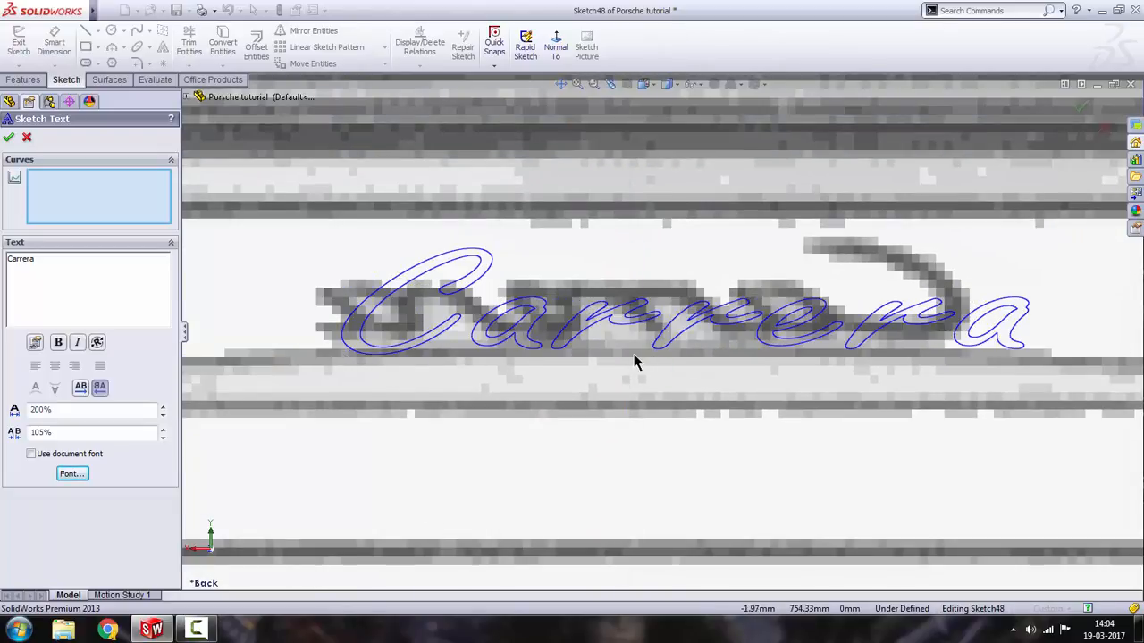
left_click(323, 352)
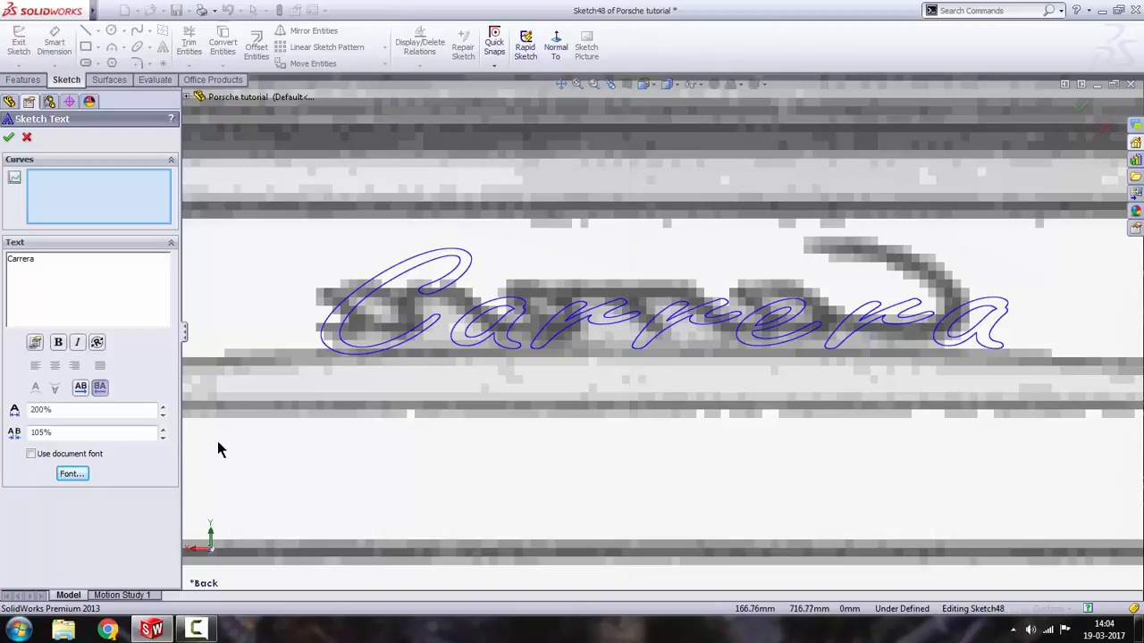
left_click(71, 474)
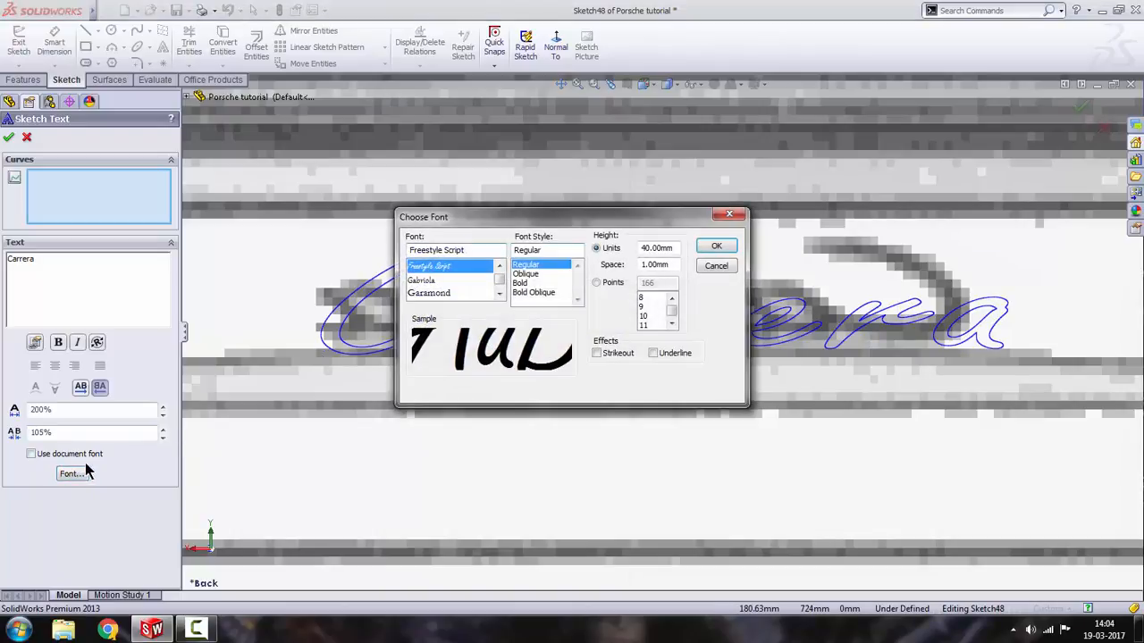
left_click_drag(674, 249, 572, 246)
type("50")
key("Return")
scroll(432, 332, "up", 2)
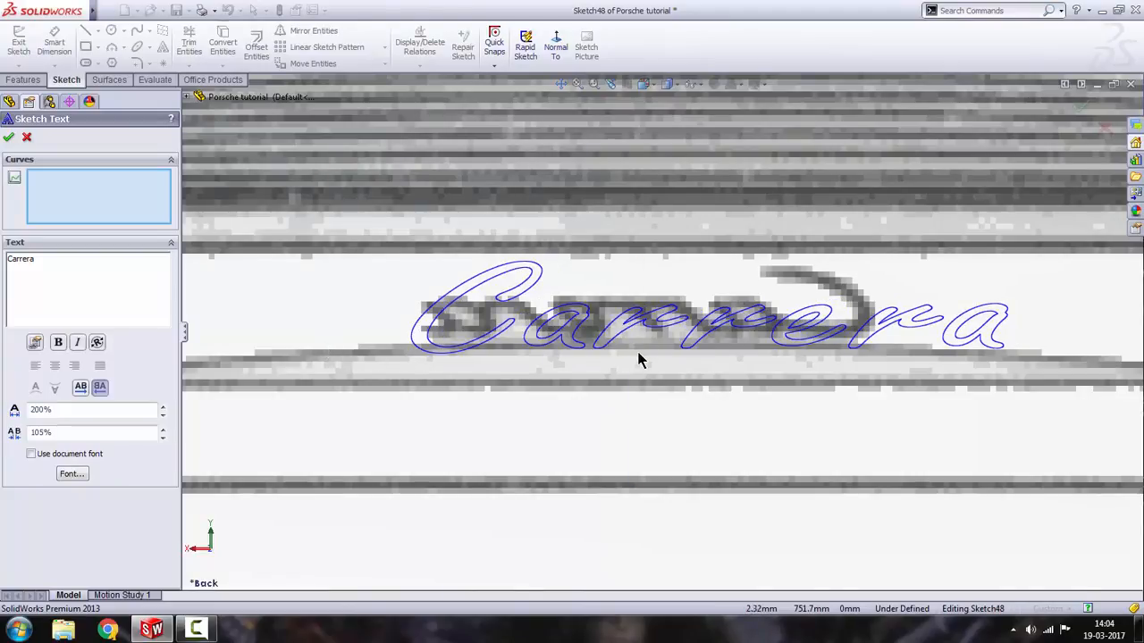
Shorten the sketch text to "Car" and shift it away from the car's midline.
left_click(57, 260)
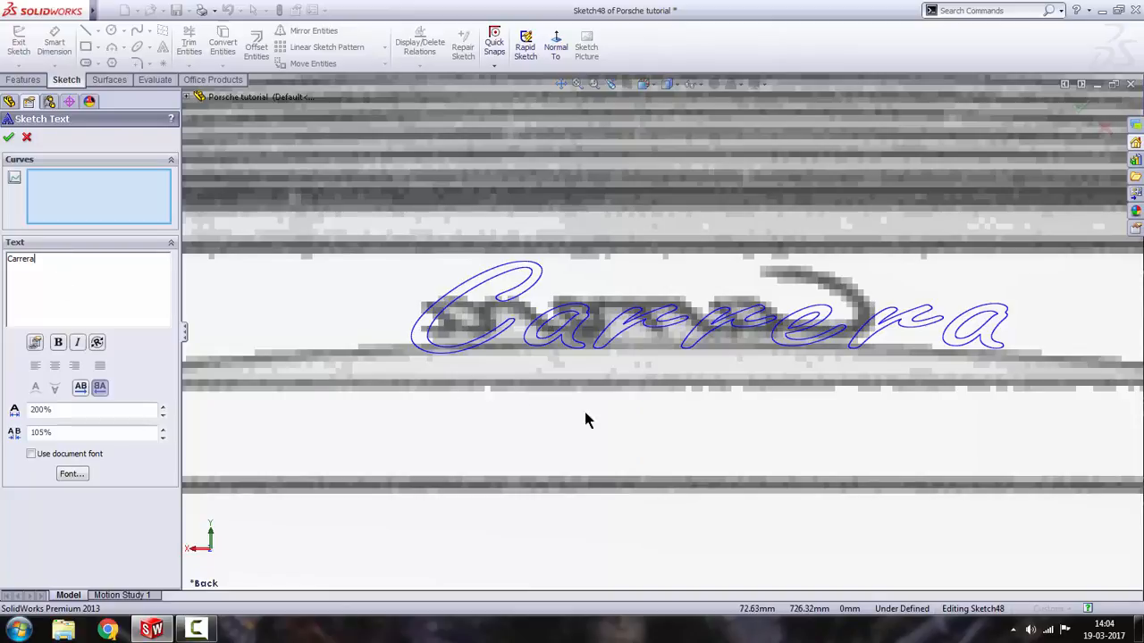
scroll(697, 426, "up", 5)
scroll(554, 375, "down", 2)
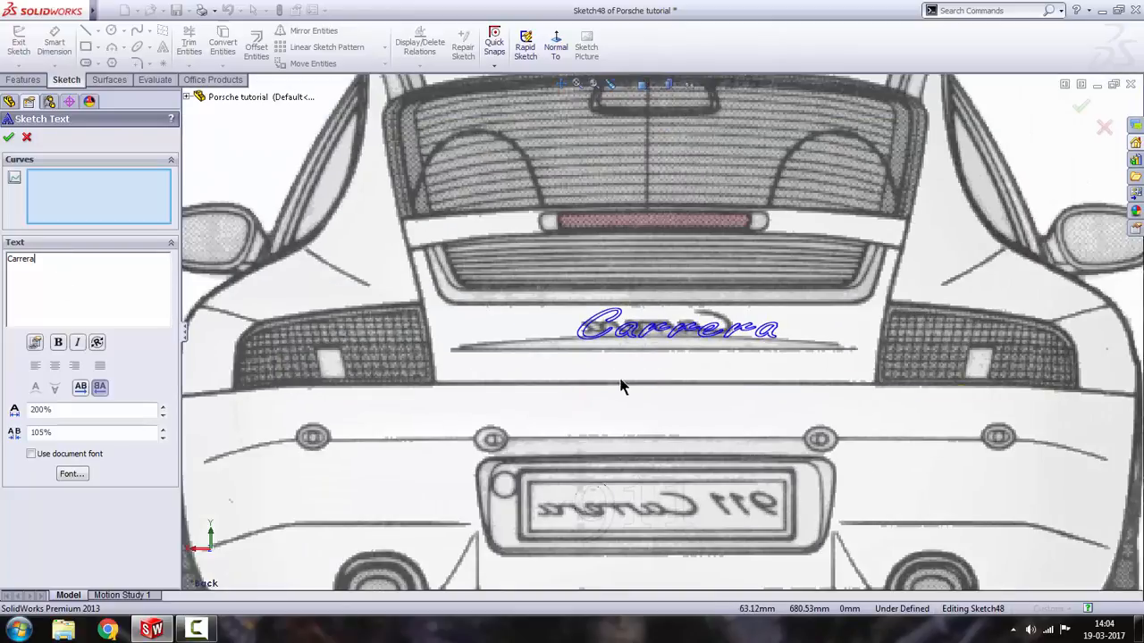
scroll(657, 362, "down", 2)
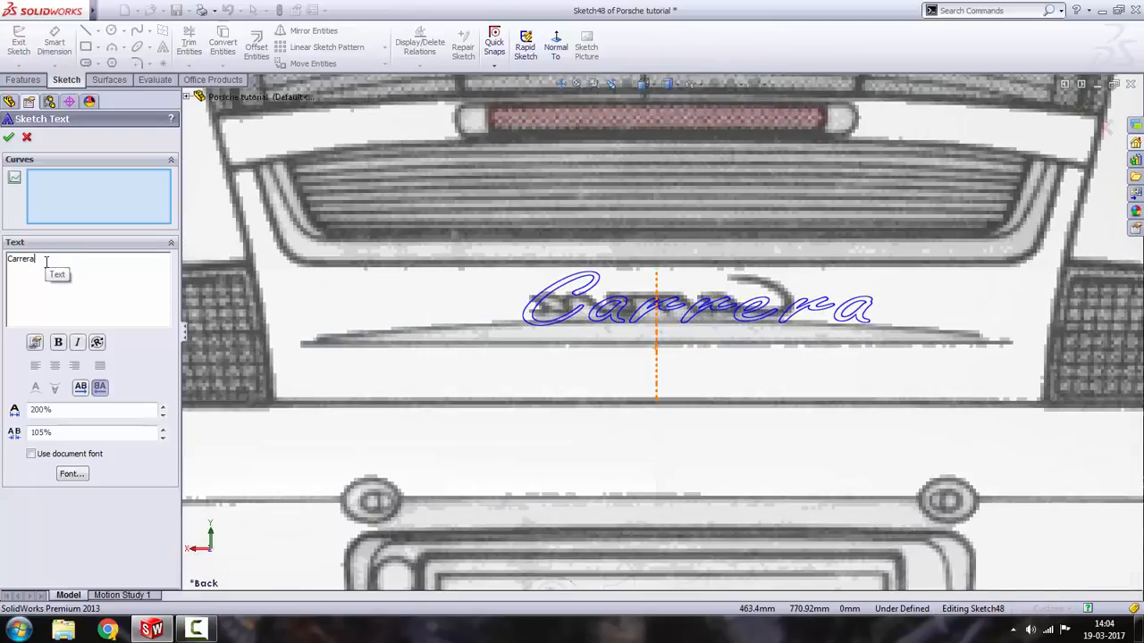
key("BackSpace")
key("BackSpace")
key("BackSpace")
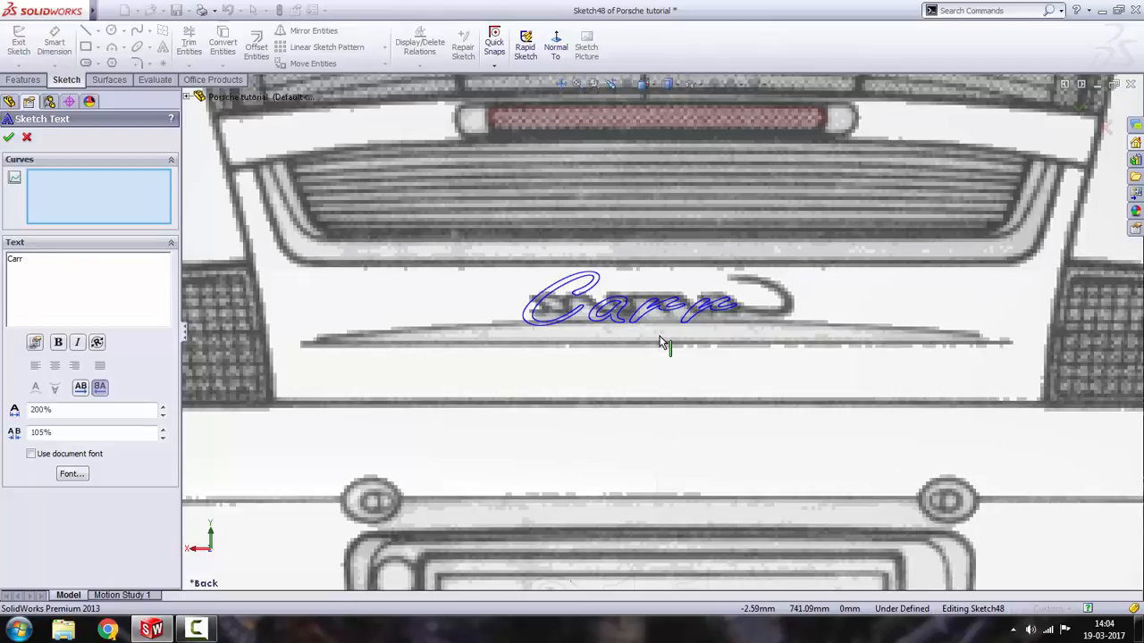
left_click(499, 332)
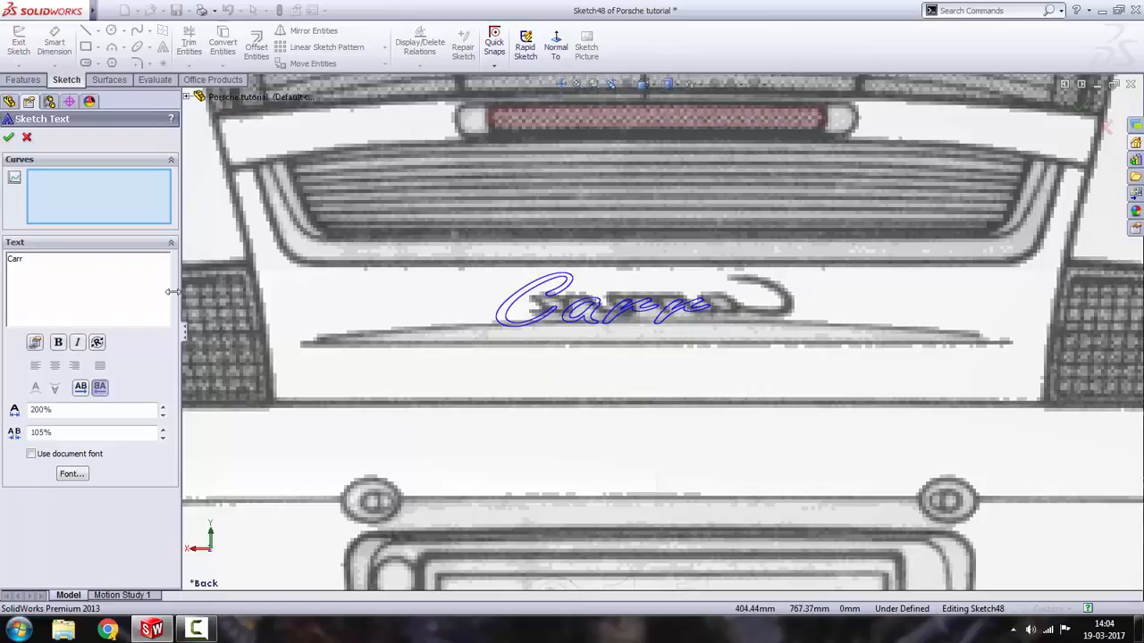
key("BackSpace")
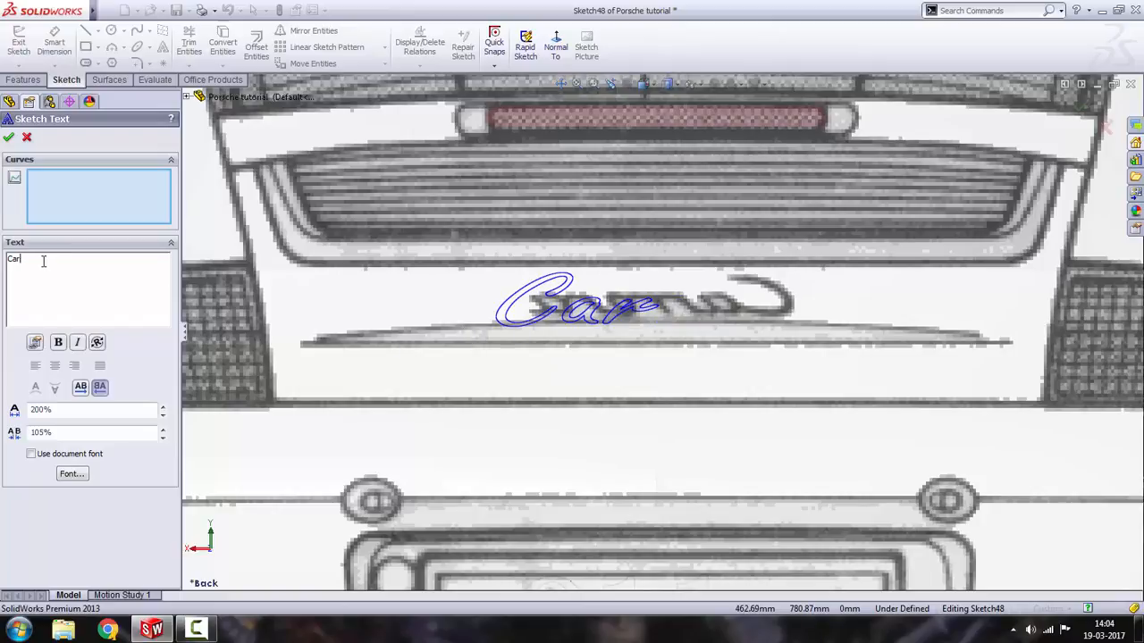
Position the "Car" text just above the thin trim line, ending just short of the car's midline, and exit the sketch.
left_click(491, 321)
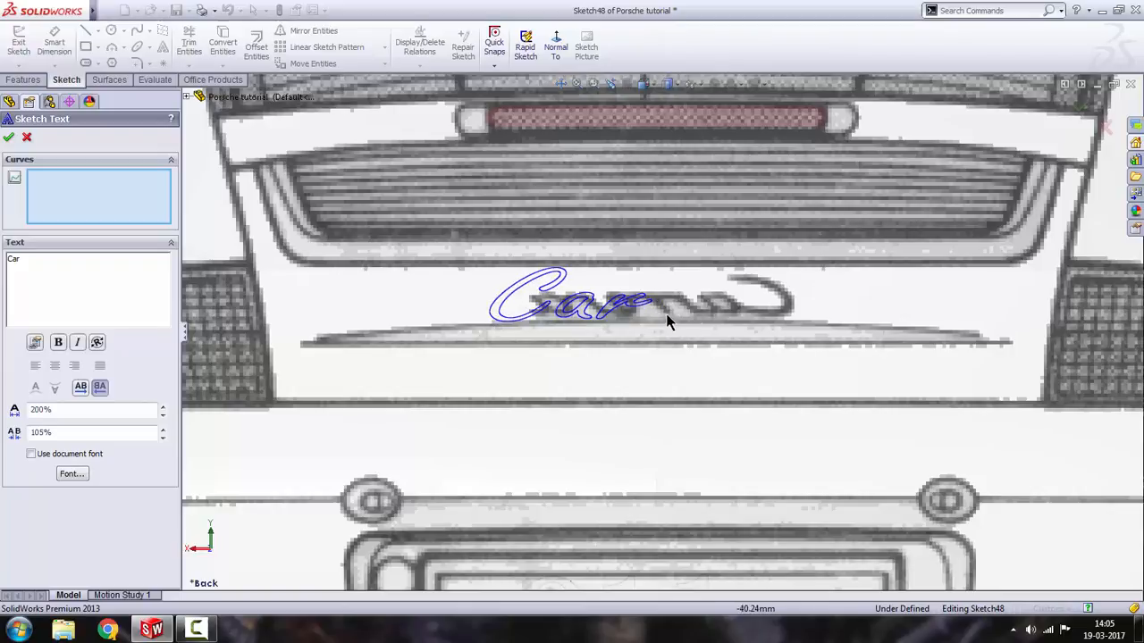
scroll(572, 295, "down", 4)
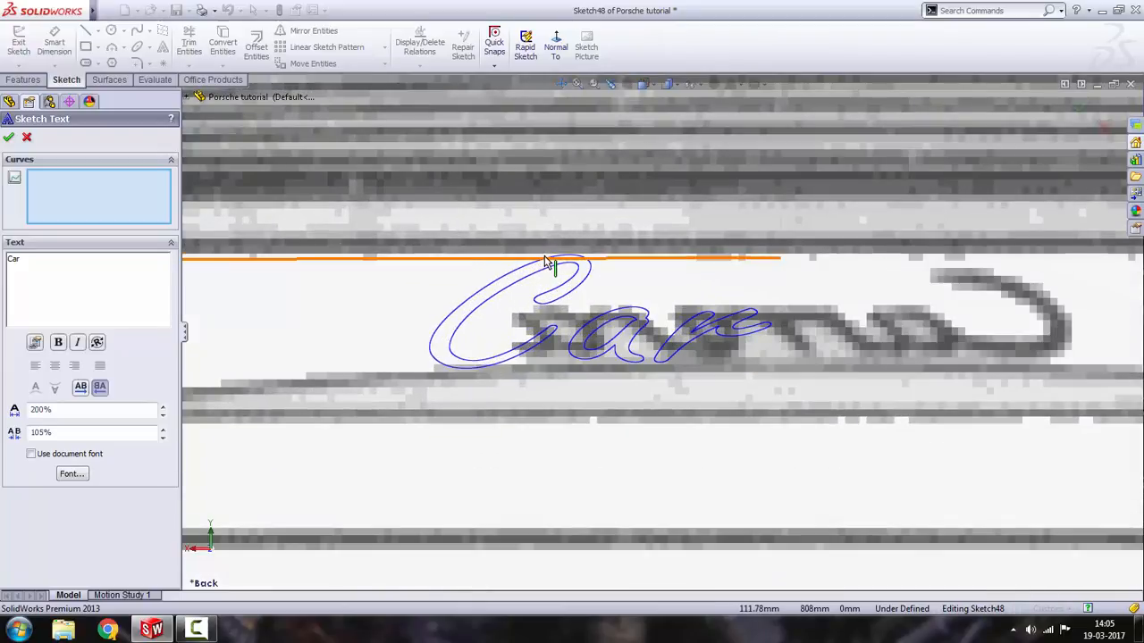
left_click(423, 386)
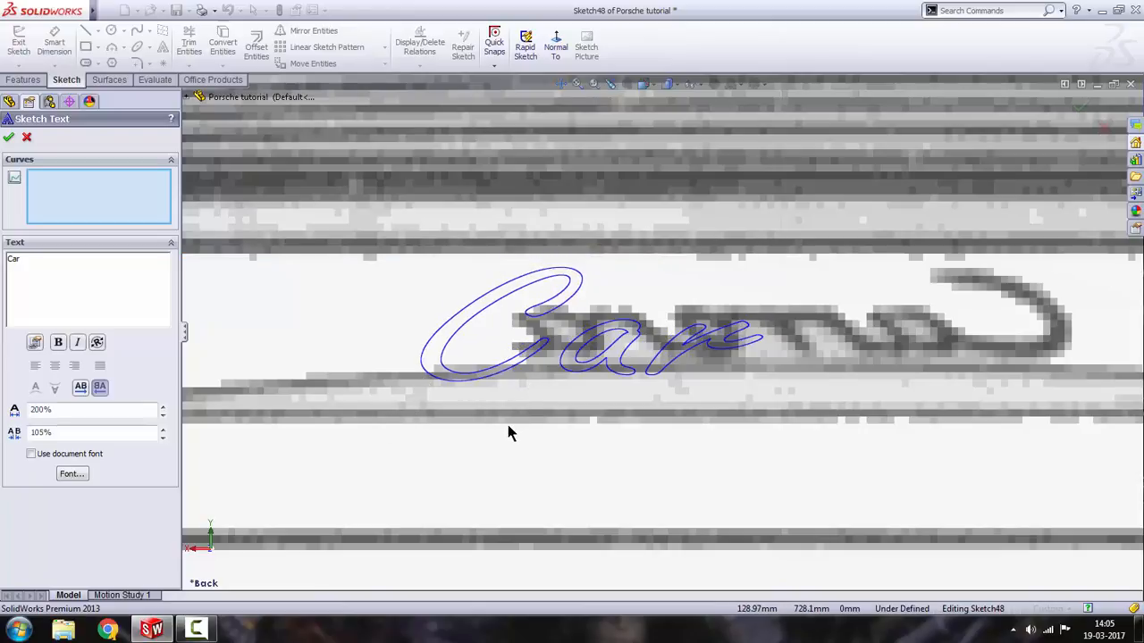
scroll(608, 391, "up", 2)
scroll(738, 370, "down", 2)
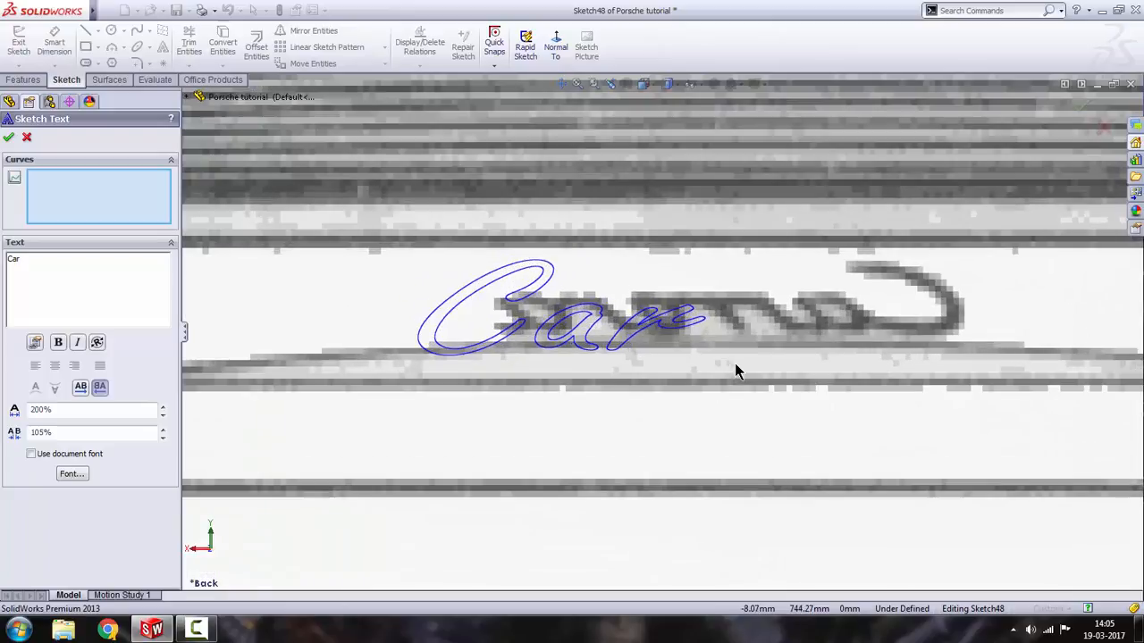
left_click(465, 355)
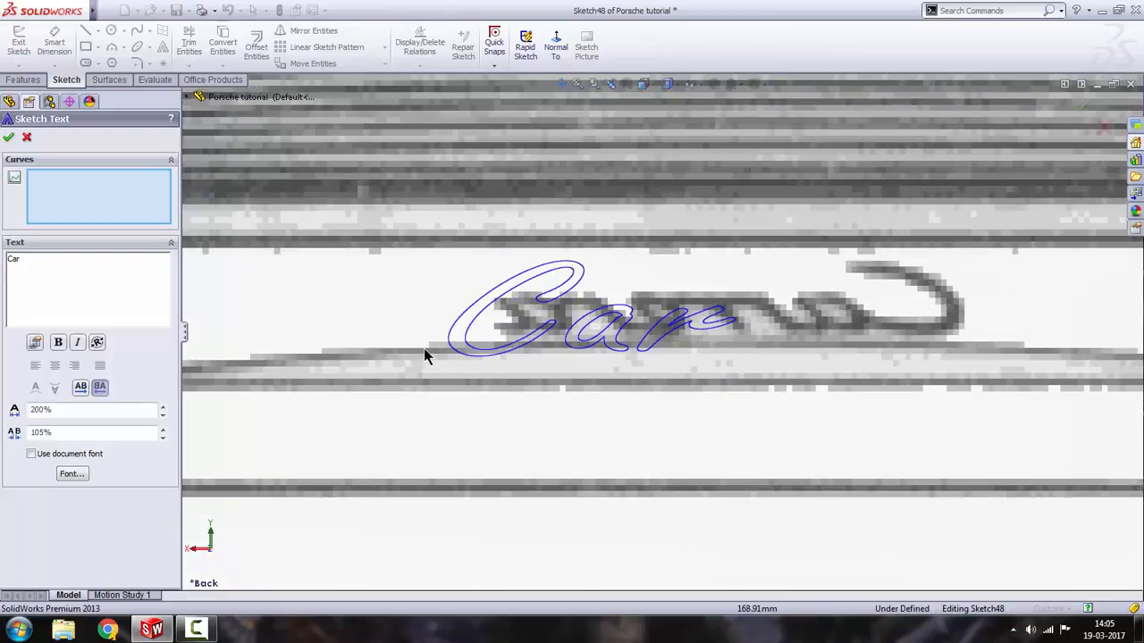
left_click(428, 350)
left_click(429, 353)
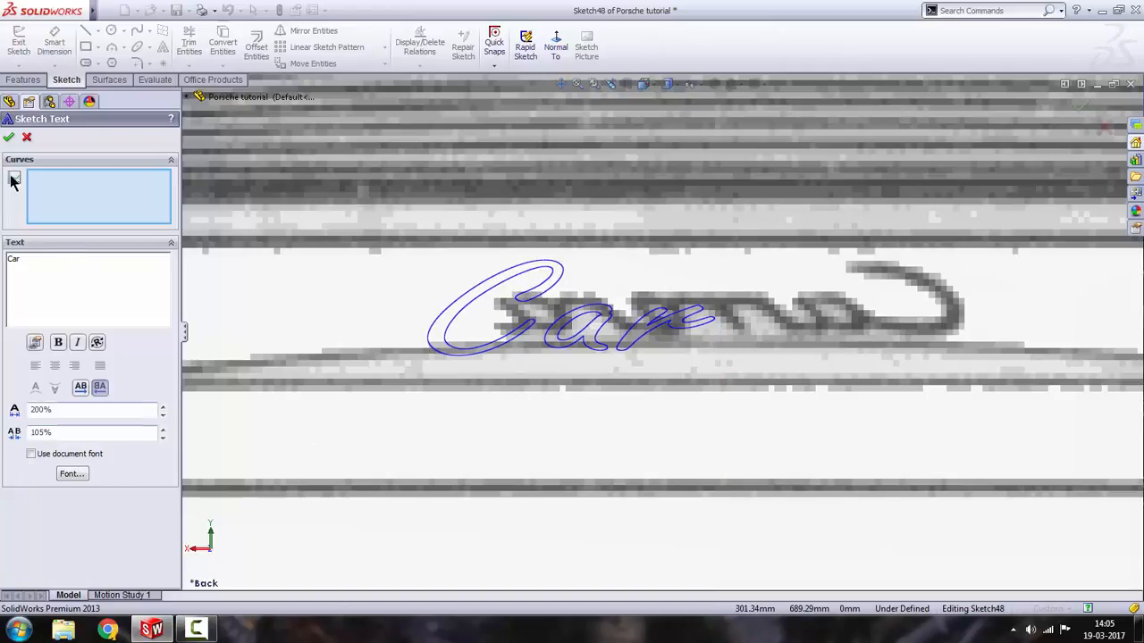
left_click(9, 138)
scroll(616, 366, "up", 2)
scroll(616, 374, "up", 3)
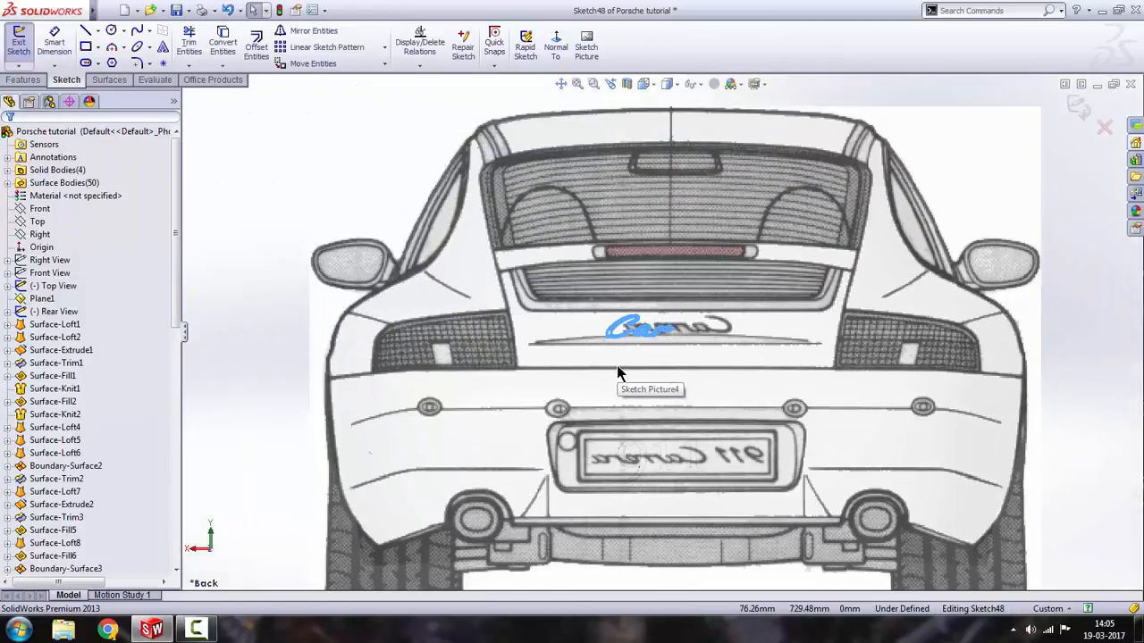
mouse_move(618, 370)
middle_mouse_down()
mouse_move(843, 413)
mouse_move(990, 405)
middle_mouse_up()
scroll(989, 405, "down", 6)
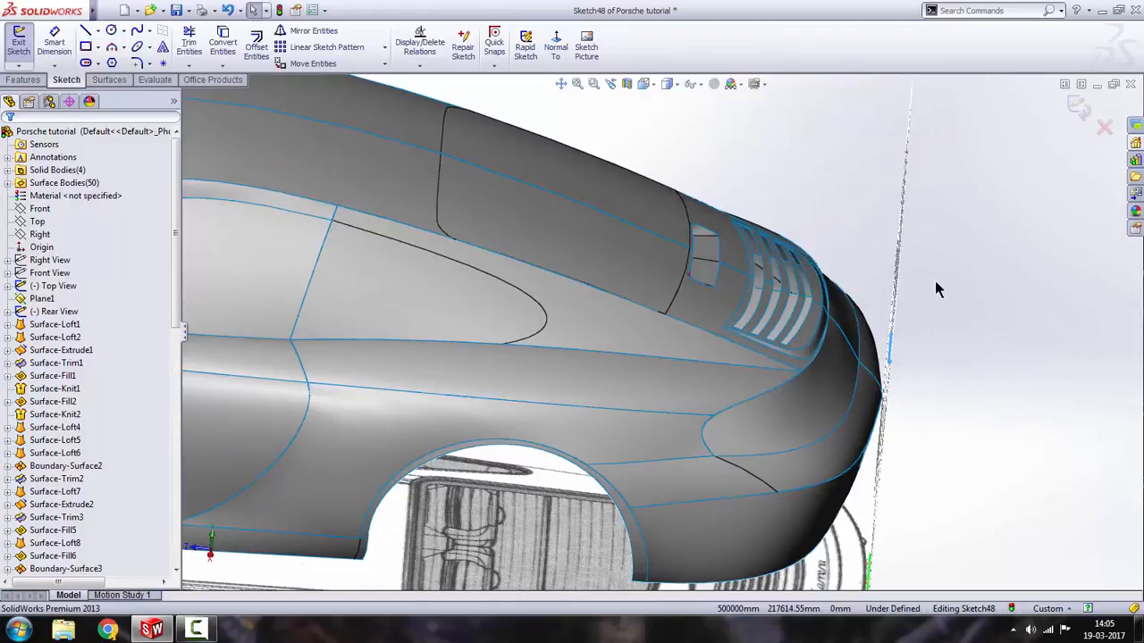
left_click(1075, 106)
Start a boss extrusion of the Car sketch that begins from the rear body surface Surface-Fill6 instead of the sketch plane.
scroll(953, 358, "down", 4)
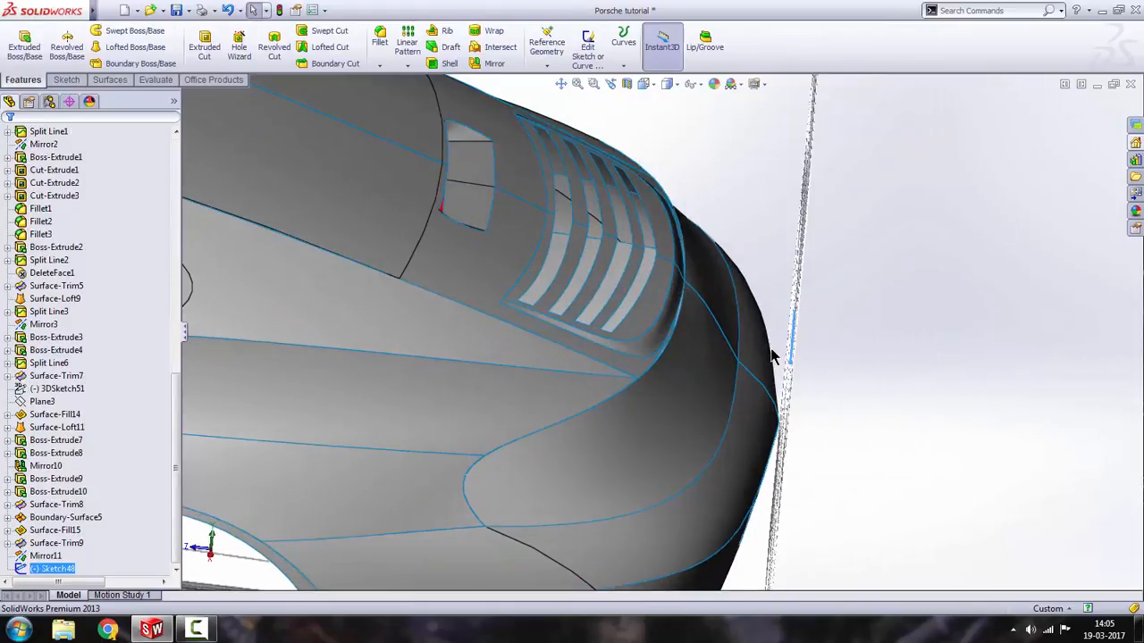
left_click(25, 46)
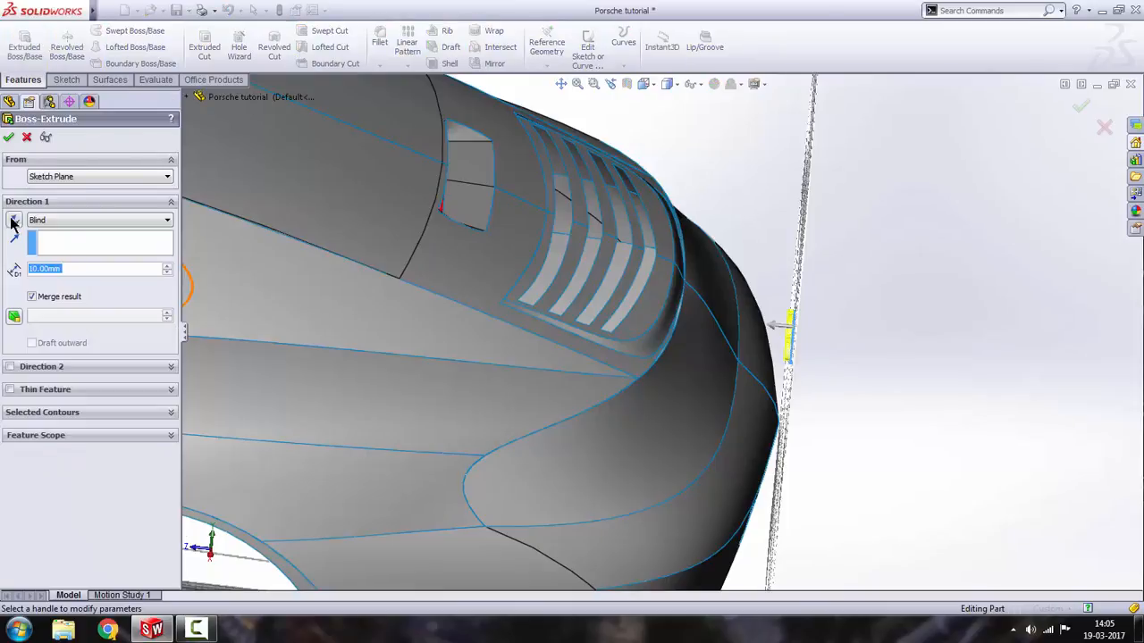
left_click(101, 177)
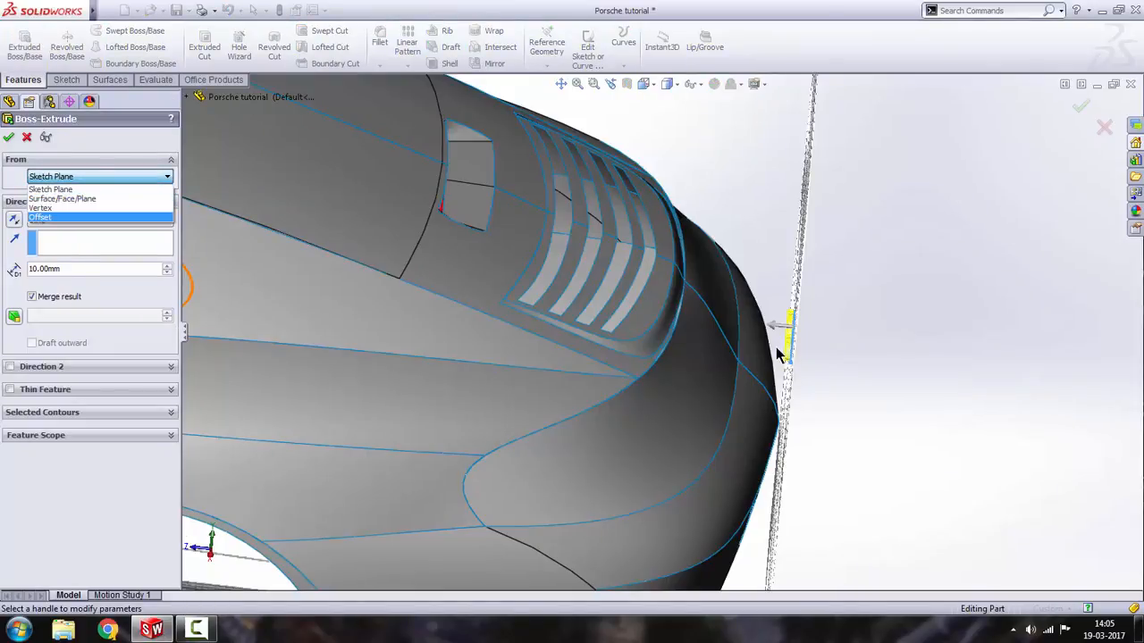
left_click(89, 201)
scroll(720, 378, "down", 3)
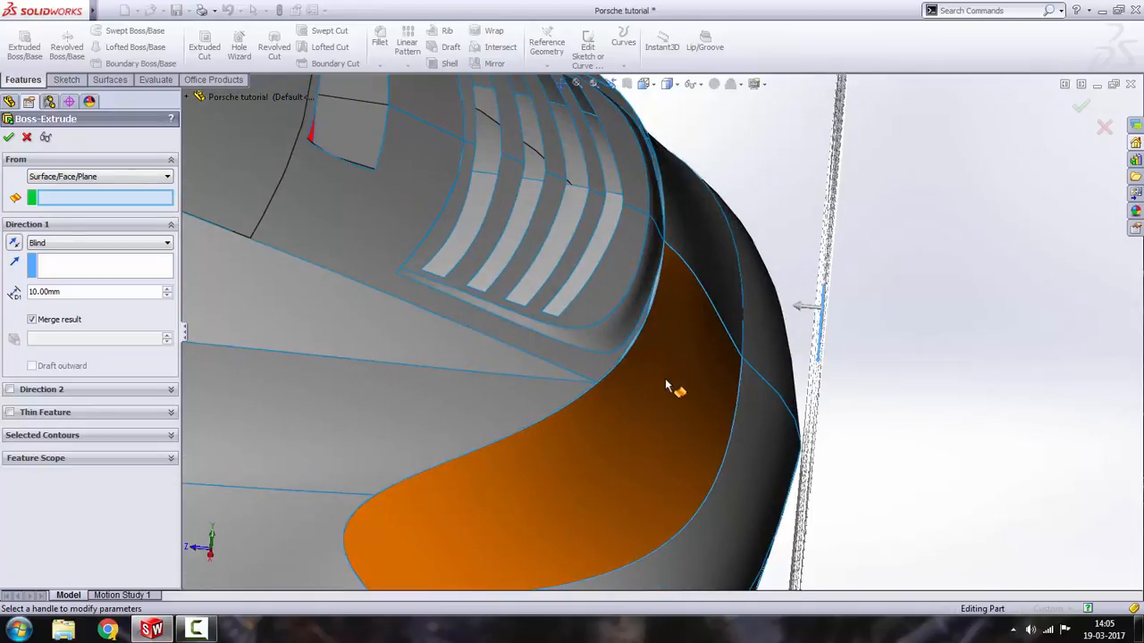
left_click(666, 387)
scroll(675, 304, "down", 3)
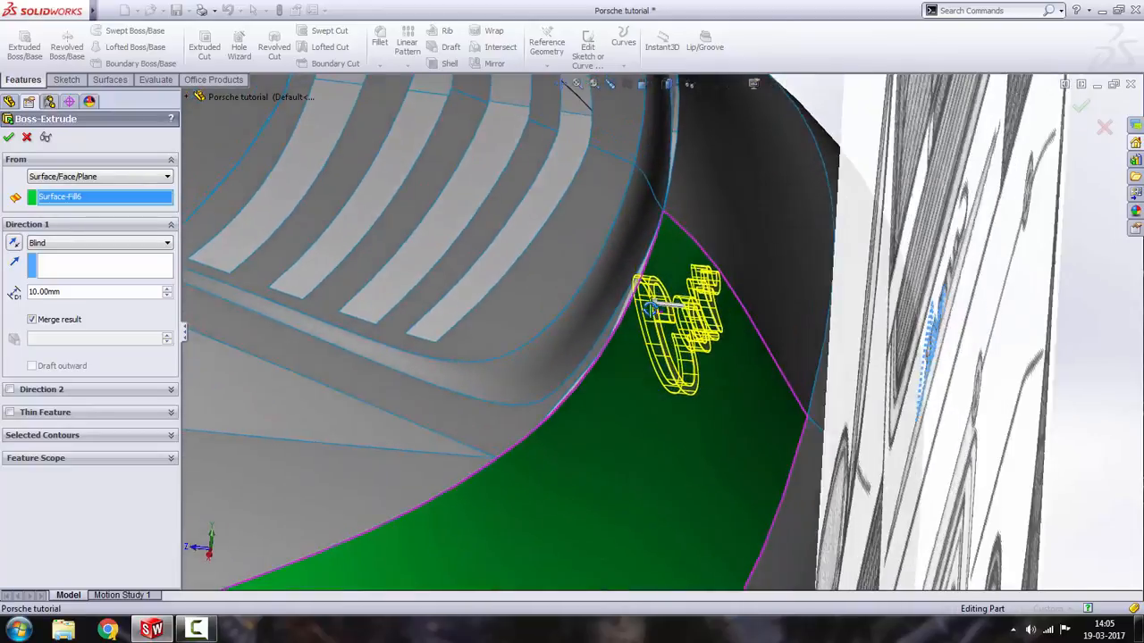
middle_click_drag(652, 309, 735, 336)
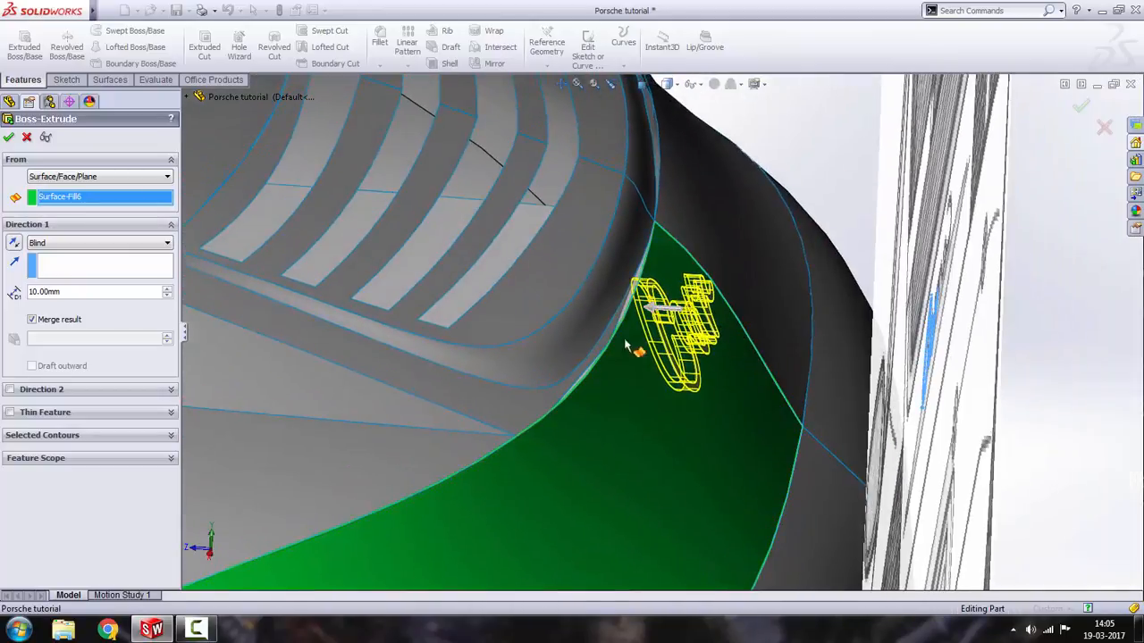
Set the lettering extrusion to 8 mm deep, reverse its direction and create the feature.
left_click_drag(70, 295, 16, 289)
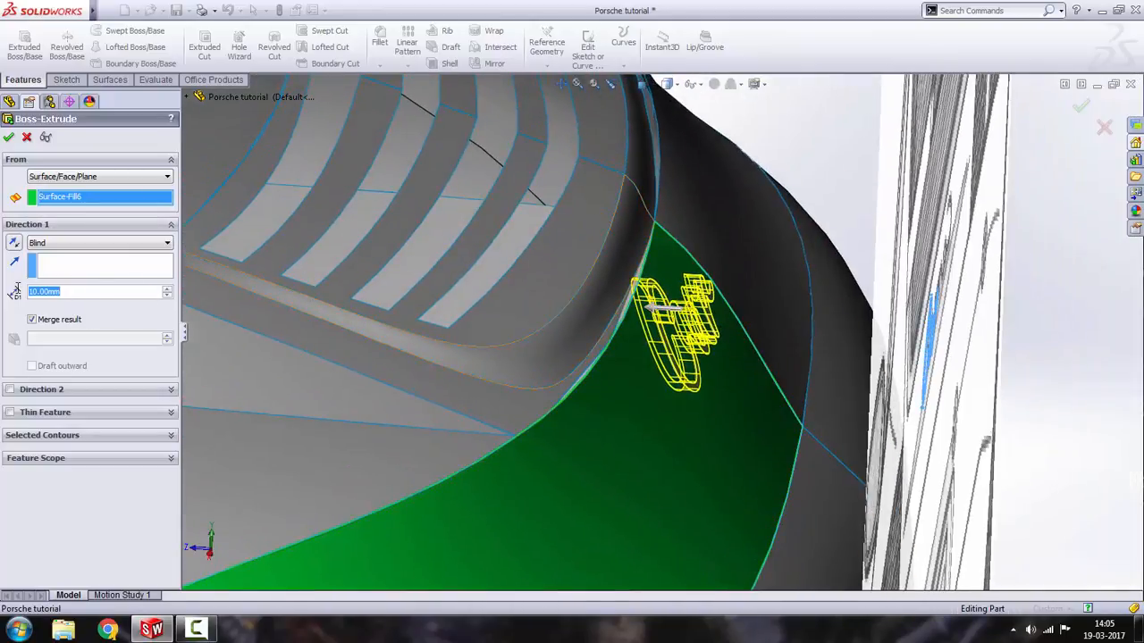
type("8")
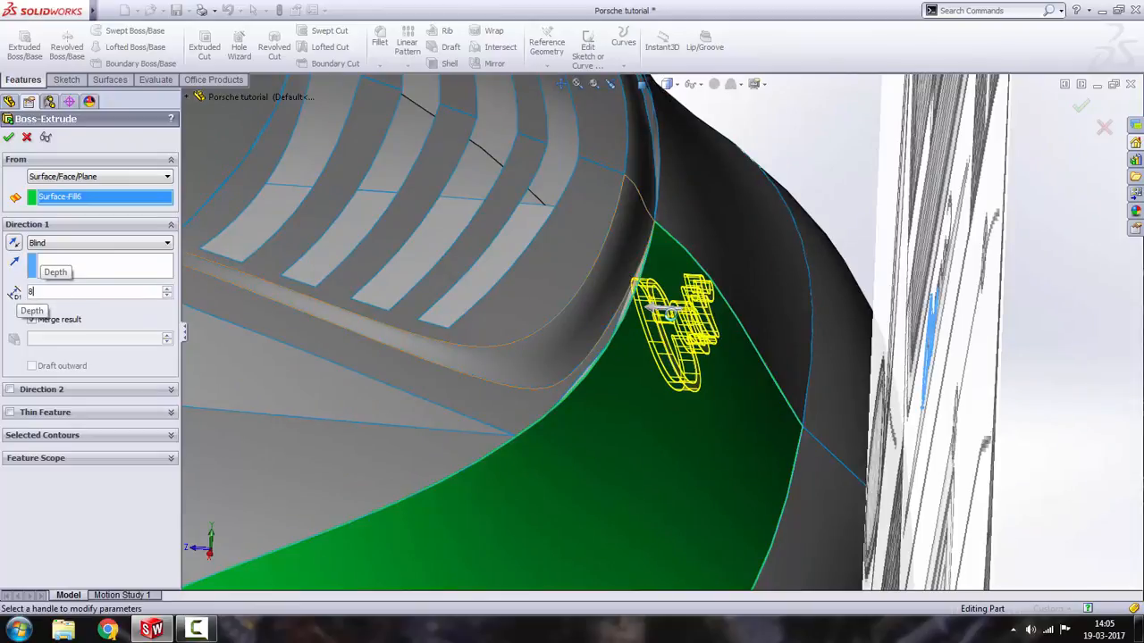
scroll(626, 311, "down", 1)
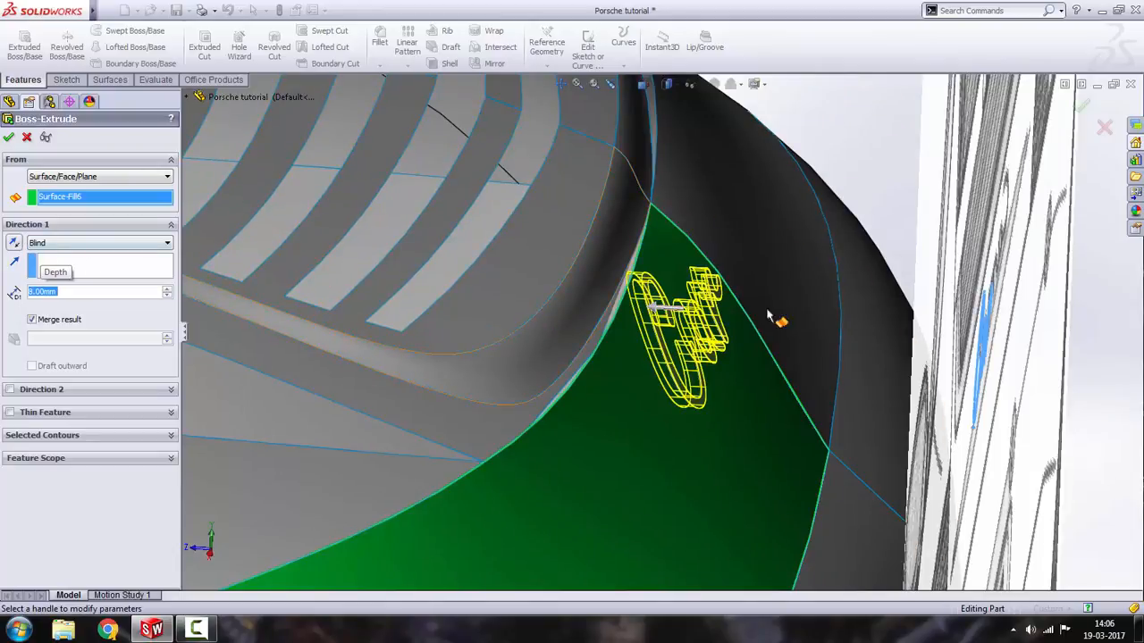
left_click(12, 243)
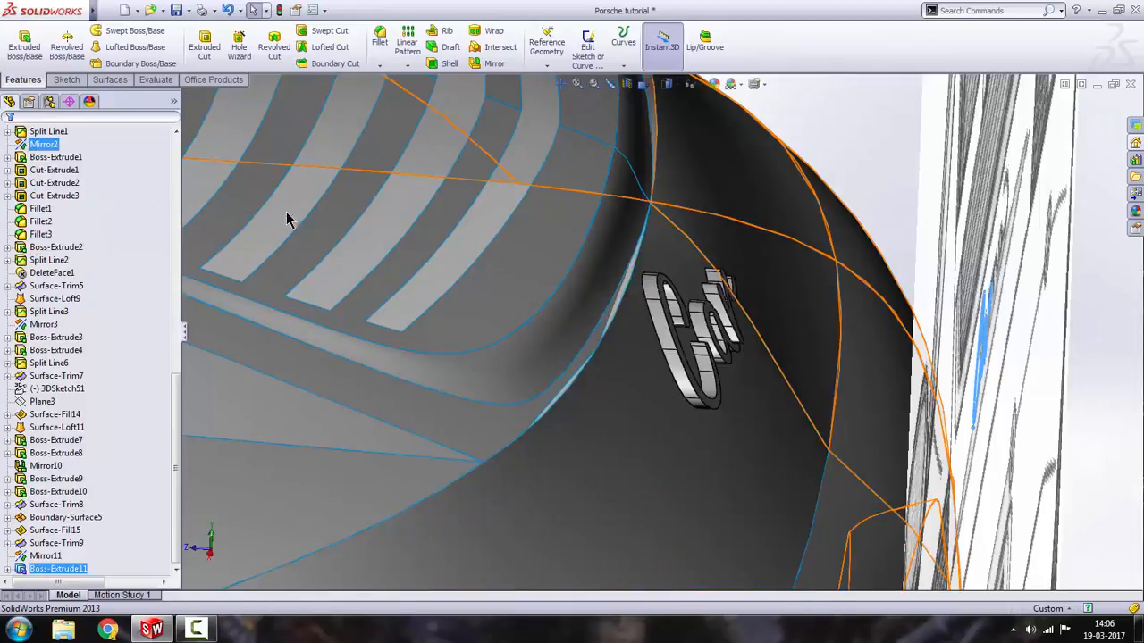
scroll(546, 287, "up", 4)
left_click(1079, 355)
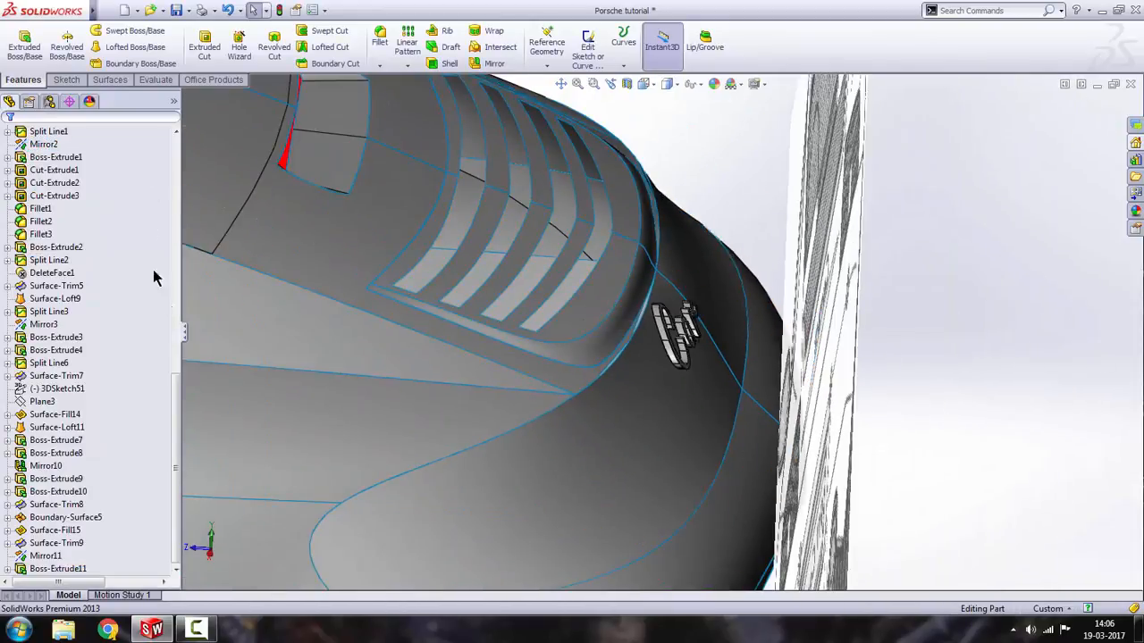
Hide the Rear View blueprint sketch.
left_click_drag(169, 409, 170, 166)
left_click(54, 286)
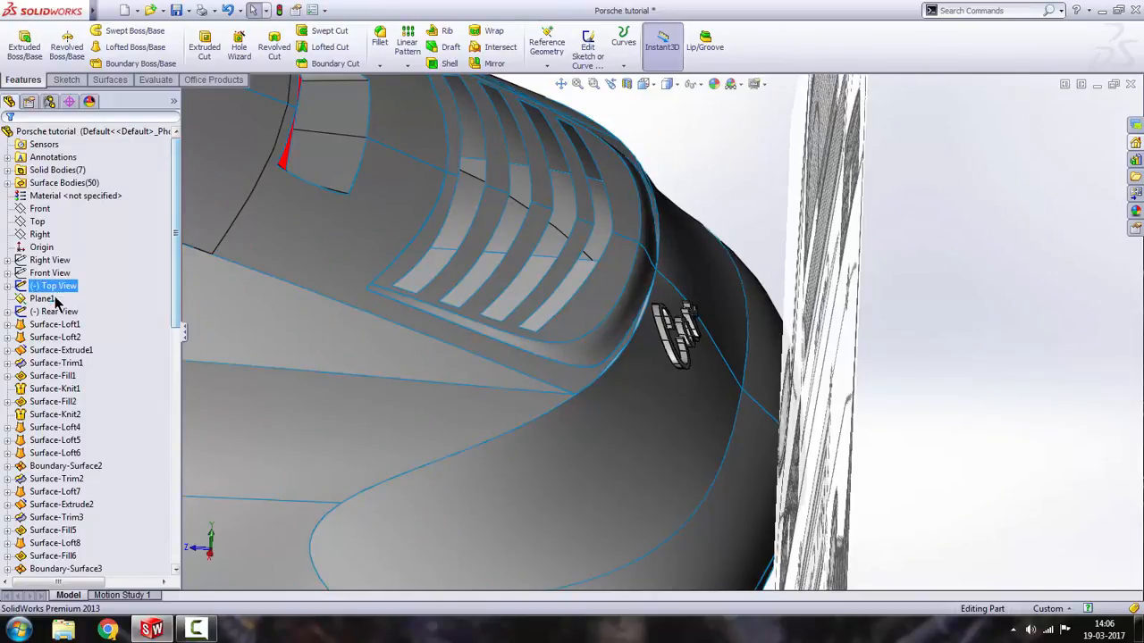
left_click(56, 309, "ctrl")
right_click(61, 291)
key("Escape")
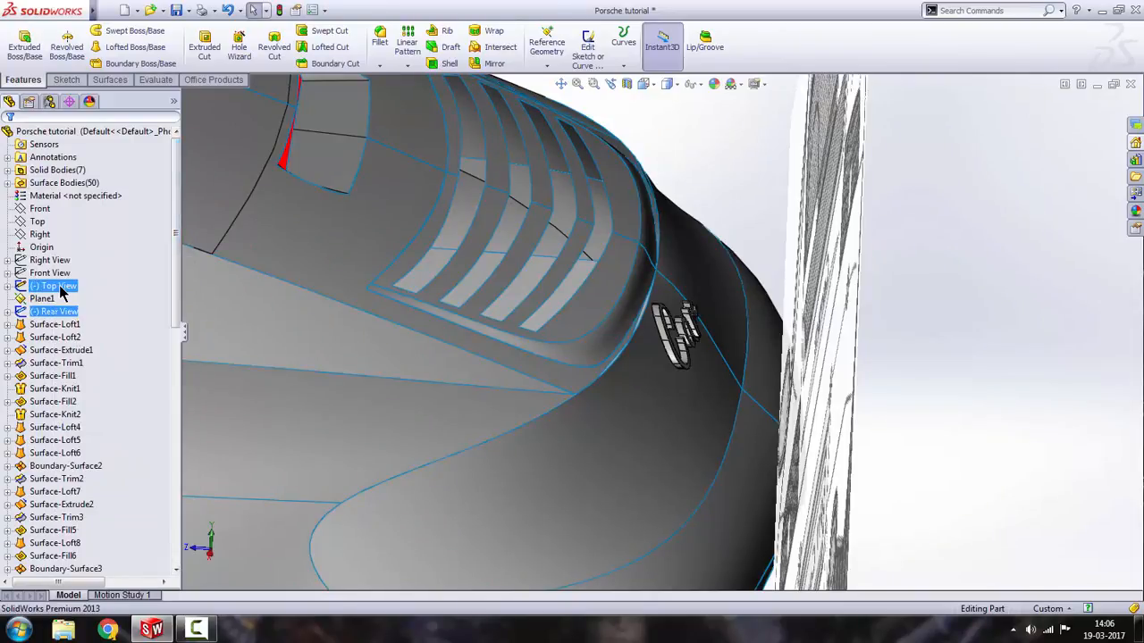
left_click(56, 311)
right_click(62, 309)
key("Escape")
Examine the extruded Car lettering up close and in relation to the grille and the 911 number plate.
middle_click_drag(429, 400, 840, 464)
scroll(842, 469, "down", 8)
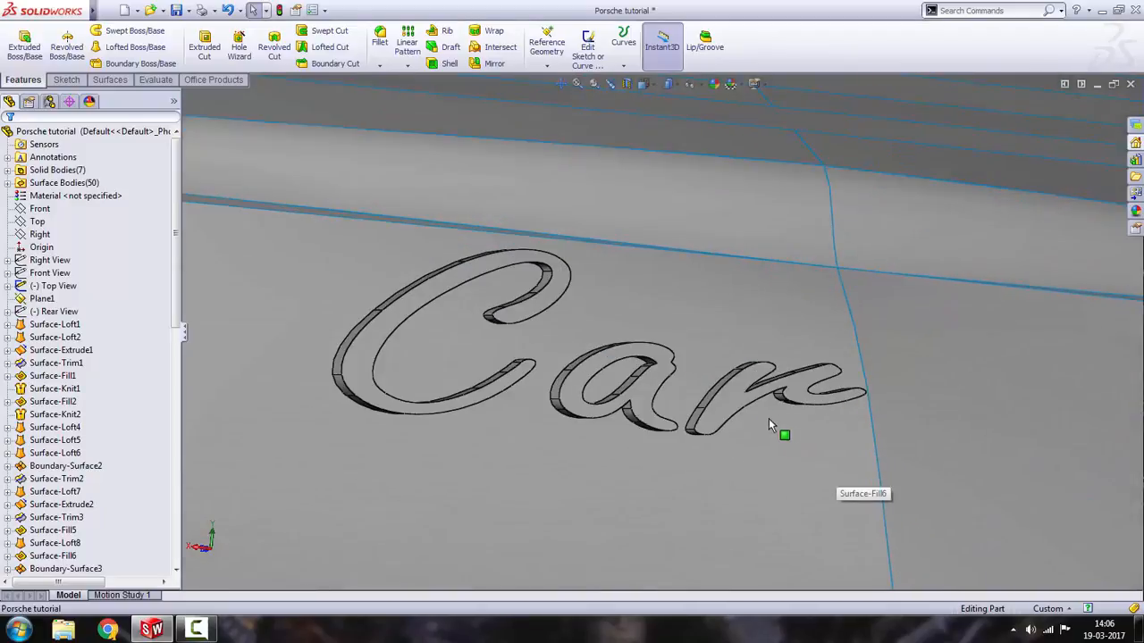
mouse_move(769, 418)
middle_mouse_down()
mouse_move(736, 459)
mouse_move(672, 468)
mouse_move(740, 409)
mouse_move(794, 407)
mouse_move(775, 400)
mouse_move(748, 426)
middle_mouse_up()
scroll(740, 410, "up", 5)
scroll(750, 429, "up", 5)
scroll(732, 427, "down", 2)
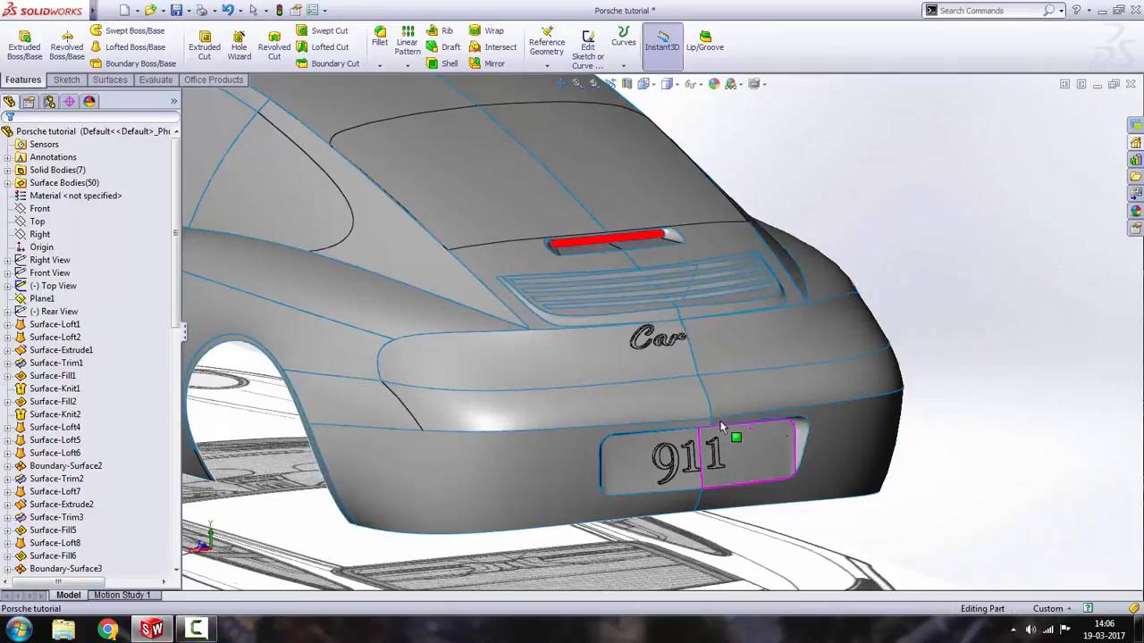
scroll(722, 427, "up", 4)
scroll(474, 309, "down", 3)
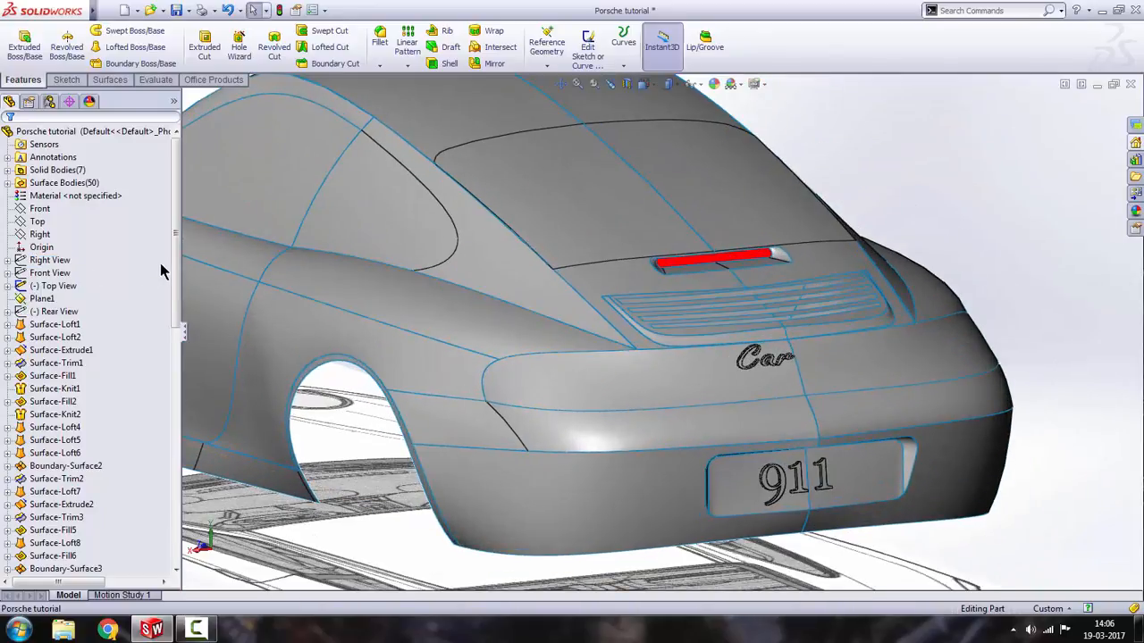
Start a new sketch on Plane1, viewed squarely from the rear, and enter rera as its sketch text.
left_click(34, 300)
right_click(40, 307)
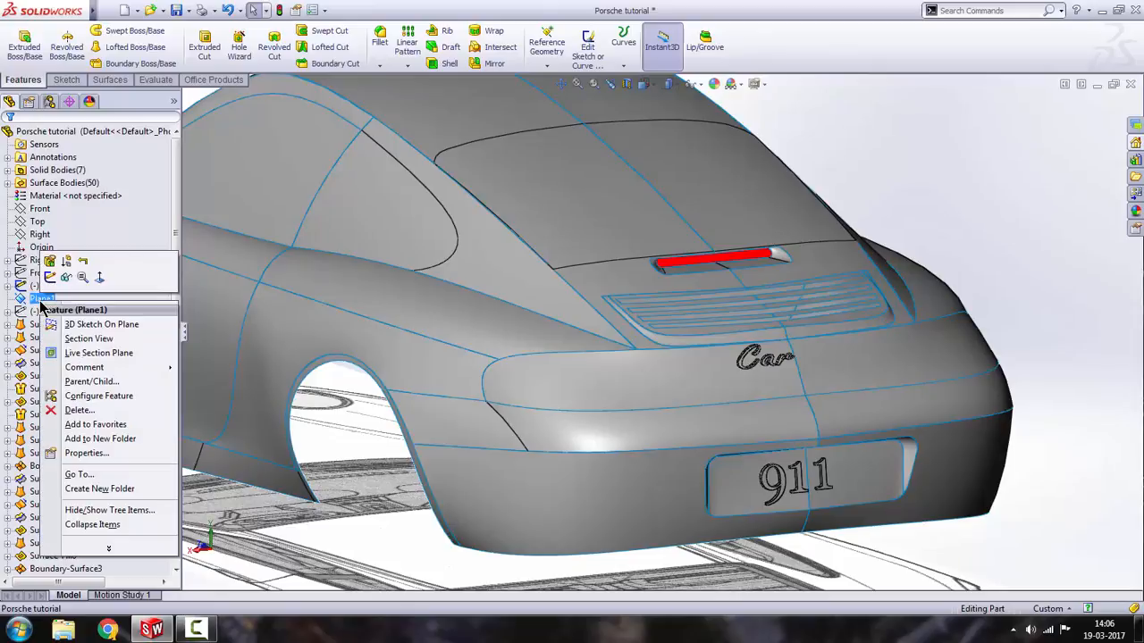
left_click(54, 286)
left_click(556, 47)
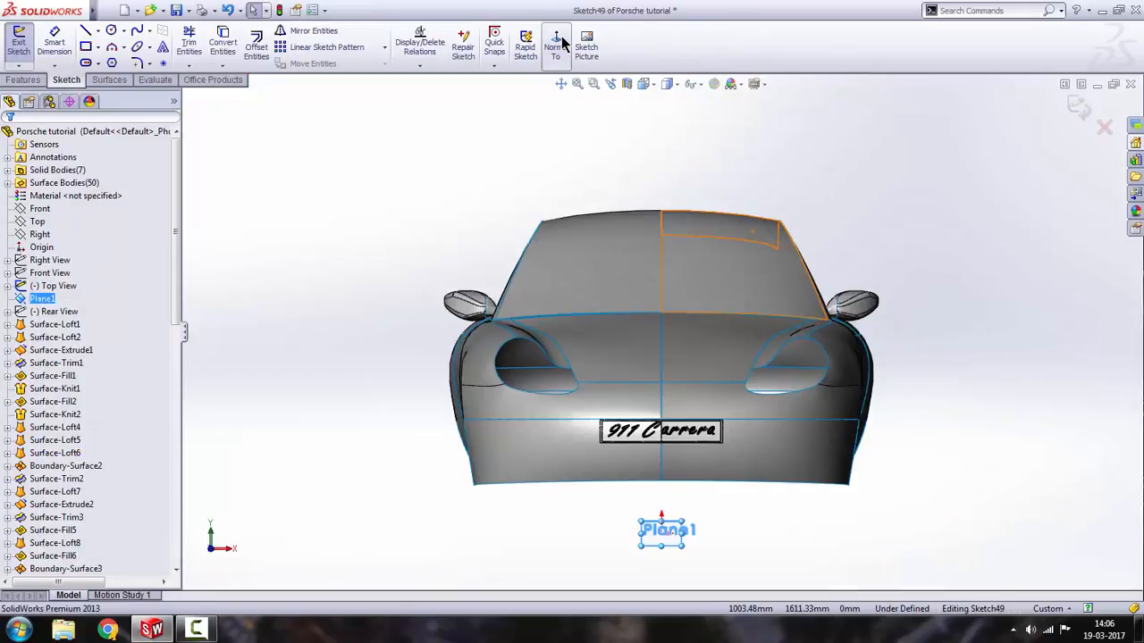
left_click(561, 45)
scroll(606, 339, "down", 5)
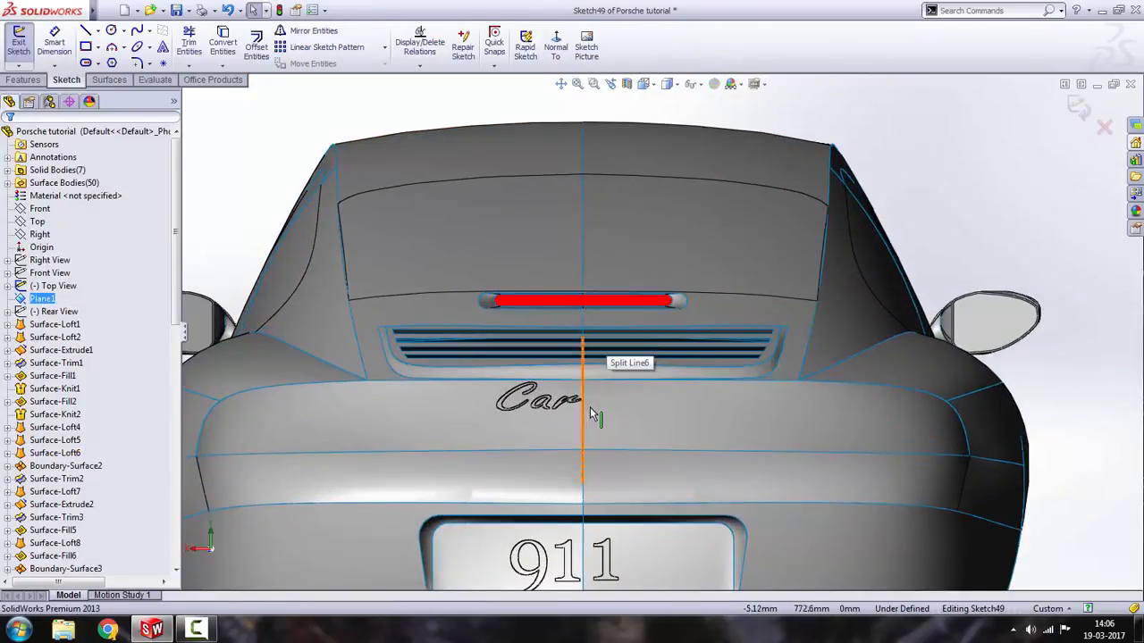
scroll(576, 384, "down", 4)
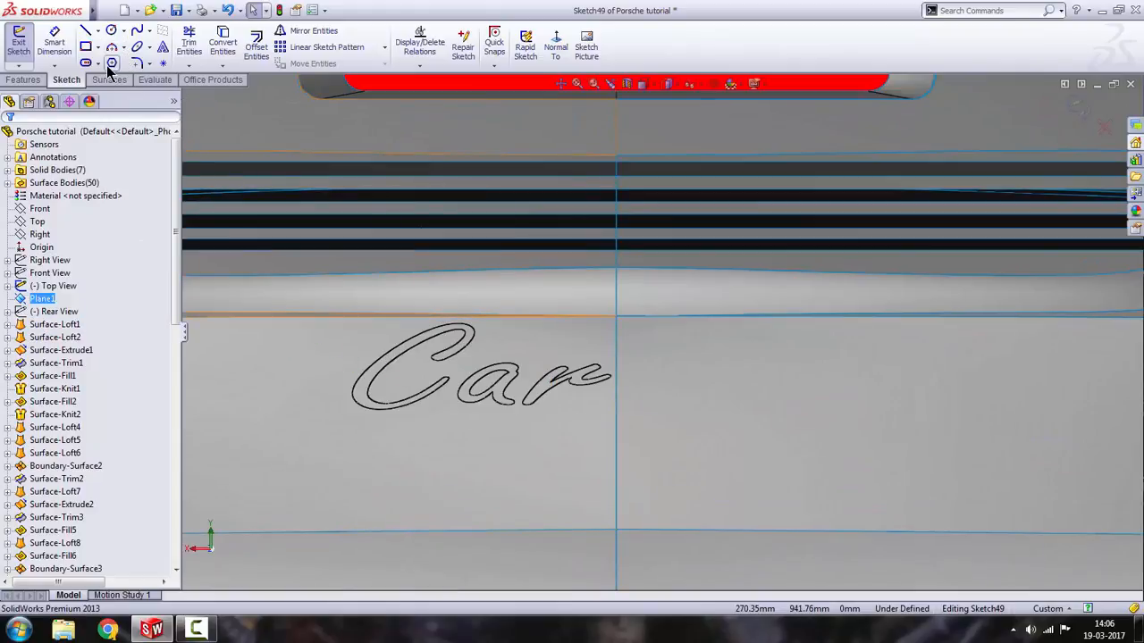
left_click(161, 50)
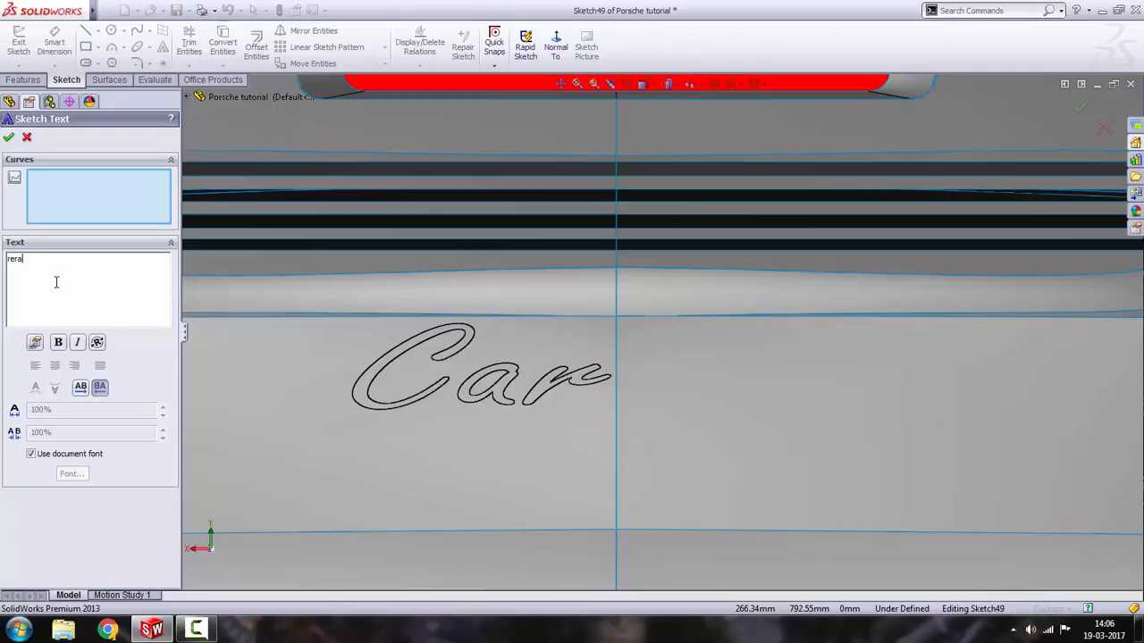
Override the document font with a 50 mm text height and place the rera text just past the Car lettering.
left_click(32, 454)
left_click(74, 474)
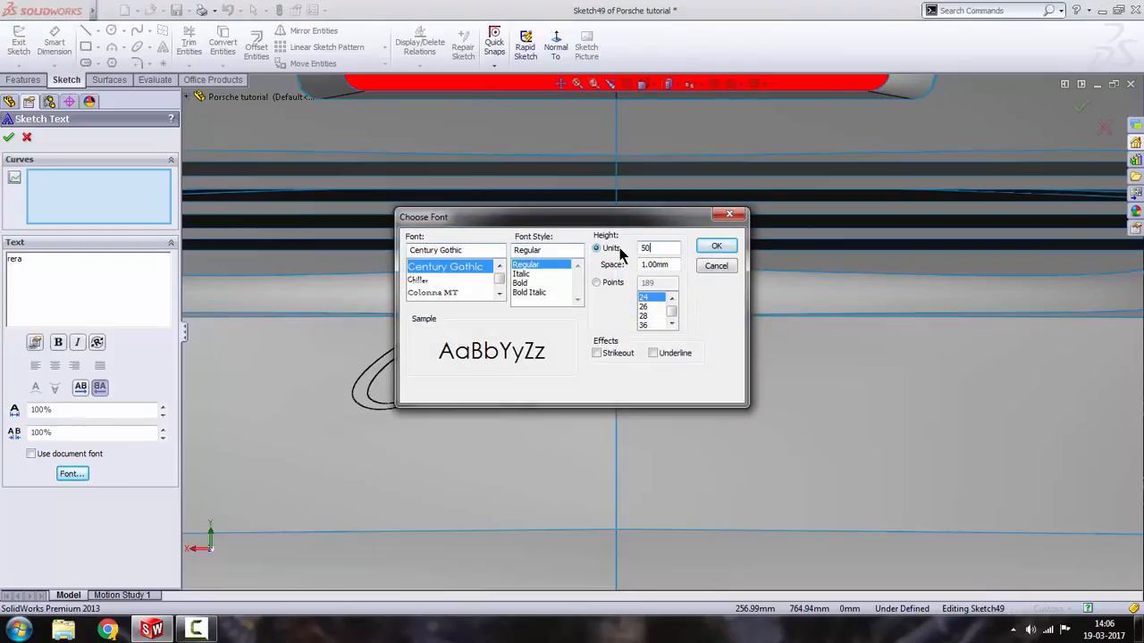
key("Return")
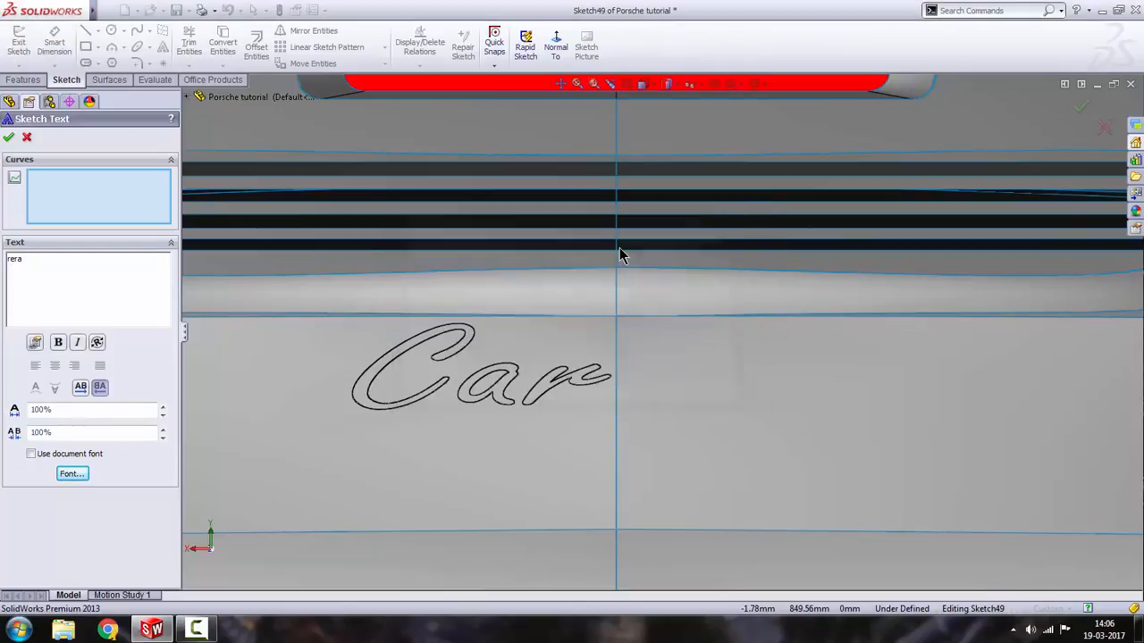
left_click(657, 413)
Change the font of the rera text to Freestyle Script.
left_click(70, 474)
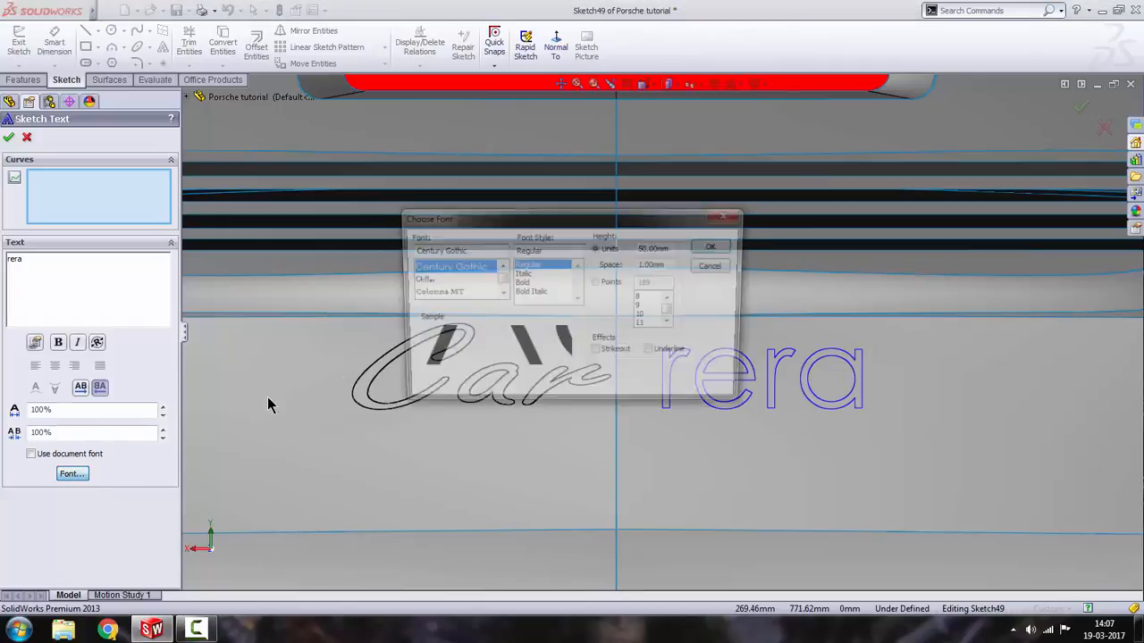
left_click(500, 296)
left_click(500, 296)
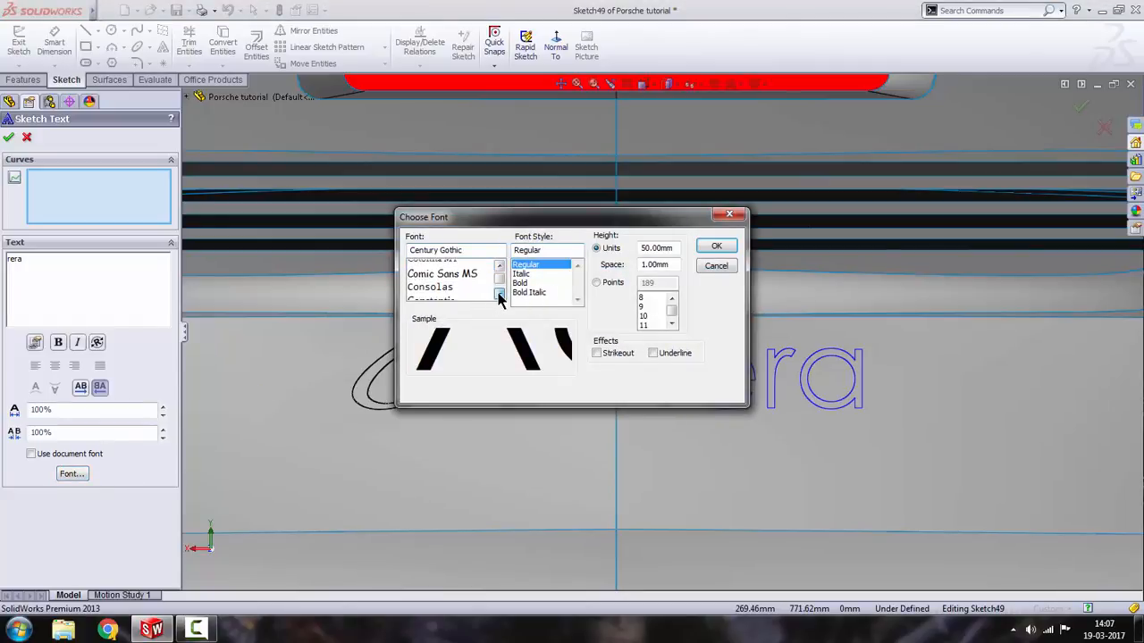
left_click(500, 296)
left_click(500, 296)
left_click(499, 296)
left_click(499, 296)
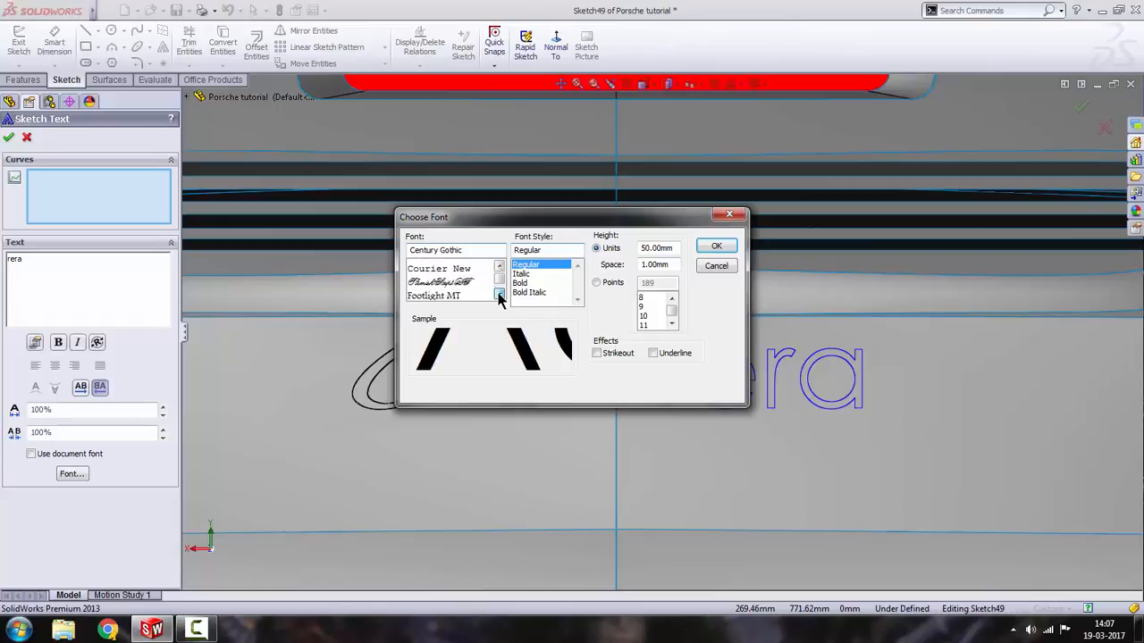
left_click(500, 296)
left_click(500, 295)
left_click(439, 294)
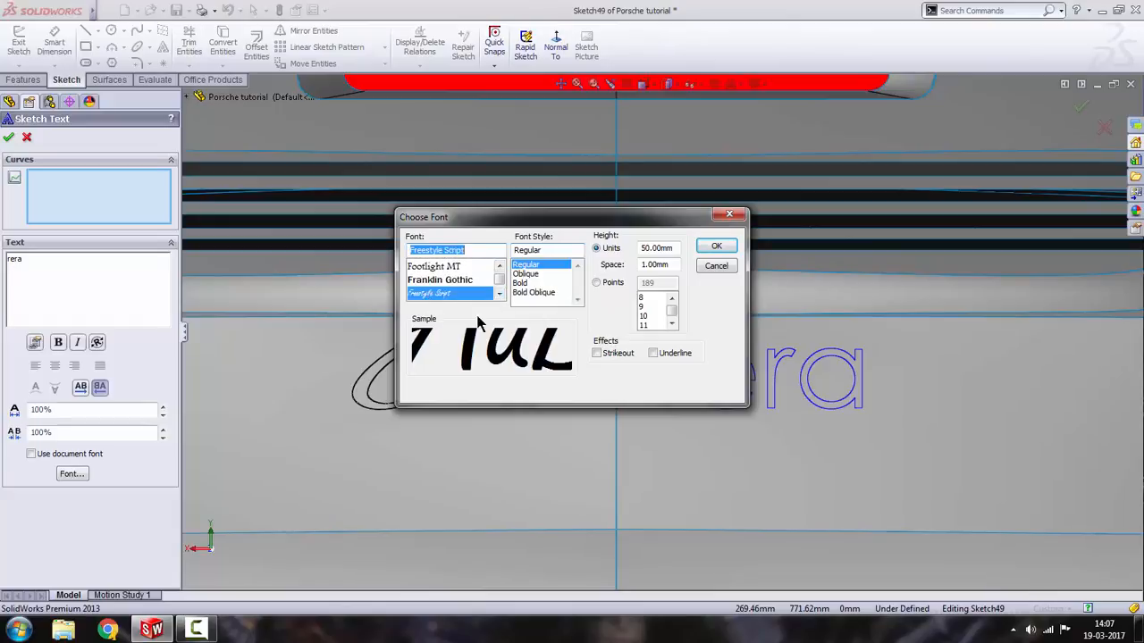
left_click(716, 252)
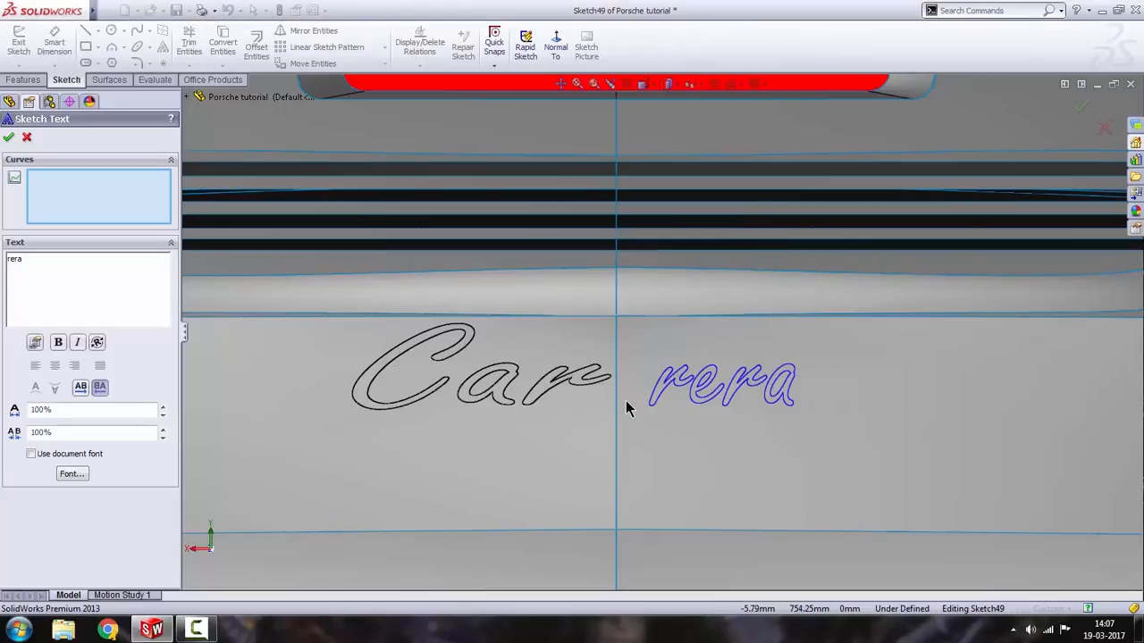
Move the rera text close beside the Car lettering and set its spacing to 105% and its width factor to 200%.
left_click(626, 409)
left_click(627, 417)
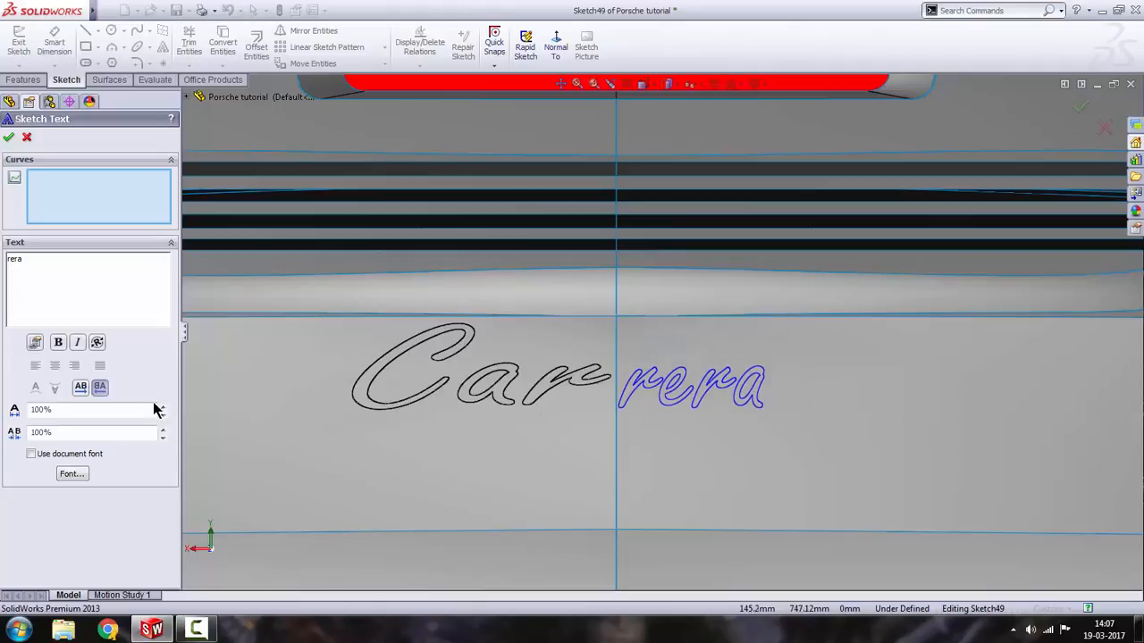
left_click(50, 433)
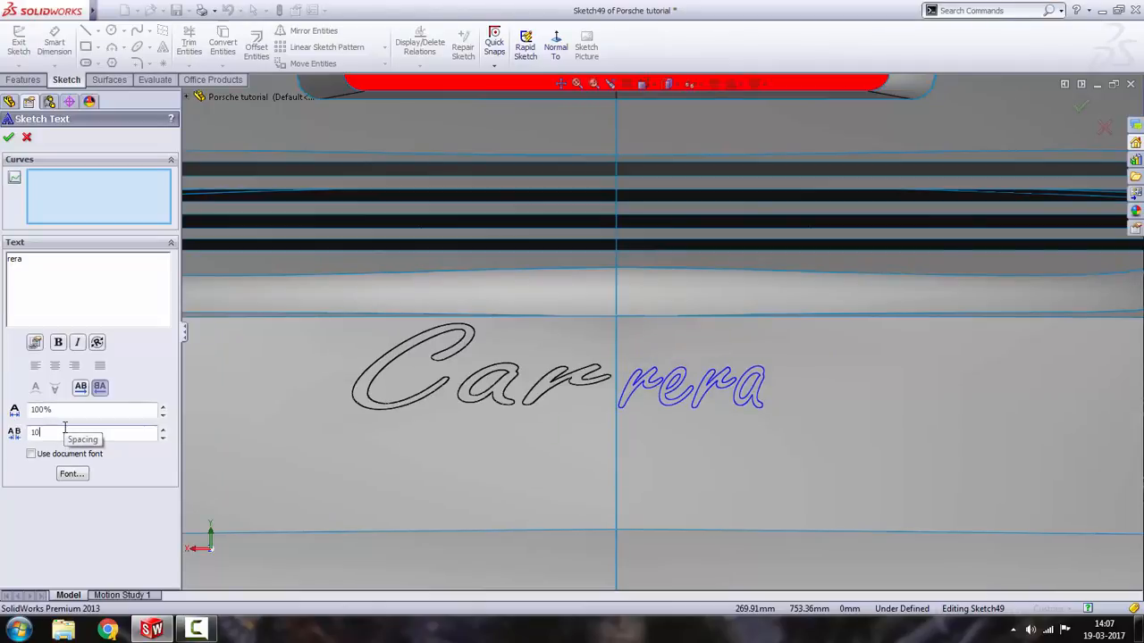
type("5")
key("Return")
left_click_drag(71, 412, 3, 408)
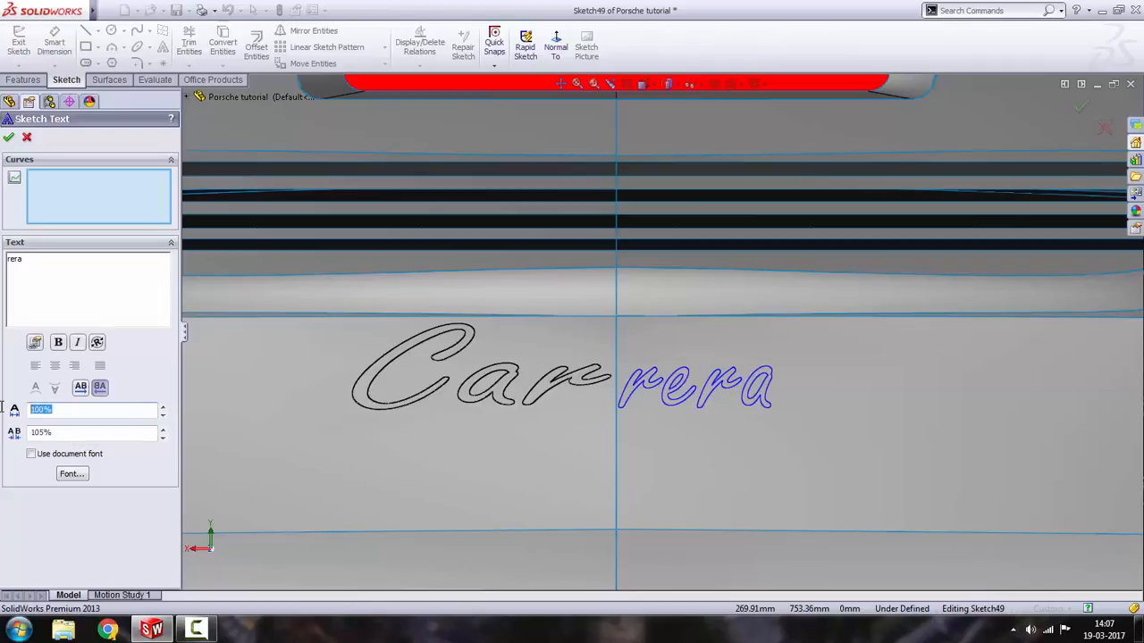
key("Return")
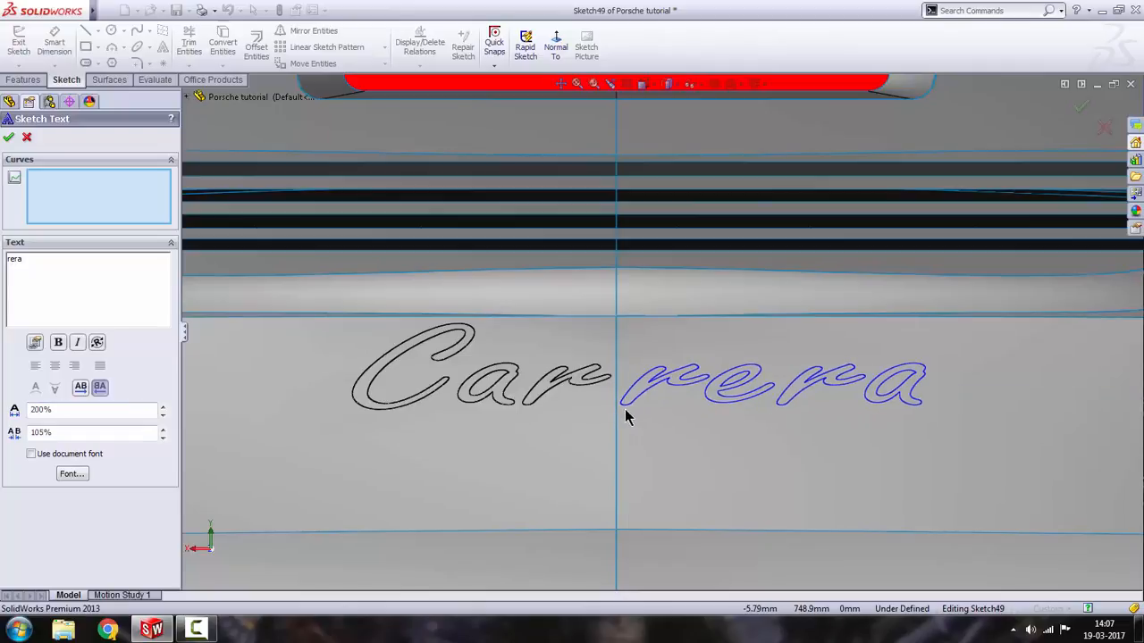
Check how rera lines up with Car below the grille, accept the text and exit the sketch.
scroll(681, 370, "down", 2)
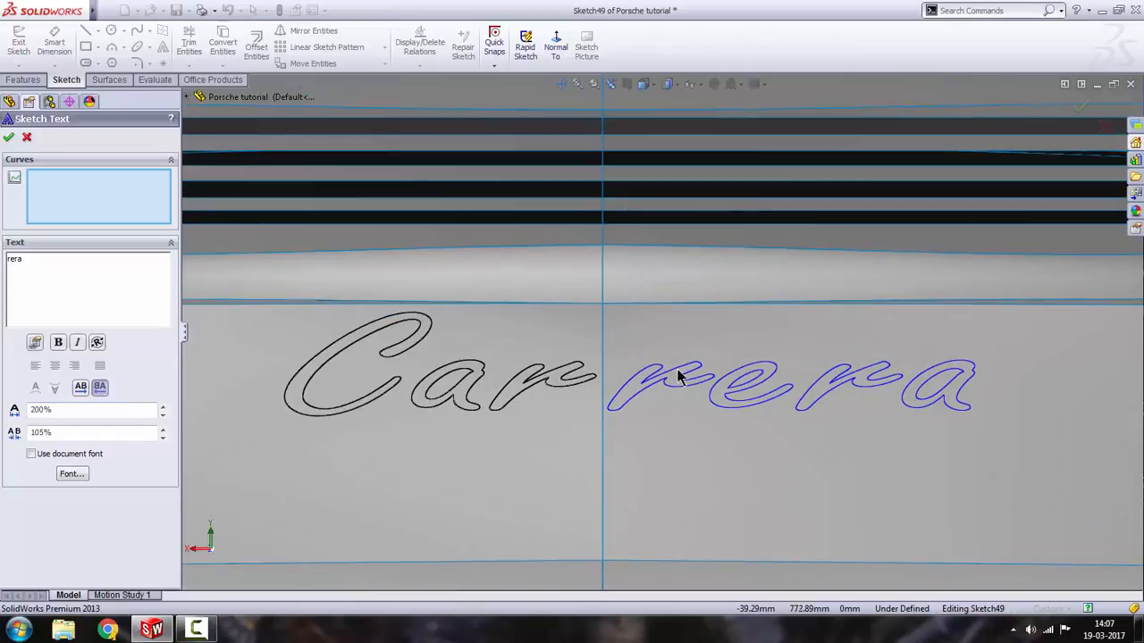
scroll(838, 388, "up", 2)
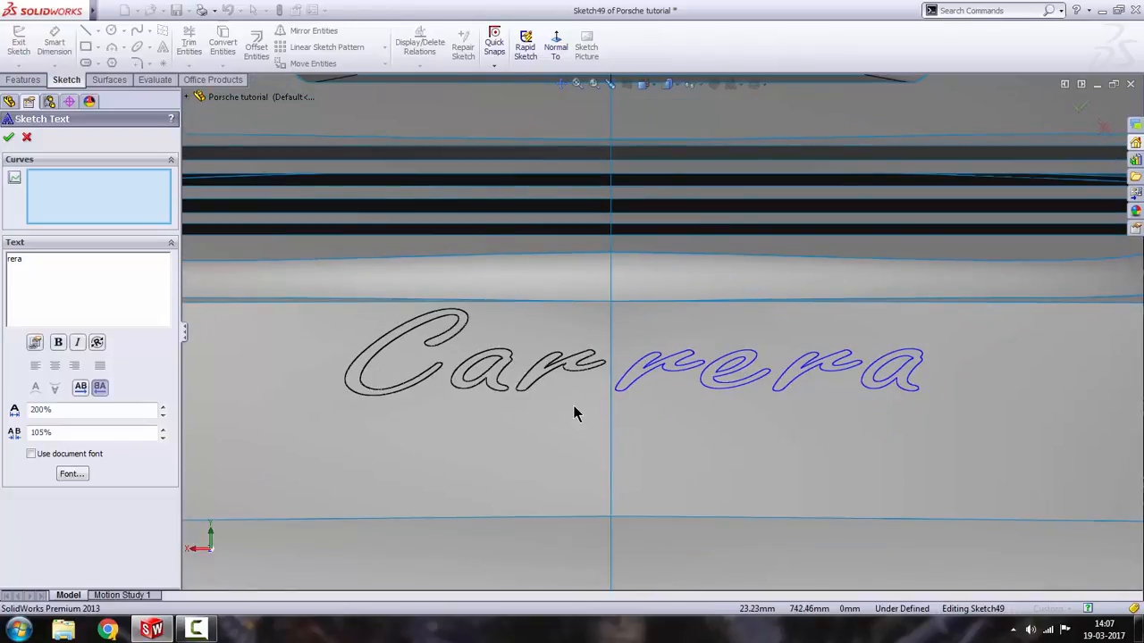
scroll(572, 405, "up", 4)
scroll(706, 351, "down", 2)
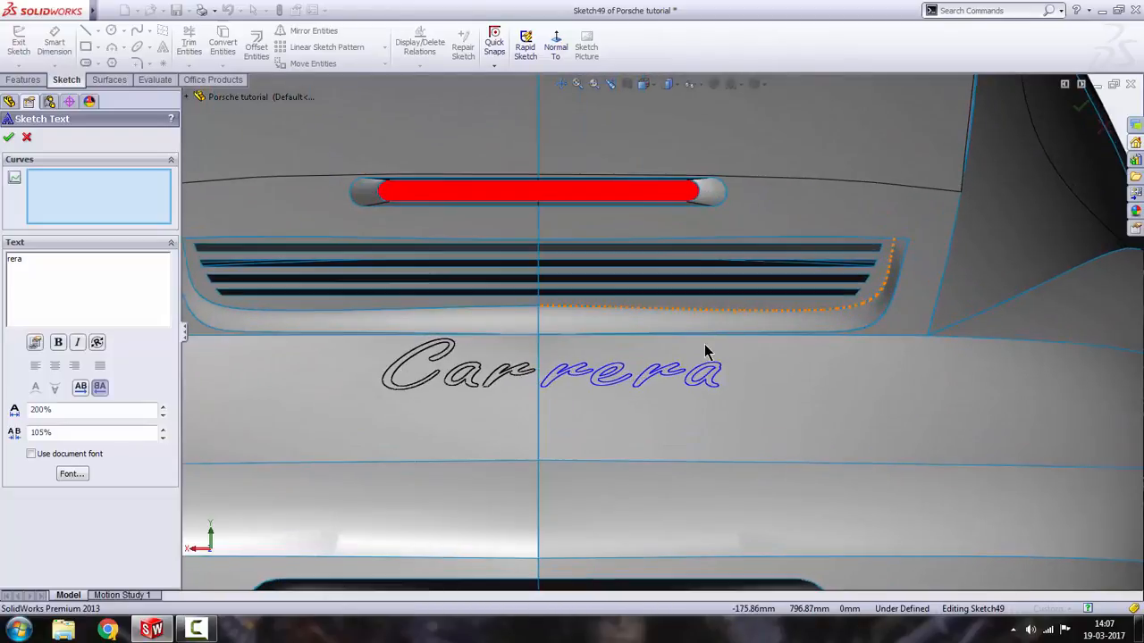
scroll(530, 385, "down", 1)
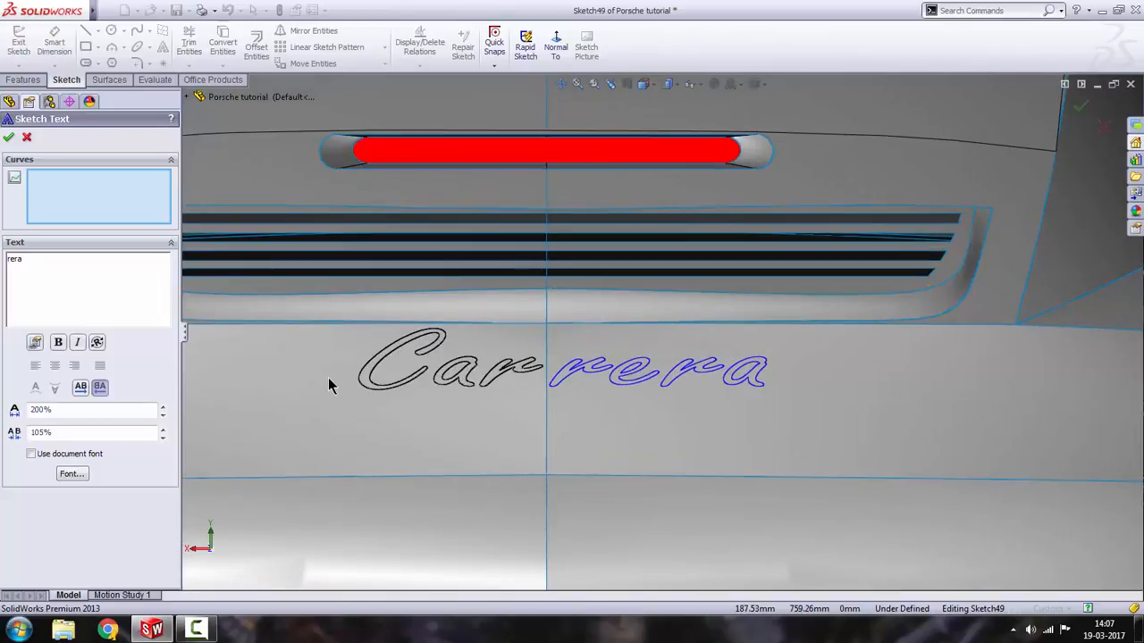
left_click(8, 139)
scroll(589, 445, "up", 4)
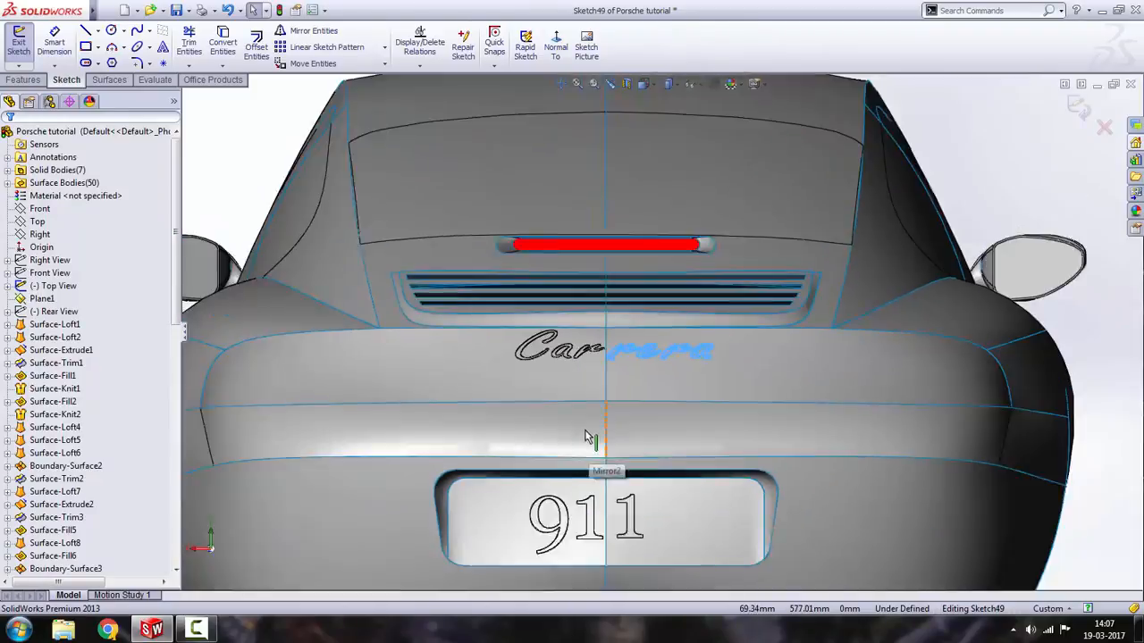
middle_click_drag(589, 445, 694, 447)
left_click(1079, 105)
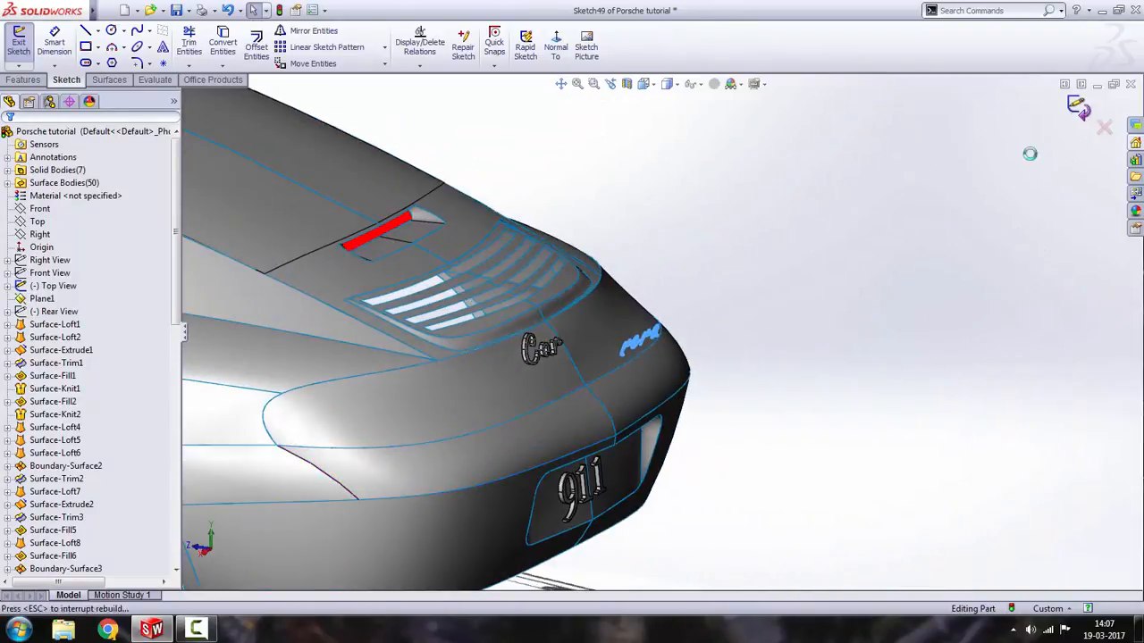
Extrude the rera sketch 8 mm in the reversed direction, starting from the mirrored rear body surface Mirror2[14].
scroll(596, 292, "down", 2)
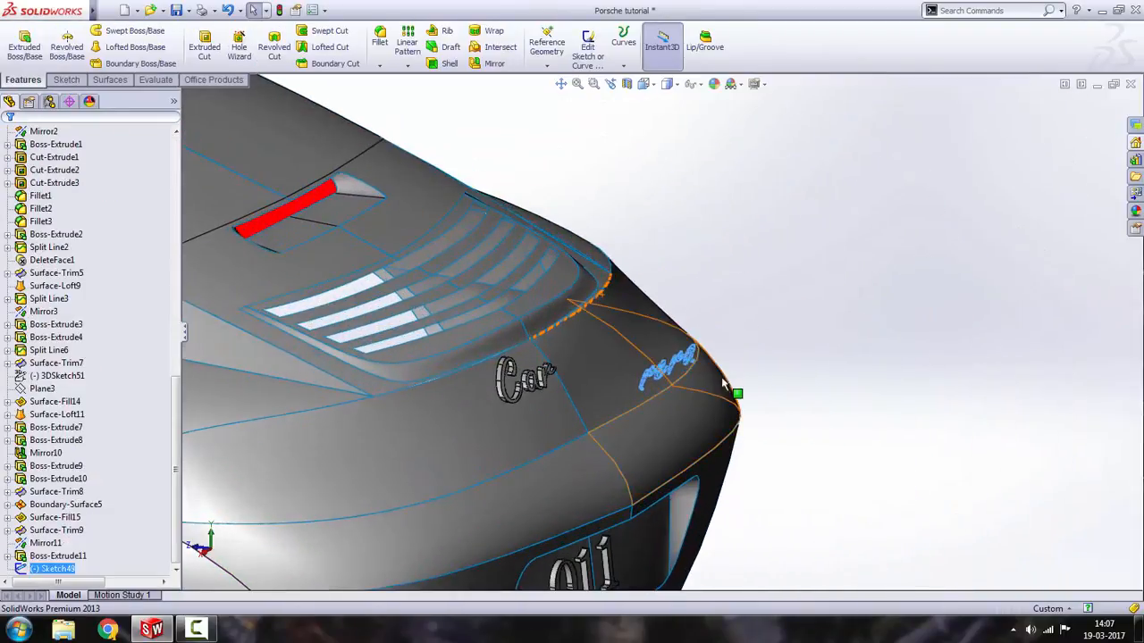
left_click(32, 56)
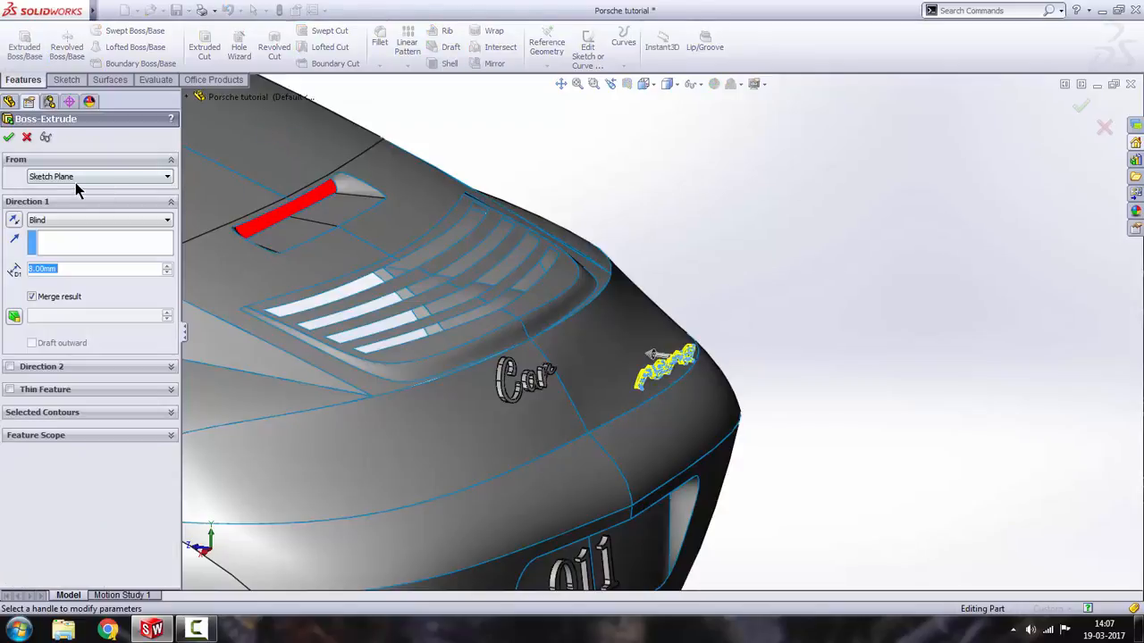
left_click(78, 177)
left_click(81, 199)
scroll(616, 384, "down", 3)
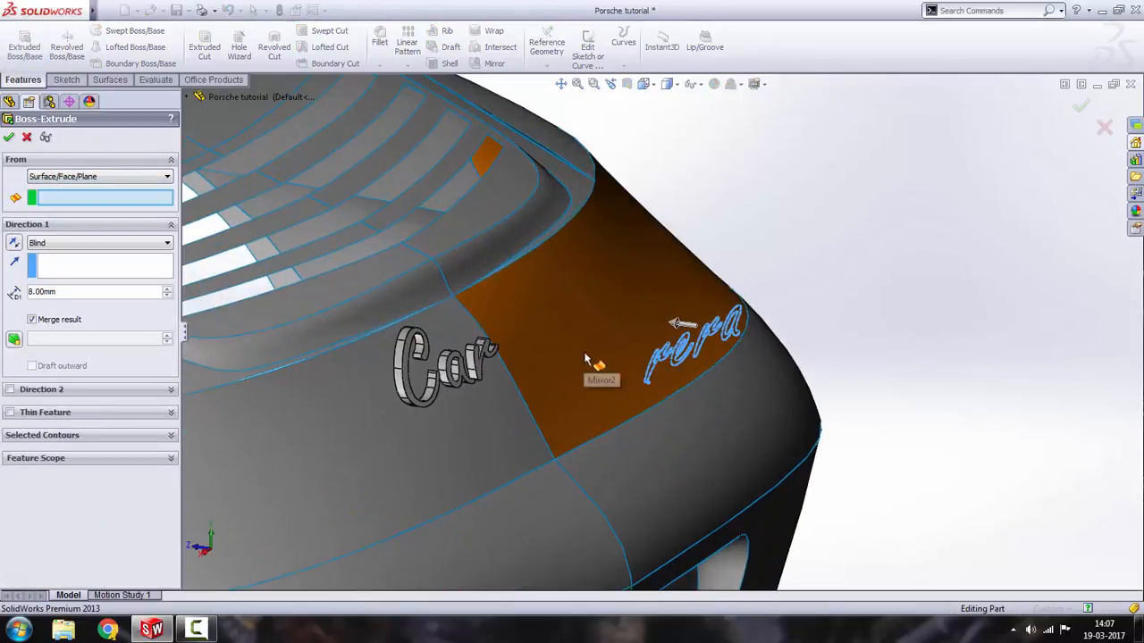
left_click(532, 386)
scroll(470, 348, "down", 1)
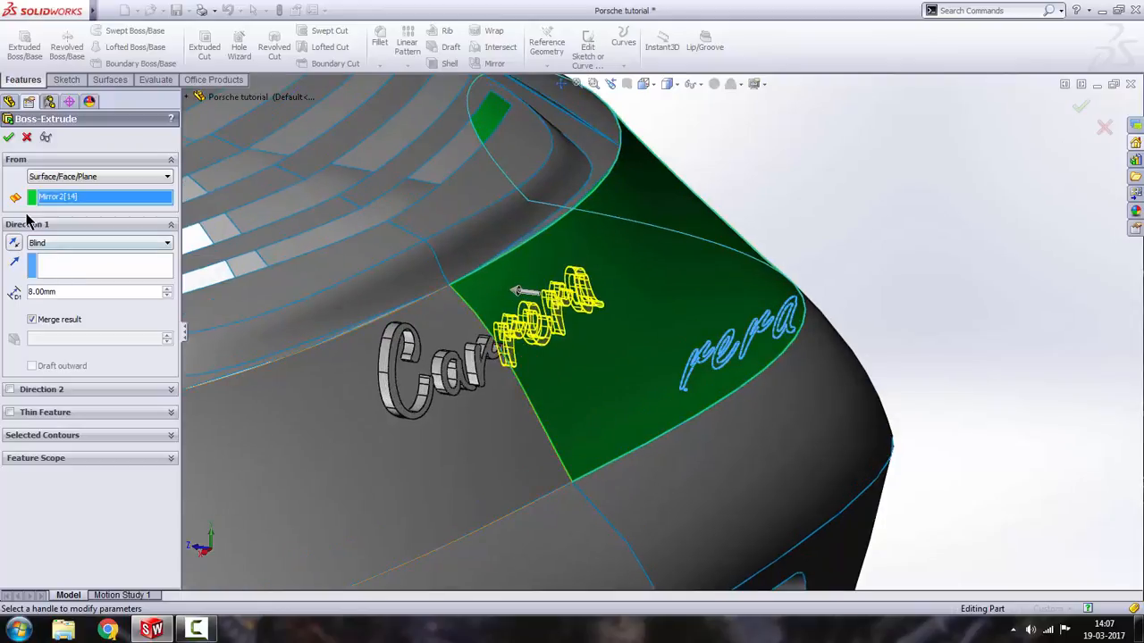
left_click(13, 245)
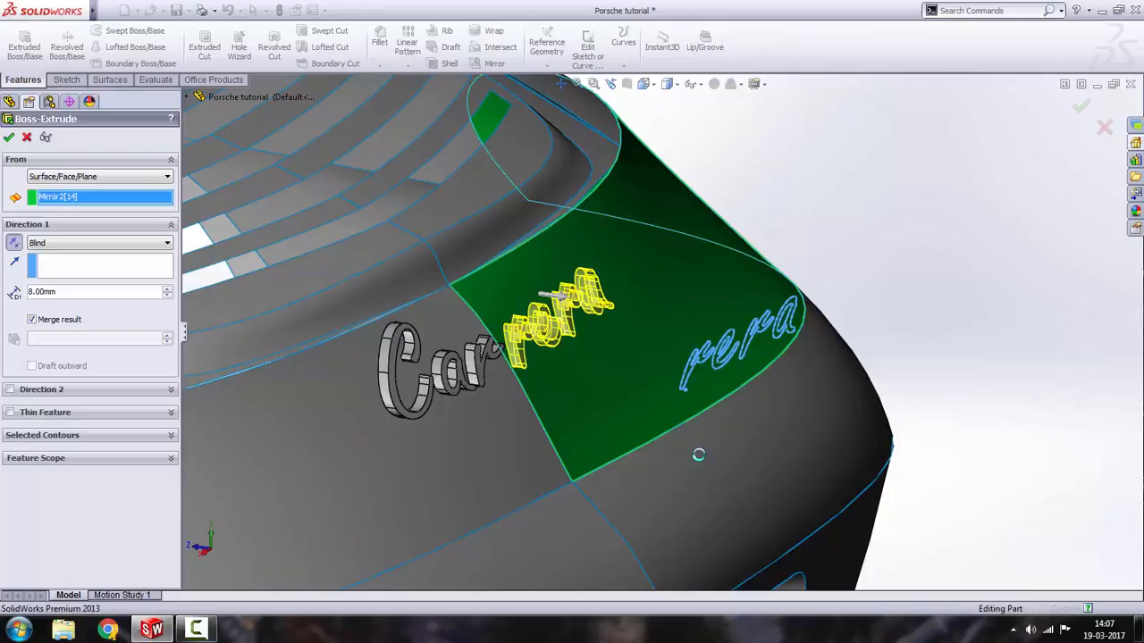
scroll(685, 461, "up", 7)
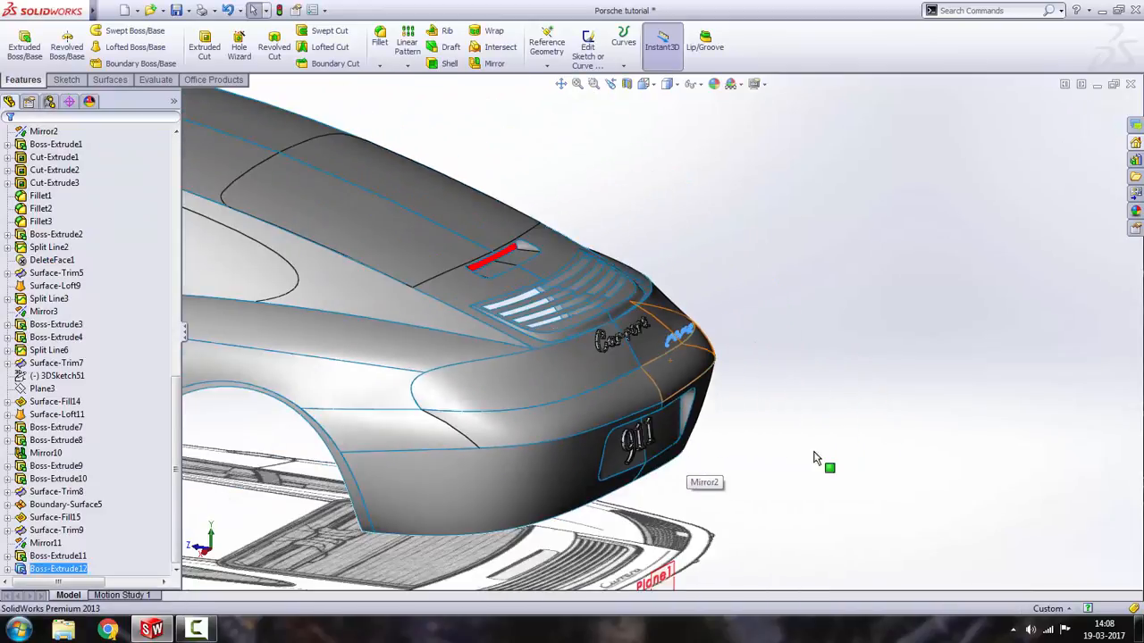
left_click(816, 457)
Examine the complete raised Carrera lettering up close, from several angles and in the back view.
middle_click_drag(624, 437, 560, 479)
scroll(657, 347, "down", 7)
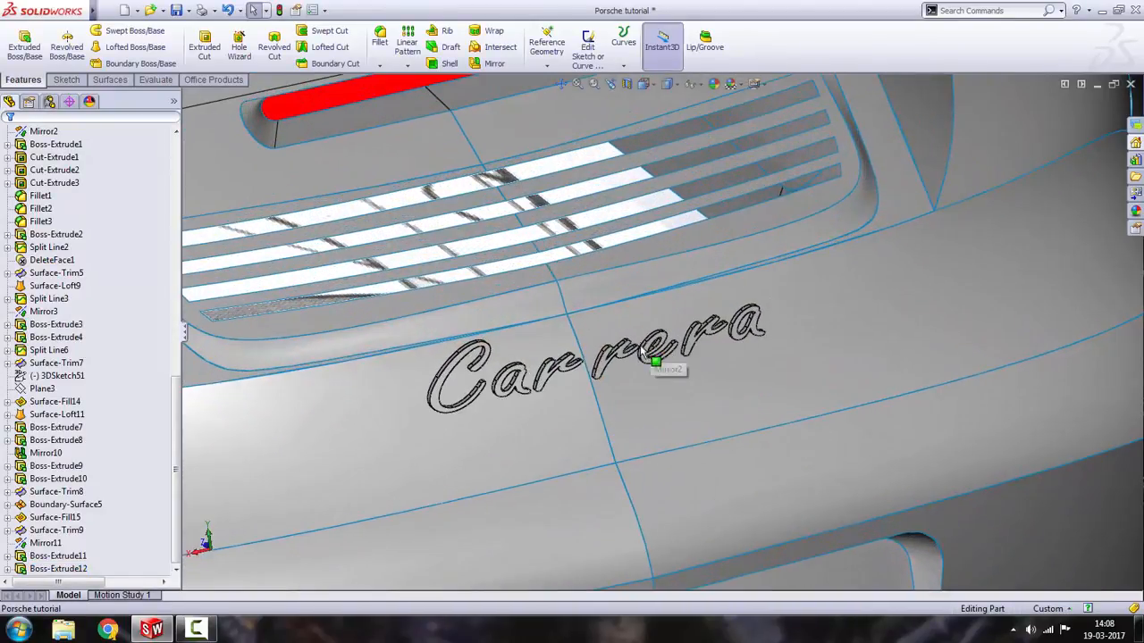
middle_click_drag(576, 387, 612, 384)
scroll(682, 356, "down", 3)
scroll(681, 356, "down", 1)
scroll(599, 363, "up", 2)
scroll(596, 358, "up", 4)
scroll(611, 385, "up", 5)
key("space")
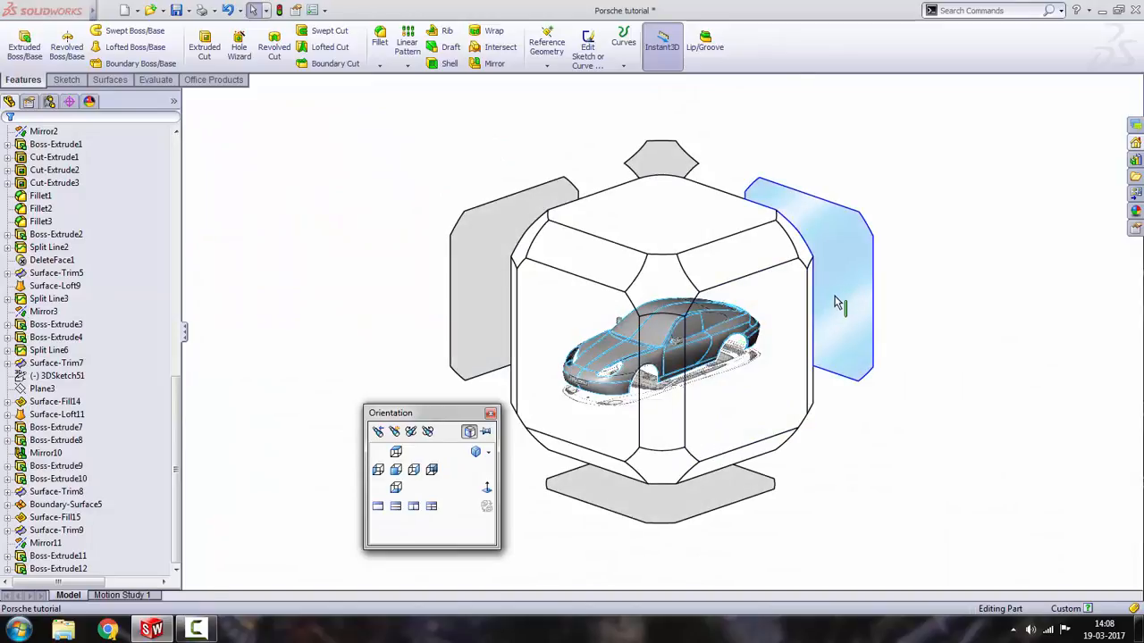
left_click(838, 304)
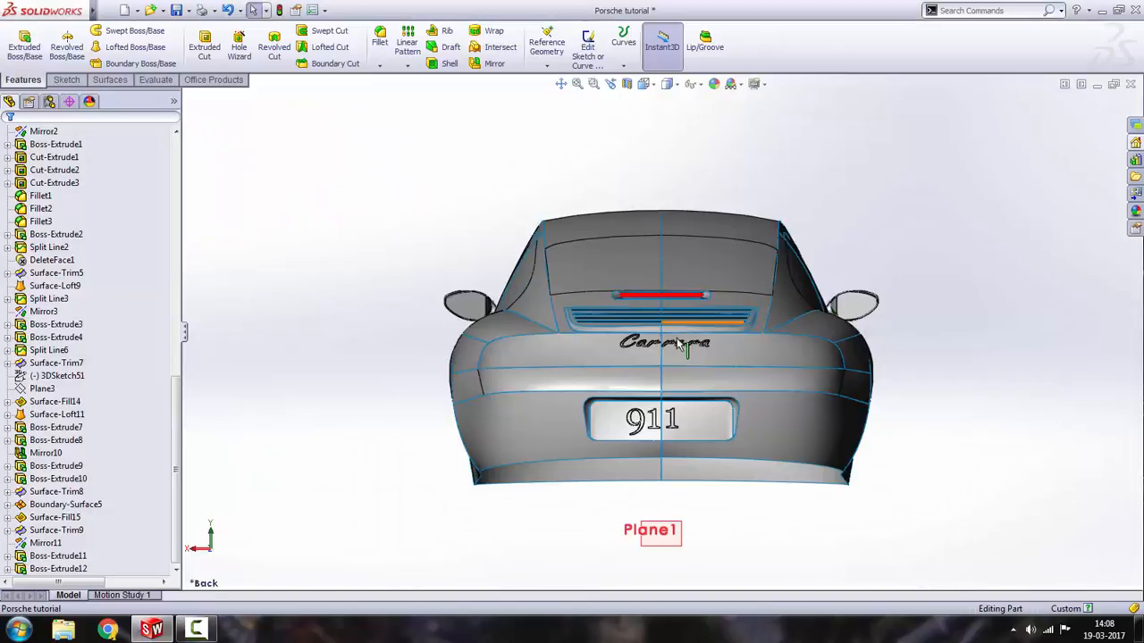
scroll(650, 356, "down", 5)
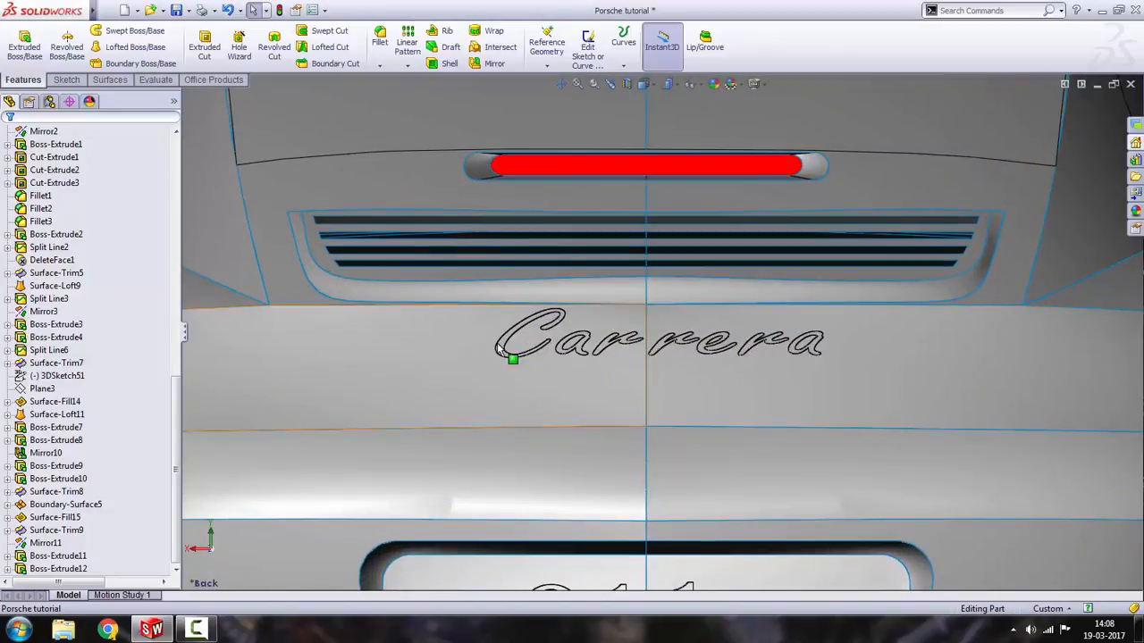
scroll(334, 289, "up", 1)
Show the Rear View blueprint sketch again.
scroll(80, 322, "up", 15)
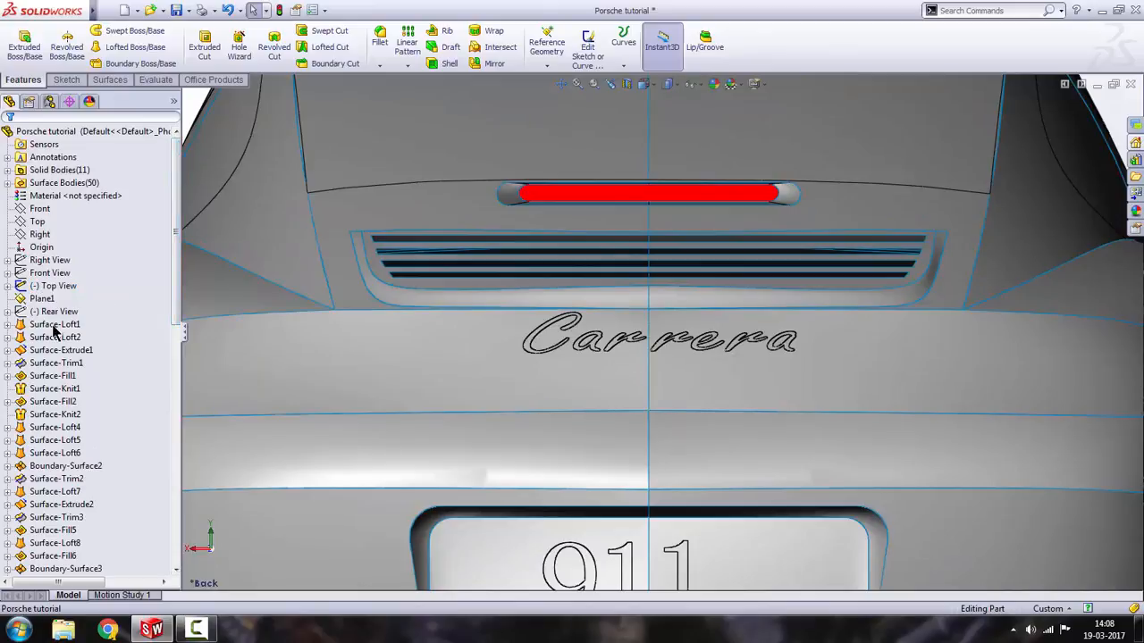
scroll(623, 367, "up", 2)
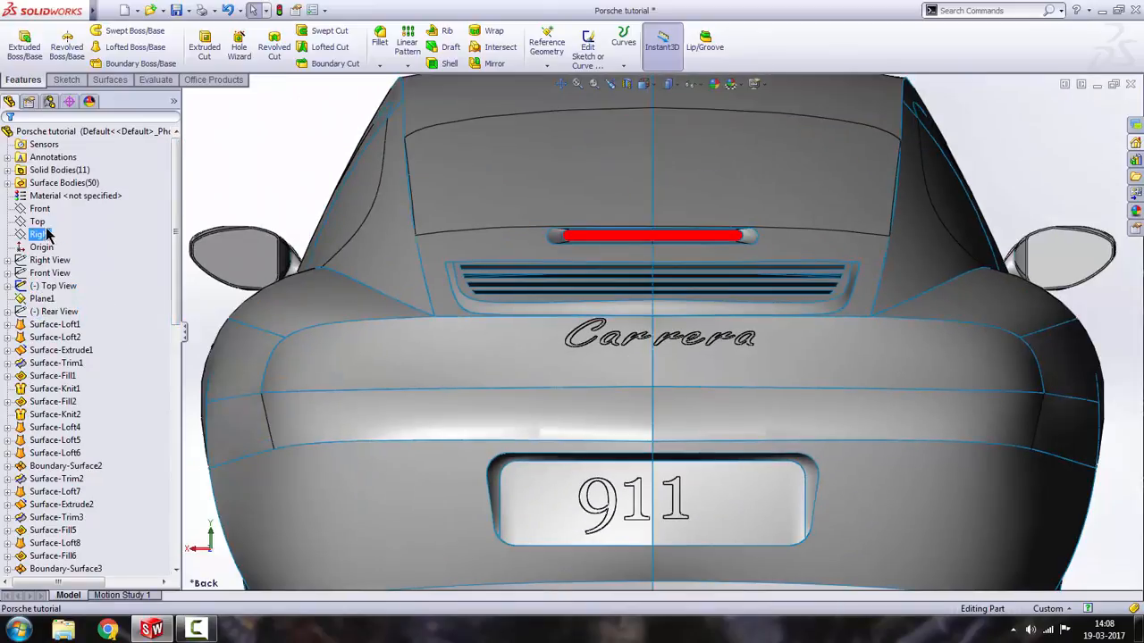
right_click(57, 309)
left_click(64, 286)
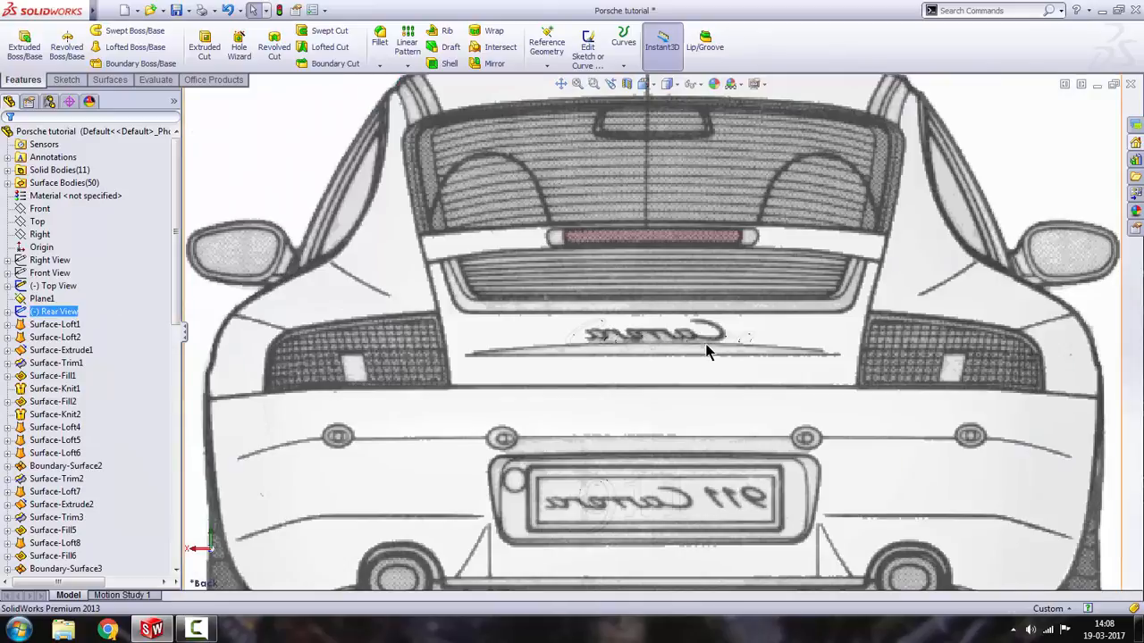
On Plane1, sketch a horizontal line about 354 mm long along the lower edge of the blueprint's trim strip below Carrera, ending at the centreline.
scroll(710, 348, "down", 2)
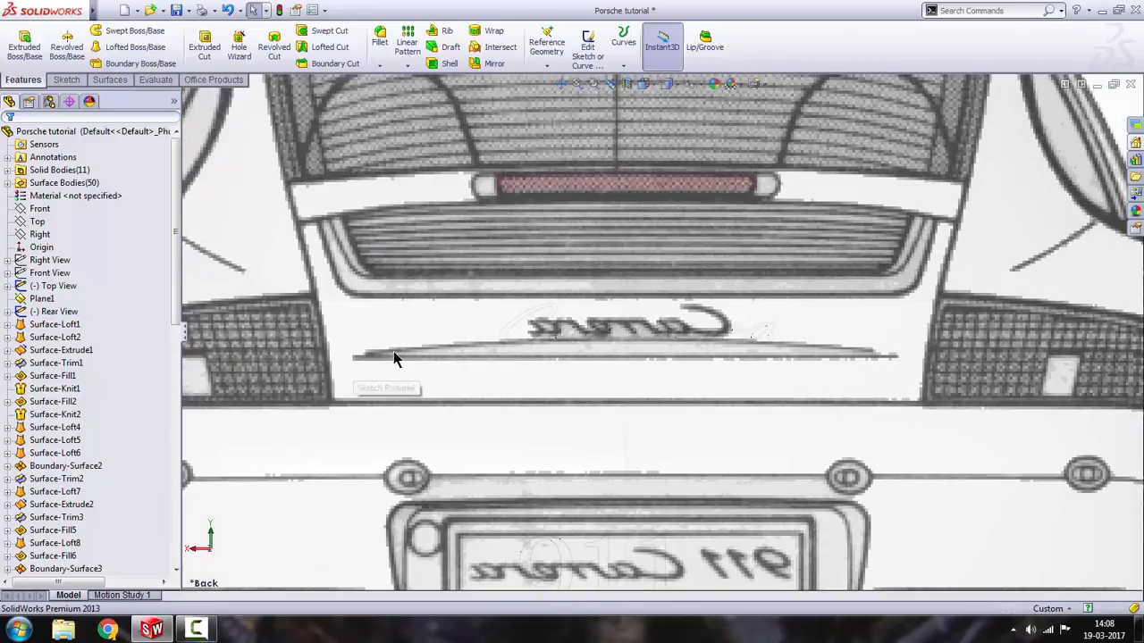
left_click(42, 300)
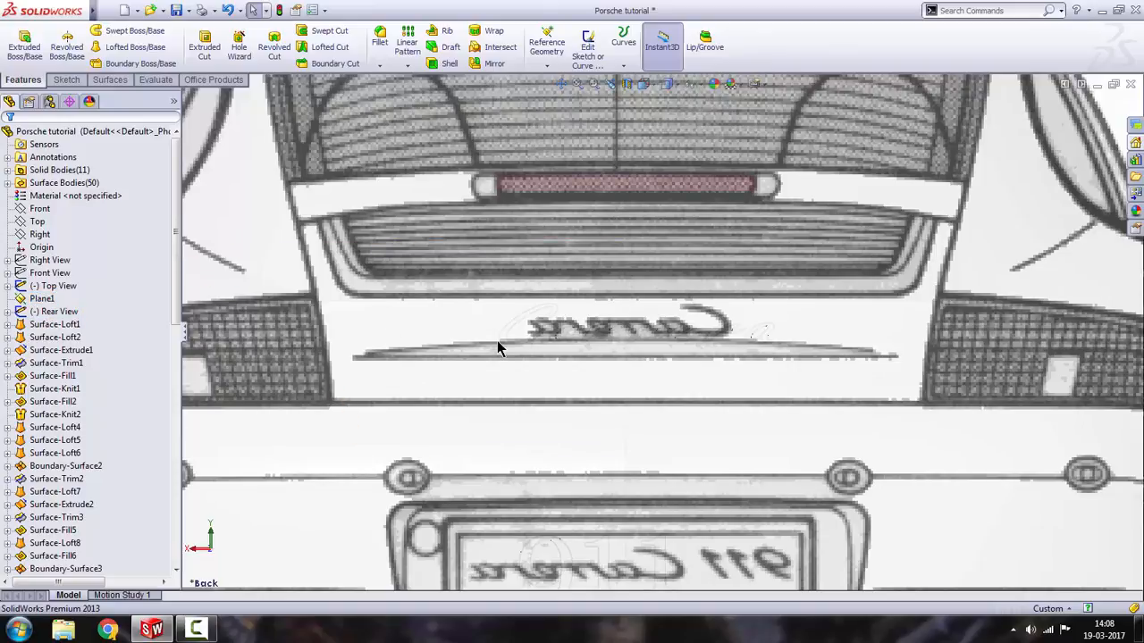
left_click(59, 286)
left_click(45, 298)
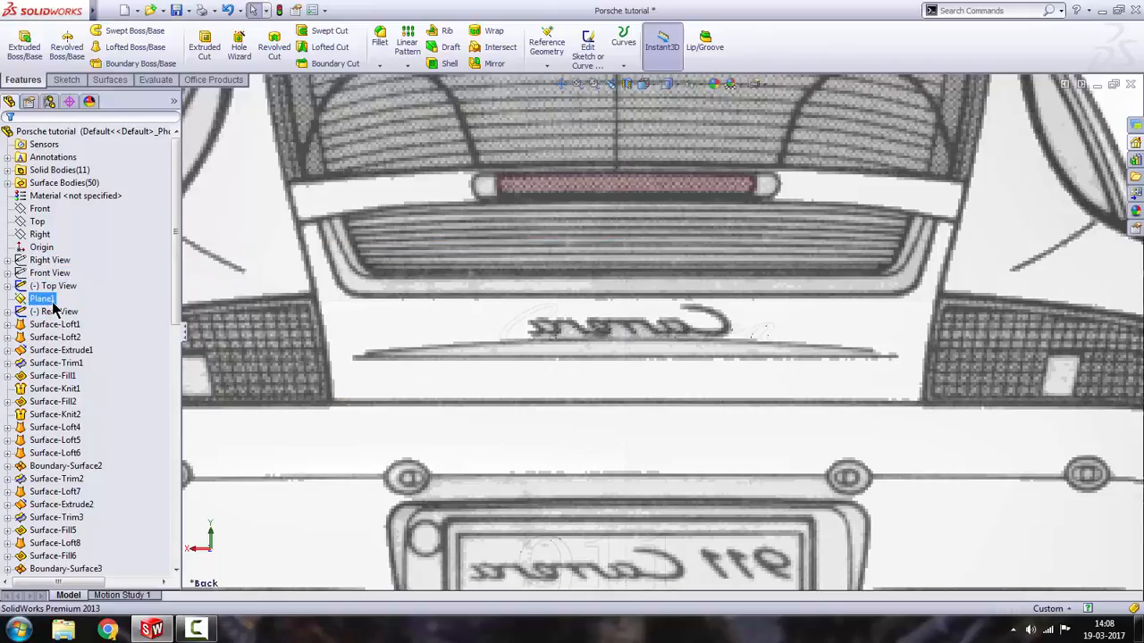
left_click(61, 280)
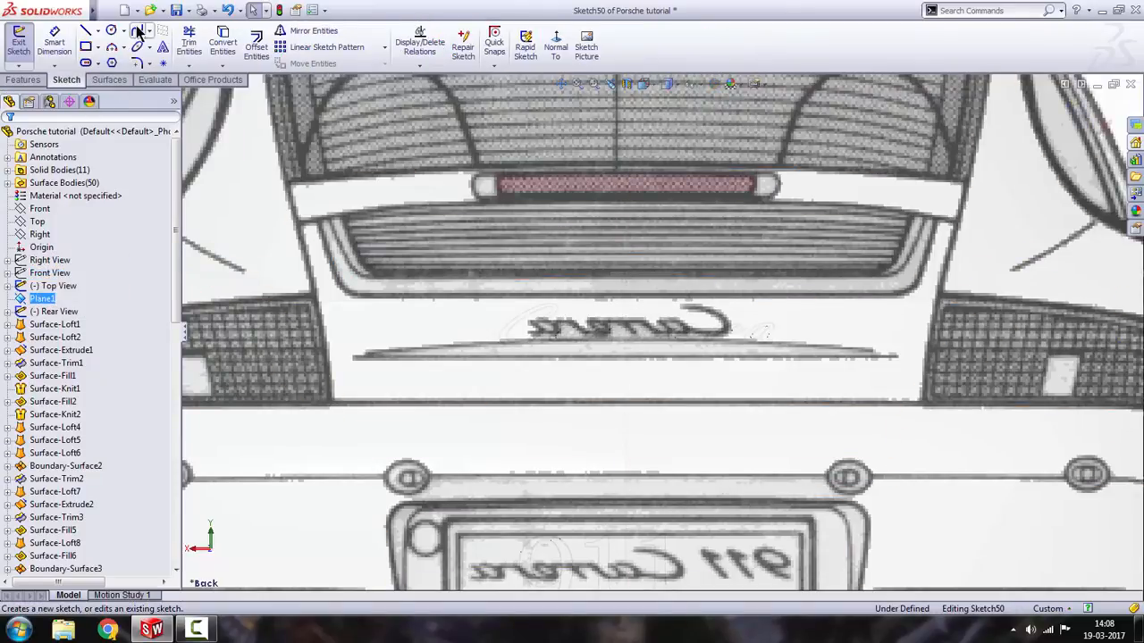
left_click(86, 33)
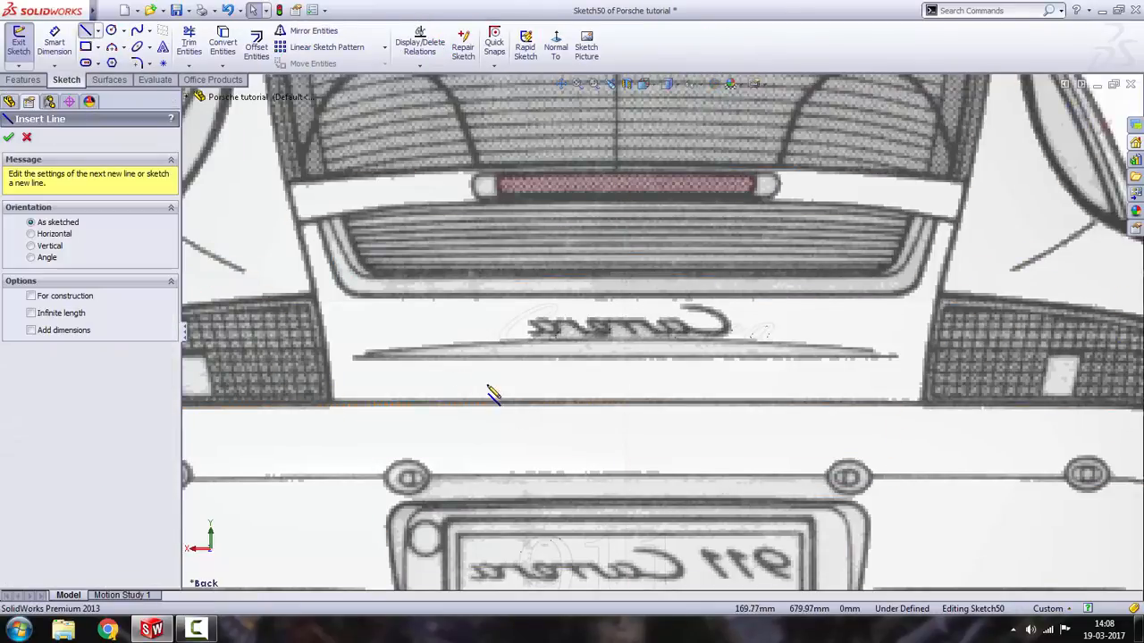
scroll(447, 375, "down", 2)
left_click(301, 335)
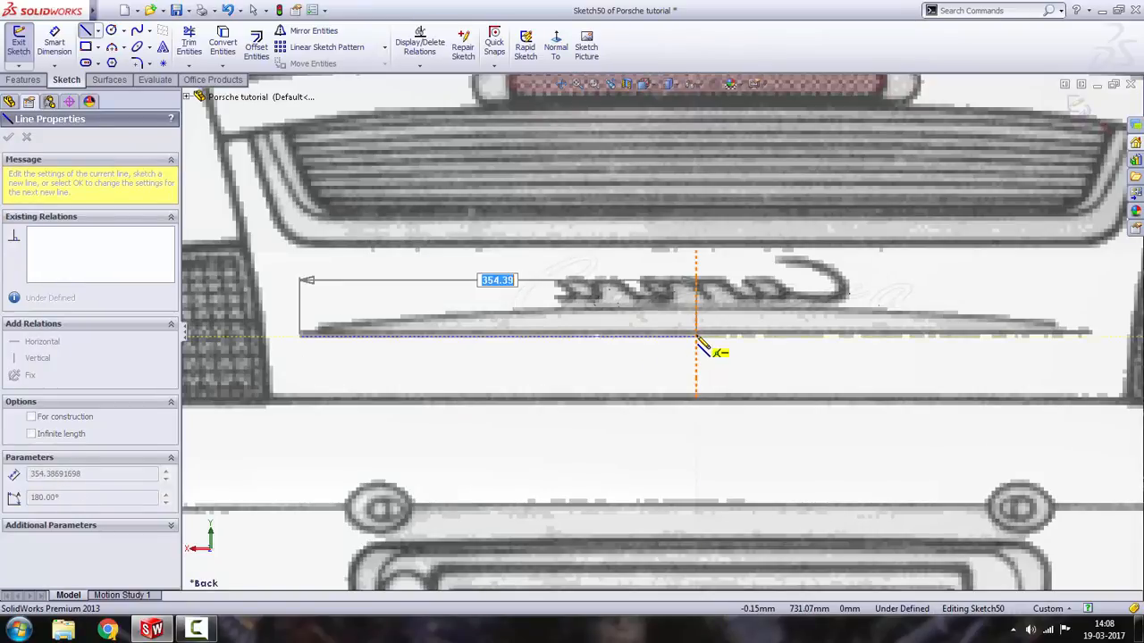
left_click(697, 336)
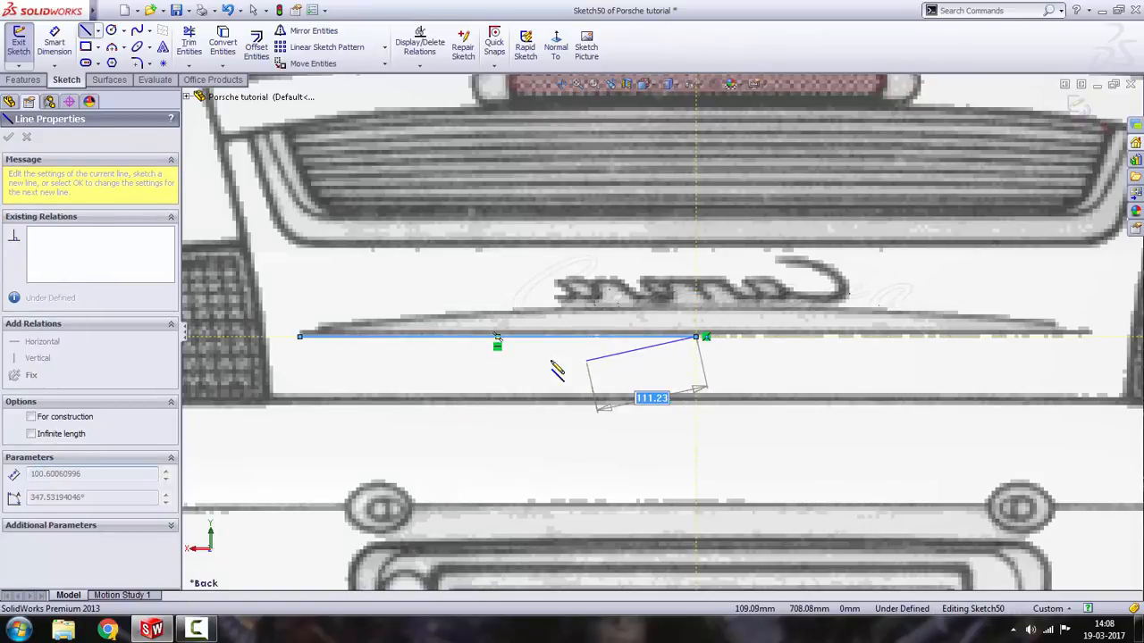
key("Escape")
key("Escape")
Draw a two-point spline from the line's outer end to the trim strip's upper edge at the centreline.
left_click(136, 31)
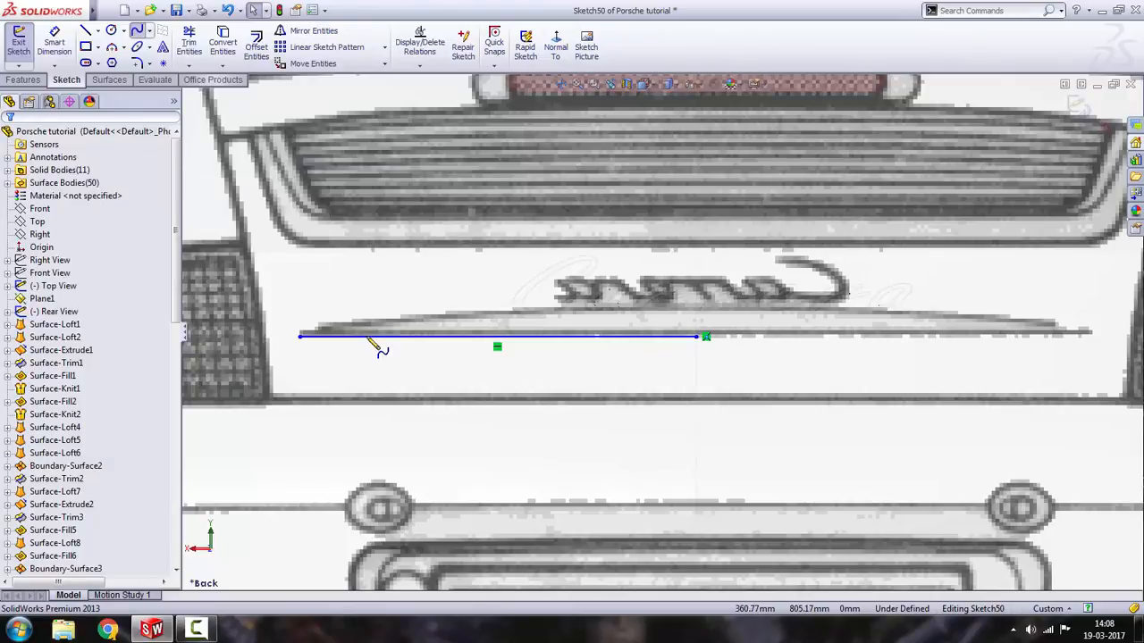
left_click(301, 335)
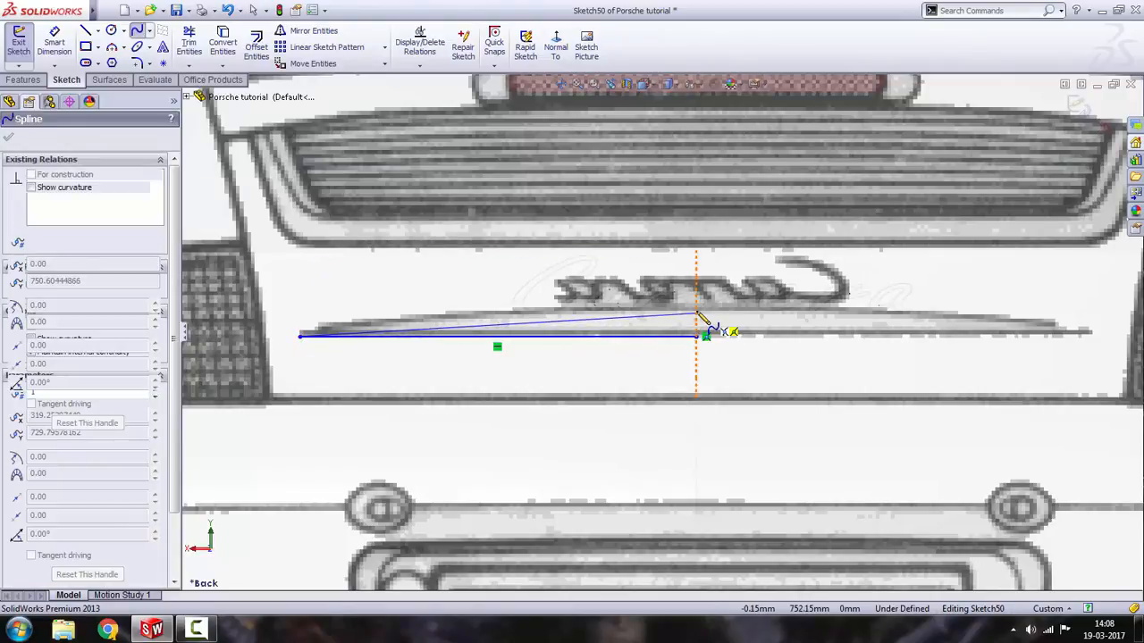
left_click(704, 335)
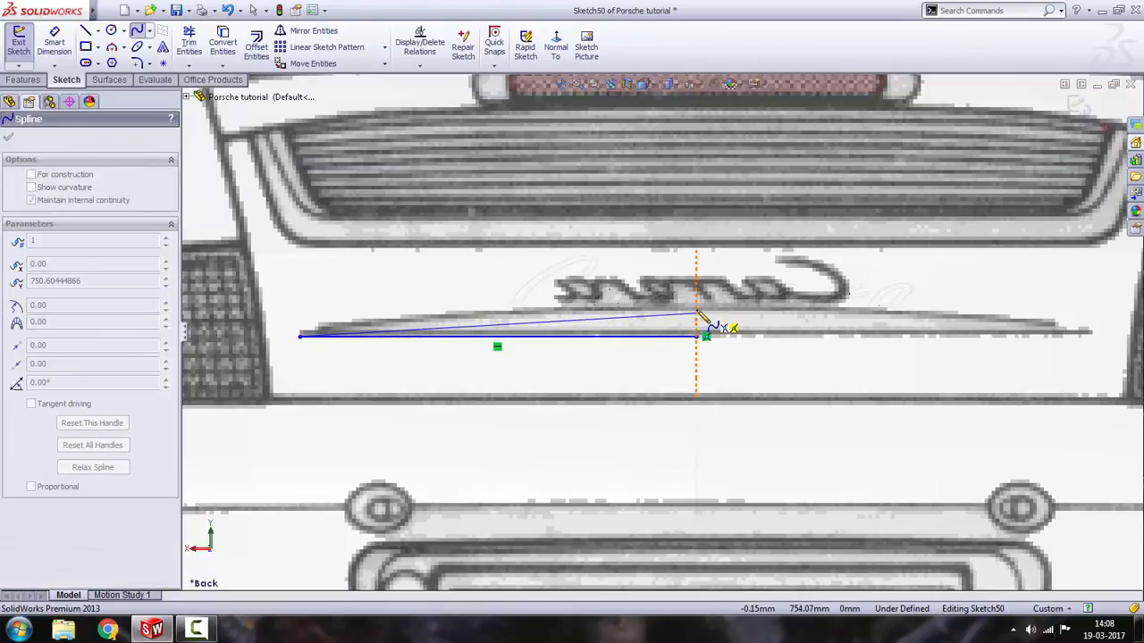
scroll(696, 314, "down", 3)
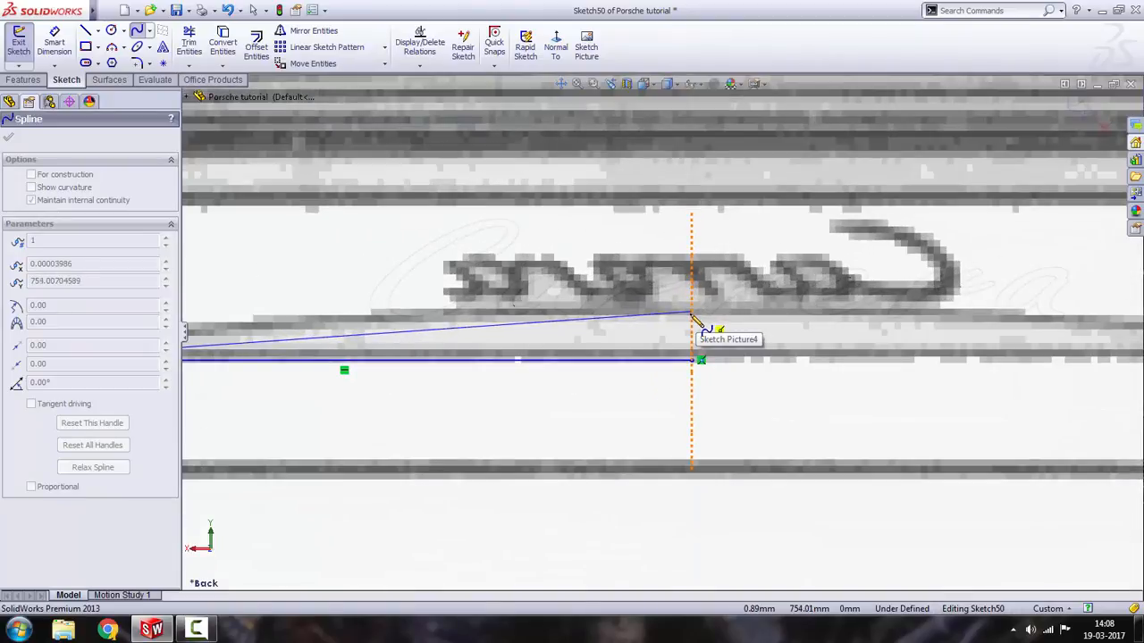
left_click(691, 314)
key("Escape")
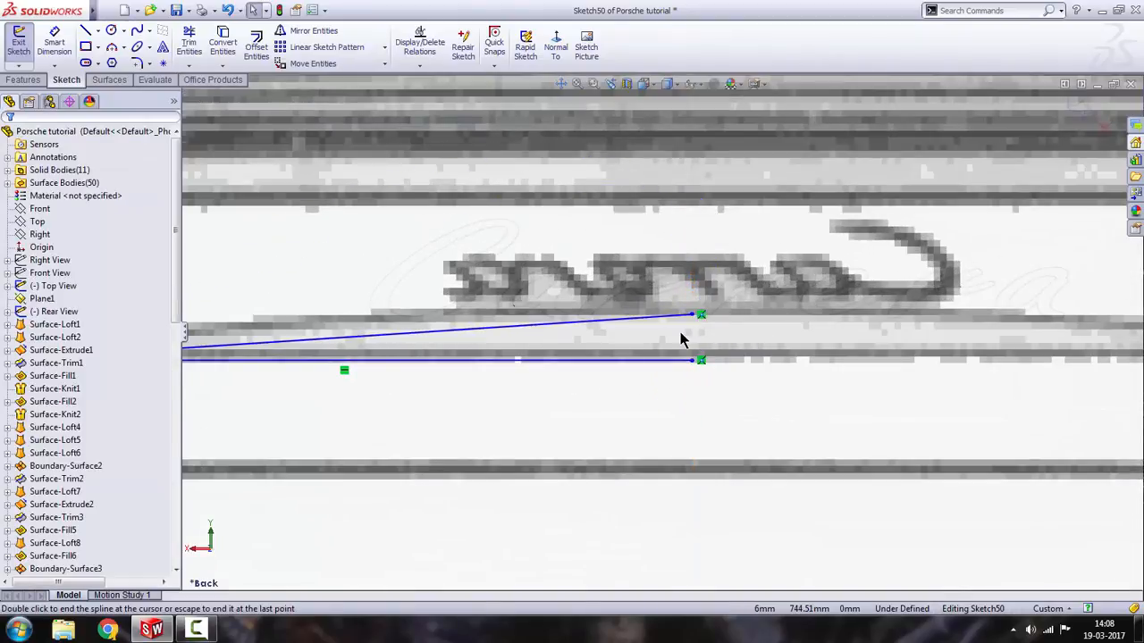
Adjust the tangent handles at both ends of the spline so it follows the trim strip's curved upper edge in the blueprint.
scroll(554, 340, "up", 5)
scroll(506, 340, "down", 6)
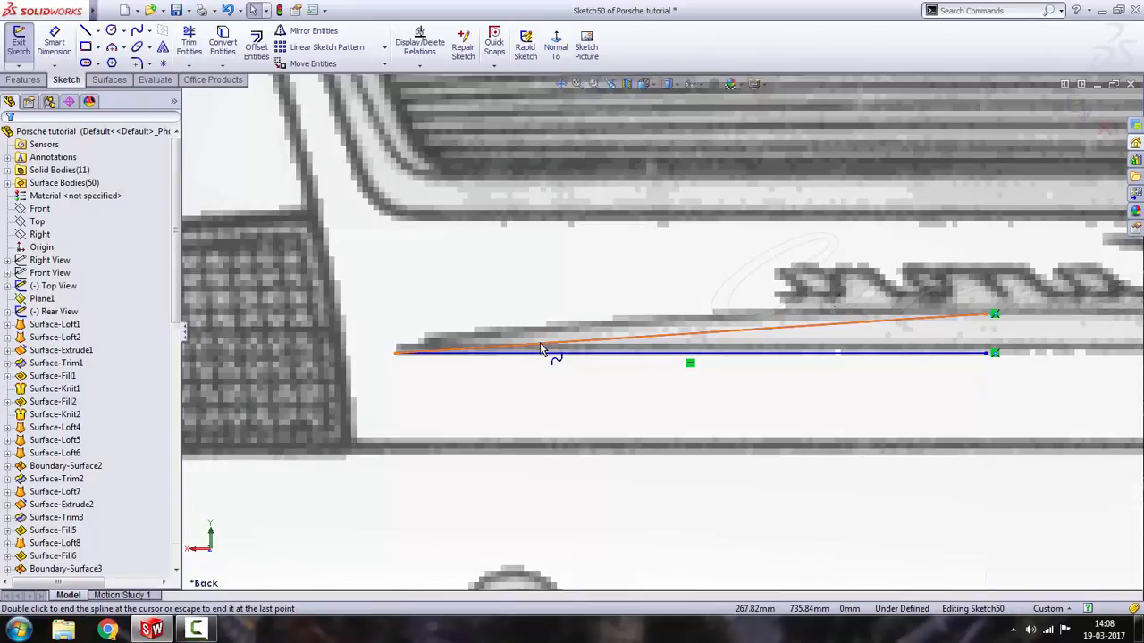
left_click(553, 347)
left_click_drag(631, 342, 566, 329)
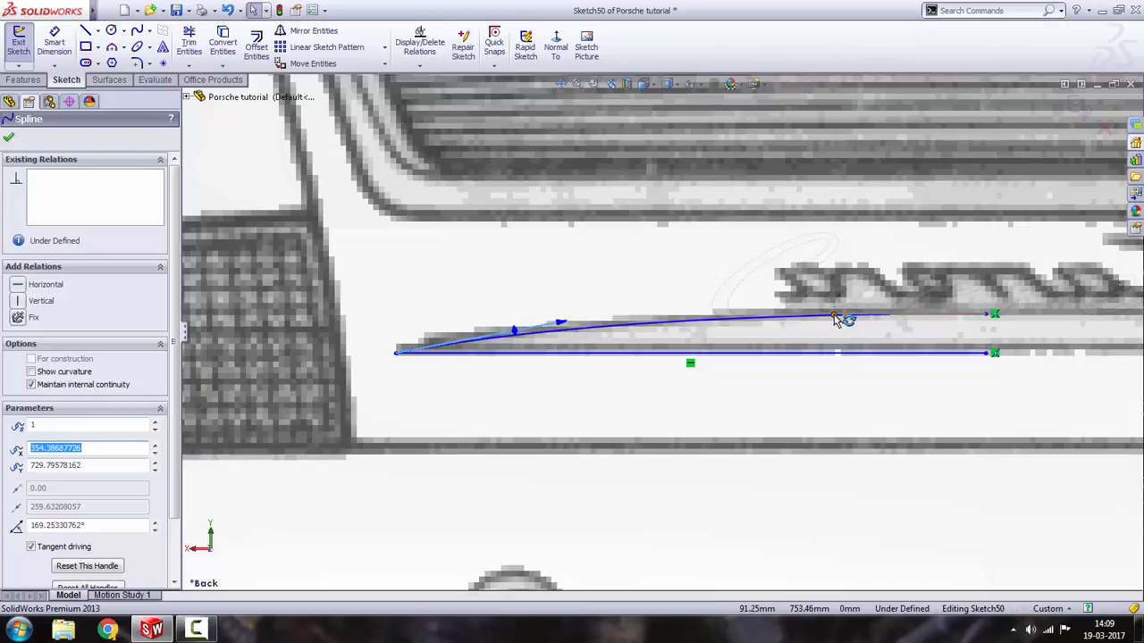
key("Escape")
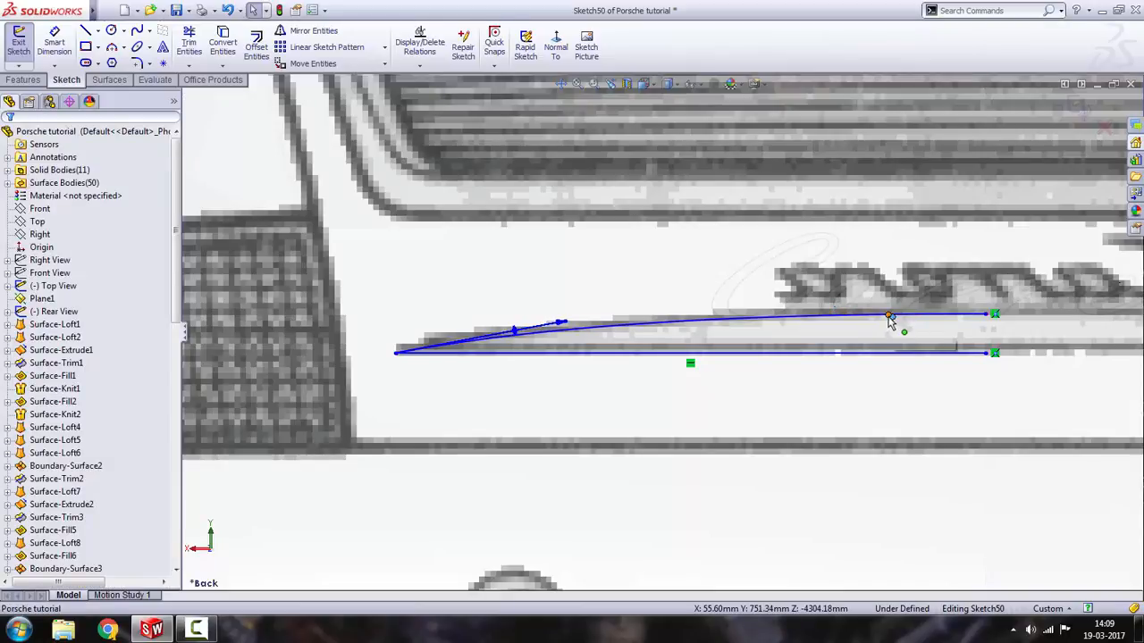
left_click(849, 319)
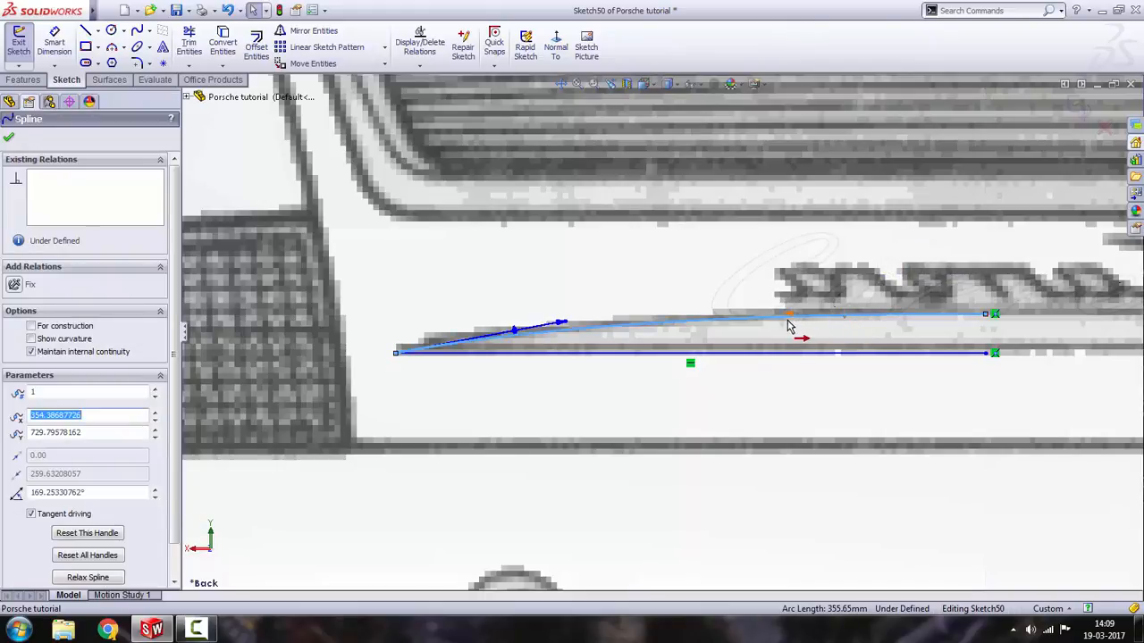
left_click_drag(785, 315, 791, 314)
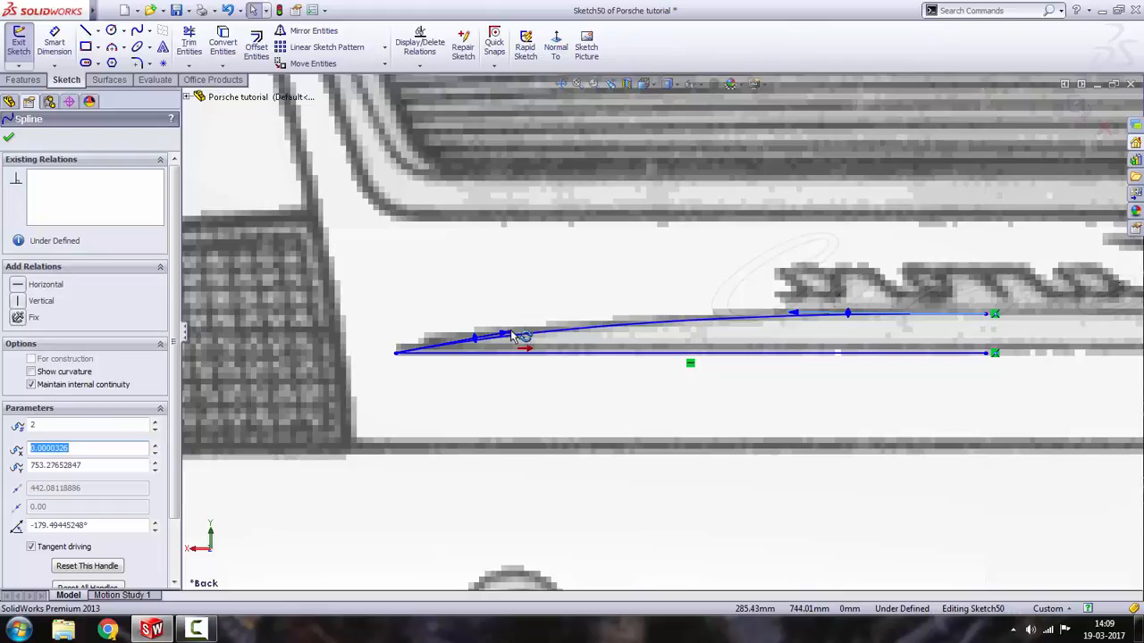
left_click_drag(514, 336, 504, 327)
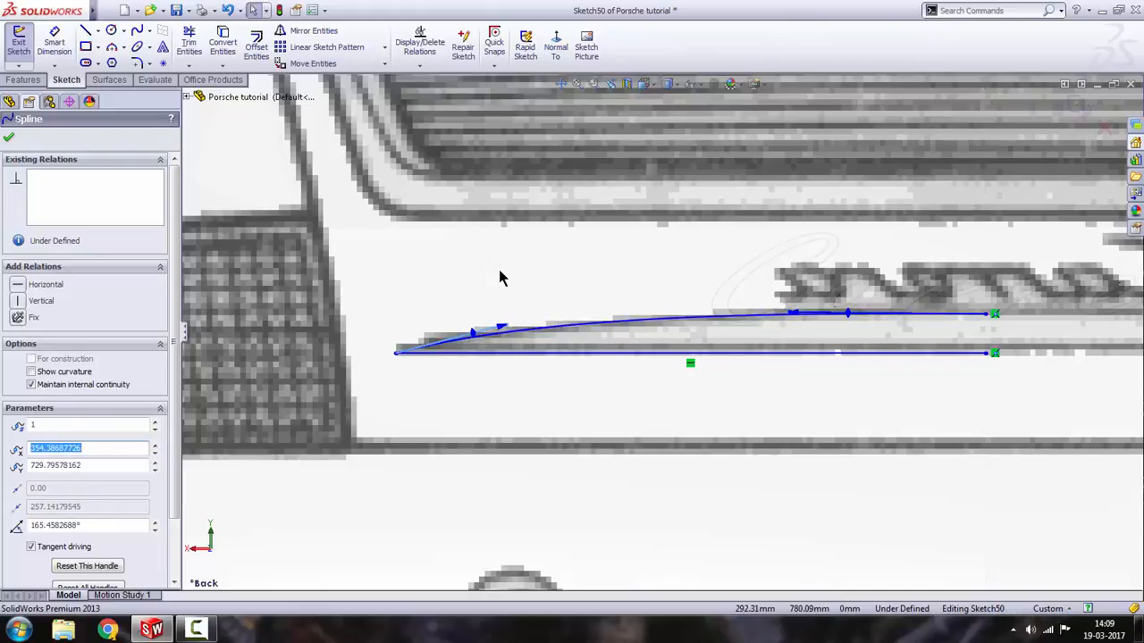
scroll(501, 274, "up", 2)
left_click(954, 412)
scroll(902, 341, "down", 1)
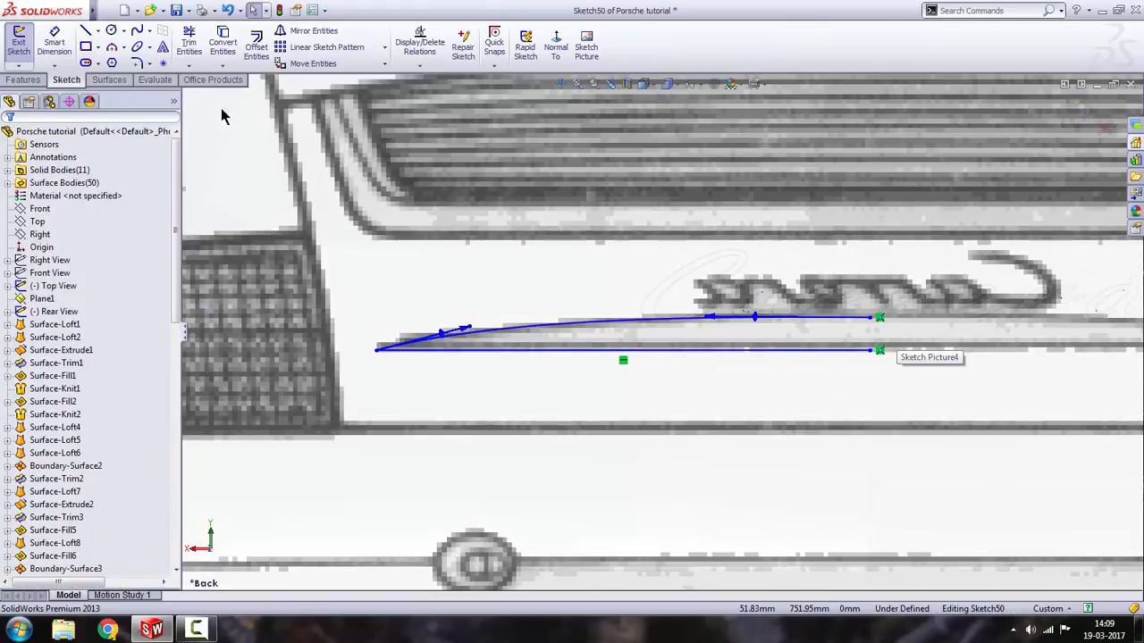
Close the half trim strip profile with a vertical line about 23.5 mm long at the centreline and exit the sketch.
left_click(85, 33)
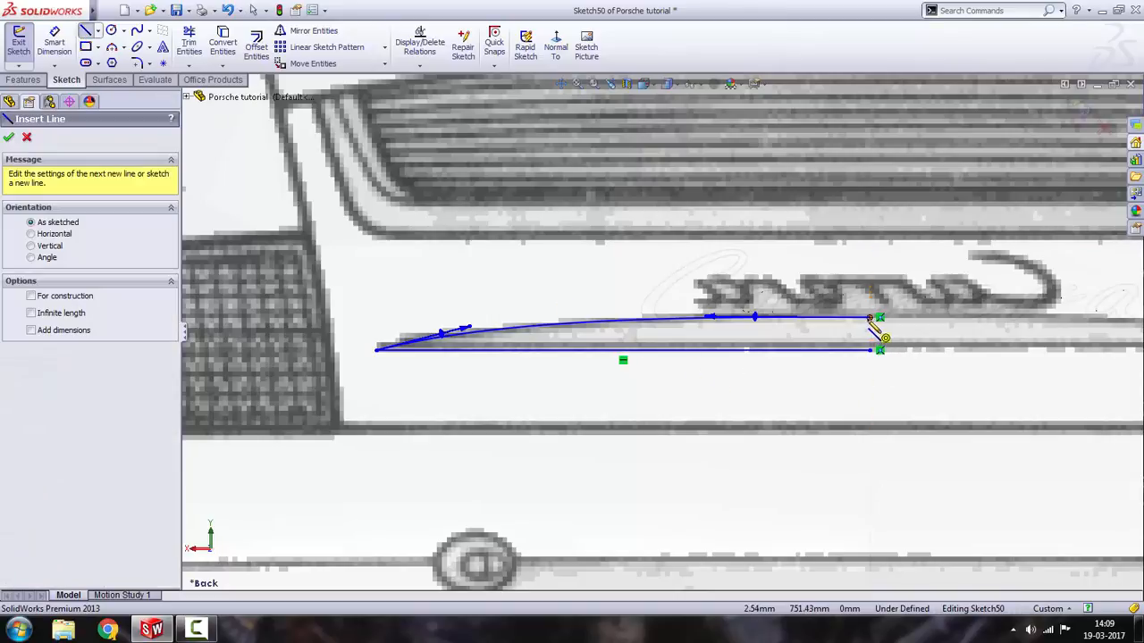
left_click(868, 318)
left_click(870, 349)
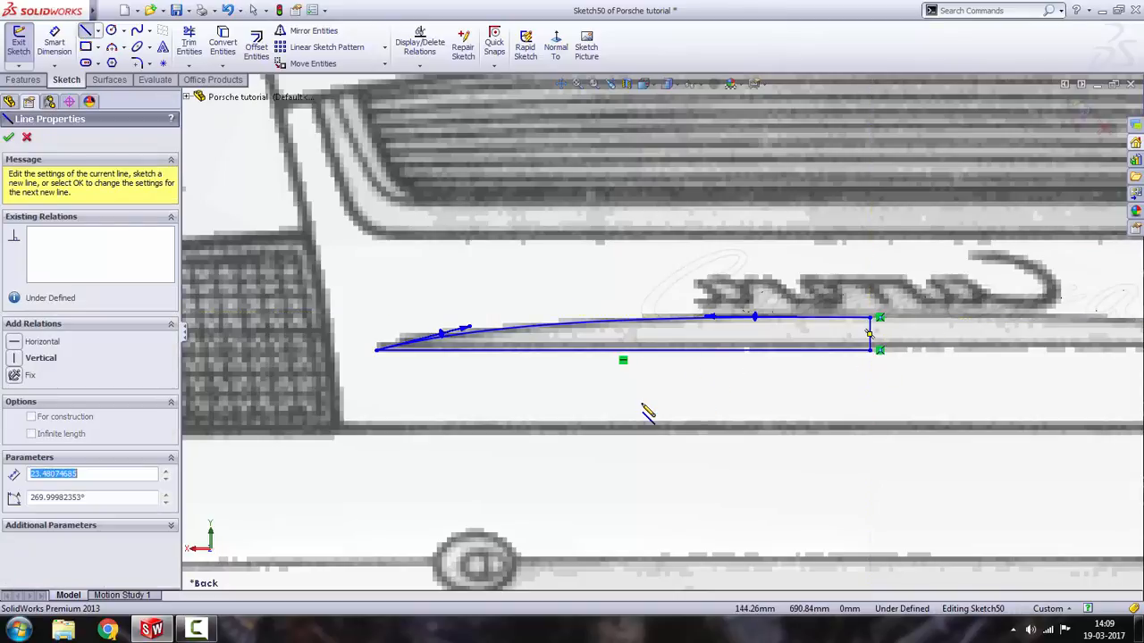
key("Escape")
scroll(643, 402, "up", 4)
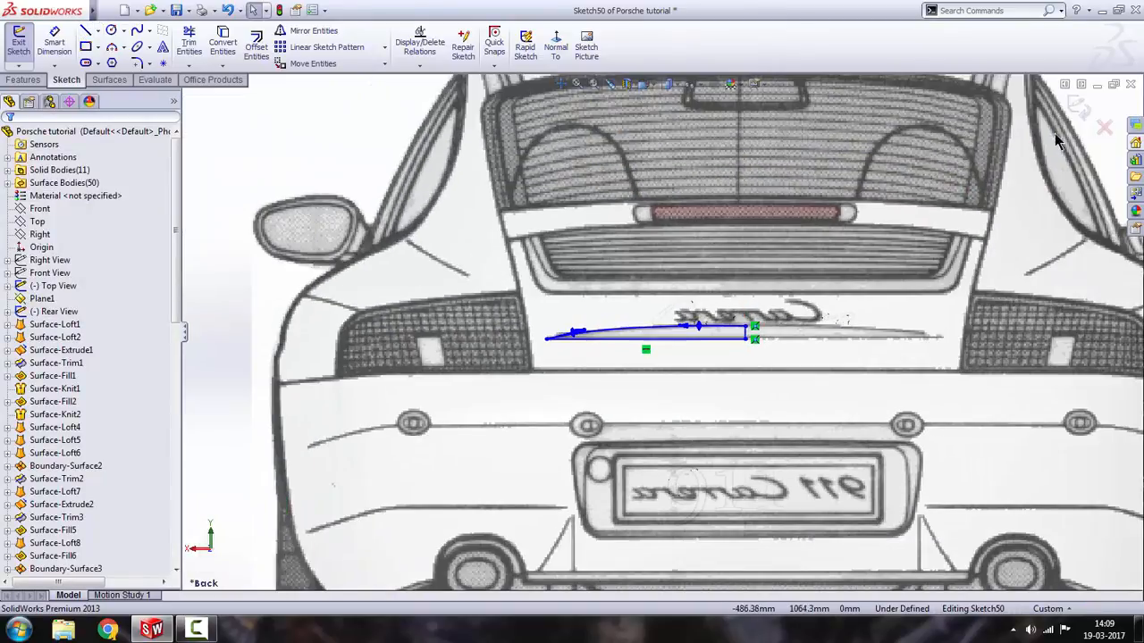
left_click(1079, 107)
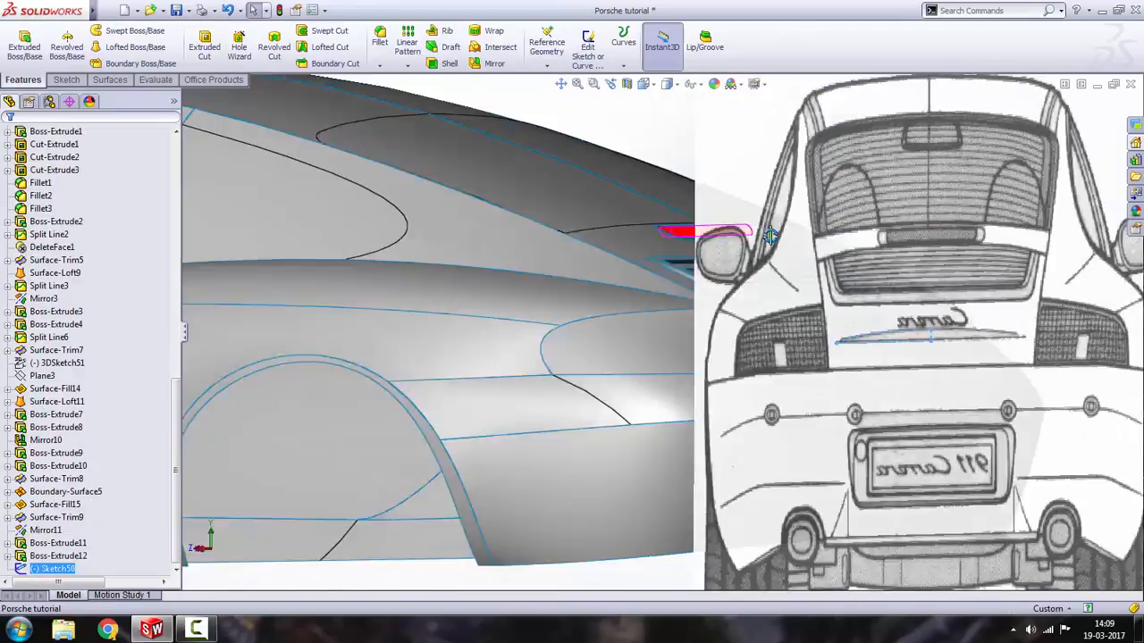
Try to extrude the trim strip profile 8 mm in the reversed direction, starting from the rear body surface Surface-Fill6.
mouse_move(771, 235)
middle_mouse_down()
mouse_move(867, 312)
mouse_move(759, 284)
middle_mouse_up()
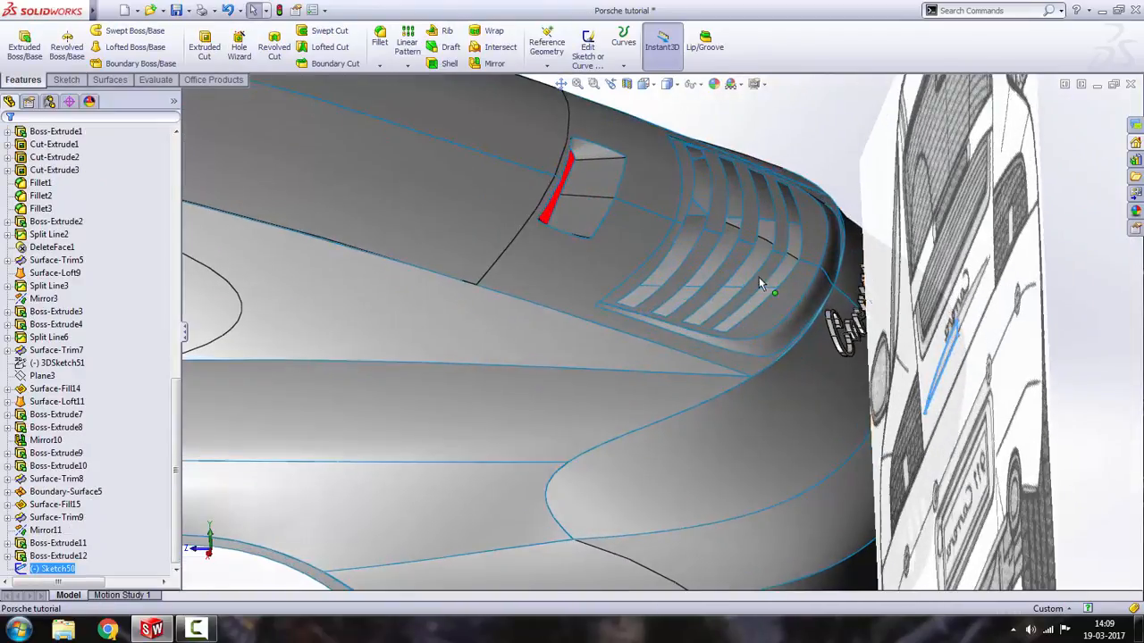
left_click(24, 45)
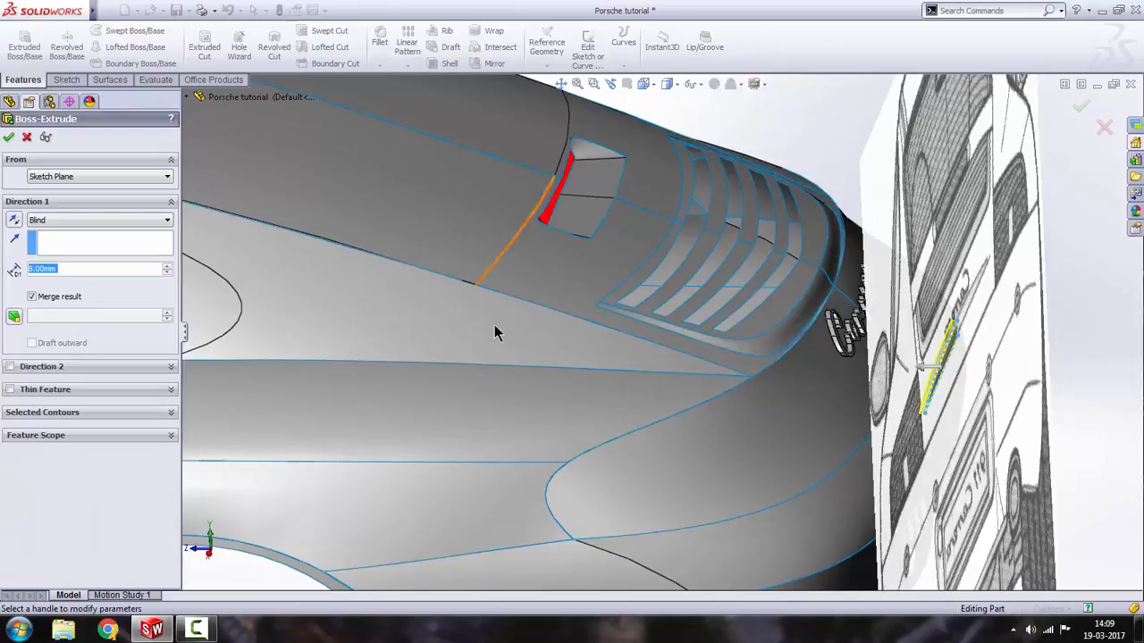
left_click(78, 176)
left_click(78, 190)
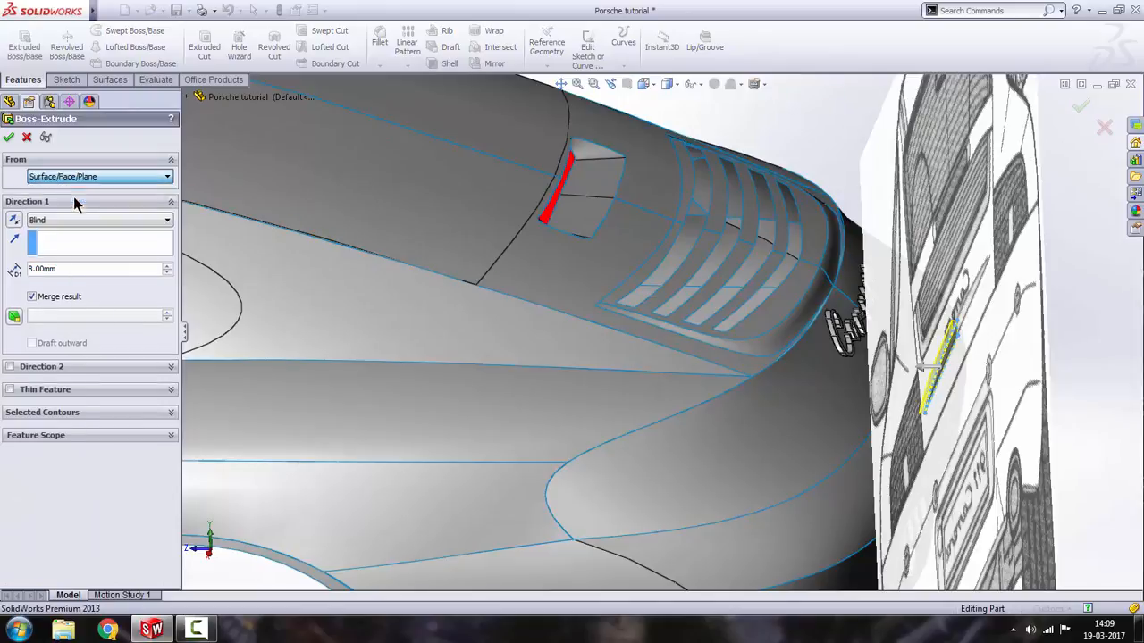
left_click(789, 447)
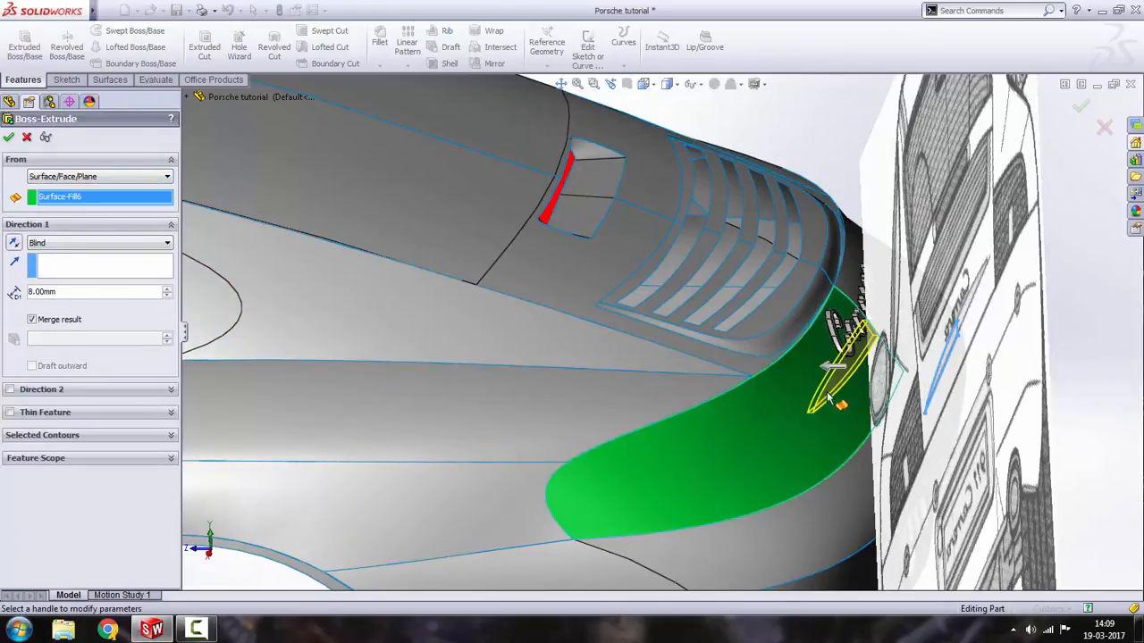
scroll(829, 398, "down", 5)
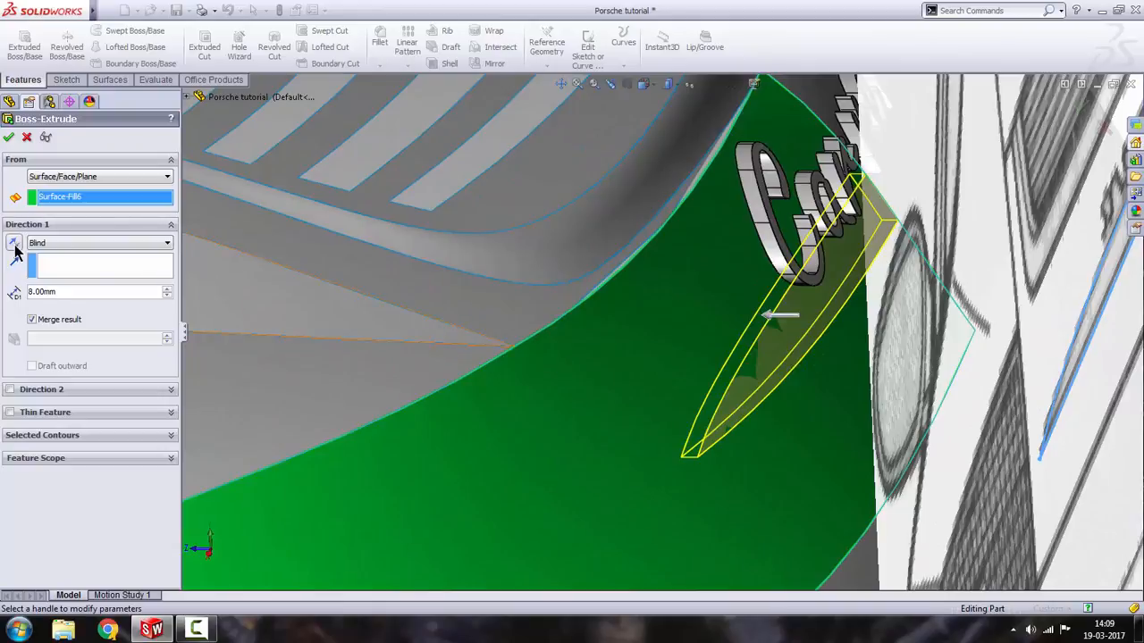
left_click(14, 249)
Check where the extrusion preview meets the Carrera lettering up close and in the back view, and cancel the extrusion.
mouse_move(549, 366)
middle_mouse_down()
mouse_move(544, 309)
mouse_move(556, 301)
mouse_move(547, 326)
middle_mouse_up()
scroll(769, 358, "down", 8)
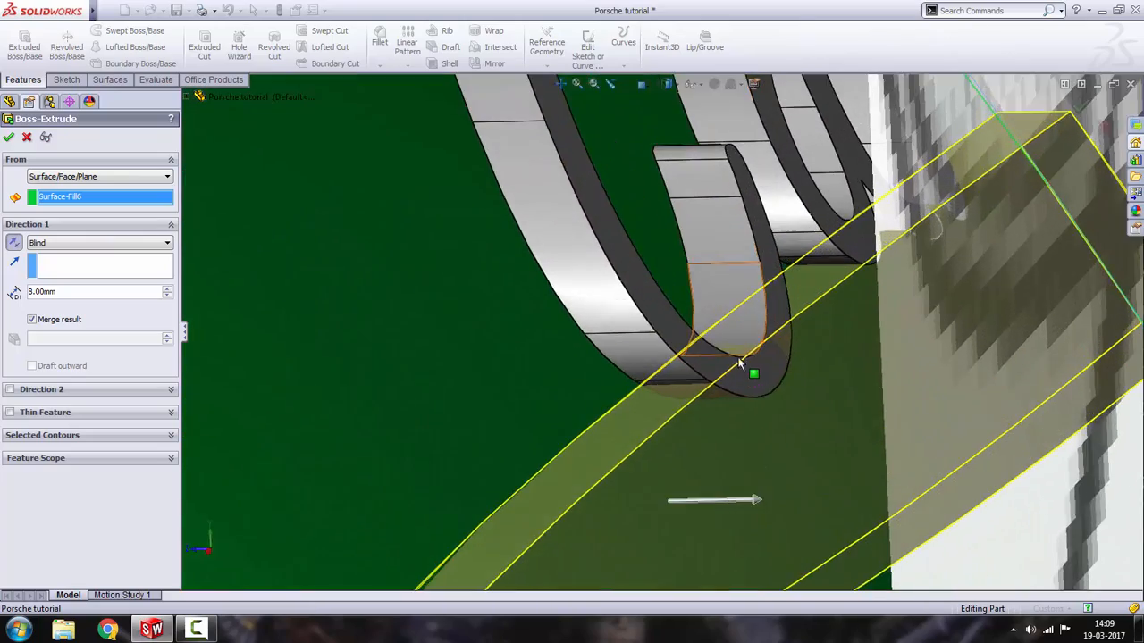
scroll(757, 342, "down", 10)
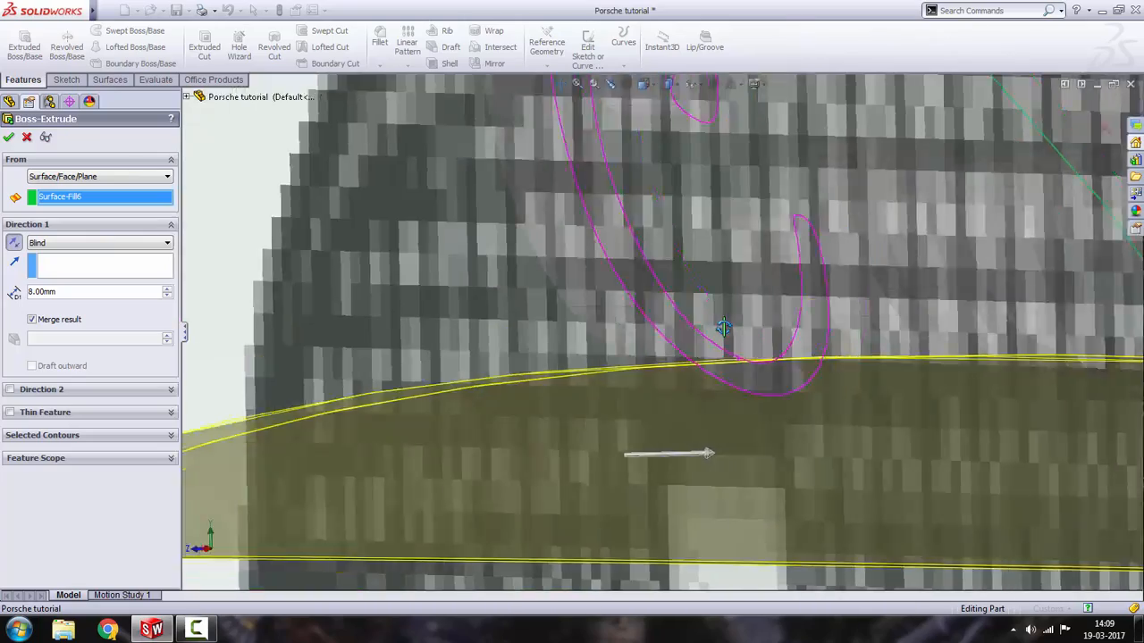
scroll(732, 367, "down", 4)
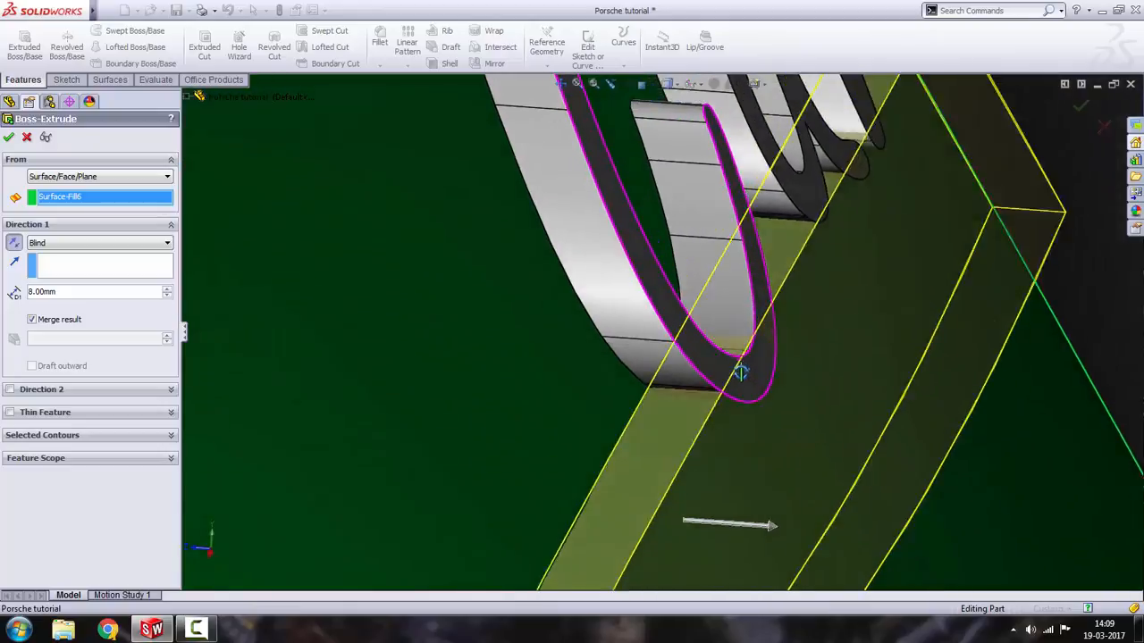
scroll(741, 370, "up", 4)
scroll(706, 353, "up", 10)
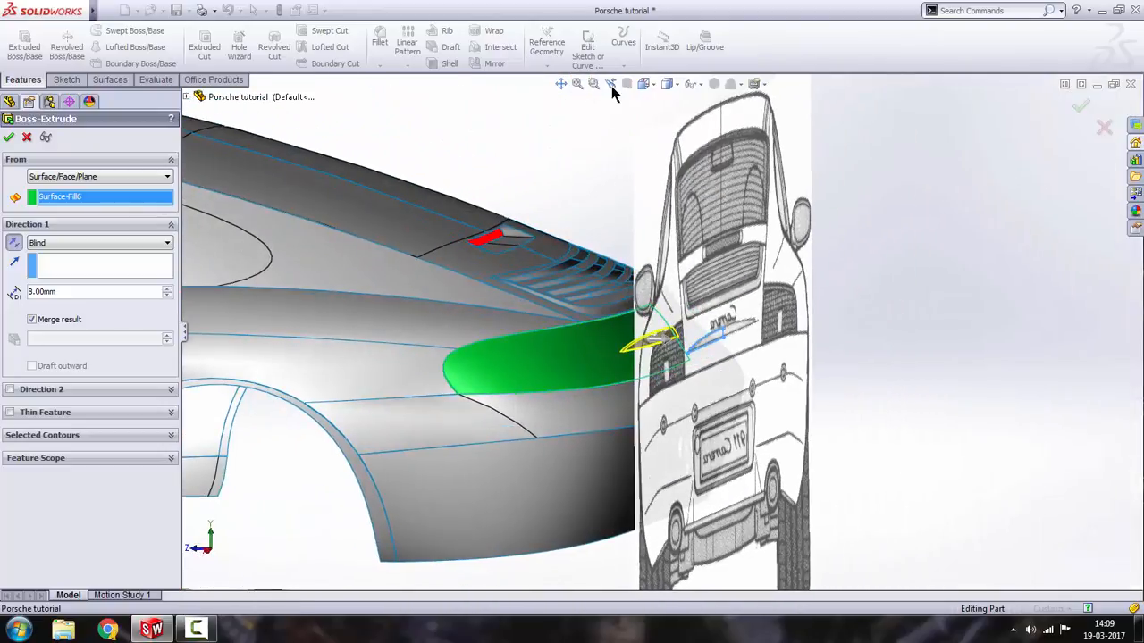
key("space")
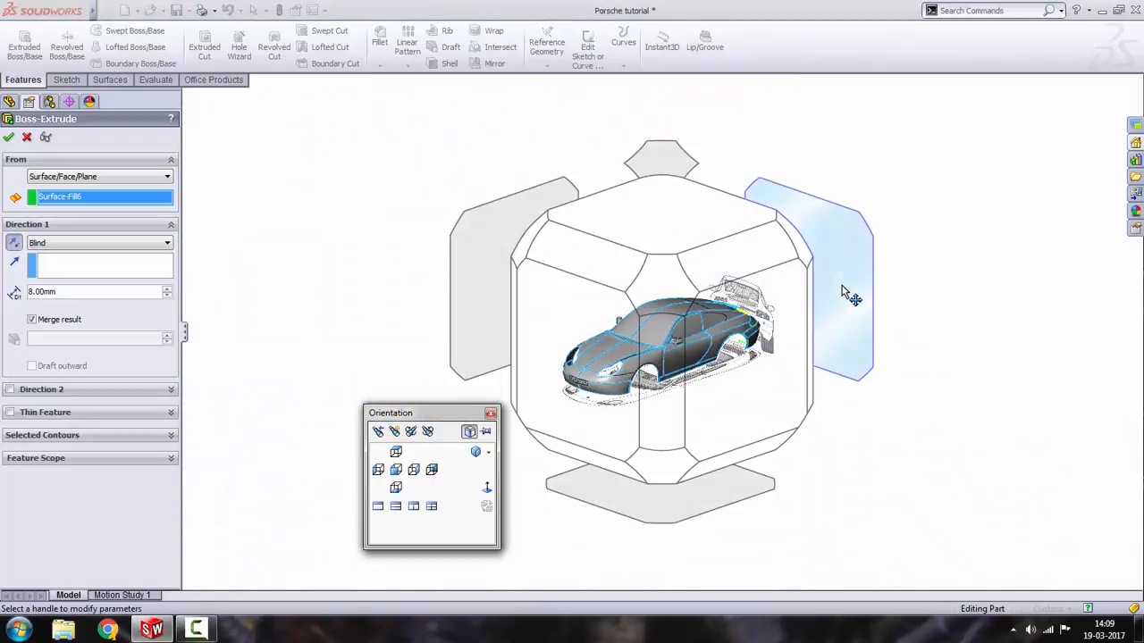
left_click(849, 298)
scroll(657, 347, "down", 4)
scroll(643, 354, "down", 8)
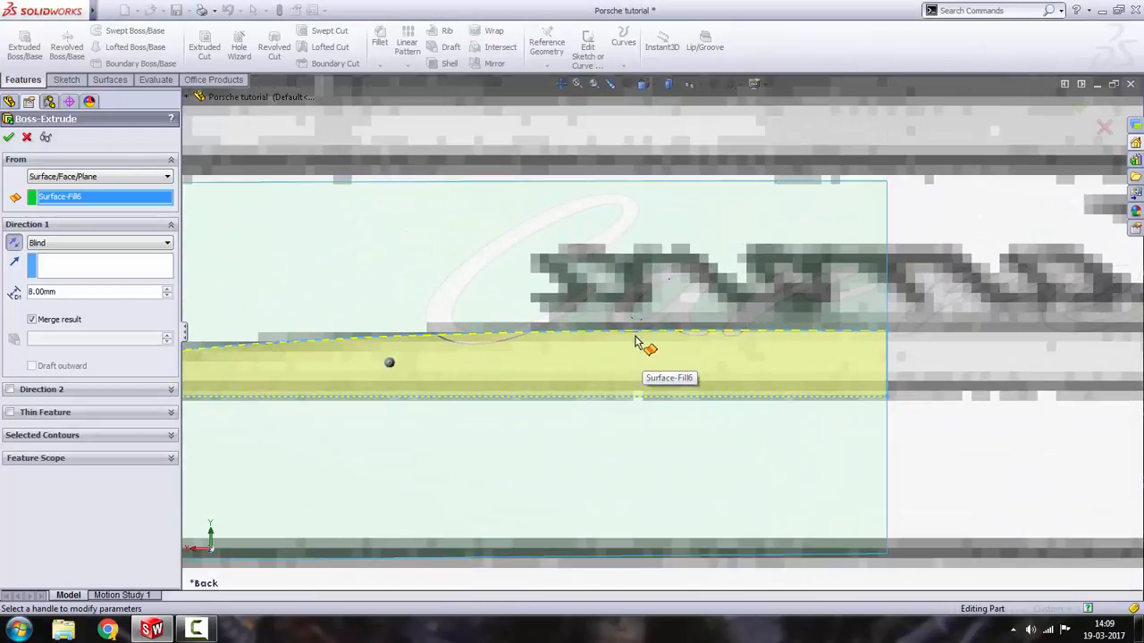
left_click(27, 137)
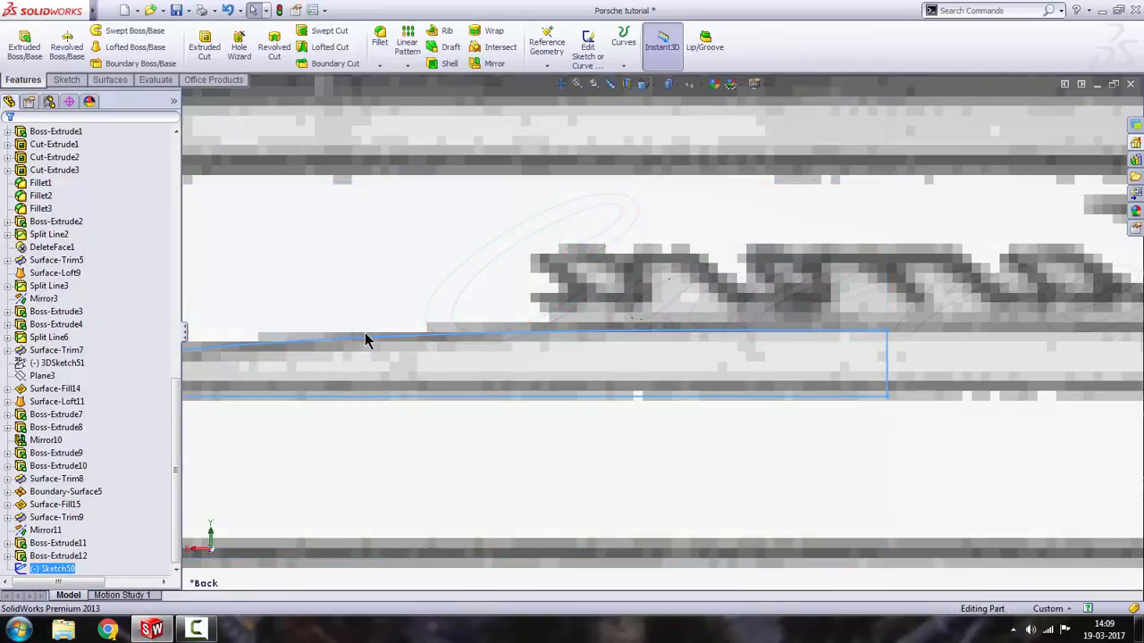
Reopen the trim strip sketch and lower the spline's centreline endpoint by about 7 mm, keeping it clear of the Carrera lettering.
right_click(70, 567)
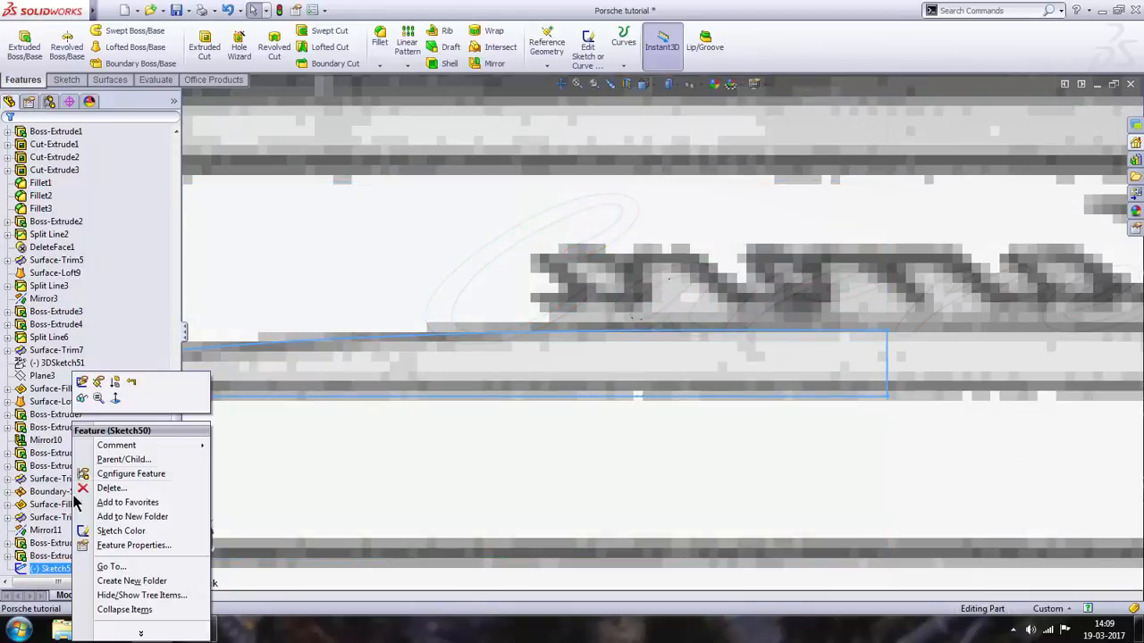
left_click(81, 383)
left_click(887, 332)
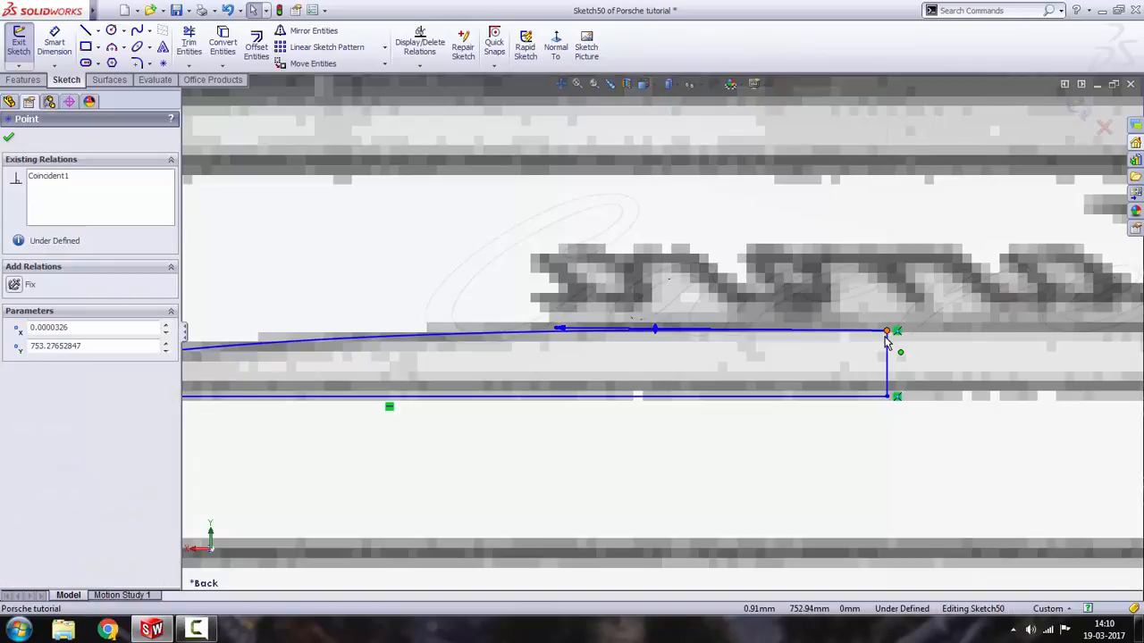
left_click_drag(886, 336, 887, 356)
scroll(487, 348, "down", 3)
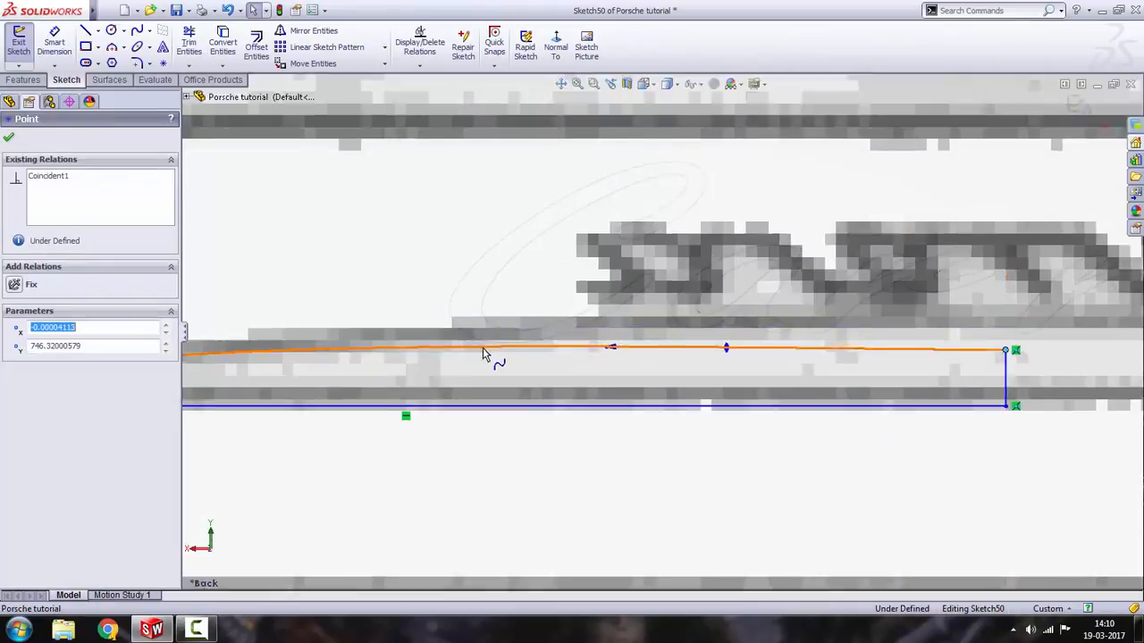
scroll(551, 348, "up", 5)
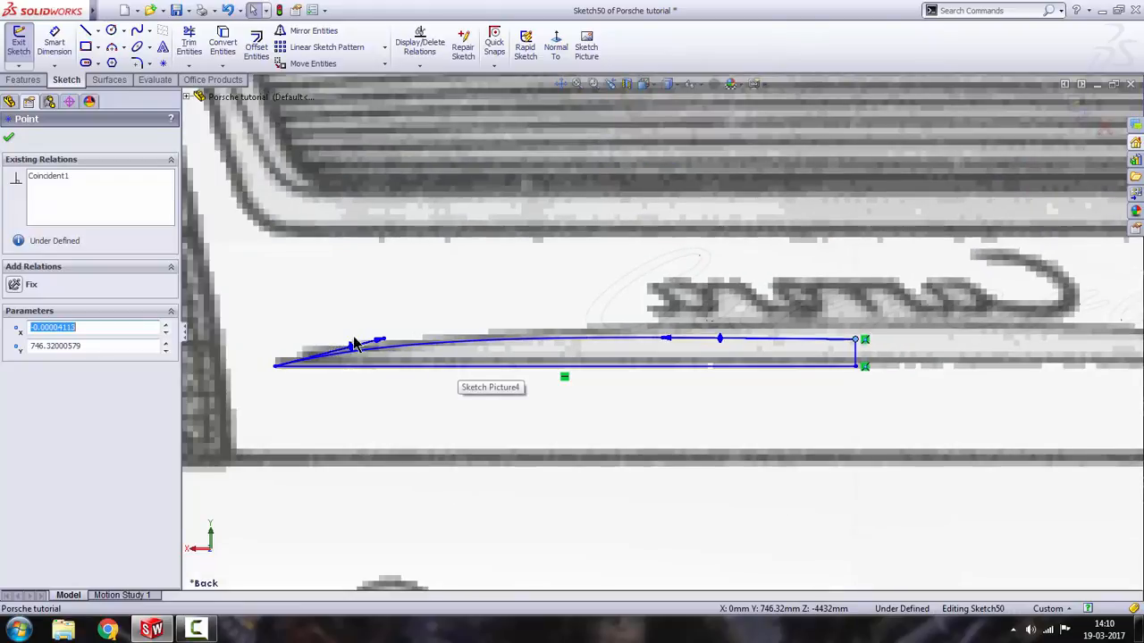
Adjust the spline's tangent handles at both ends to smooth the lowered upper edge, and exit the sketch.
left_click(376, 345)
left_click_drag(376, 339, 369, 348)
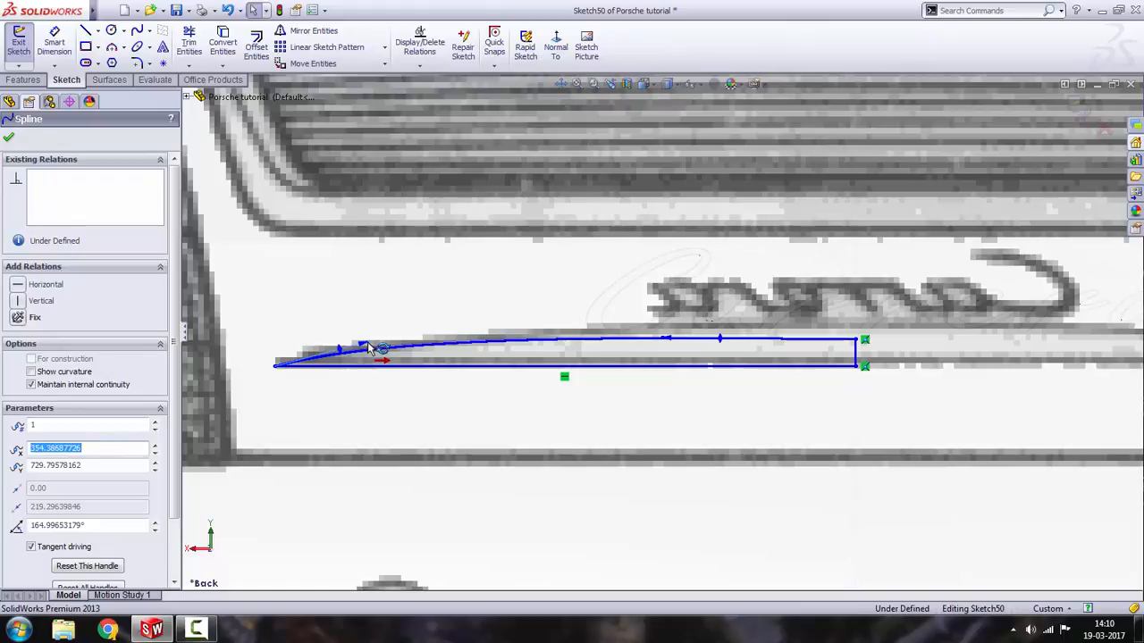
left_click(666, 340)
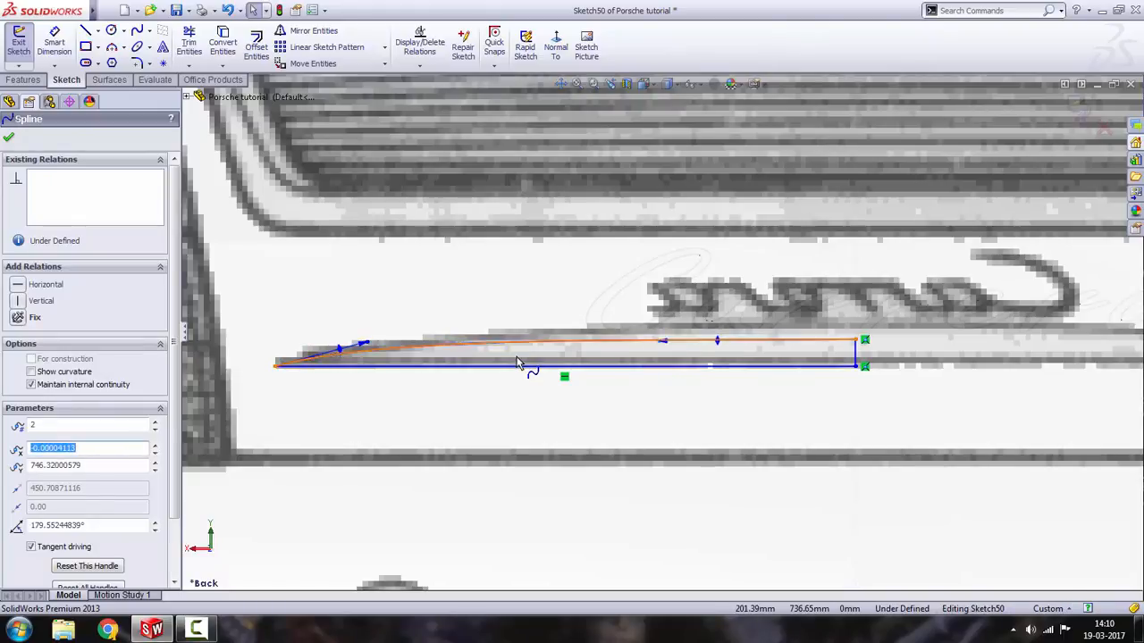
scroll(633, 352, "up", 3)
left_click(18, 44)
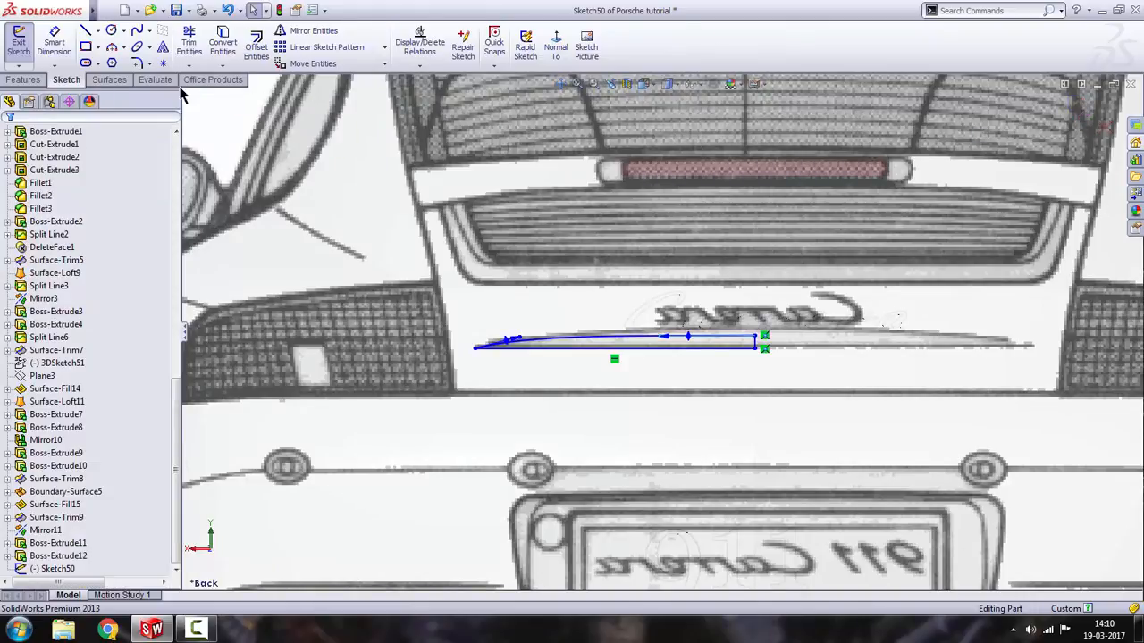
Extrude the half trim strip profile 8 mm in the reversed direction, starting from the rear body surface Surface-Fill6.
left_click(20, 49)
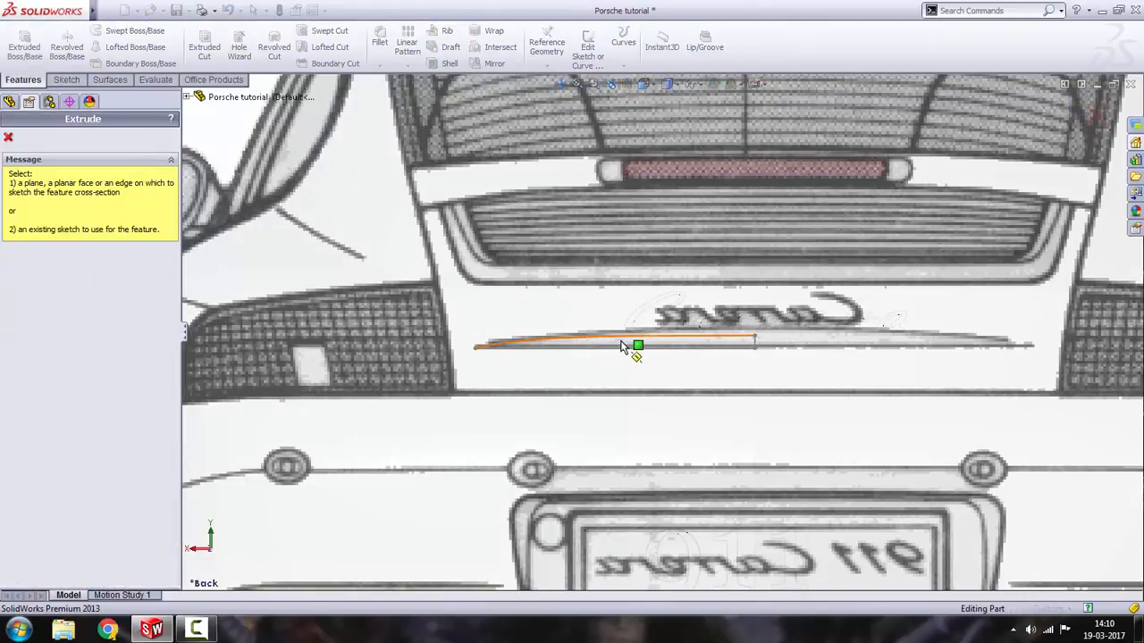
left_click(623, 347)
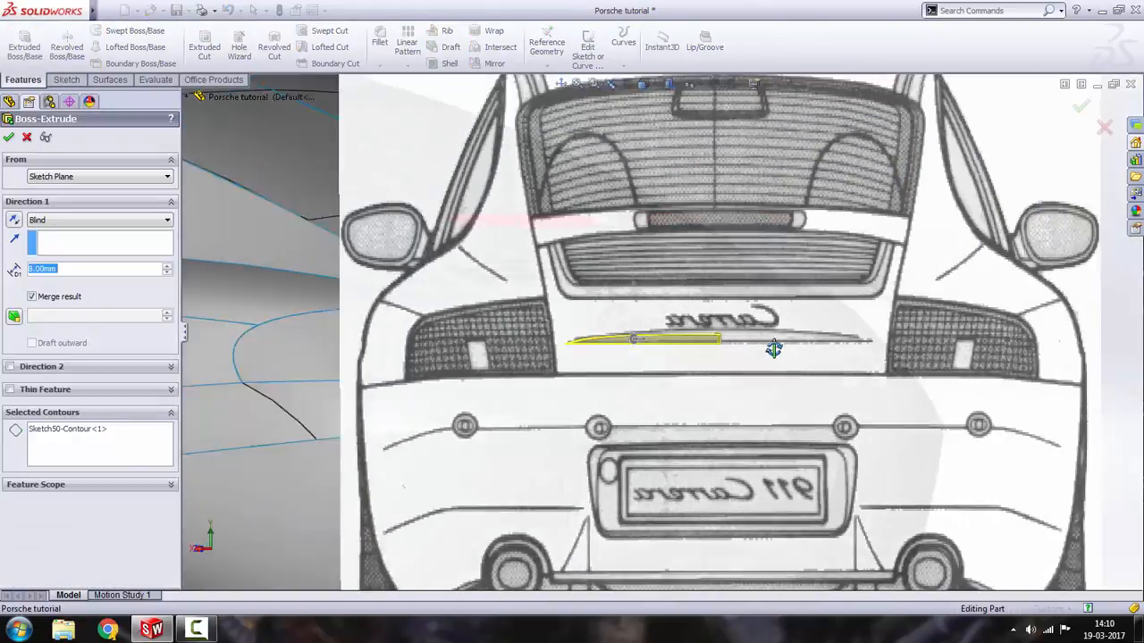
middle_click_drag(705, 352, 837, 408)
scroll(661, 385, "down", 2)
middle_click_drag(601, 365, 625, 356)
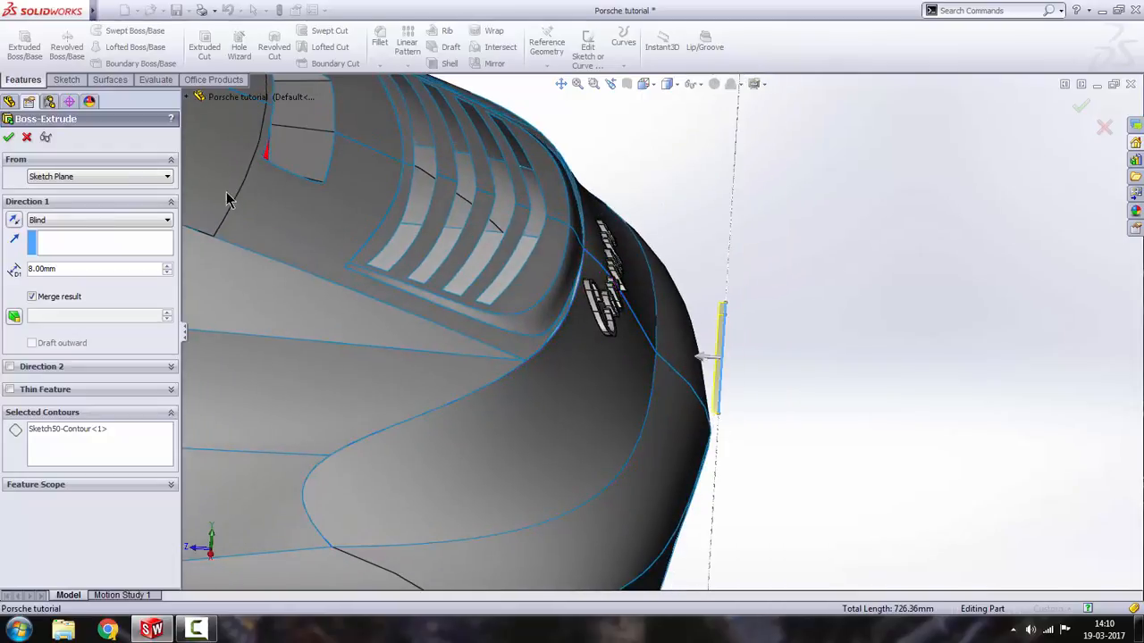
left_click(123, 178)
left_click(89, 195)
left_click(608, 409)
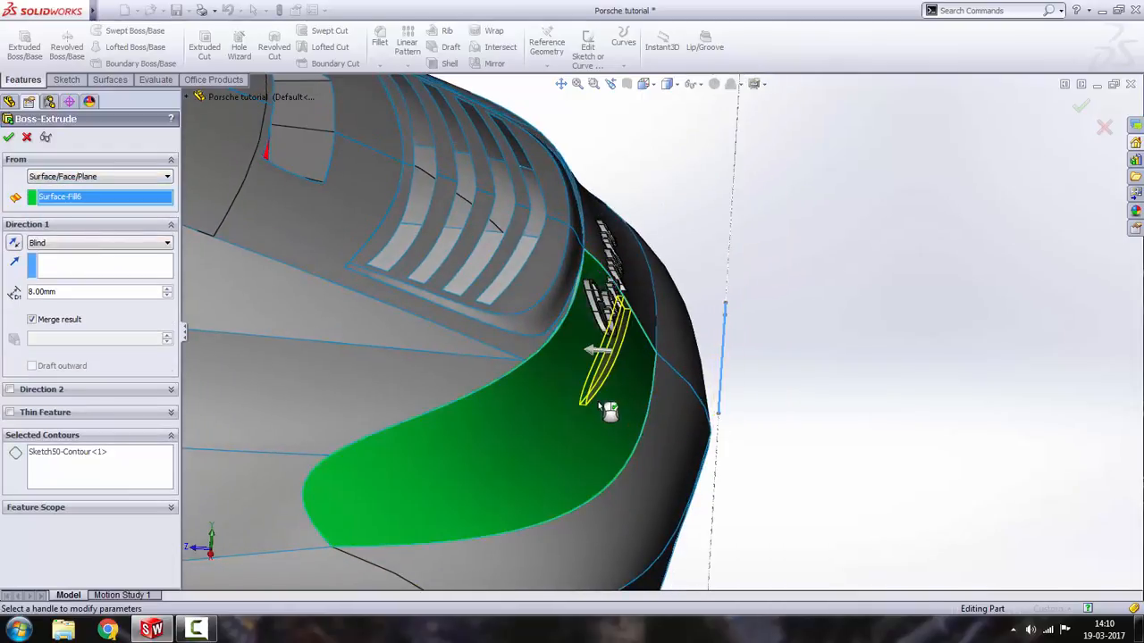
scroll(563, 347, "down", 3)
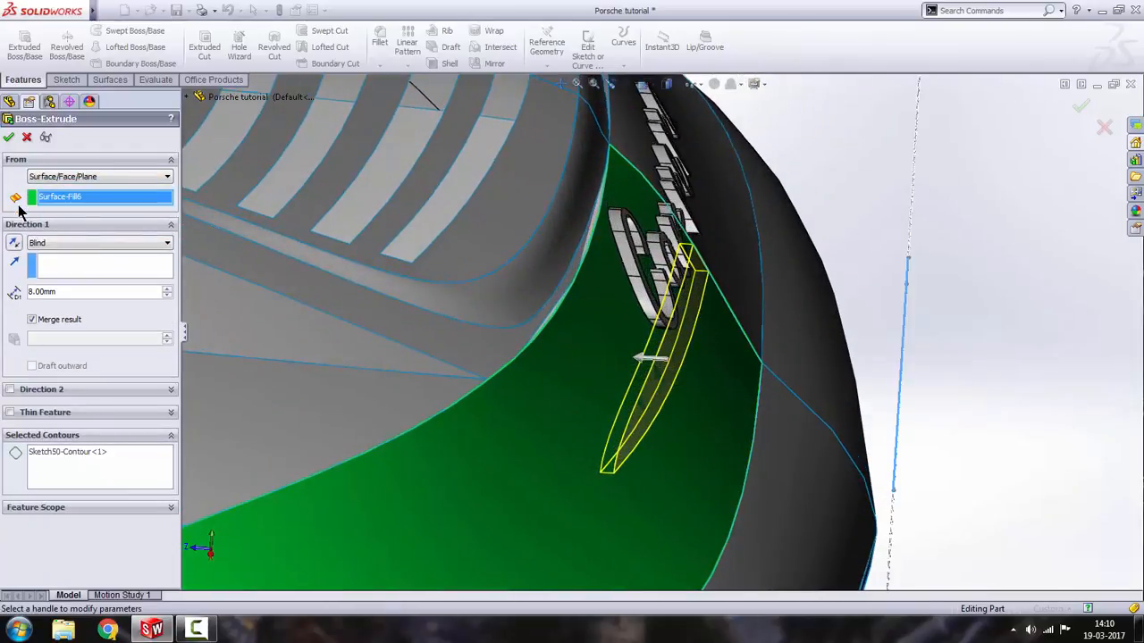
left_click(15, 243)
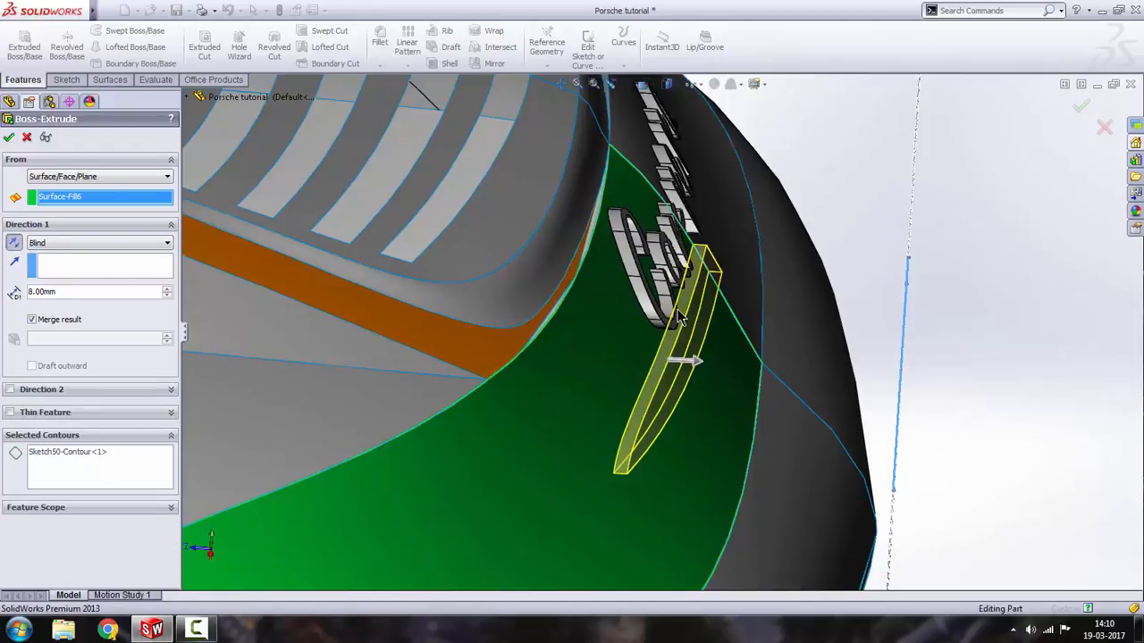
middle_click_drag(671, 318, 565, 288)
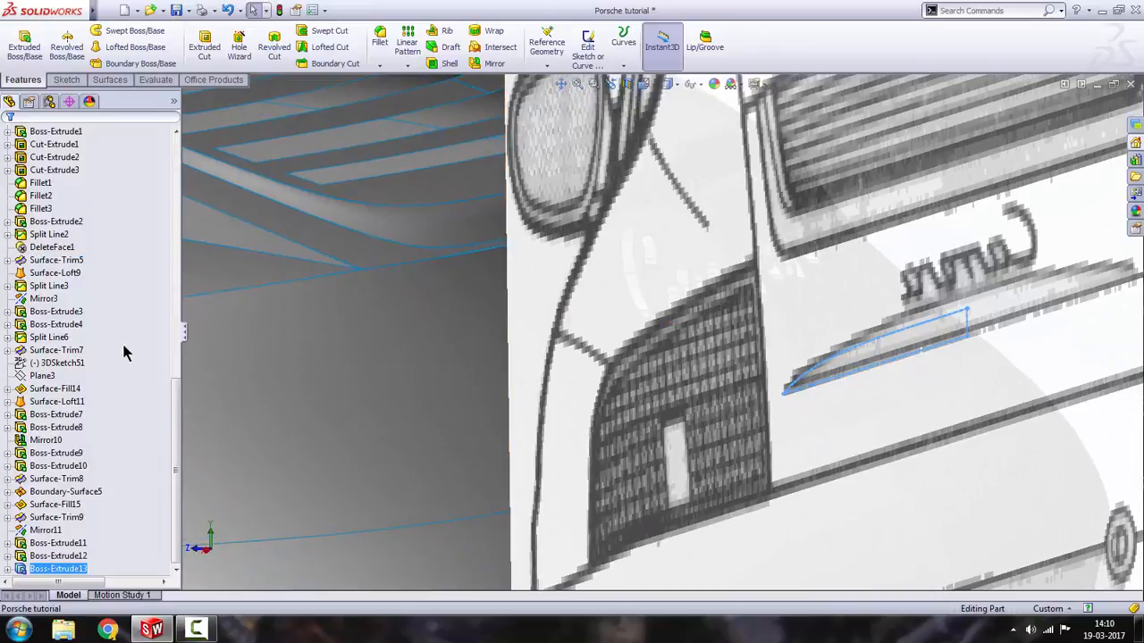
Hide the Rear View blueprint sketch.
left_click_drag(179, 424, 199, 173)
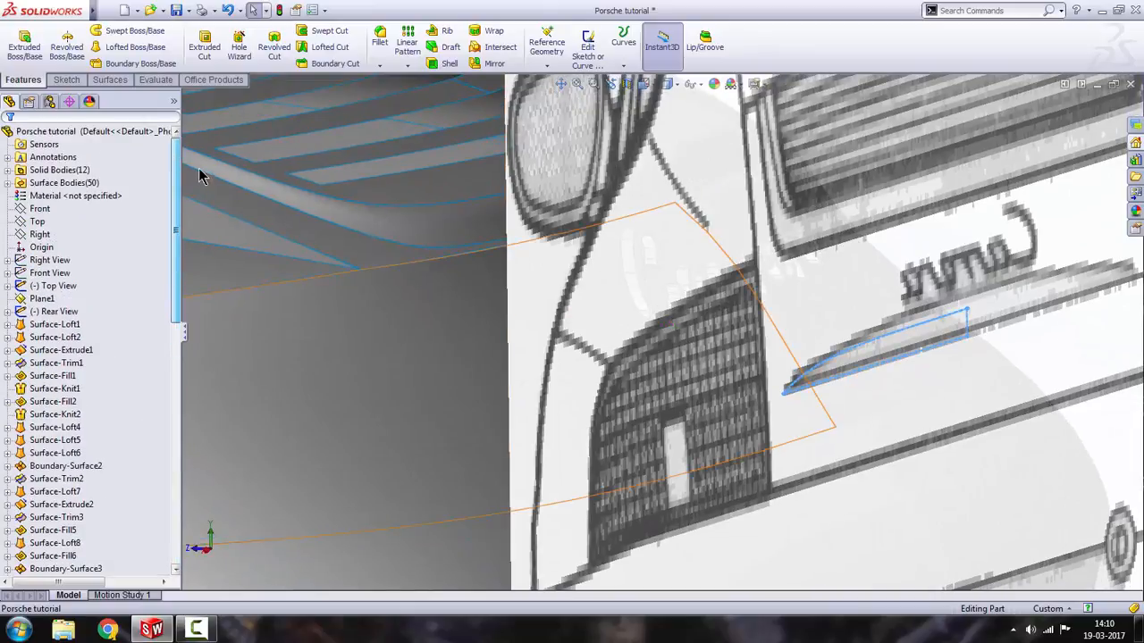
left_click(70, 300)
left_click(73, 313)
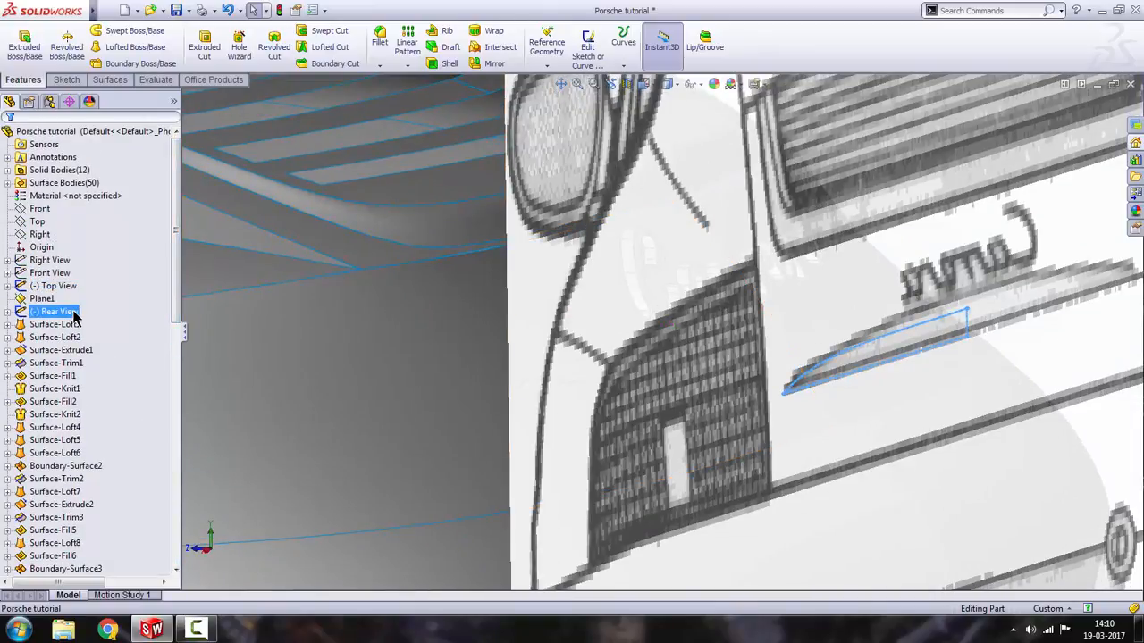
right_click(74, 315)
left_click(82, 292)
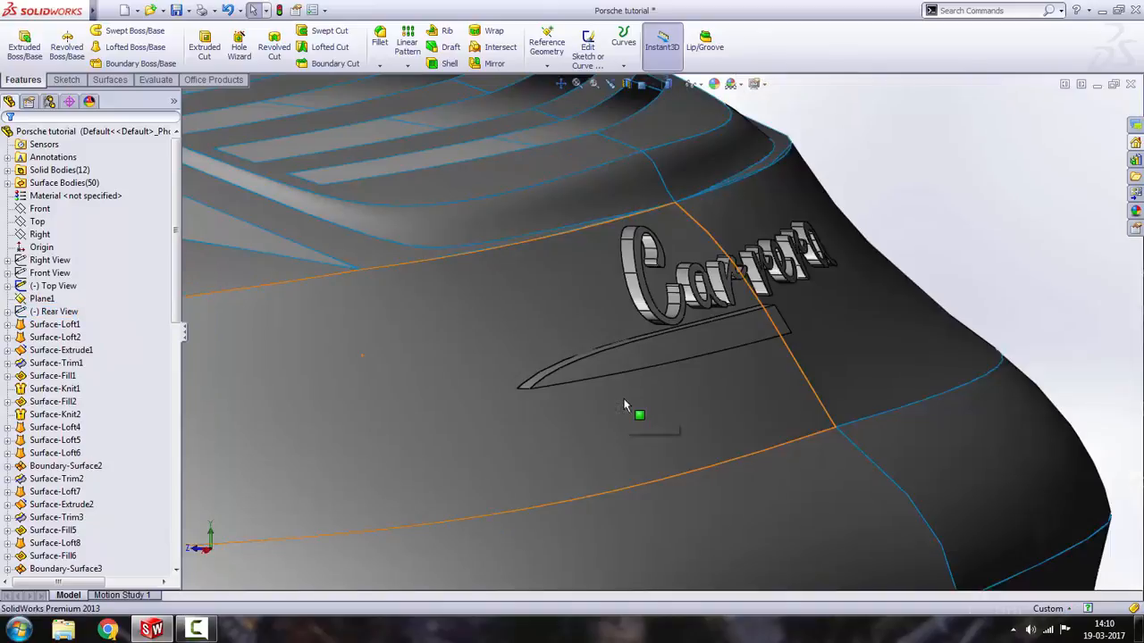
Mirror the extruded half trim strip body about the Right plane to complete the strip beneath the Carrera lettering.
middle_click_drag(624, 399, 545, 410)
scroll(621, 345, "down", 2)
middle_click_drag(620, 345, 689, 297)
scroll(691, 302, "up", 6)
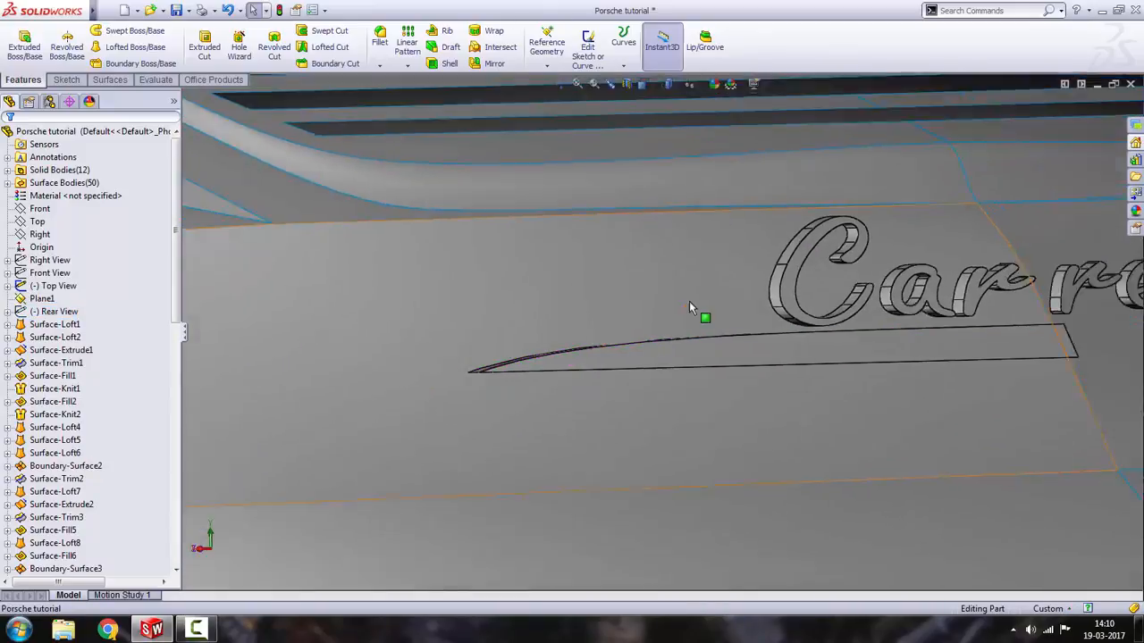
scroll(715, 353, "down", 4)
middle_click_drag(748, 357, 582, 316)
scroll(561, 306, "up", 5)
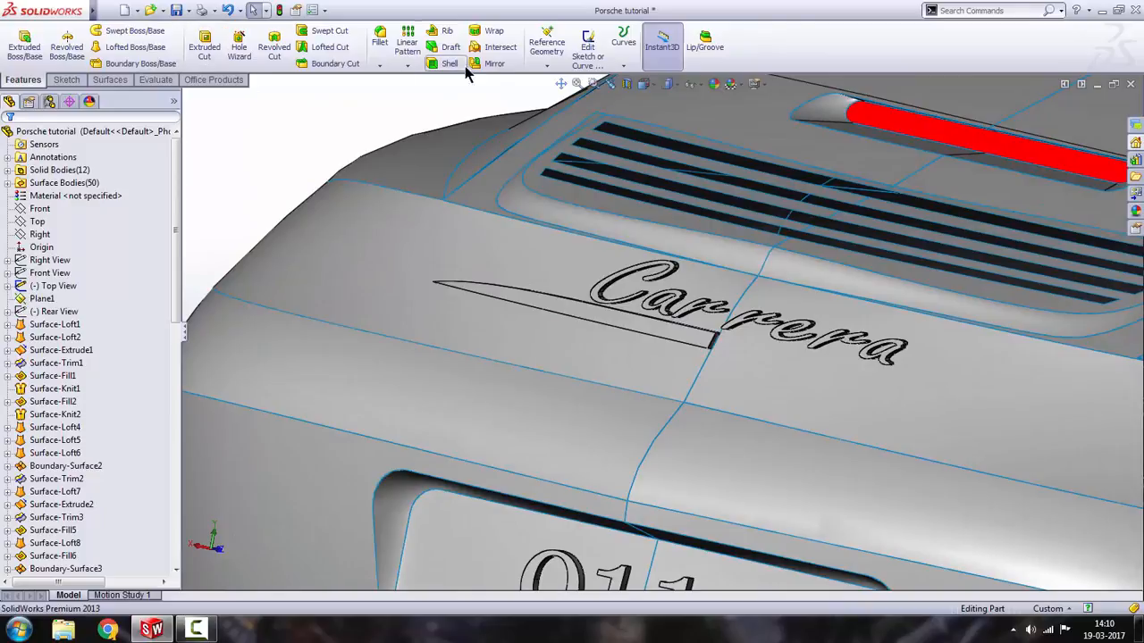
left_click(494, 63)
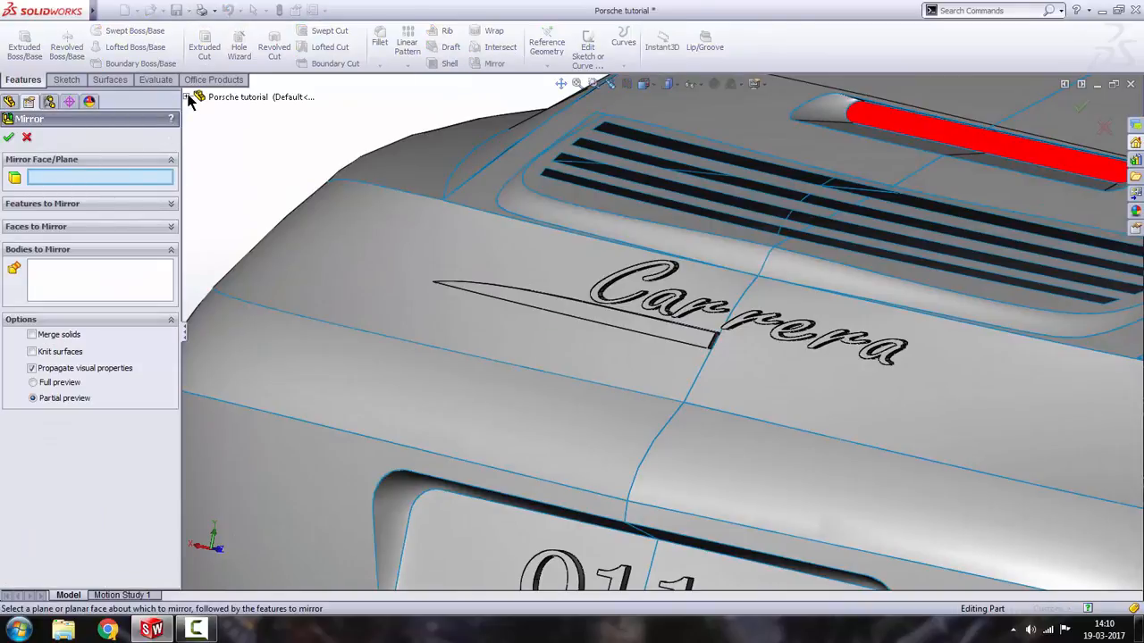
left_click(187, 96)
left_click(243, 200)
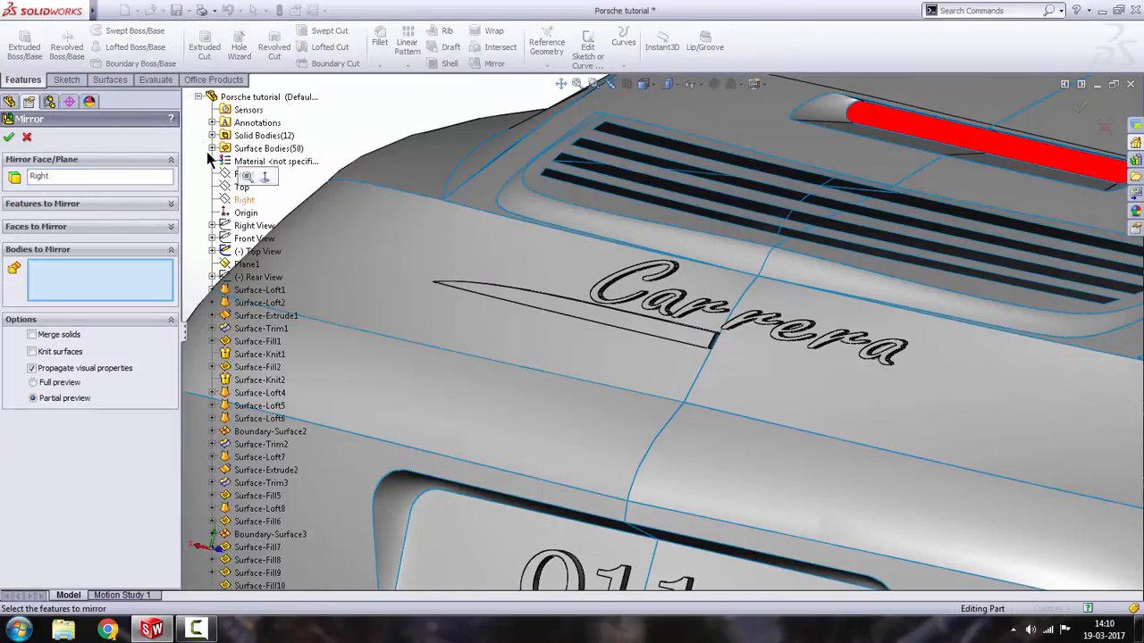
left_click(199, 97)
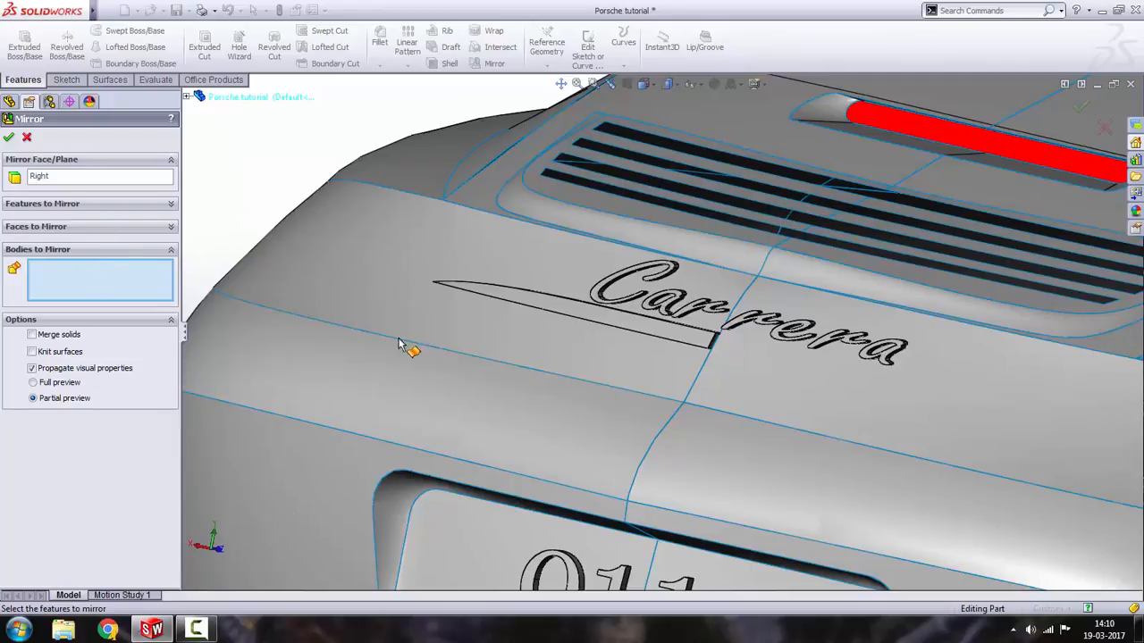
left_click(556, 309)
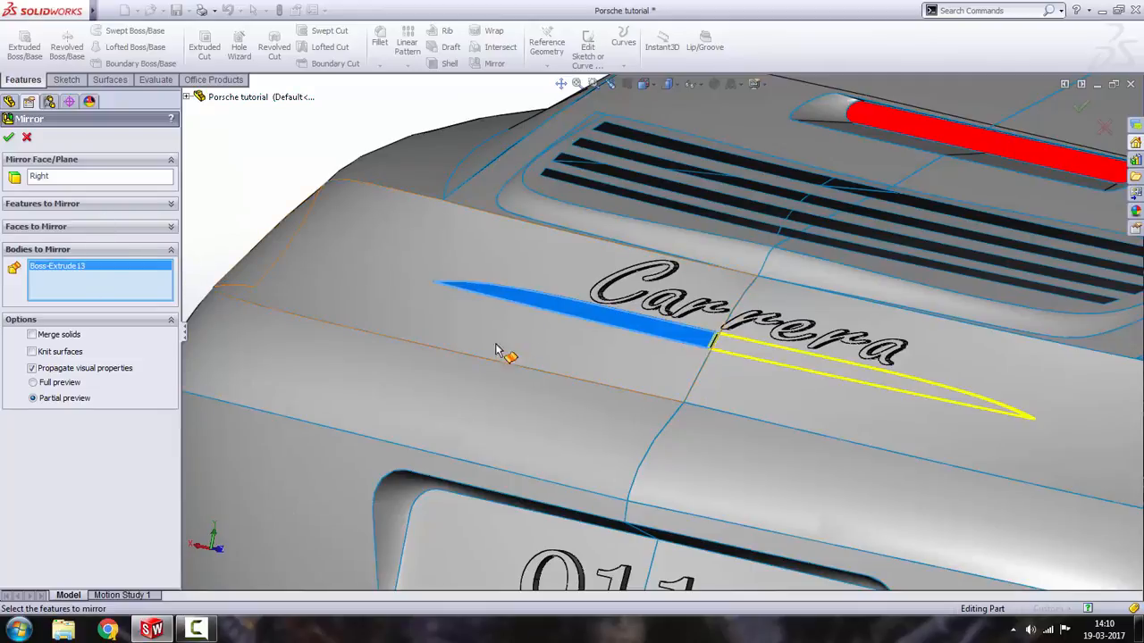
left_click(8, 138)
Examine the full trim strip and the Carrera lettering on the car's rear at several distances.
middle_click_drag(300, 198, 511, 257)
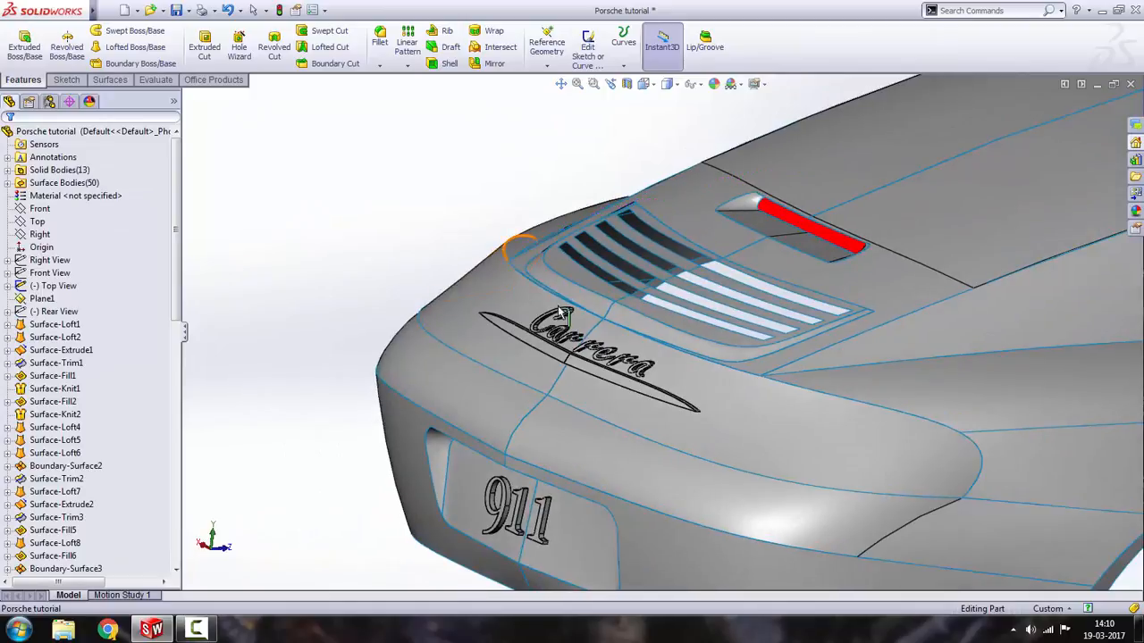
scroll(575, 320, "down", 4)
scroll(574, 320, "up", 5)
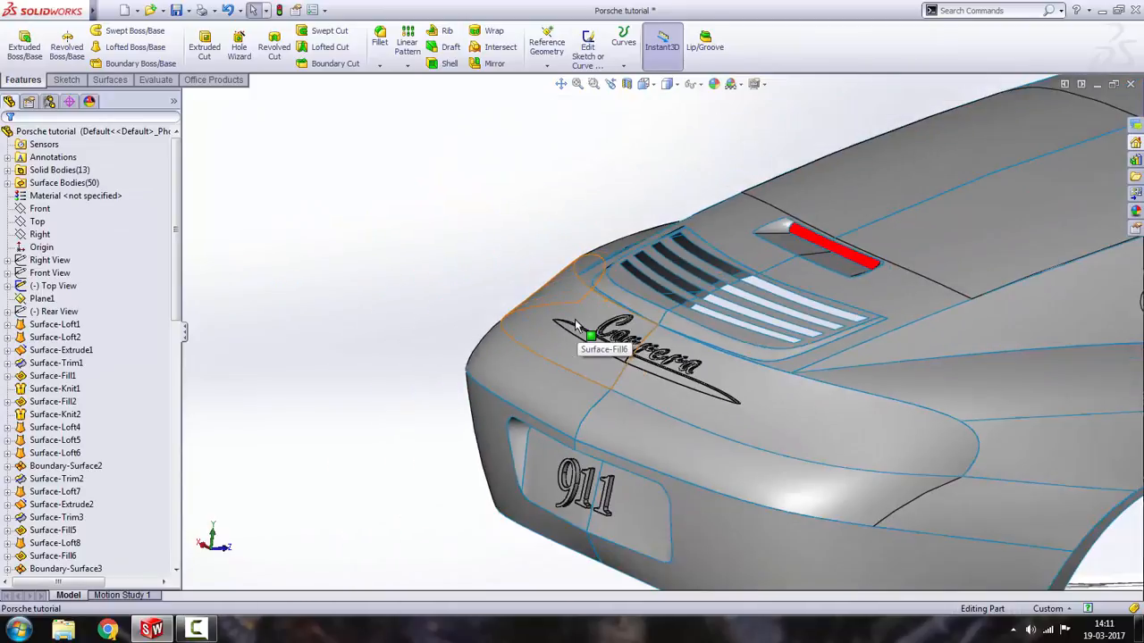
scroll(613, 323, "up", 2)
scroll(706, 327, "down", 3)
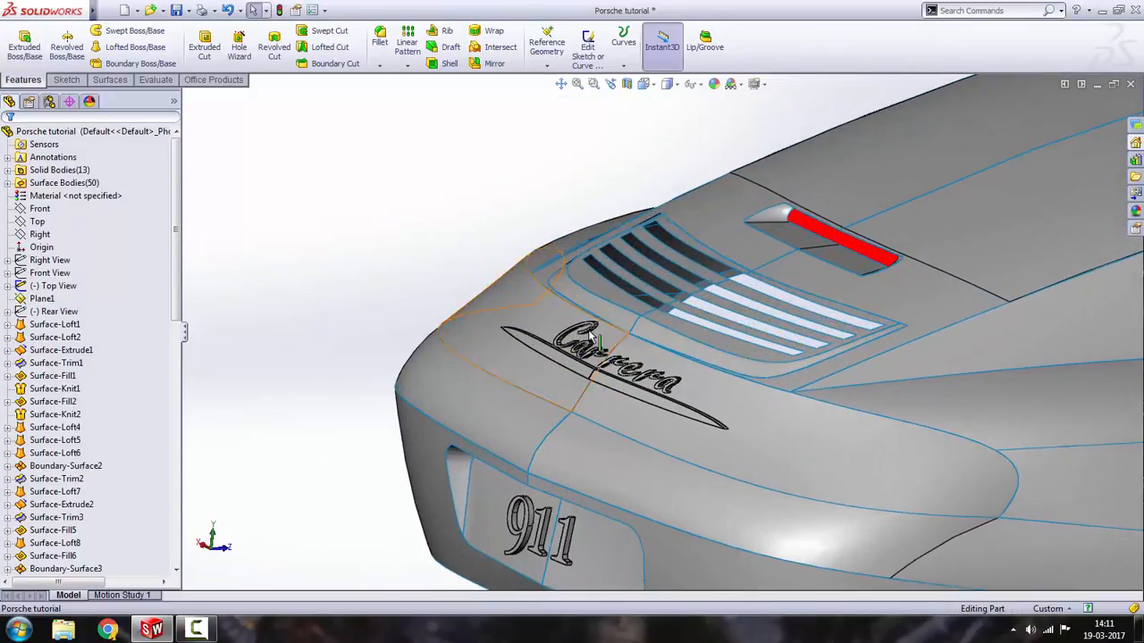
scroll(590, 334, "up", 1)
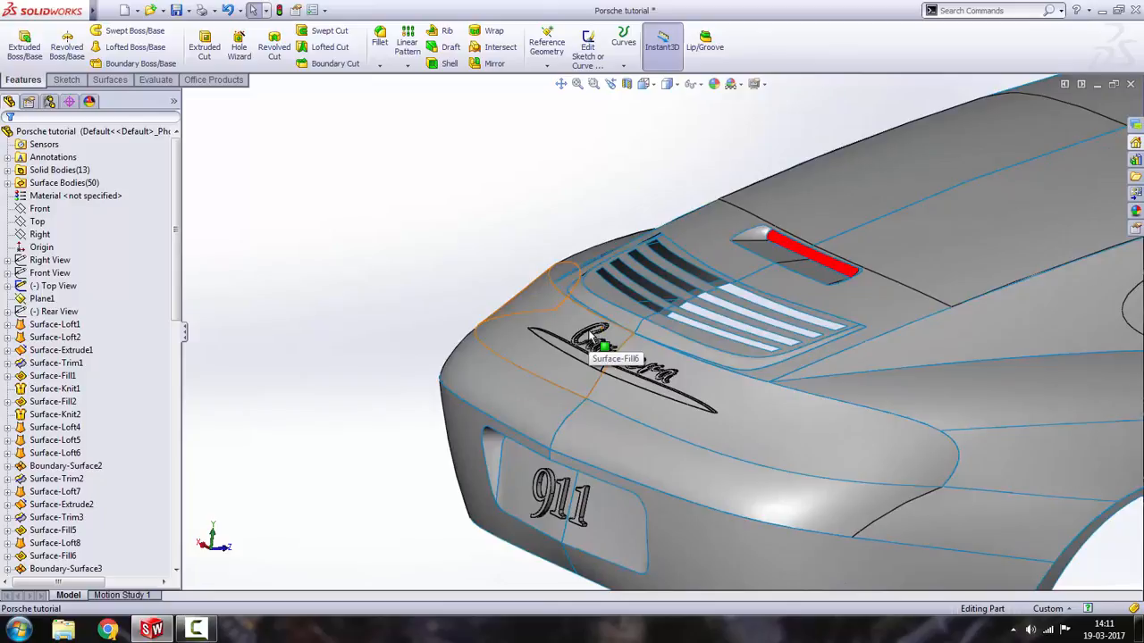
scroll(746, 376, "up", 2)
Review the whole car body from the rear corner and the side.
scroll(880, 420, "up", 1)
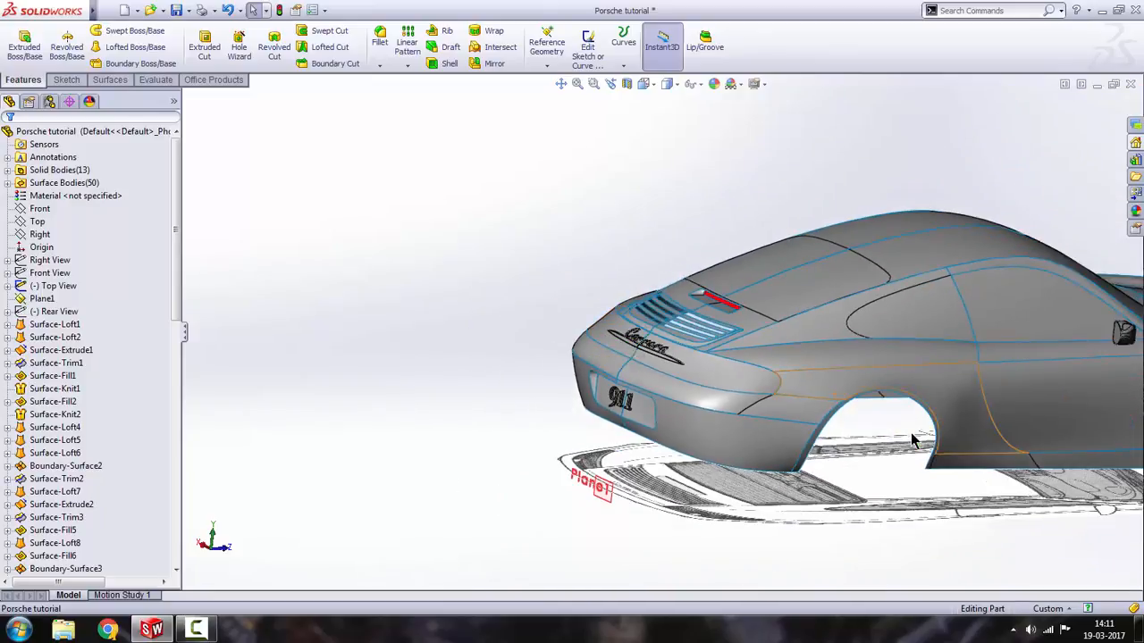
scroll(885, 429, "down", 1)
scroll(815, 429, "up", 1)
middle_click_drag(822, 432, 934, 257)
scroll(892, 295, "down", 2)
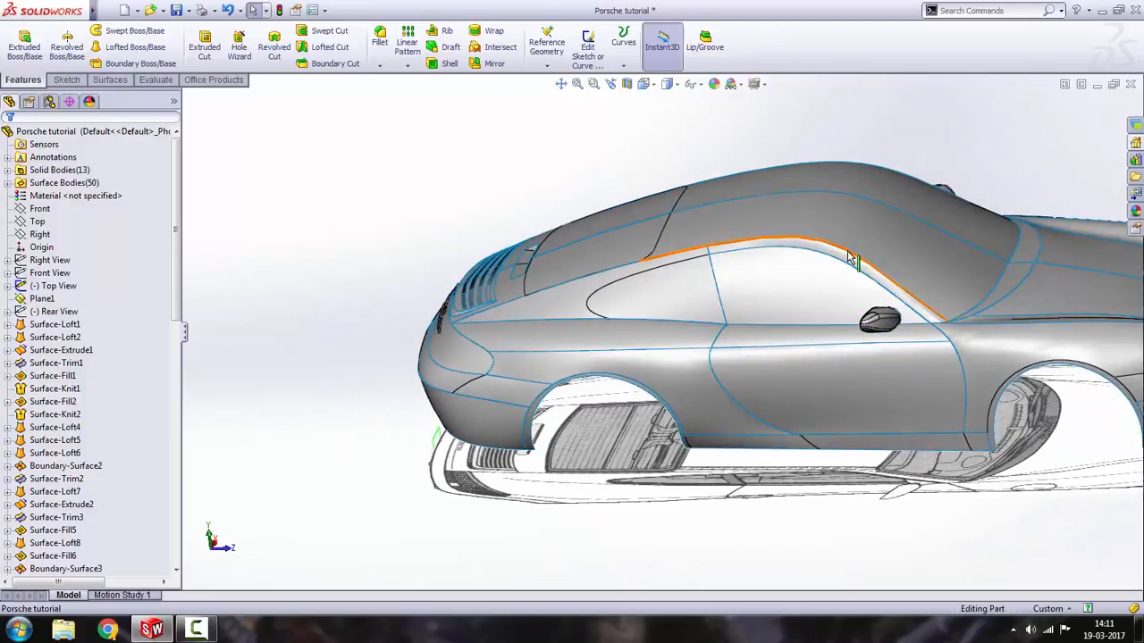
mouse_move(852, 257)
middle_mouse_down()
mouse_move(865, 284)
mouse_move(869, 265)
middle_mouse_up()
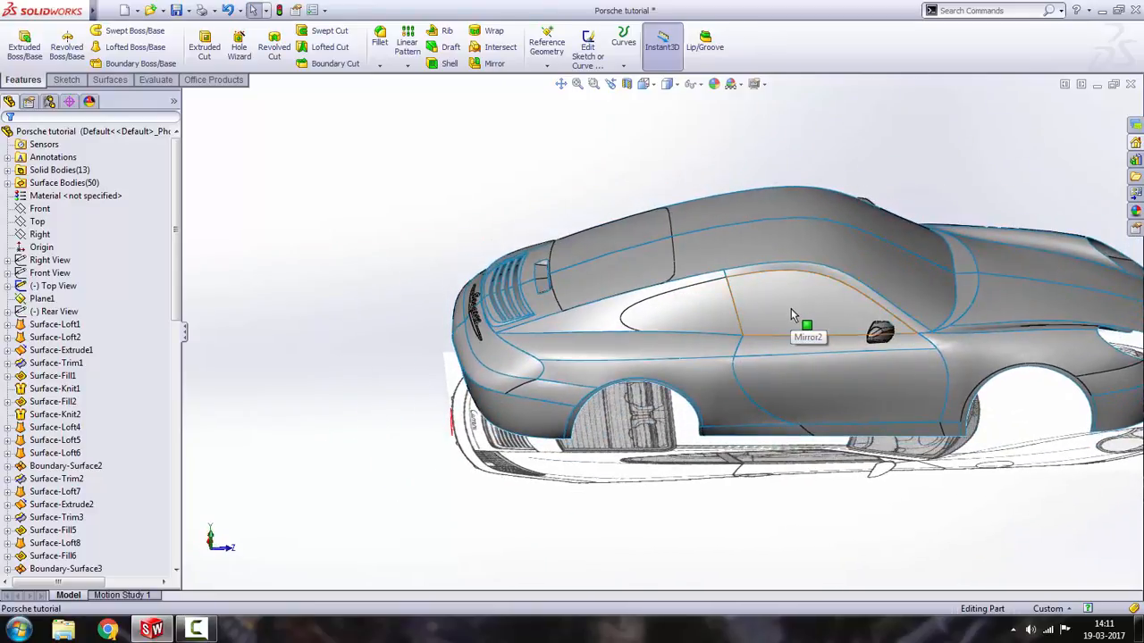
mouse_move(791, 315)
middle_mouse_down()
mouse_move(792, 284)
mouse_move(867, 274)
middle_mouse_up()
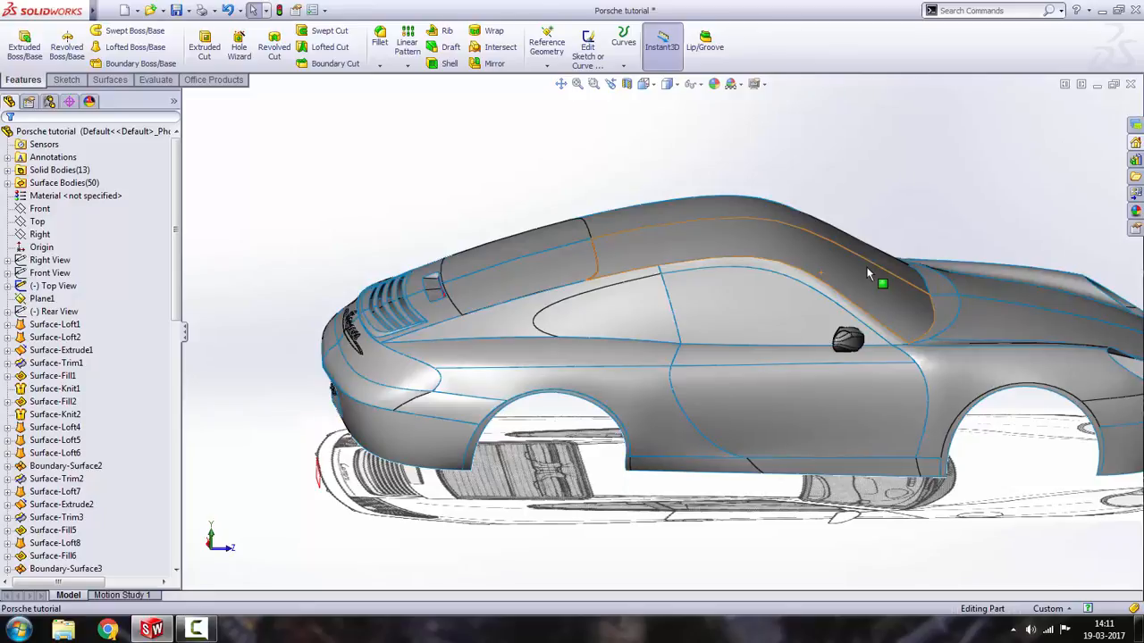
scroll(867, 274, "up", 3)
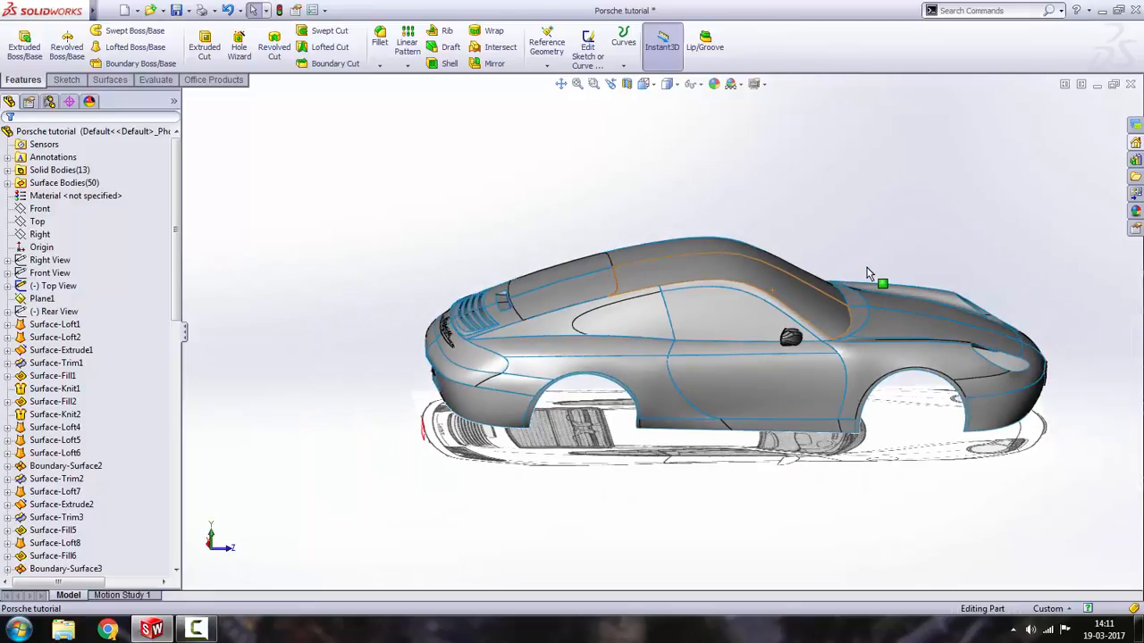
scroll(575, 299, "down", 2)
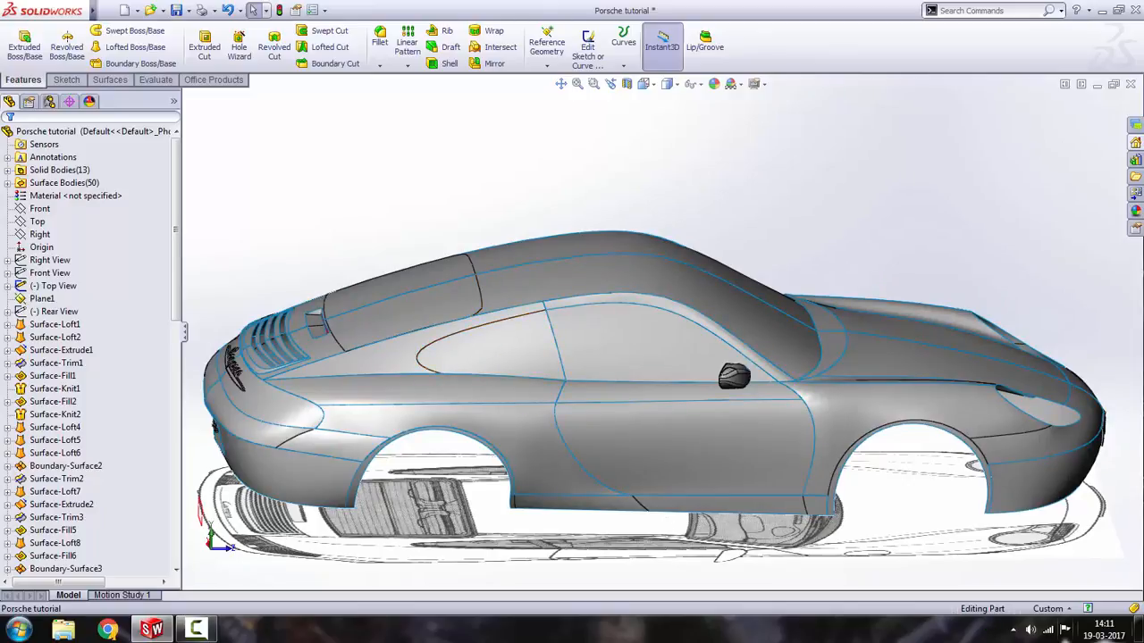